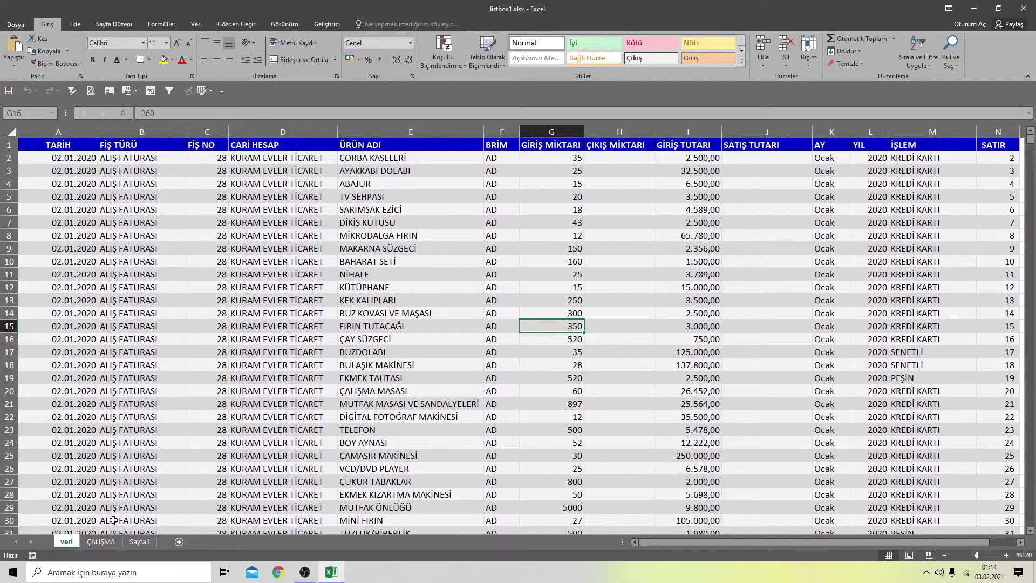
On the ÇALIŞMA sheet, widen column A and enter the heading ÜRÜN ADI in cell M1
left_click(101, 542)
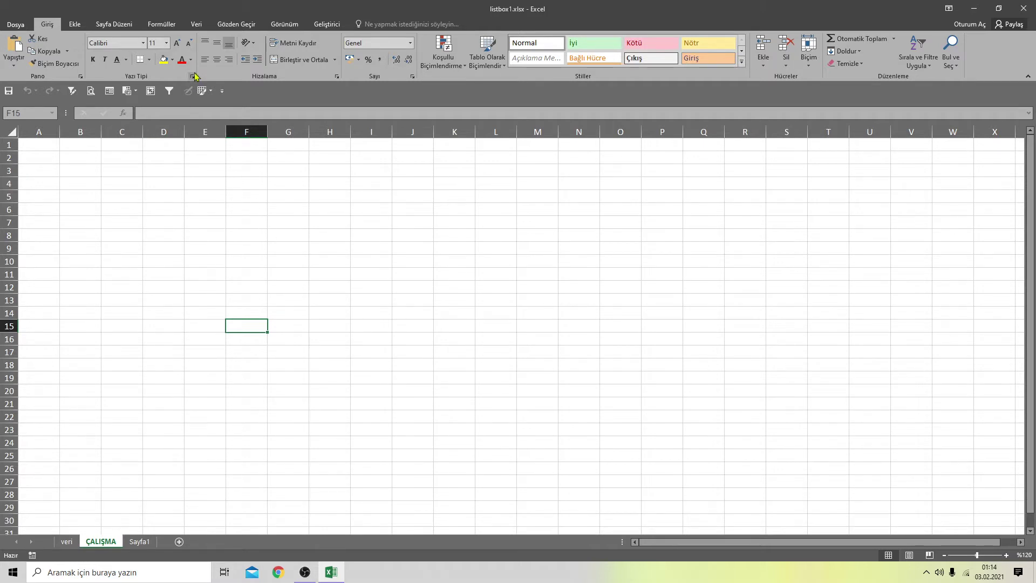
left_click(196, 25)
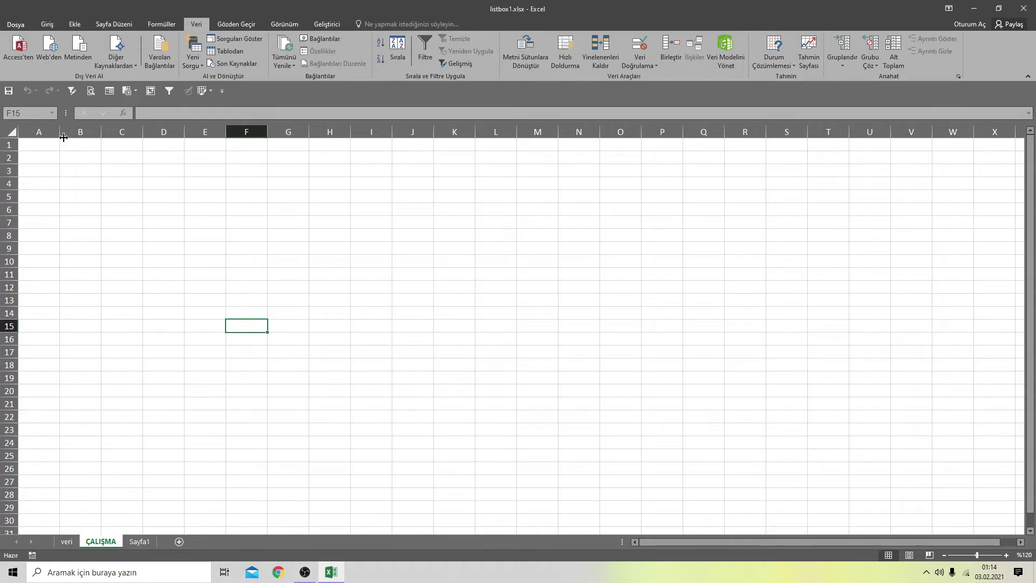
left_click_drag(63, 138, 94, 138)
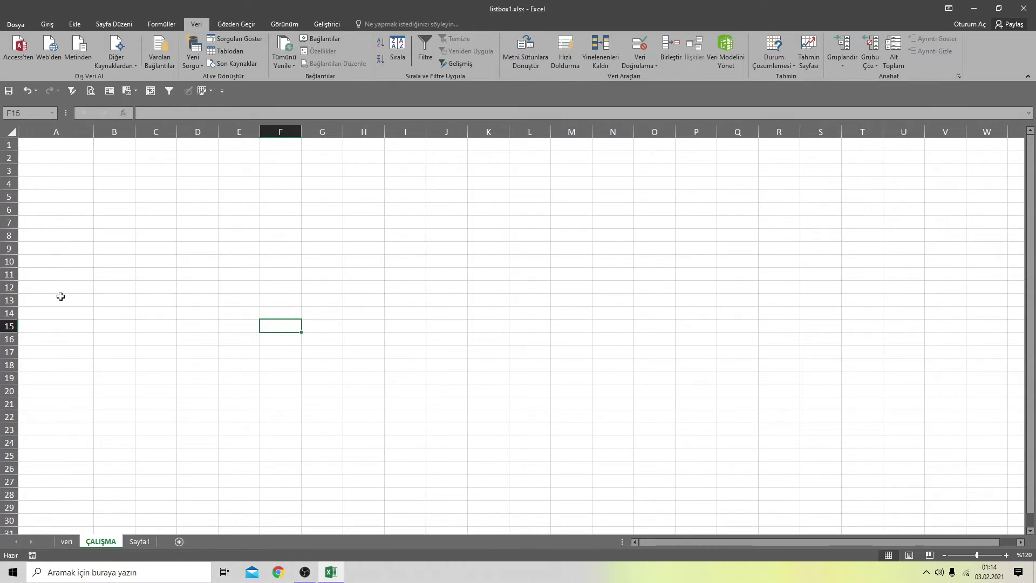
left_click(573, 144)
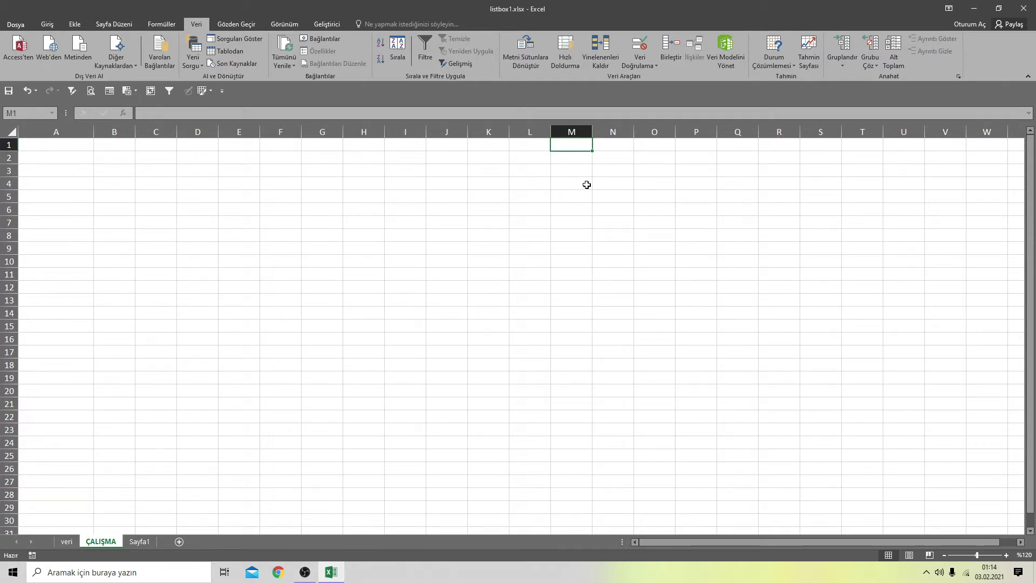
type("ÜRÜN")
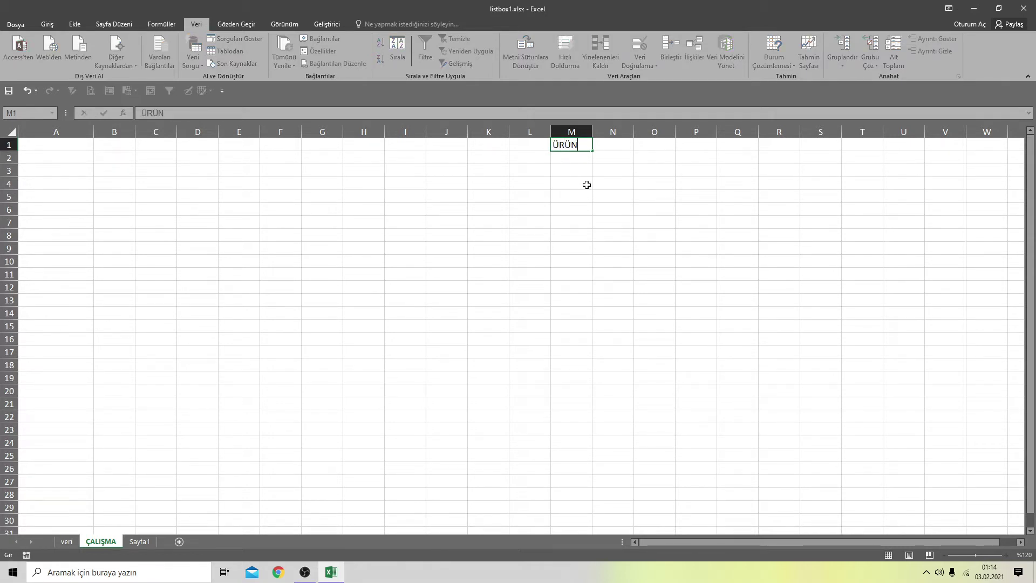
type(" ADI")
left_click(582, 193)
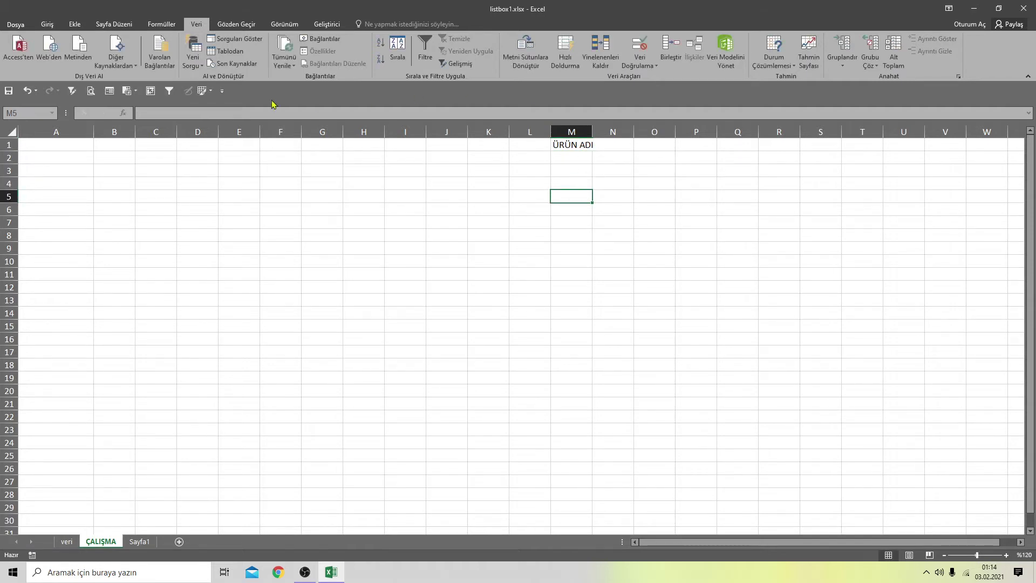
Start recording a macro named LİSTE, stored in this workbook
left_click(335, 27)
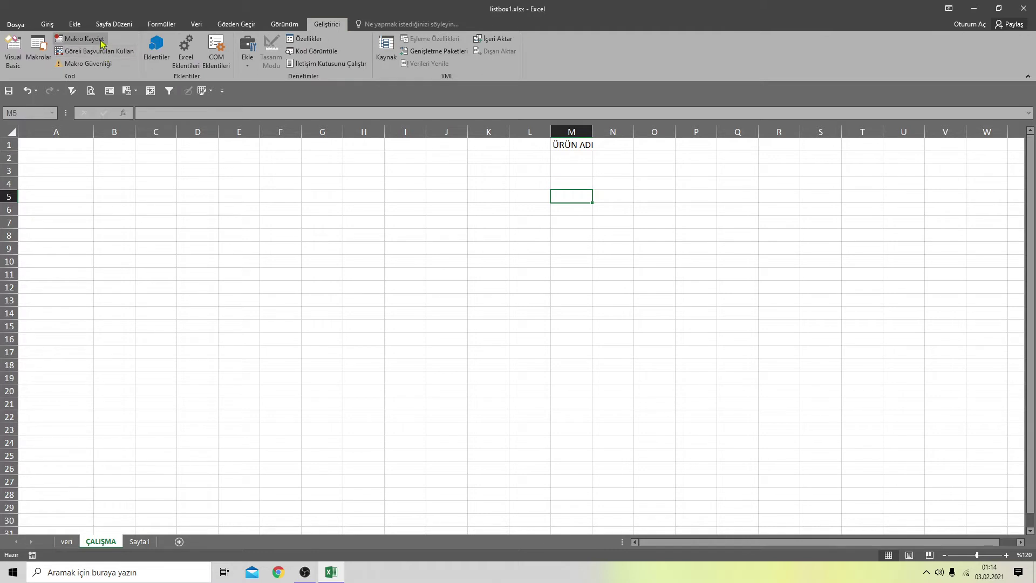
left_click(81, 38)
type("LİSTE")
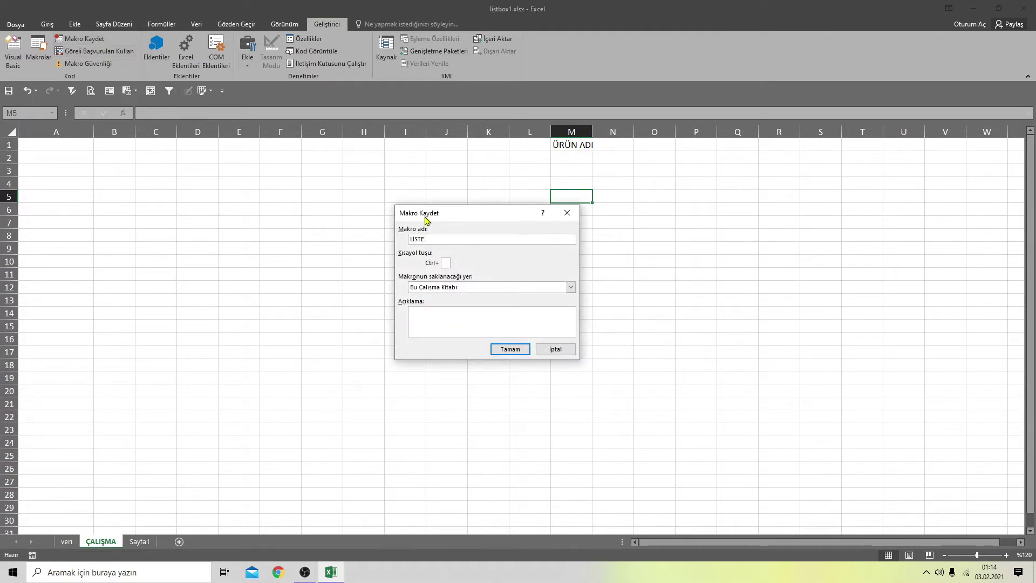
left_click(512, 350)
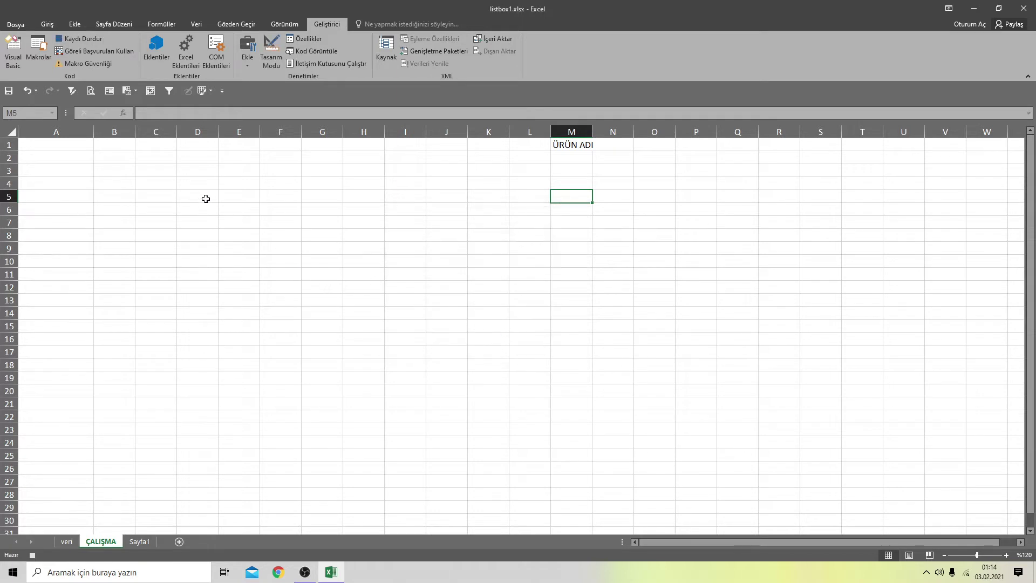
Set up an Advanced Filter with column E of the veri sheet as list range and ÇALIŞMA cells M1:M2 as criteria range
left_click(196, 24)
left_click(456, 63)
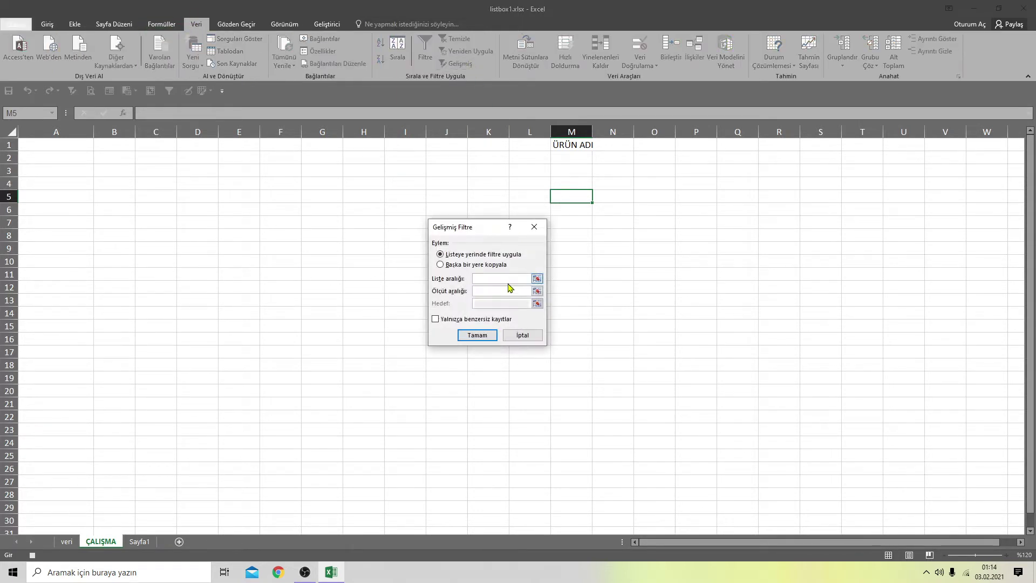
left_click(66, 542)
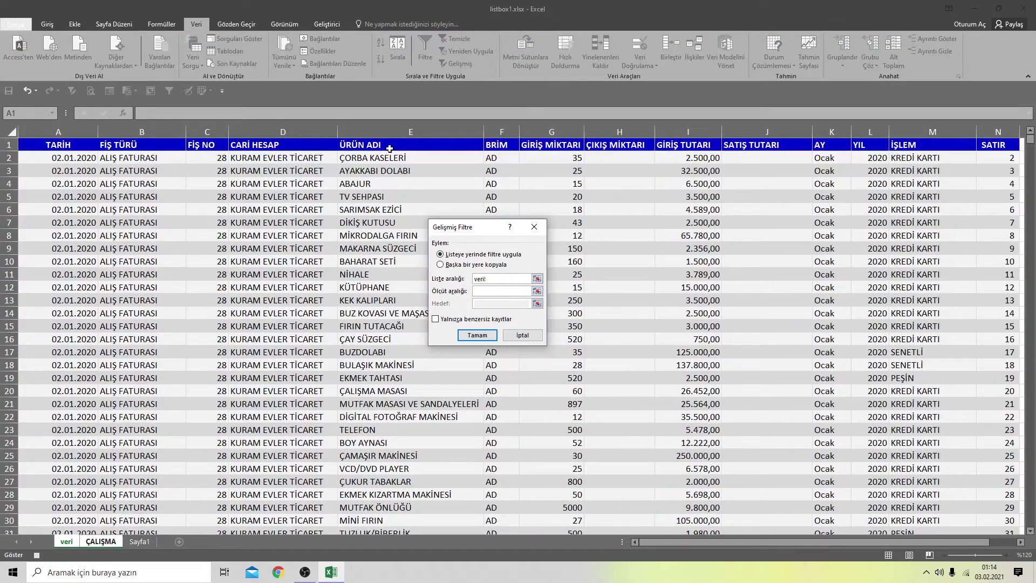
left_click(402, 130)
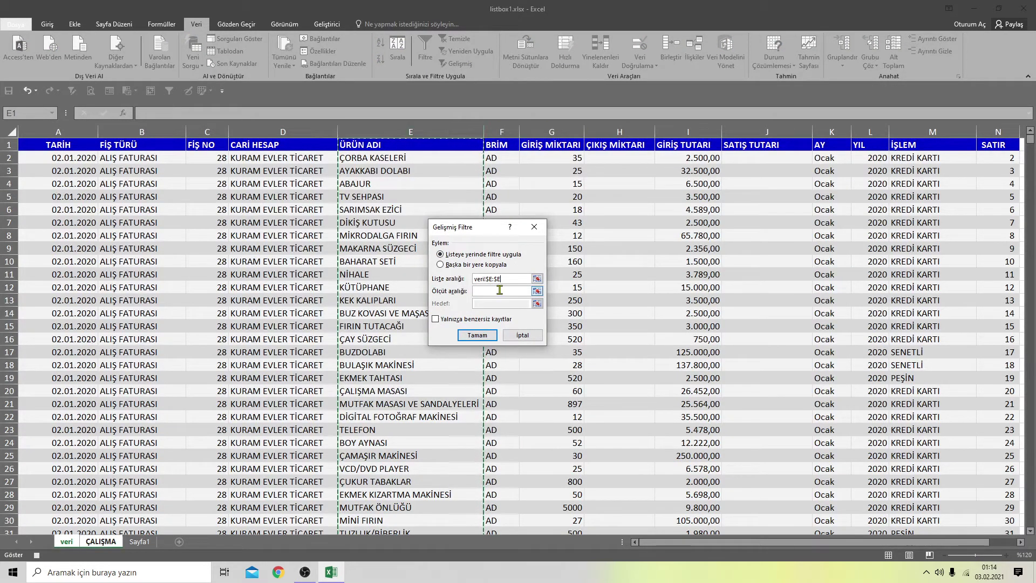
left_click(500, 290)
key("ctrl+Page_Down")
left_click(574, 145)
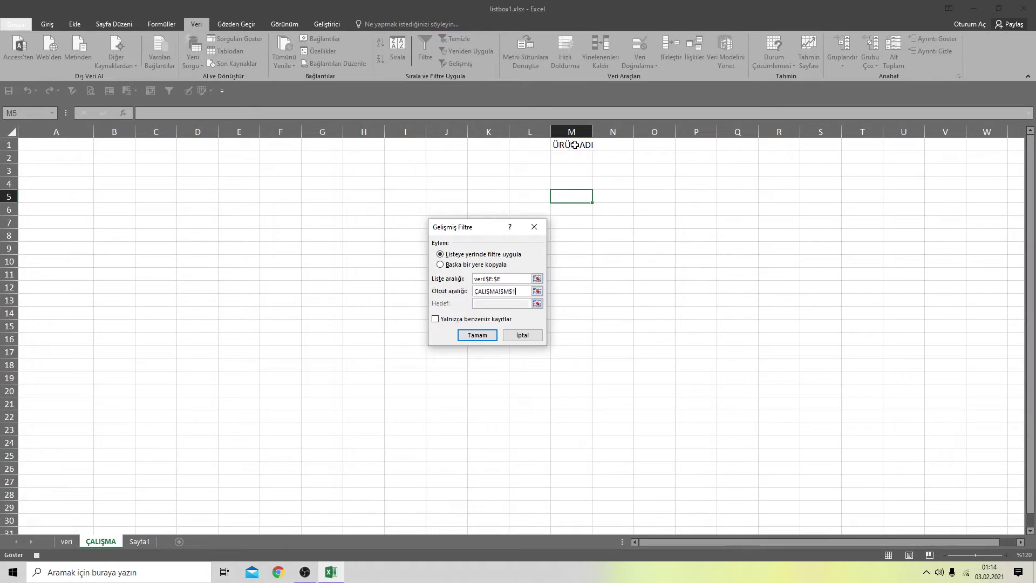
left_click_drag(574, 144, 575, 159)
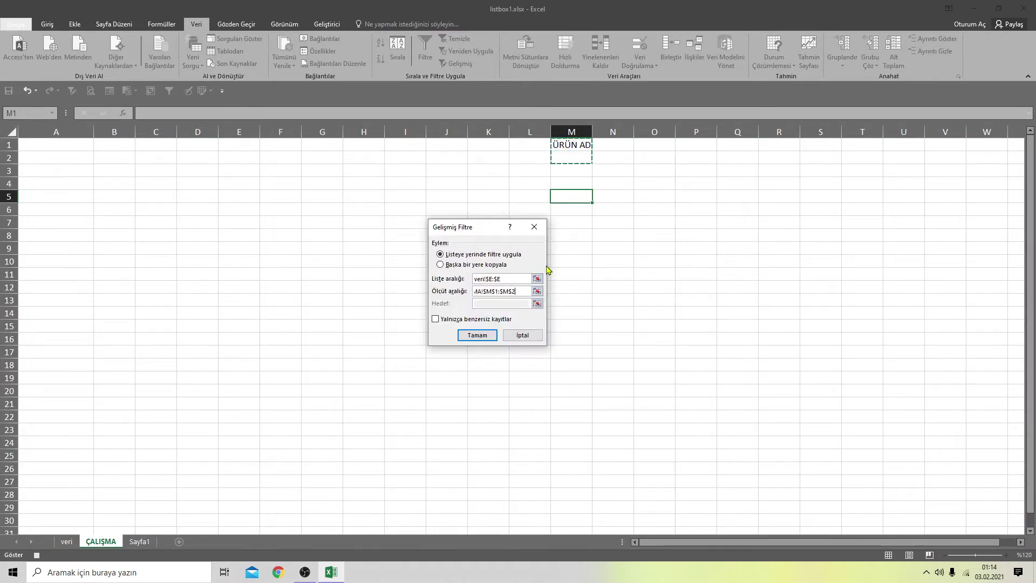
Have the Advanced Filter copy unique records only to cell A3 of the ÇALIŞMA sheet and run it
left_click(458, 265)
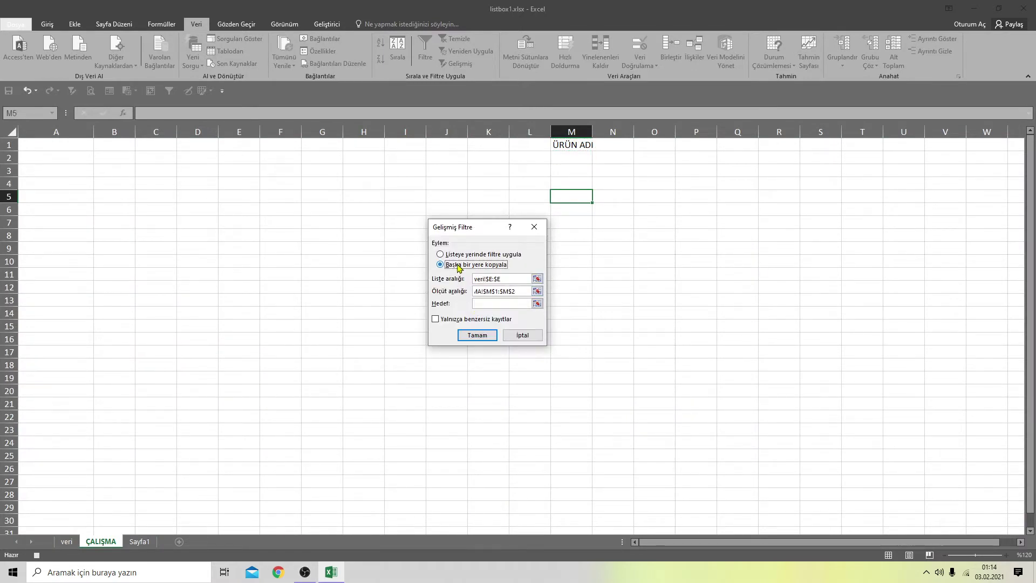
left_click(486, 303)
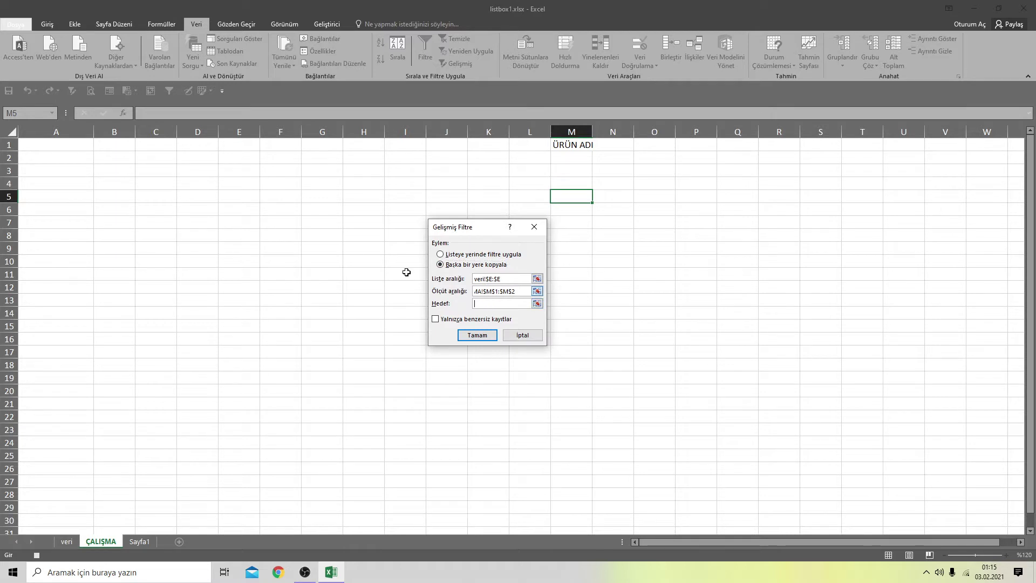
left_click(39, 173)
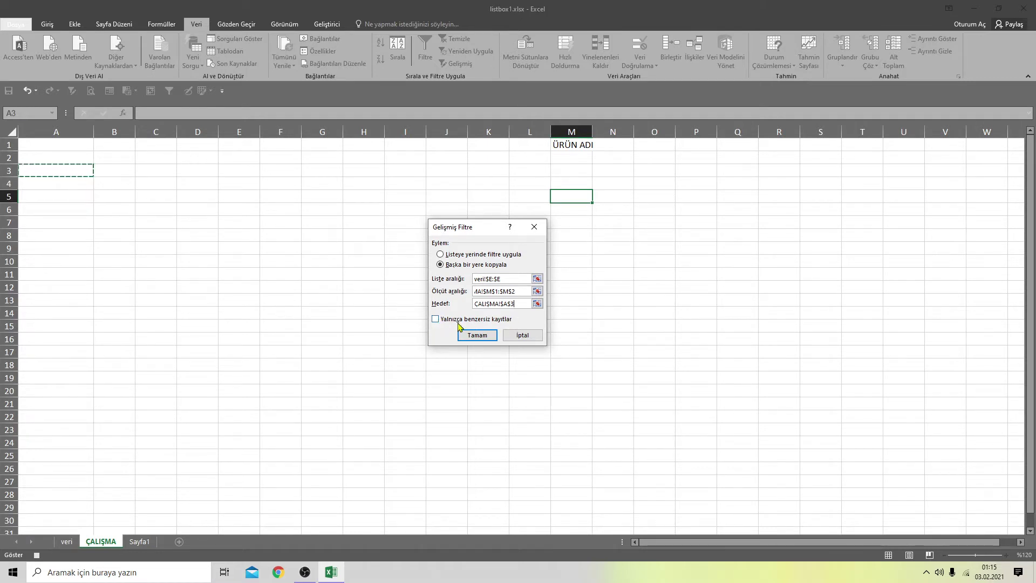
left_click(437, 321)
left_click(477, 334)
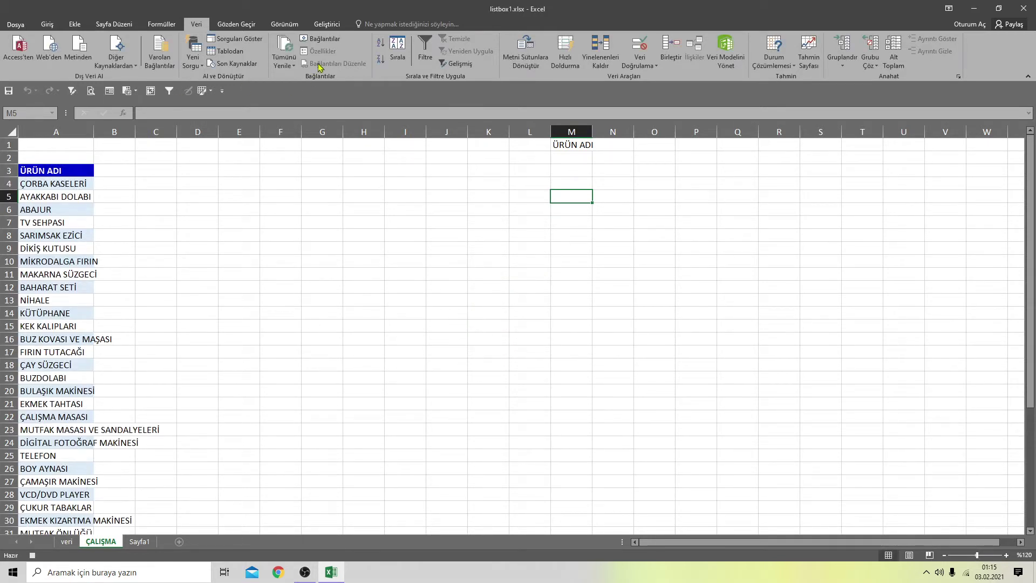
Stop the macro recording and widen columns A and M on the ÇALIŞMA sheet
left_click(331, 29)
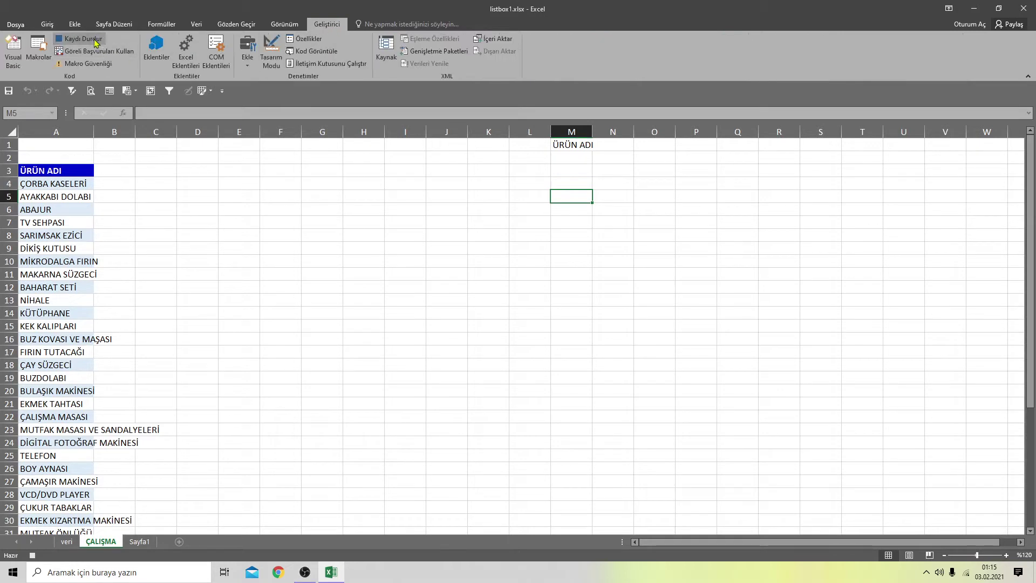
left_click_drag(94, 132, 146, 155)
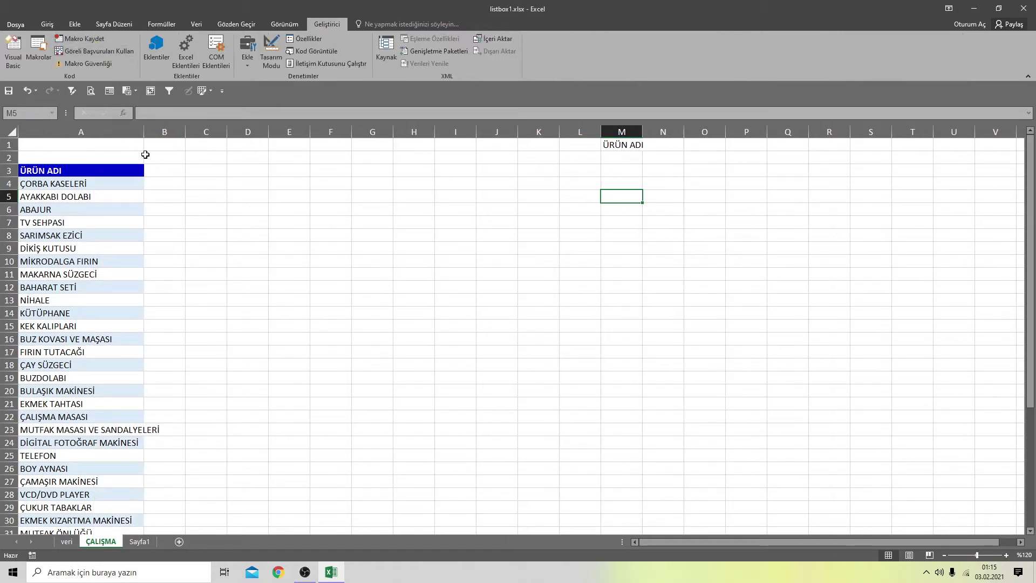
left_click(323, 231)
left_click_drag(642, 135, 663, 137)
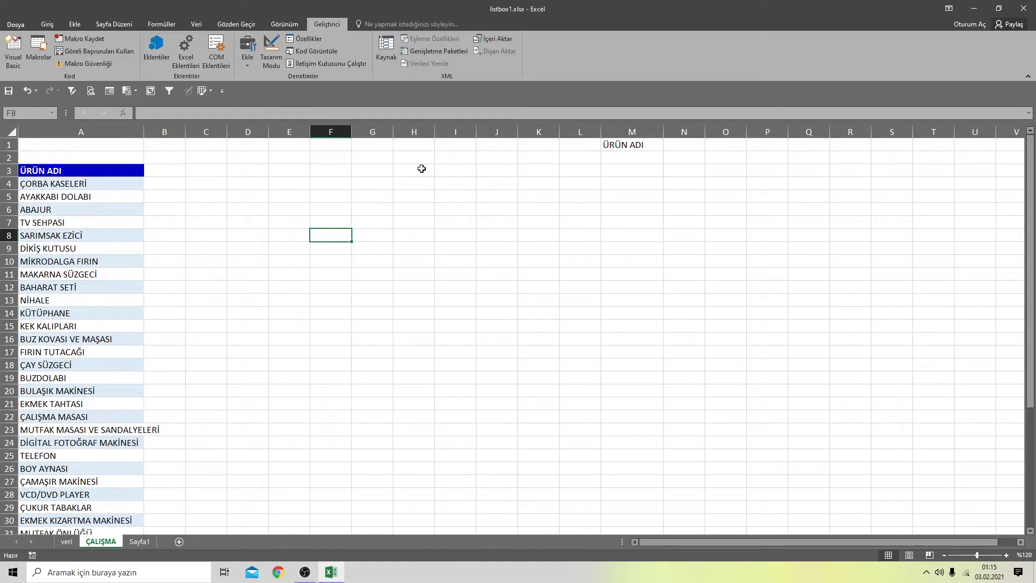
Try to transfer the veri headers GİRİŞ MİKTARI through SATIŞ TUTARI (G1:J1) to cell C3 of the ÇALIŞMA sheet
left_click(66, 542)
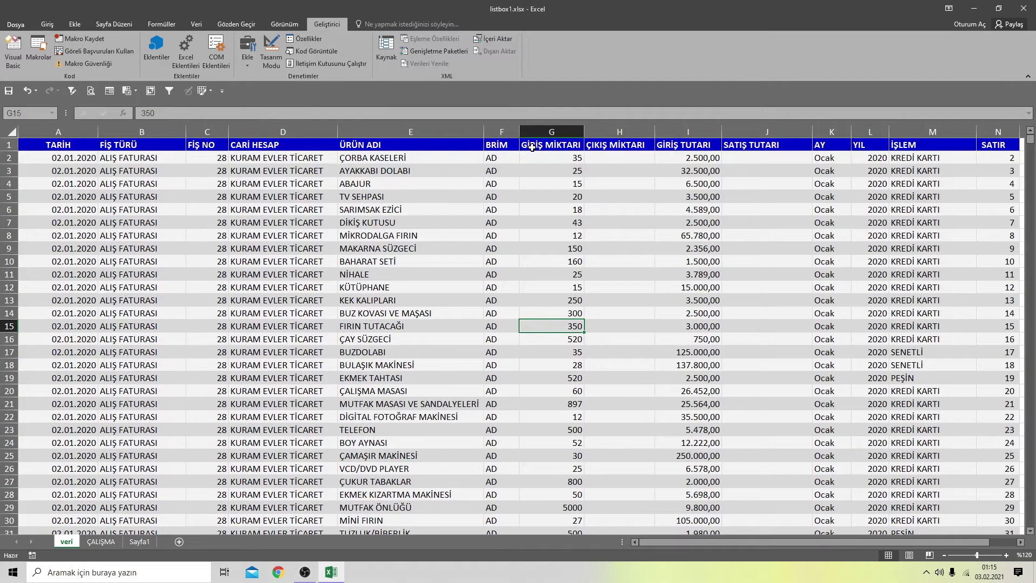
left_click_drag(532, 147, 789, 148)
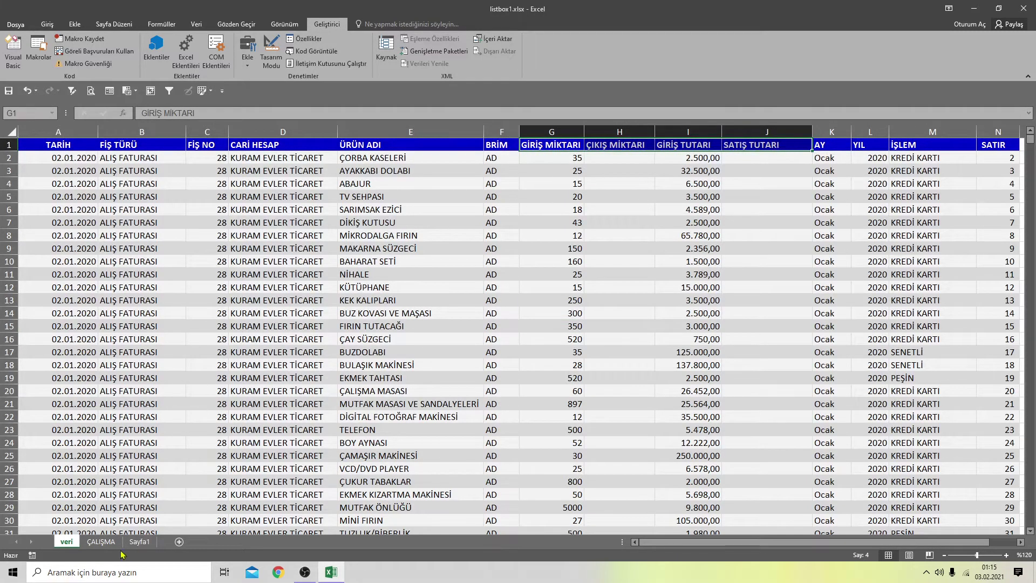
left_click(101, 542)
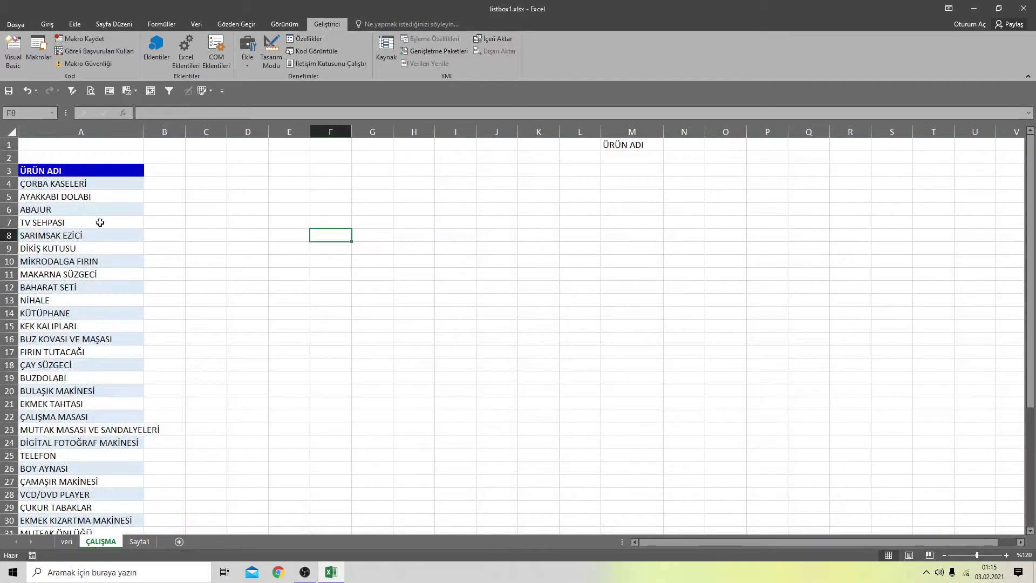
right_click(196, 170)
left_click(218, 217)
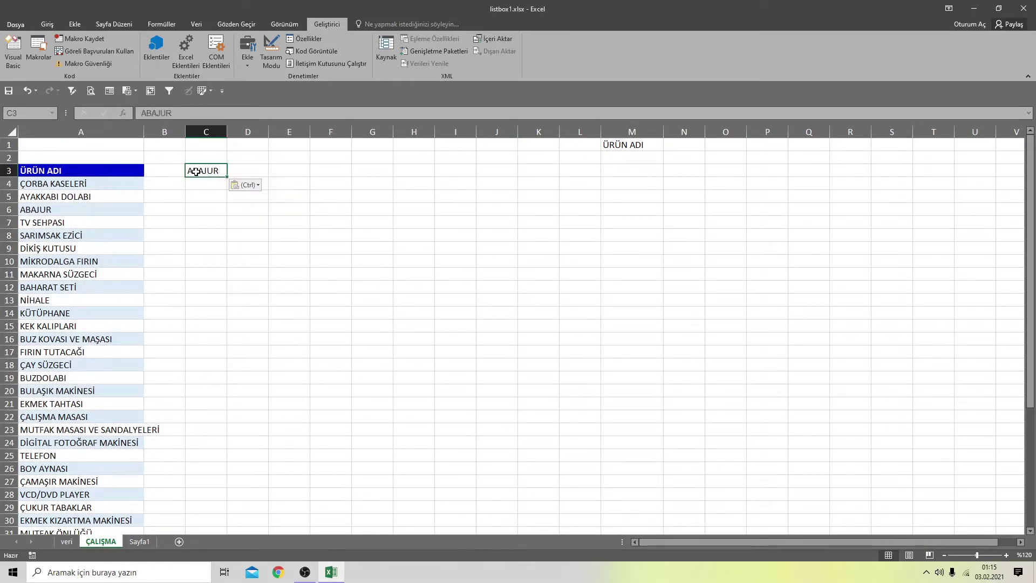
right_click(196, 171)
left_click(226, 219)
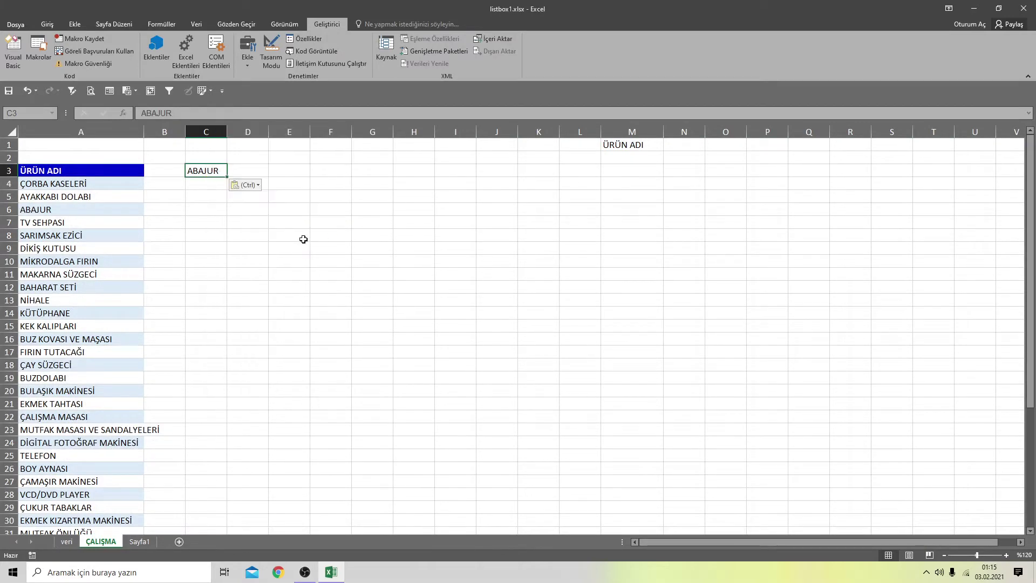
Copy the headers in G1:J1 of the veri sheet and paste them at cell C3 of the ÇALIŞMA sheet
left_click(67, 541)
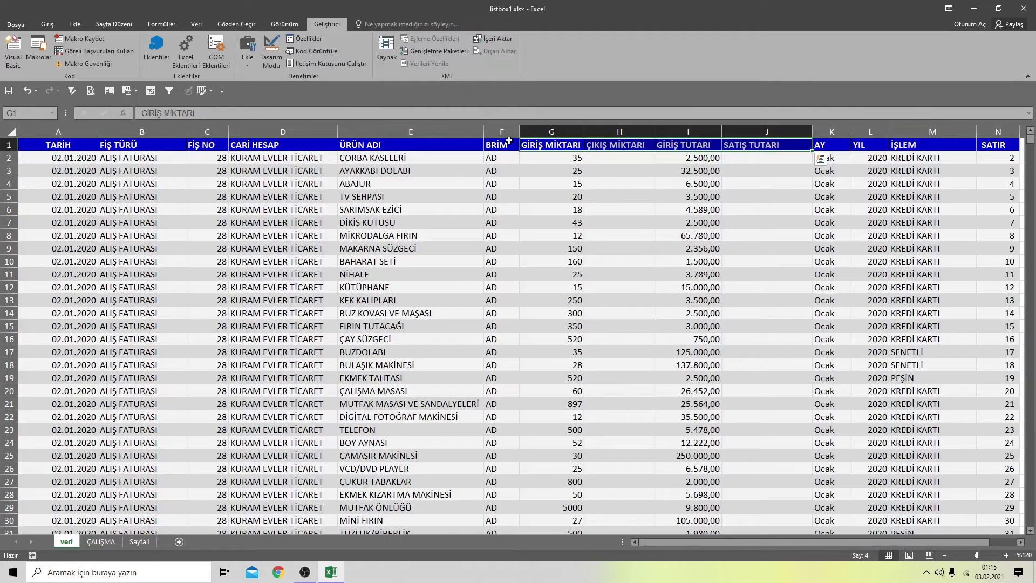
right_click(757, 145)
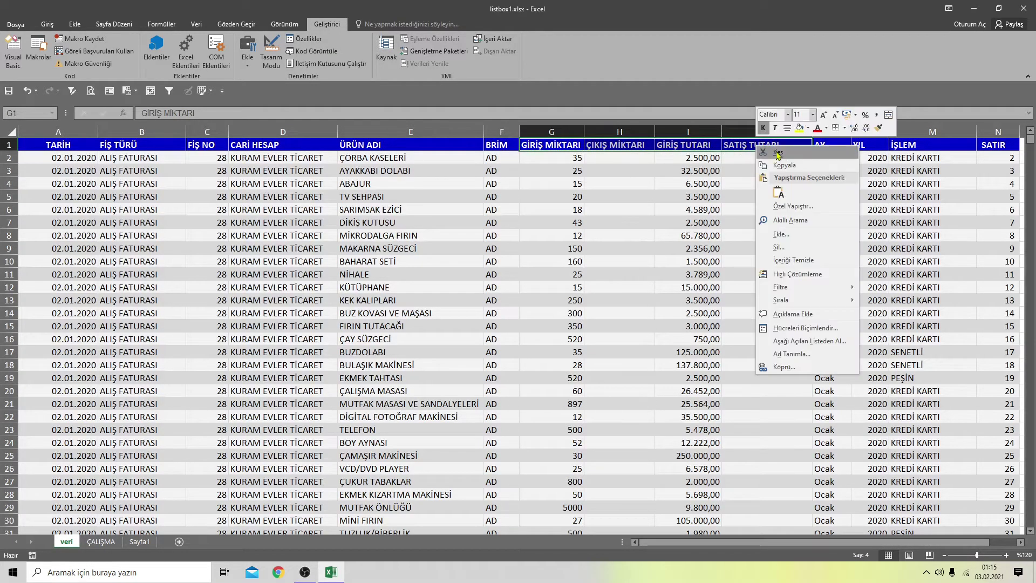
left_click(785, 166)
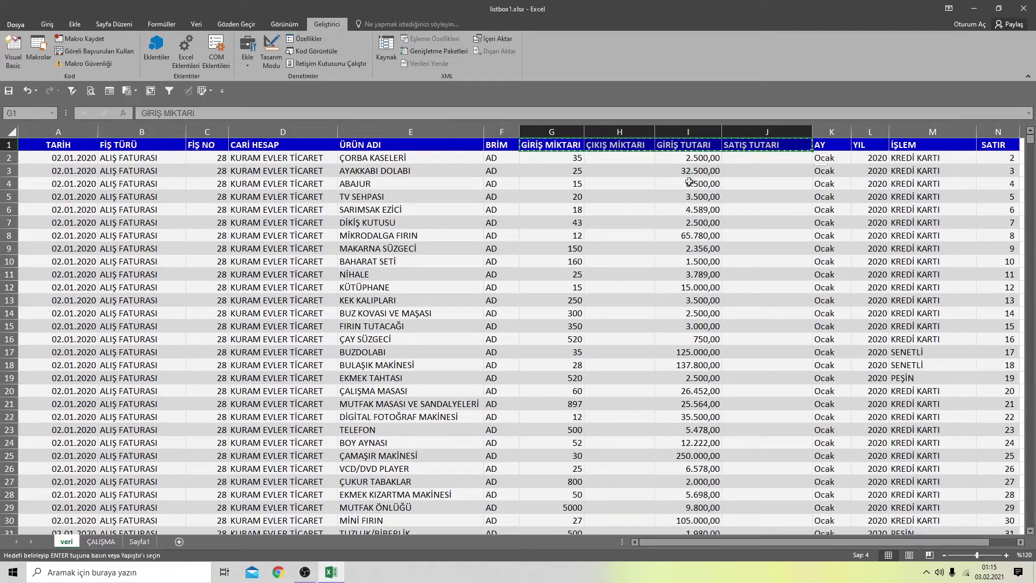
left_click(101, 542)
right_click(198, 170)
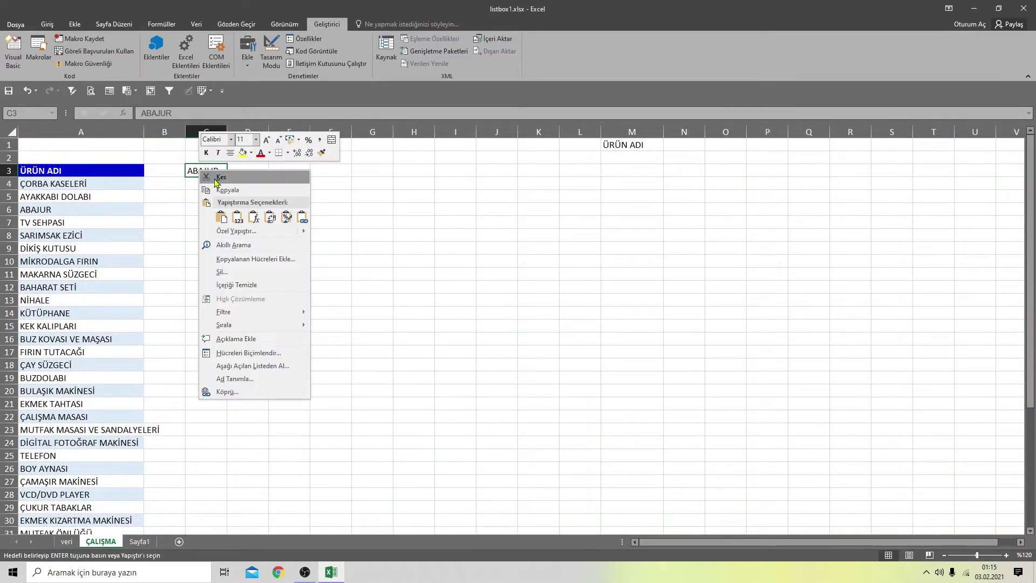
left_click(220, 217)
Enter the heading TARİH in cell B3, between ÜRÜN ADI and GİRİŞ MİKTARI
left_click(168, 170)
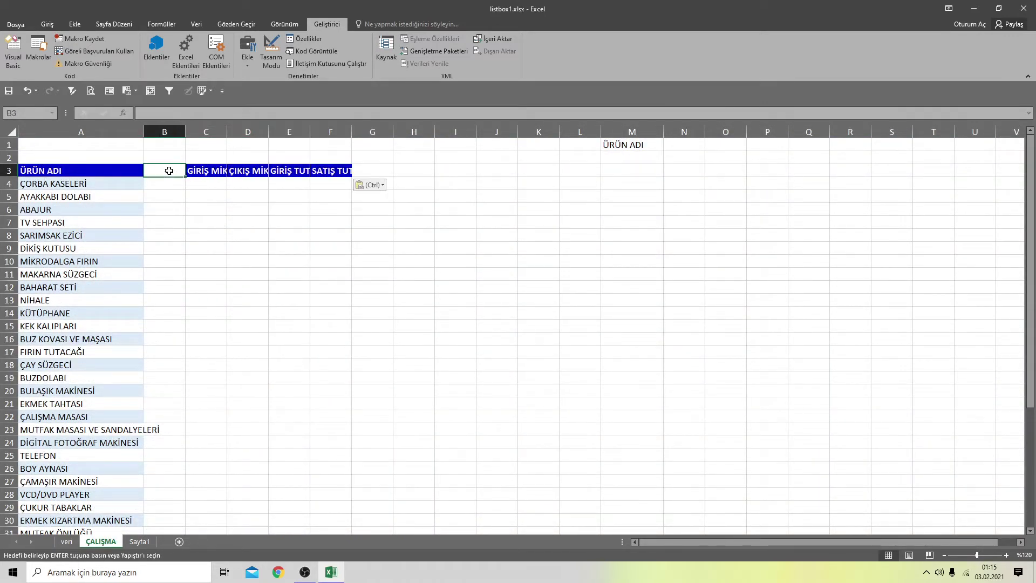
type("TARİ")
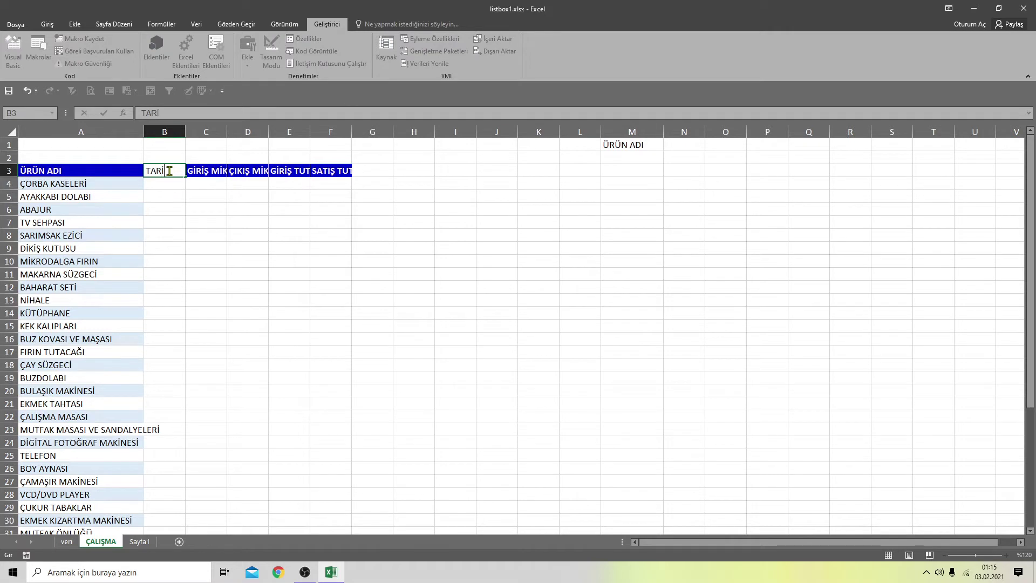
type("H")
left_click(194, 280)
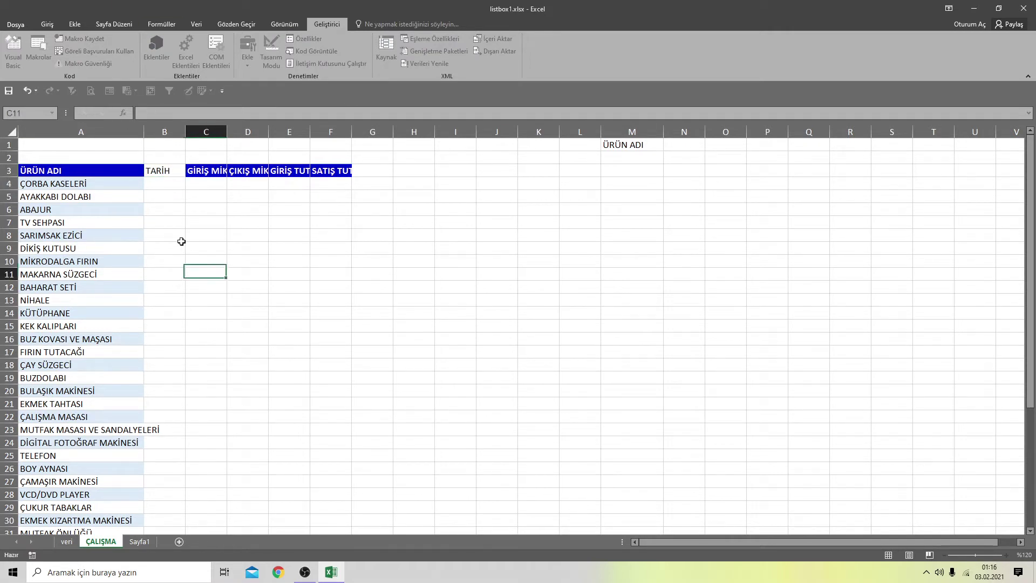
Copy the formatting of the GİRİŞ MİKTARI header in C3 onto the TARİH header in B3
left_click(170, 169)
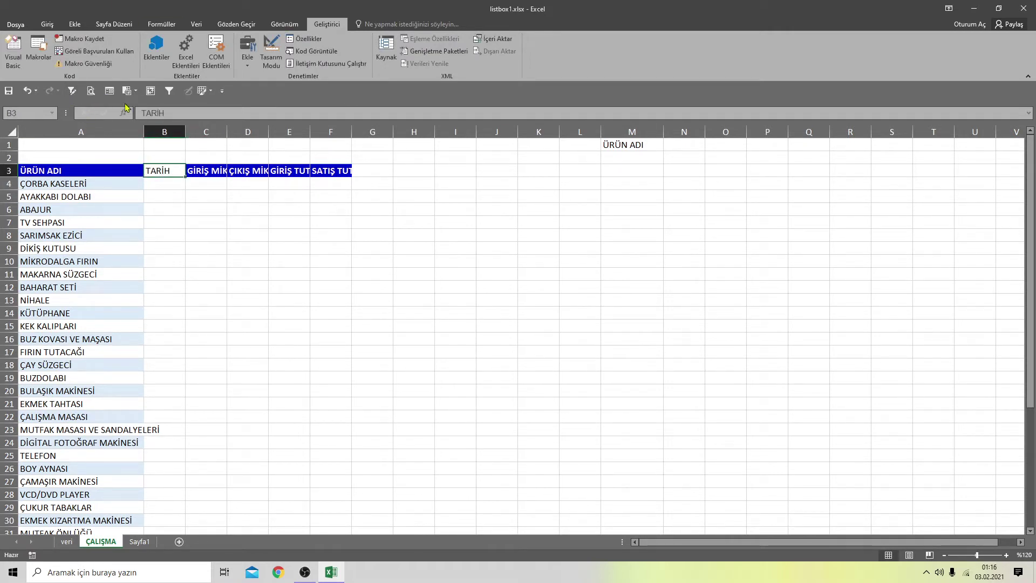
left_click(199, 171)
left_click(48, 25)
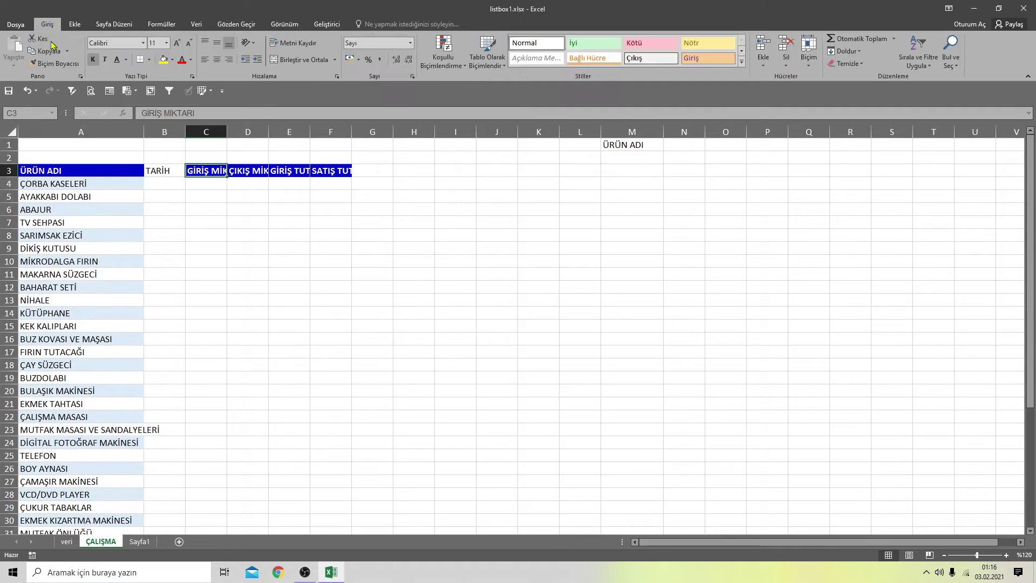
left_click(50, 63)
left_click(159, 171)
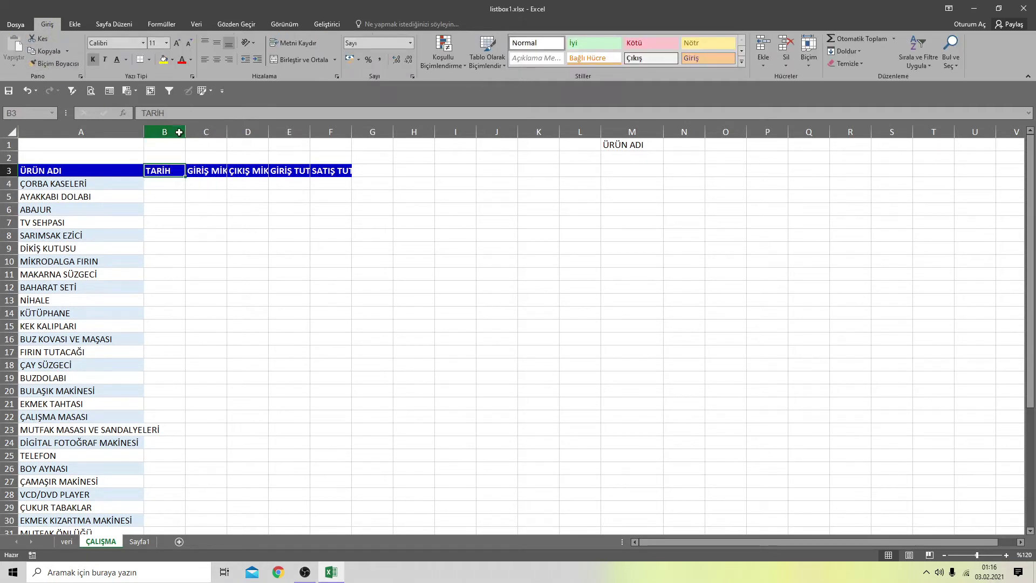
Widen columns B through F to one equal width that fits the headers TARİH through SATIŞ TUTARI
left_click_drag(164, 132, 414, 146)
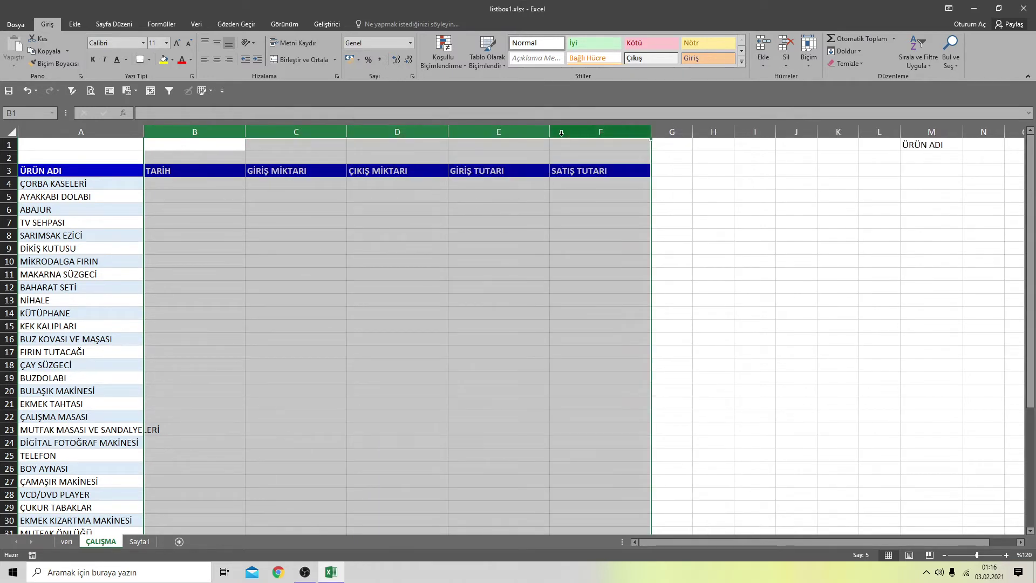
left_click_drag(550, 132, 530, 135)
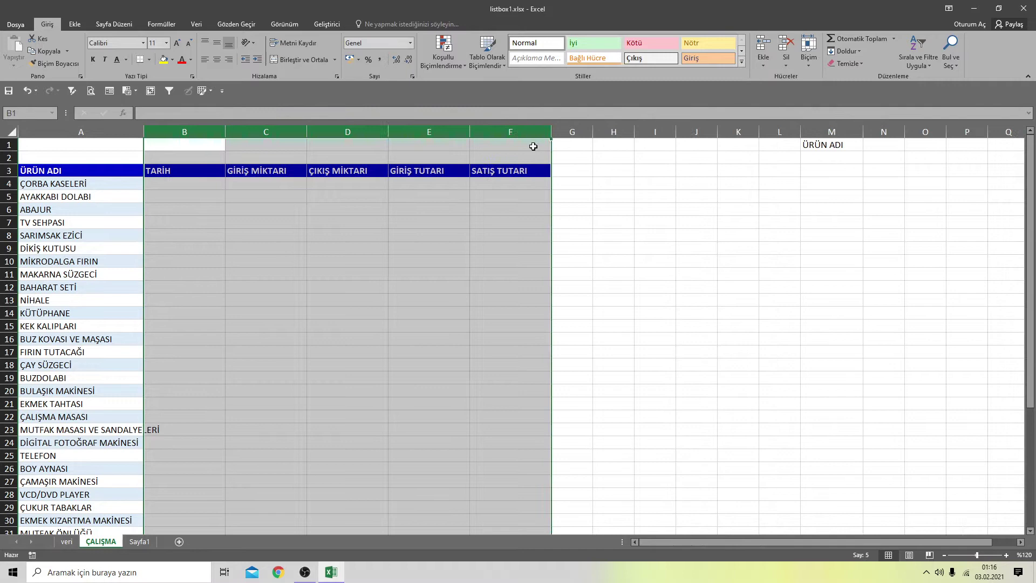
left_click(585, 189)
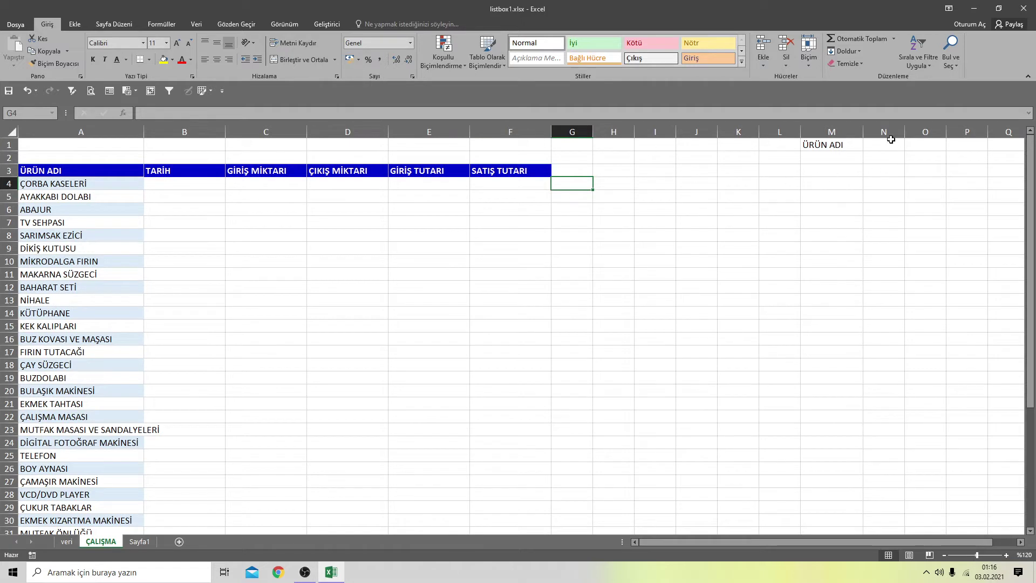
Enter the start date 01.01.2021 in cell N1 and the end date 31.12.2021 in cell O1
left_click(889, 144)
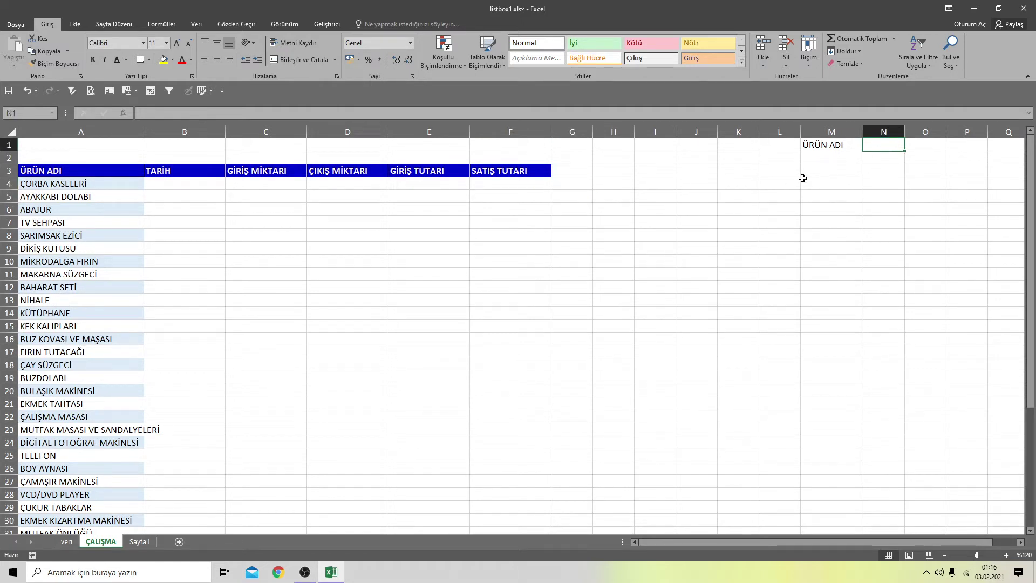
type("01.01.2021")
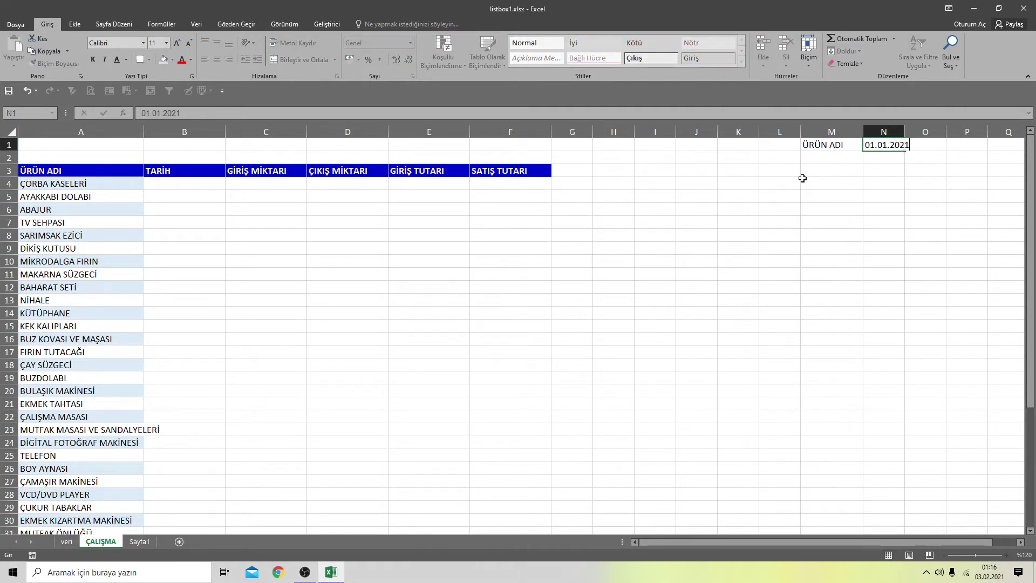
key("Tab")
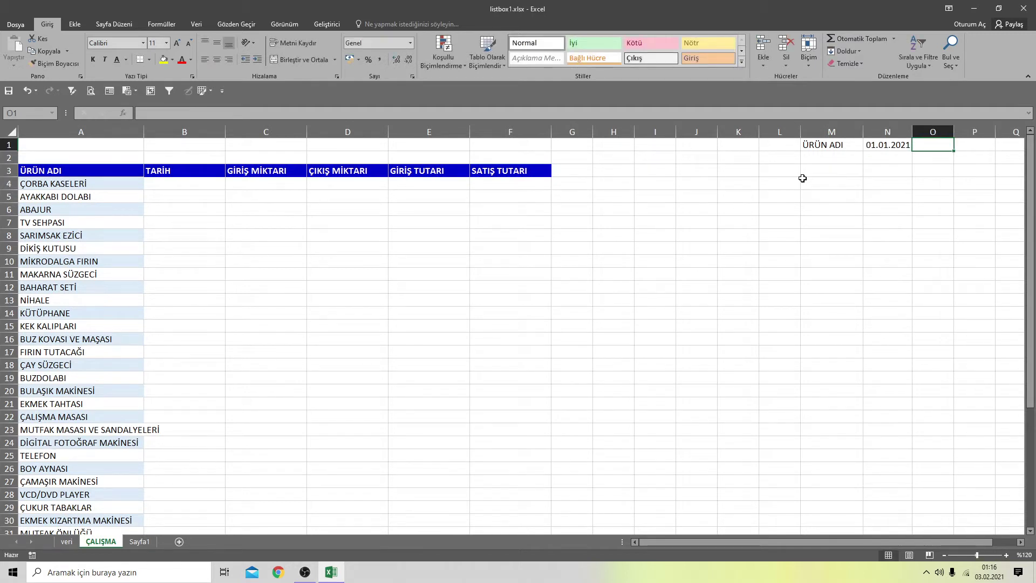
type("31.12.2021")
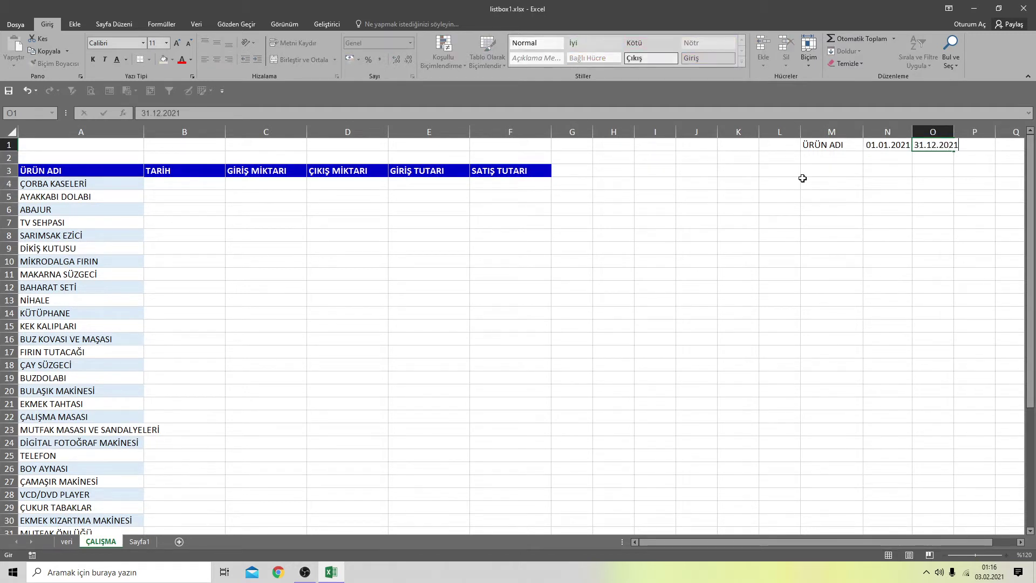
Enter the criteria heading TARİH in cell K1 and fill it across to L1
left_click(740, 147)
type("TARİH")
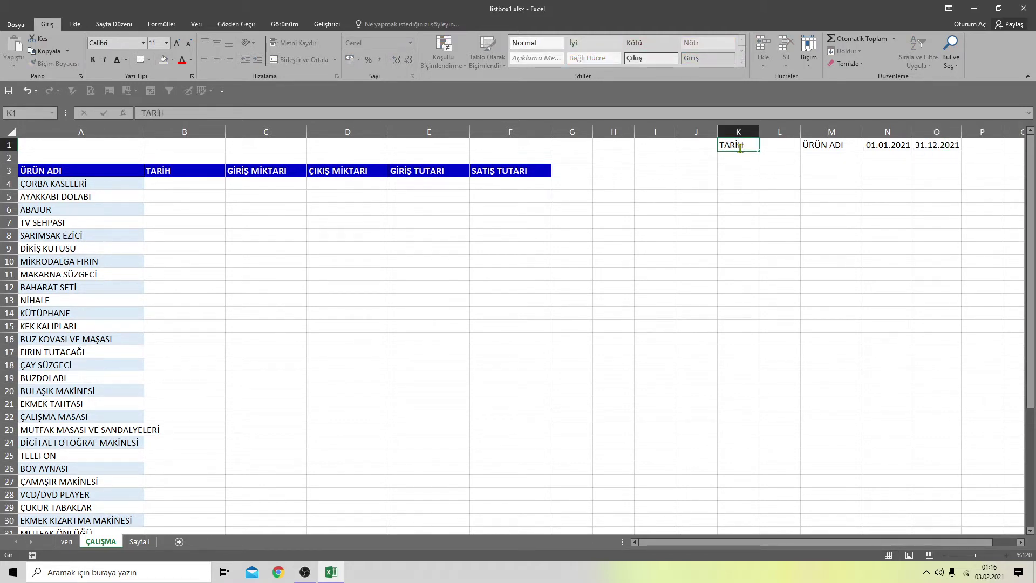
key("Return")
left_click(743, 146)
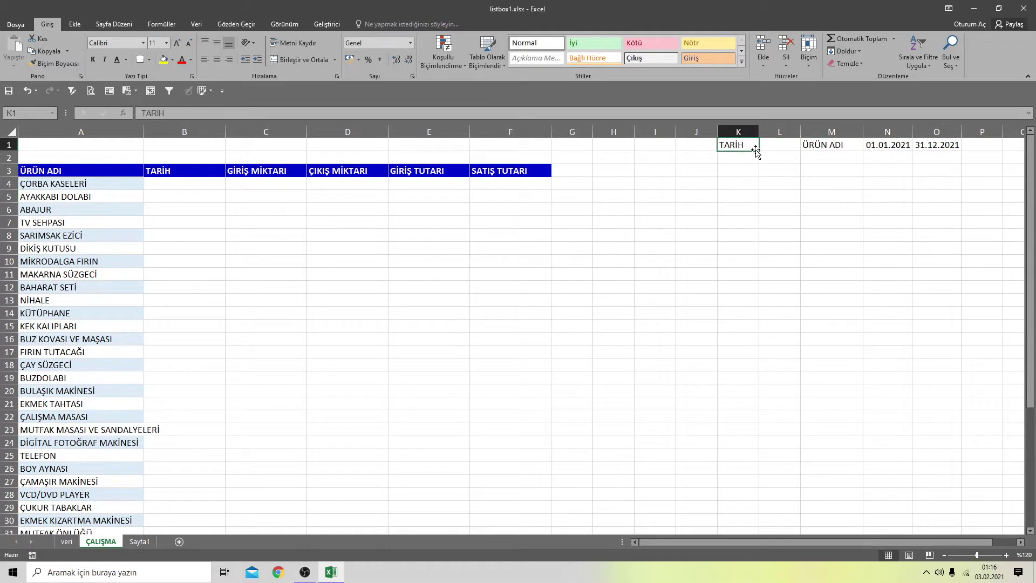
left_click_drag(759, 152, 831, 148)
Enter the date criteria formulas =">="&N1 in cell K2 and ="<="&O1 in cell L2
left_click(739, 155)
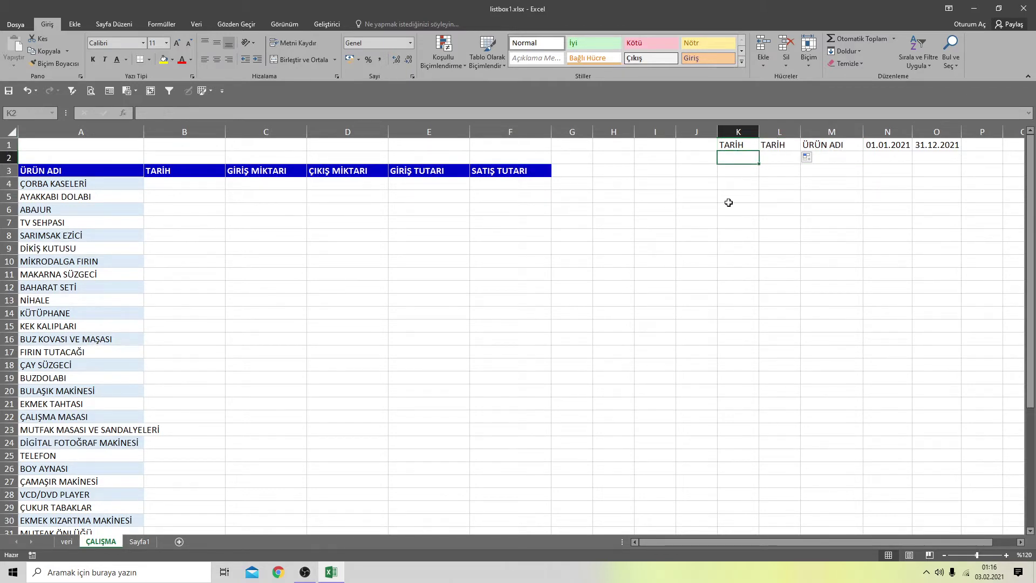
type("=\">=\"&")
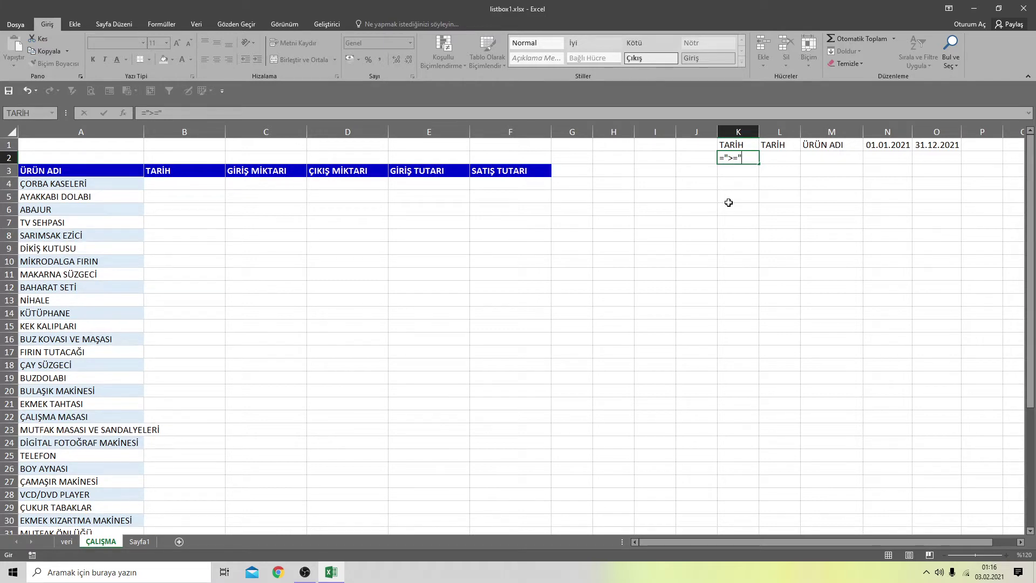
left_click(889, 146)
key("Tab")
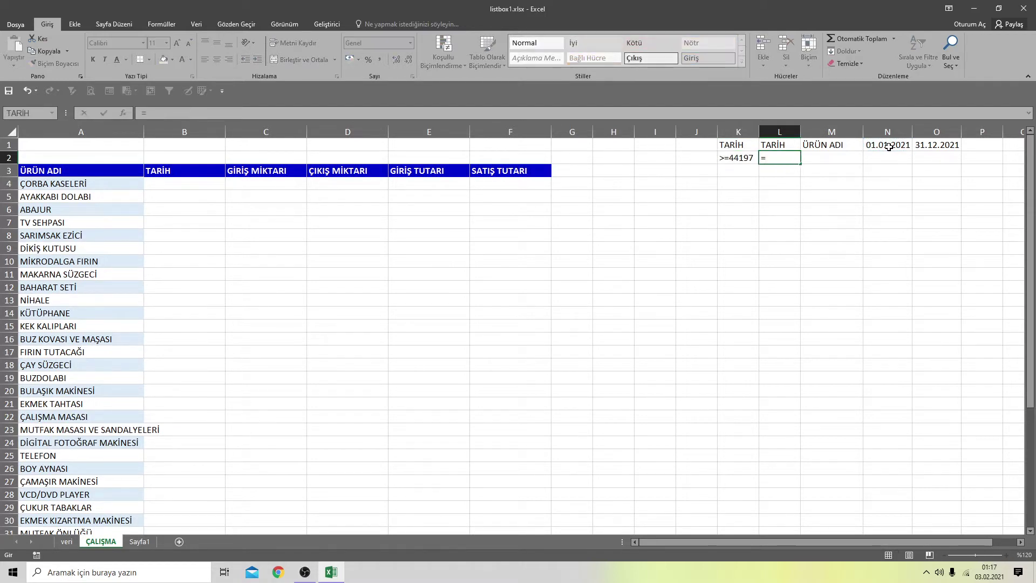
type("=\"&")
left_click(939, 142)
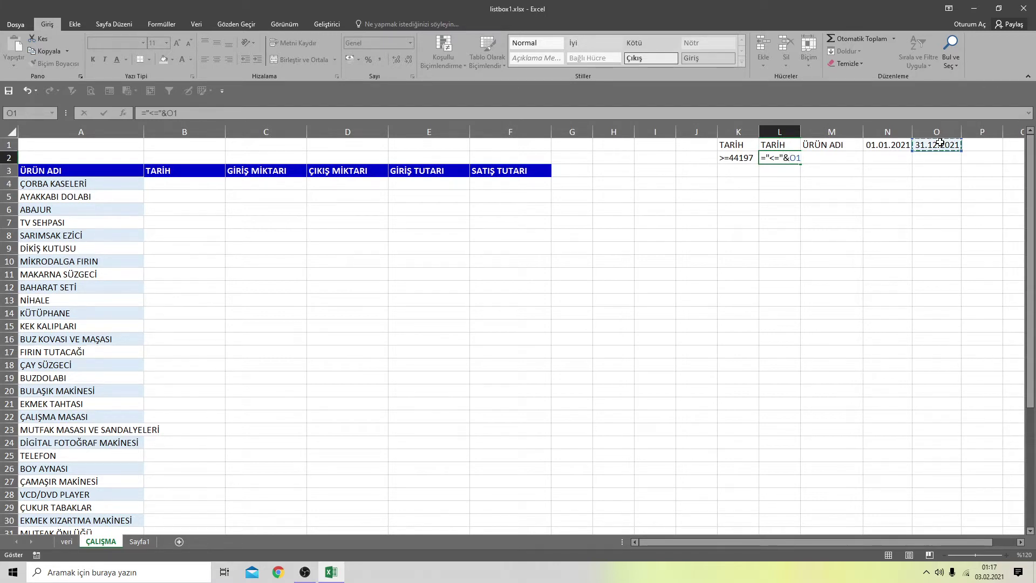
key("Tab")
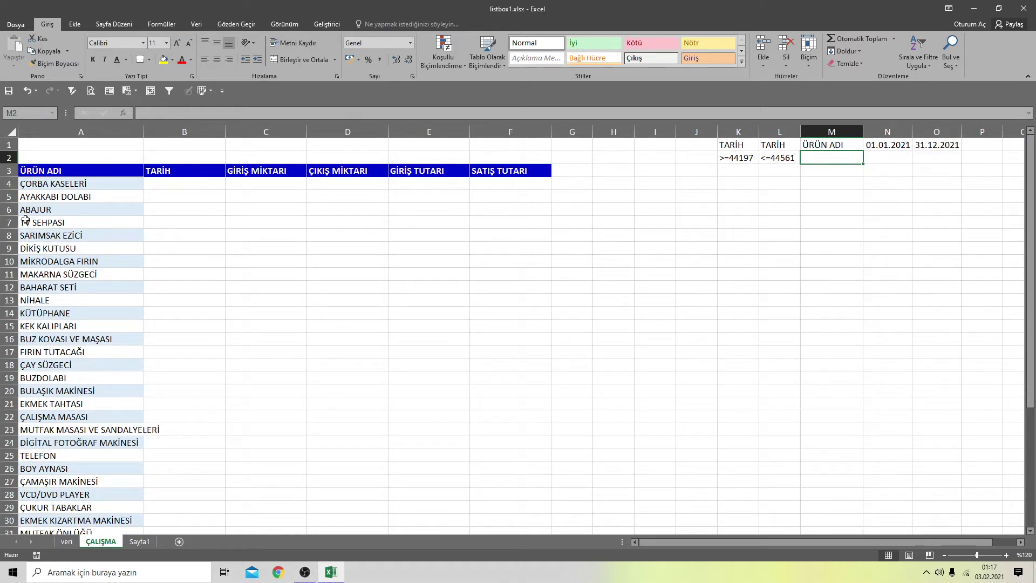
Copy the product DİKİŞ KUTUSU from A9 and paste it as the criterion under ÜRÜN ADI in M2
left_click(52, 251)
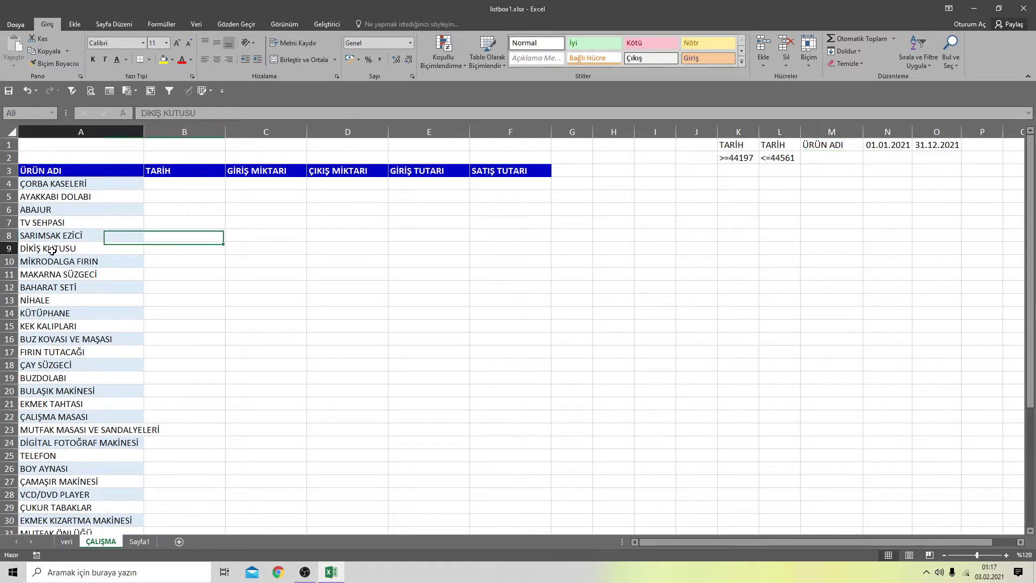
right_click(56, 247)
key("Escape")
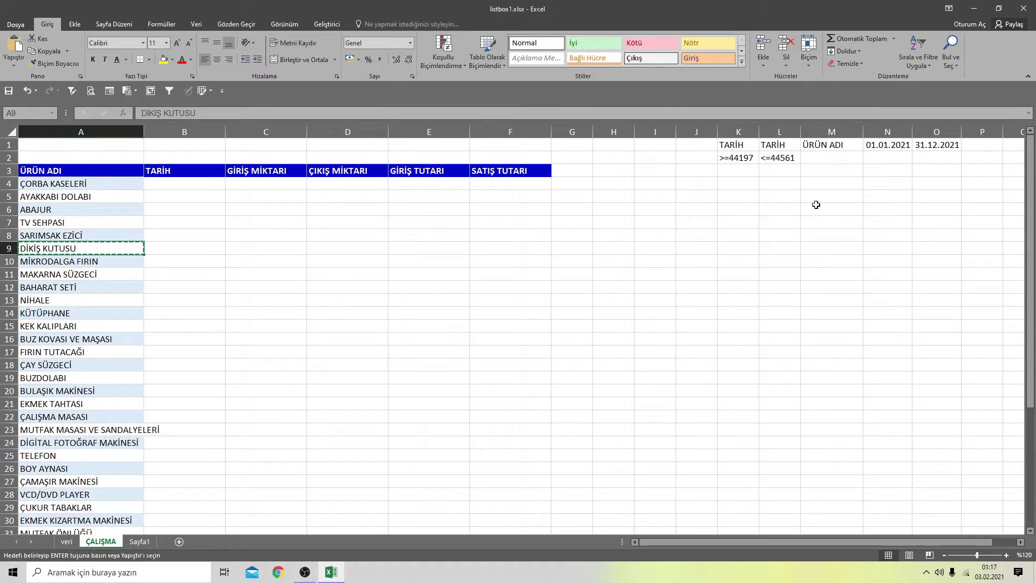
left_click(829, 156)
right_click(834, 156)
left_click(857, 202)
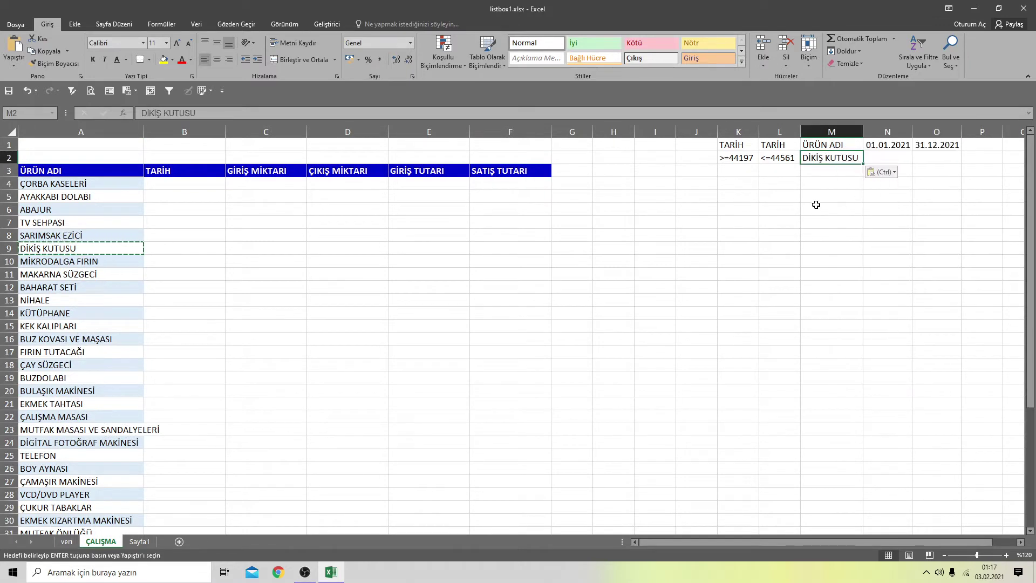
left_click(815, 210)
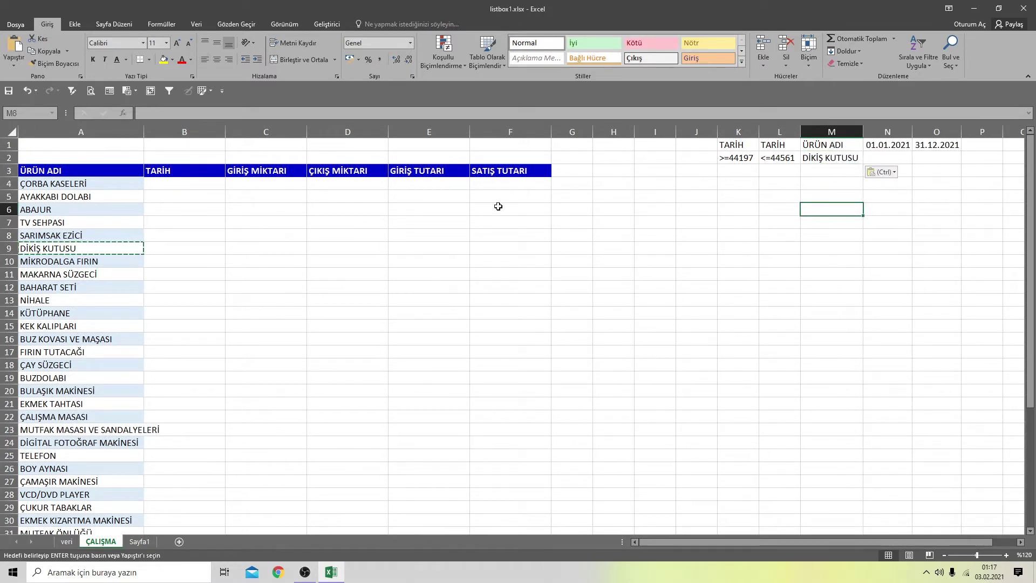
Start recording a new macro named LİSTE1
left_click(453, 264)
left_click(334, 24)
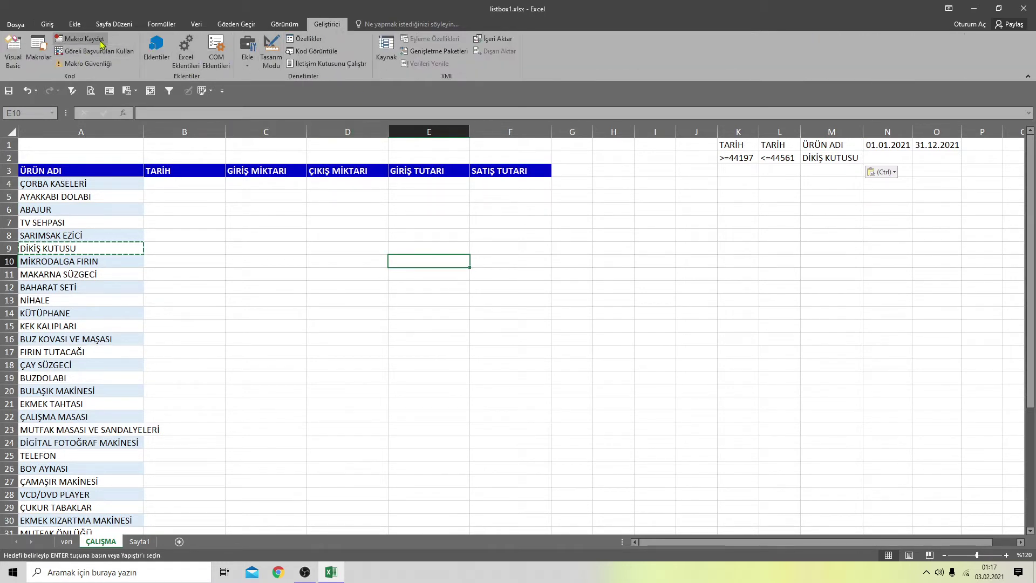
left_click(81, 39)
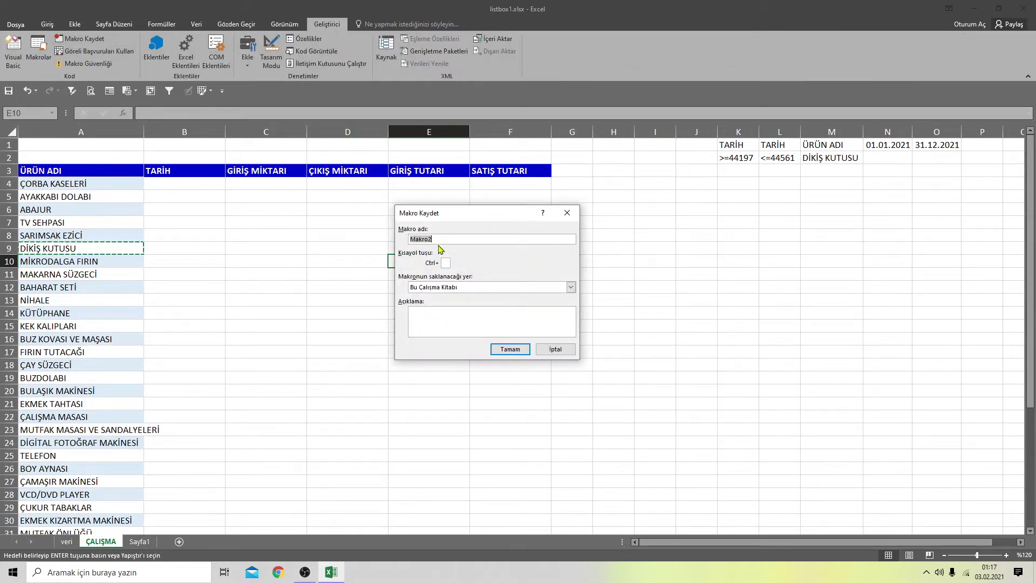
type("LİSTE1")
left_click(507, 349)
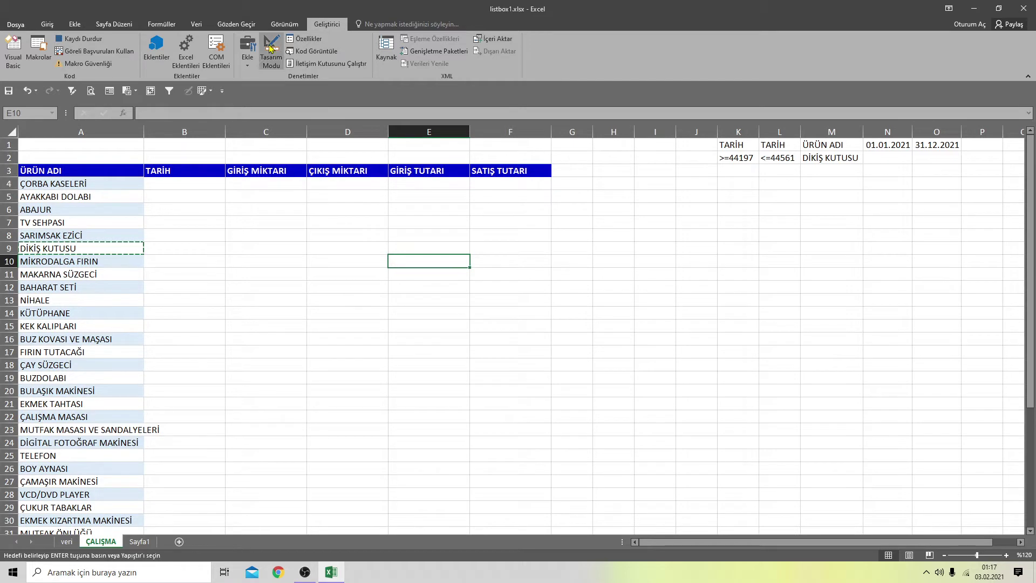
Set up an Advanced Filter with columns A:N of the veri sheet as list range and K1:M2 of ÇALIŞMA as criteria range
left_click(196, 32)
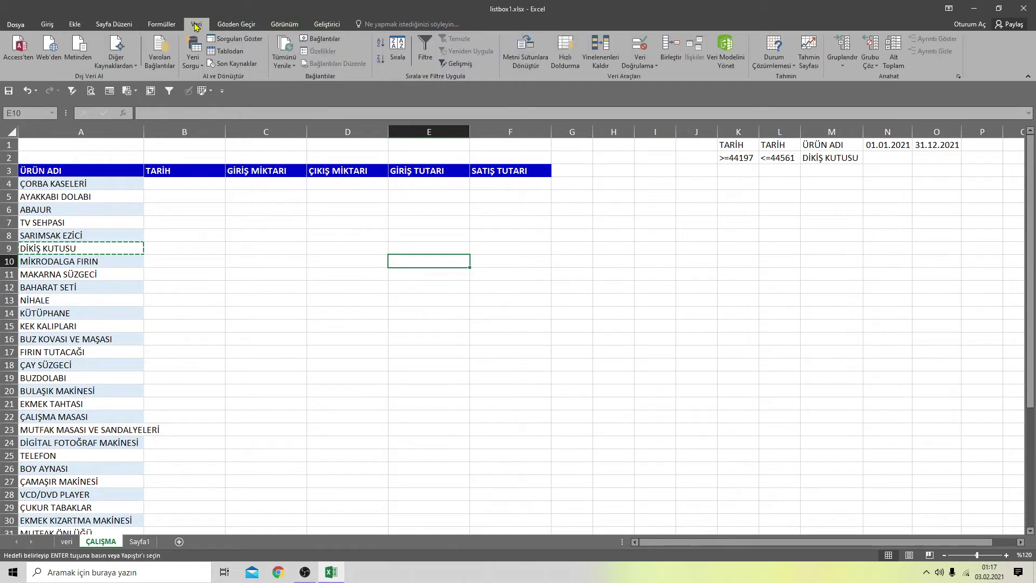
left_click(468, 65)
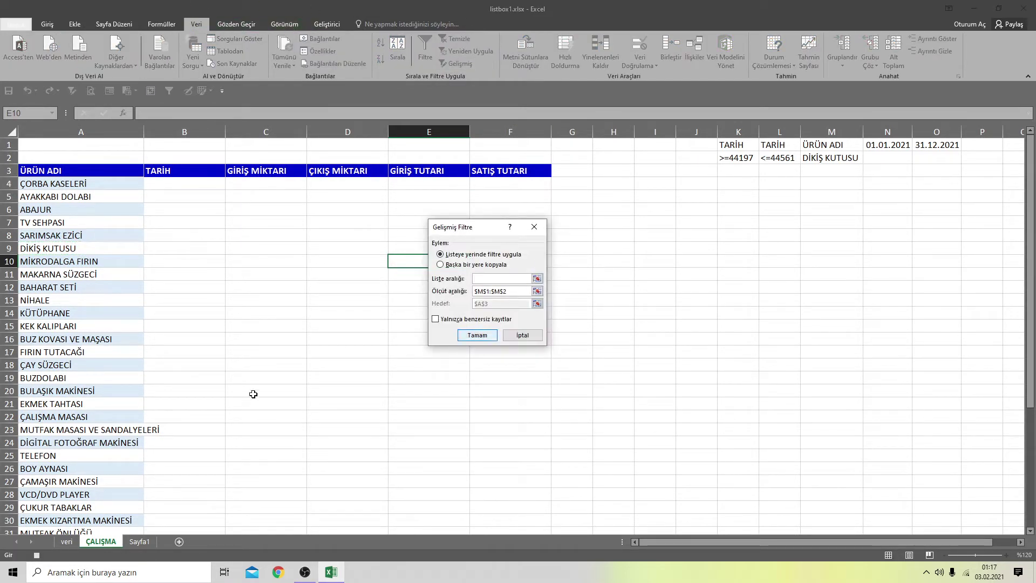
left_click(66, 541)
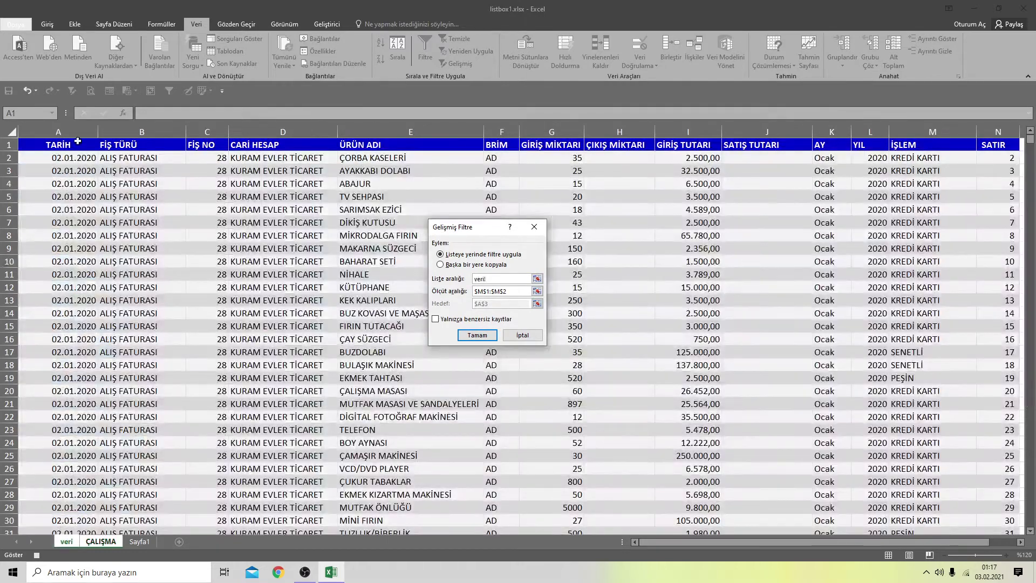
left_click_drag(58, 132, 1013, 139)
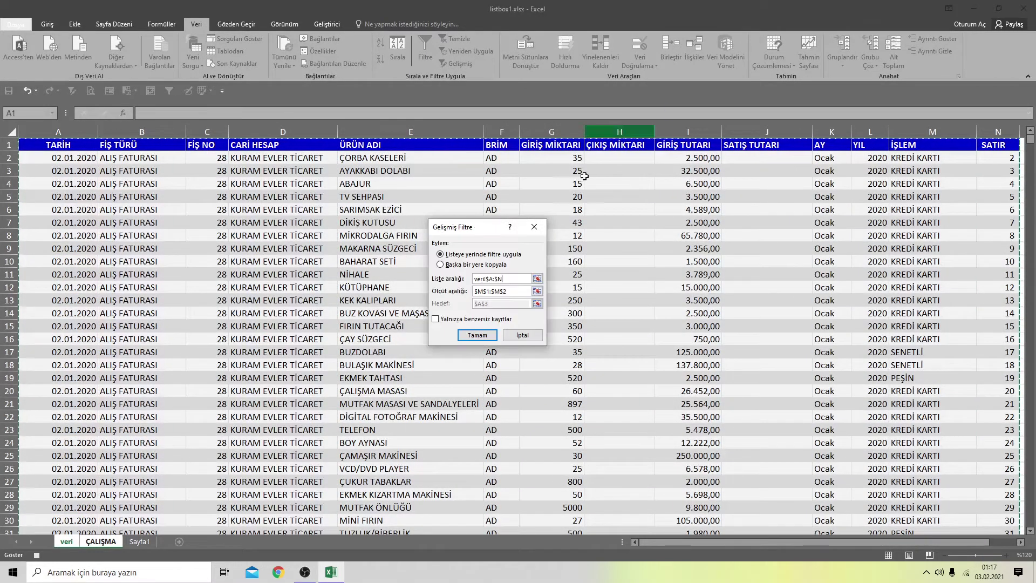
left_click(511, 291)
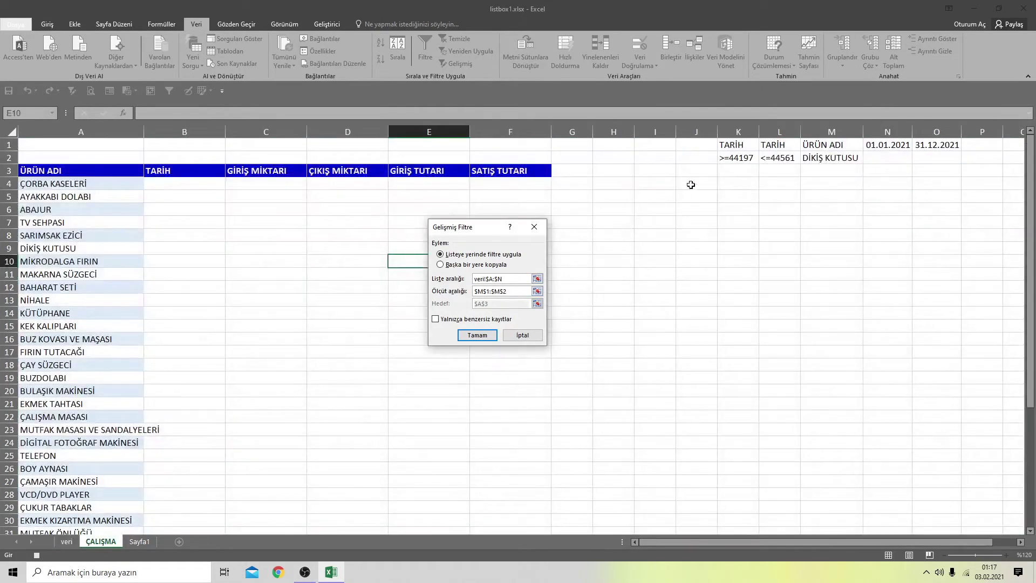
left_click_drag(740, 149, 823, 158)
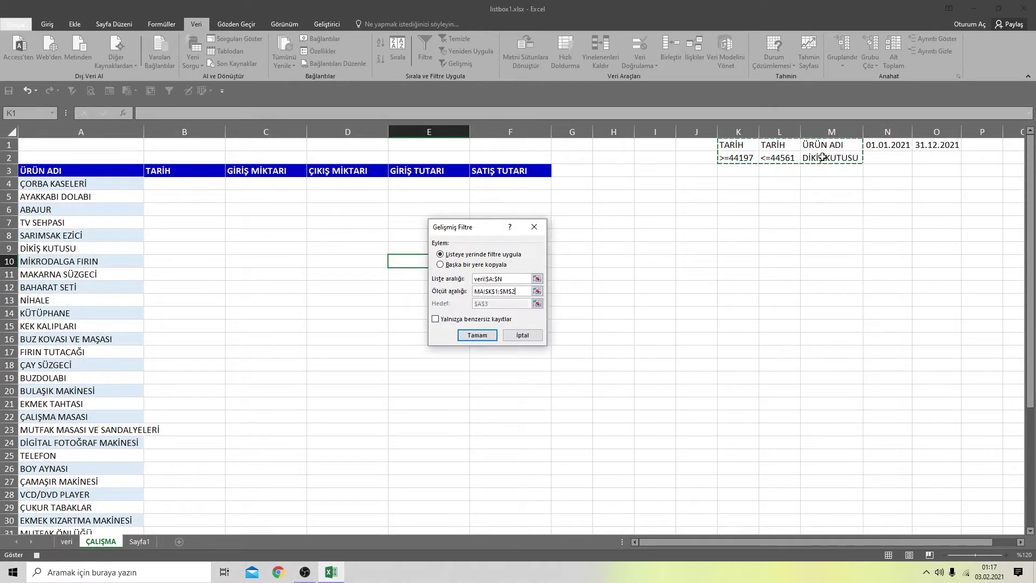
Run the Advanced Filter so it copies the results to another location, under the headers B3:F3 of the ÇALIŞMA sheet
left_click(441, 264)
left_click(492, 302)
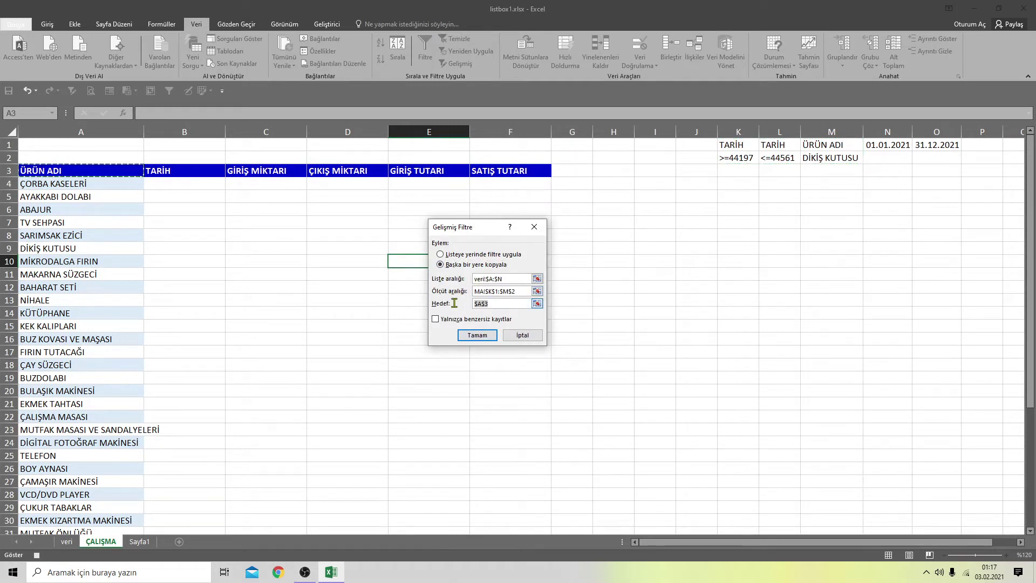
left_click(182, 171)
left_click_drag(182, 171, 535, 167)
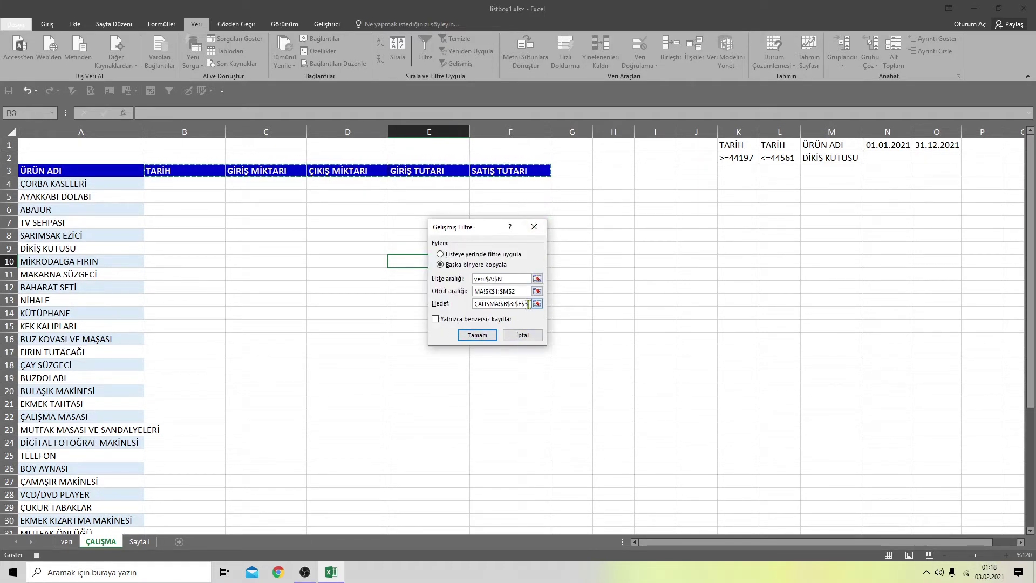
left_click(478, 336)
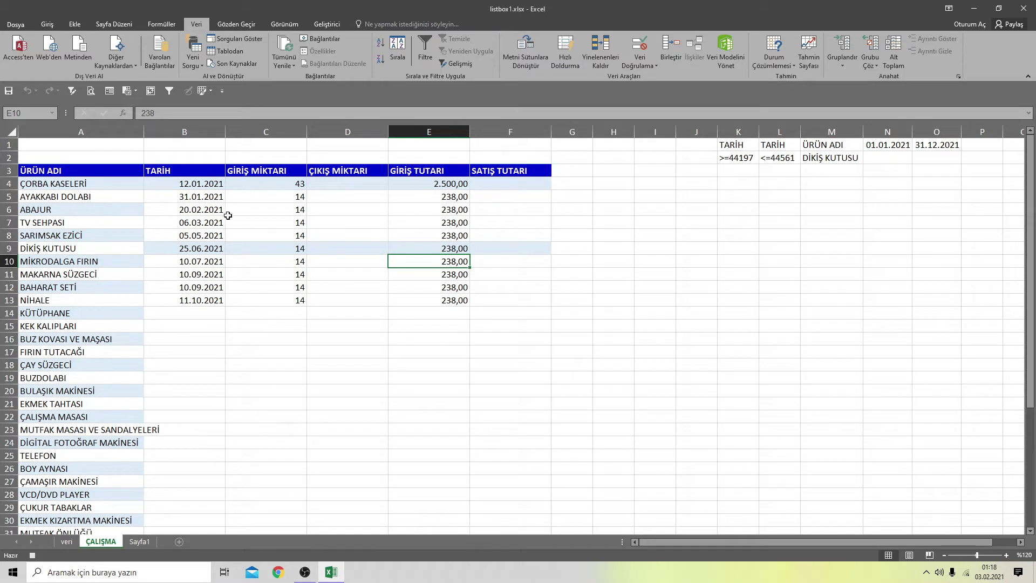
Stop recording the LİSTE1 macro
left_click(334, 26)
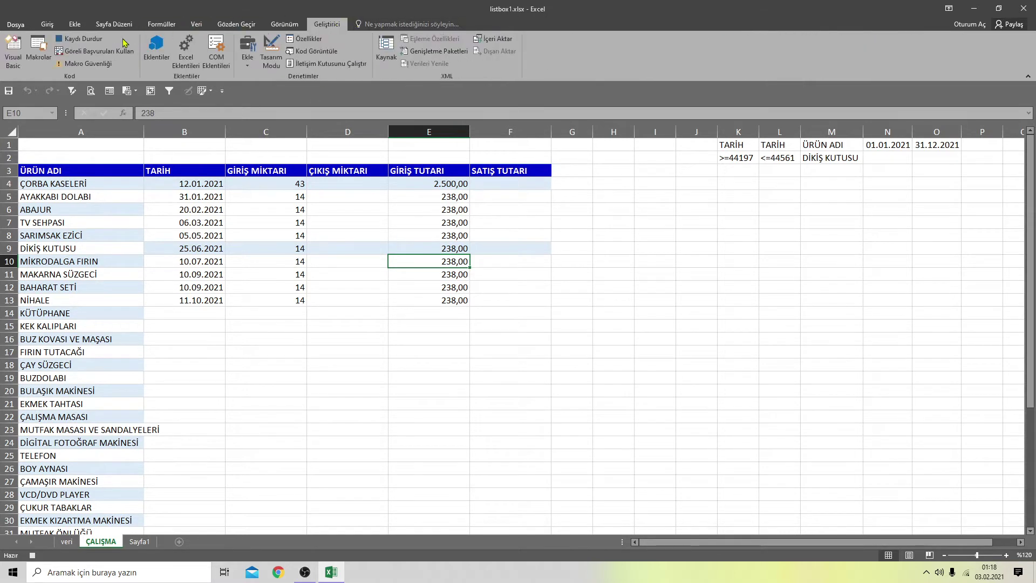
left_click(81, 38)
left_click(648, 284)
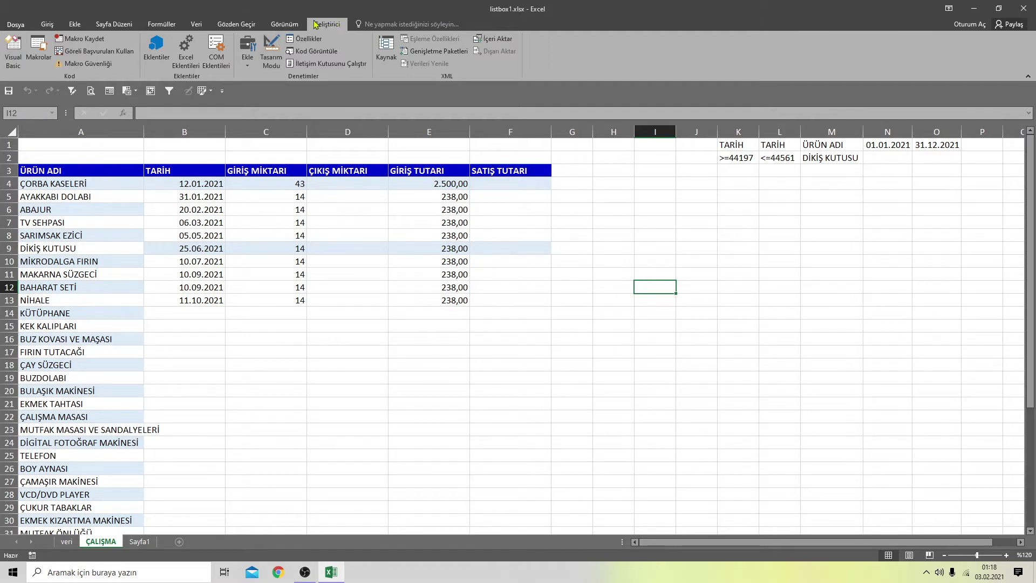
Open the Visual Basic editor and insert a new UserForm into the listbox1.xlsx project
left_click(13, 43)
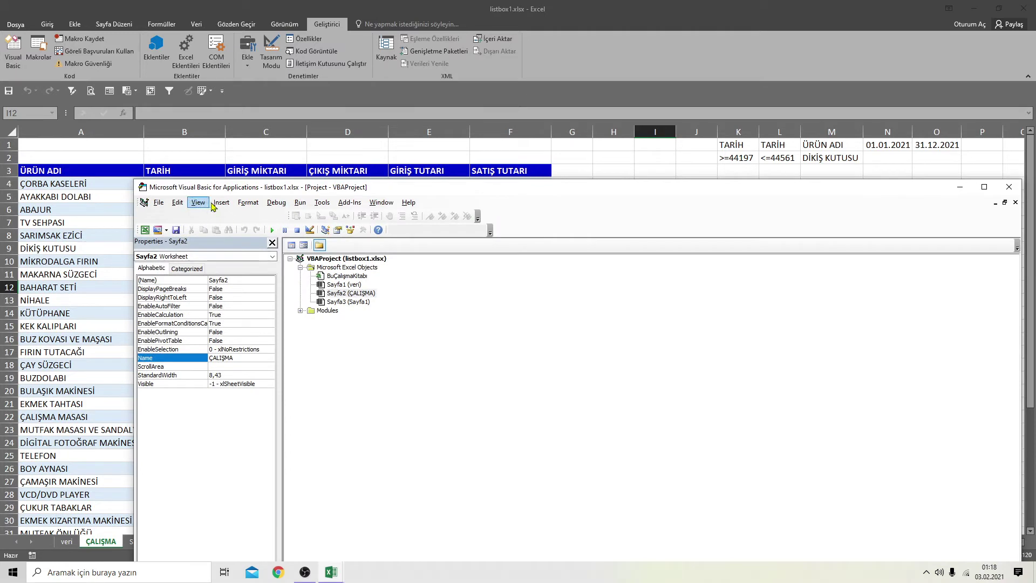
left_click(219, 205)
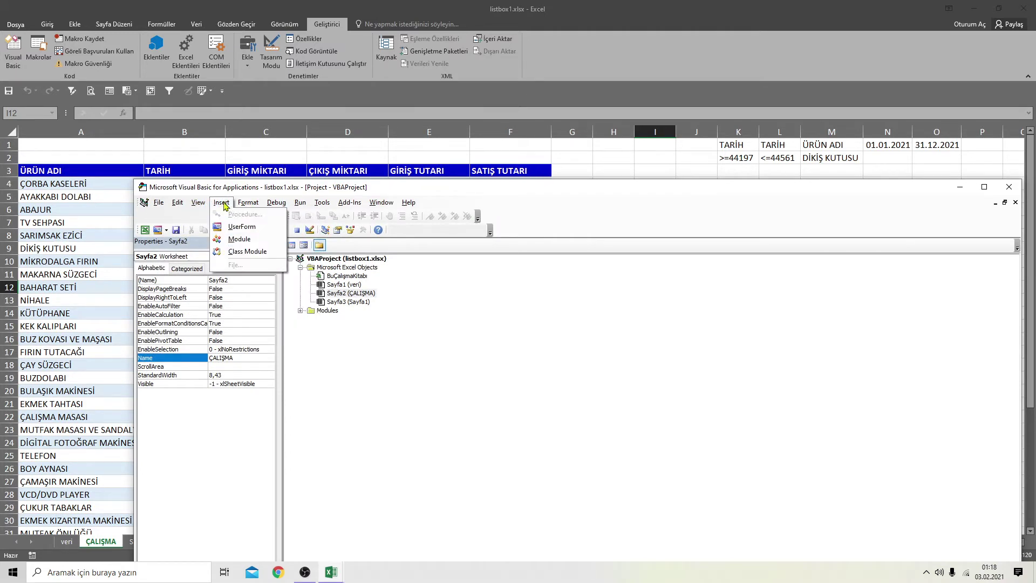
left_click(223, 205)
left_click(223, 205)
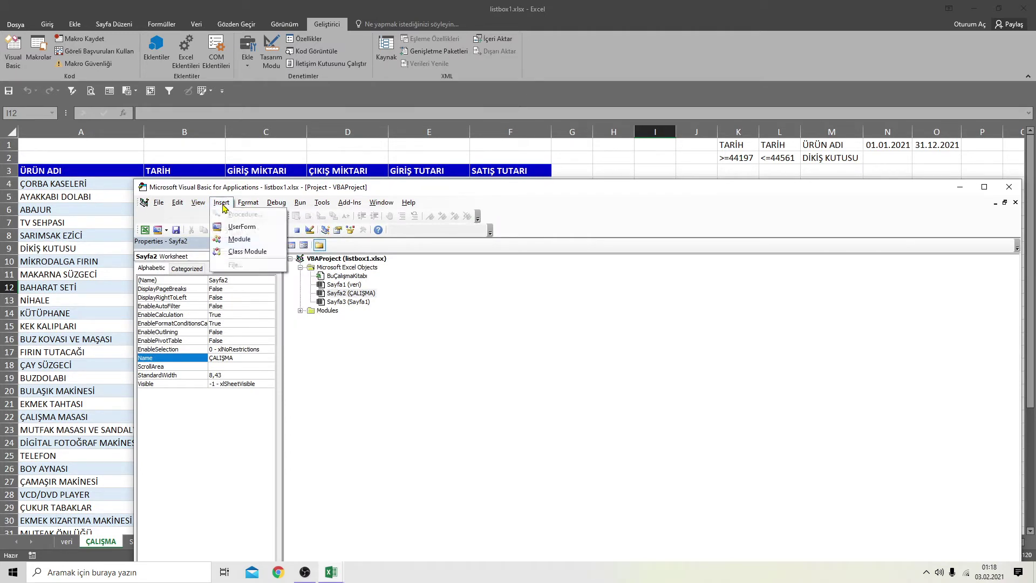
left_click(238, 228)
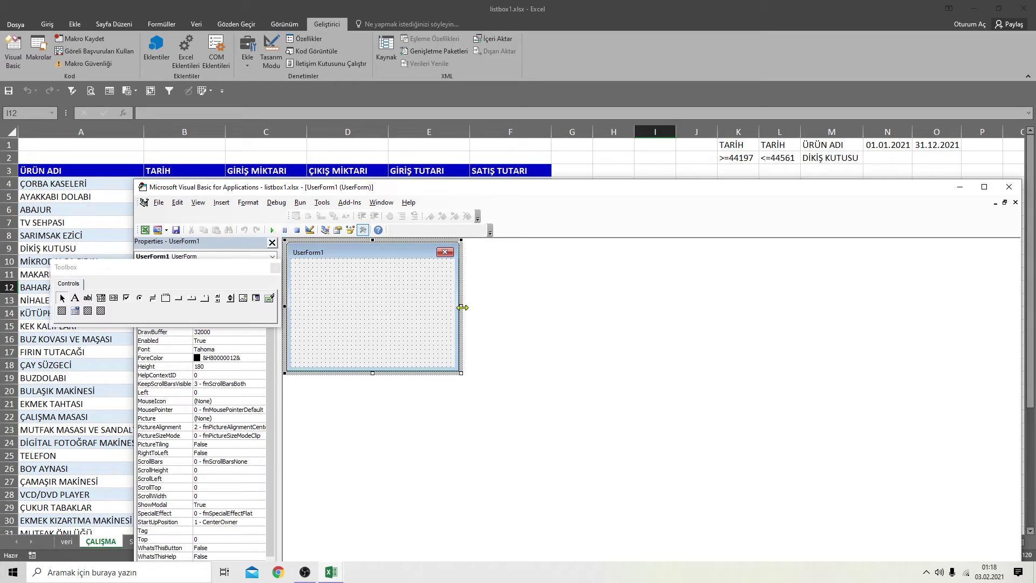
Enlarge the UserForm to about 781.5 wide and 449 high
left_click_drag(462, 307, 852, 334)
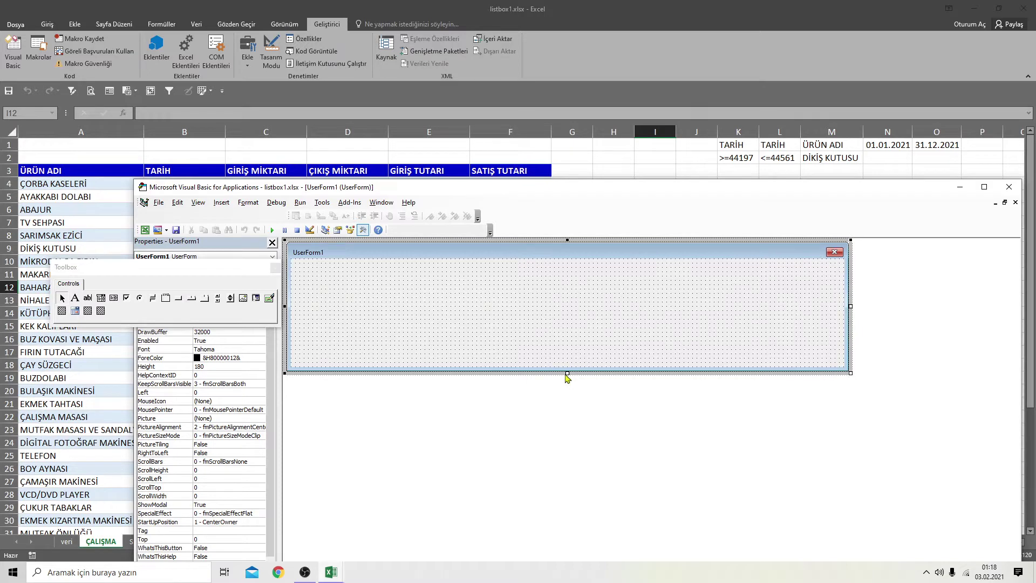
left_click_drag(566, 373, 594, 567)
left_click_drag(527, 190, 529, 126)
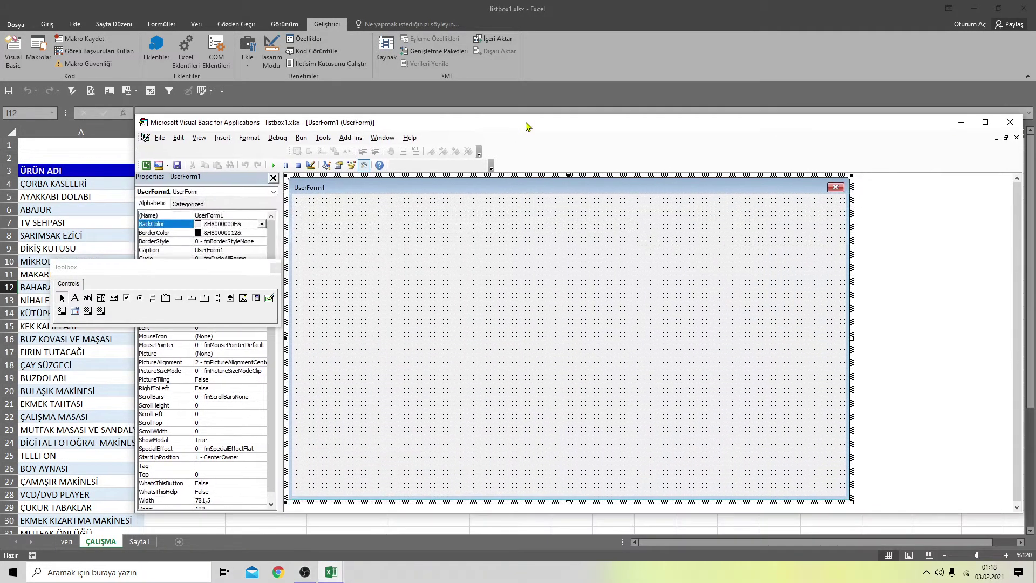
Draw two list boxes about 306 high side by side on the form, a narrow one and a wide one beside it
left_click(114, 298)
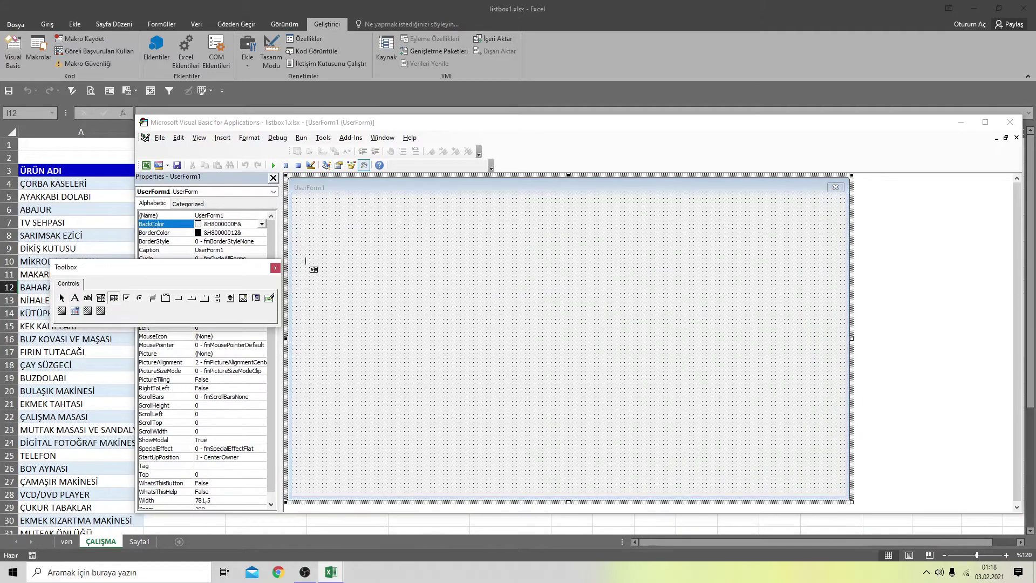
mouse_move(307, 259)
left_mouse_down()
mouse_move(412, 267)
mouse_move(419, 476)
left_mouse_up()
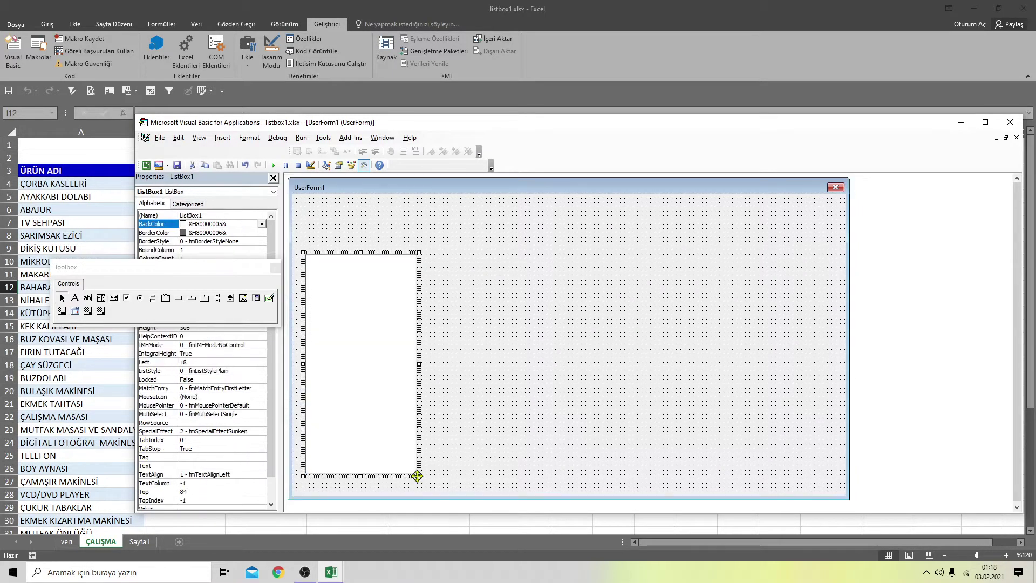
left_click(114, 297)
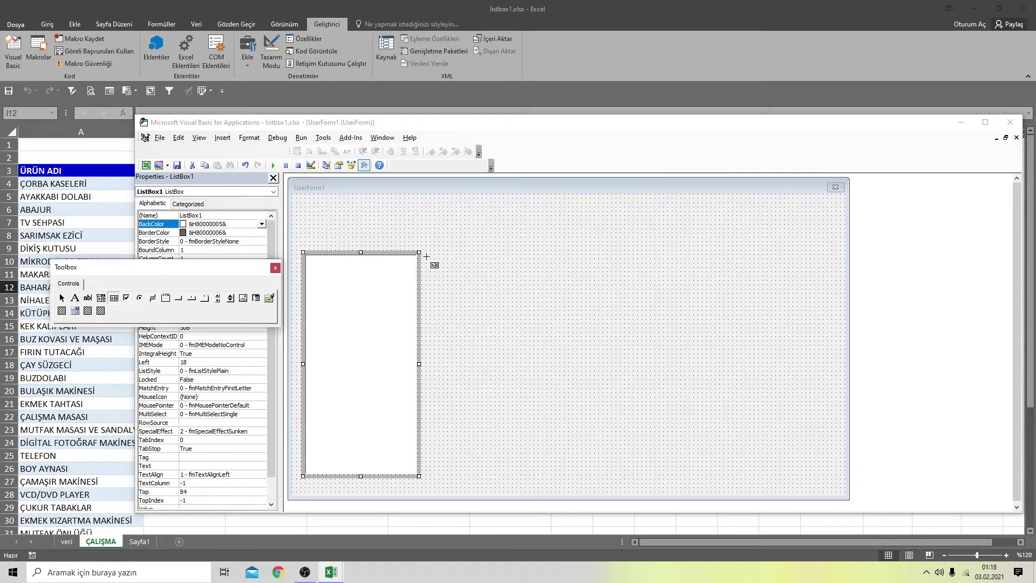
left_click_drag(426, 255, 754, 476)
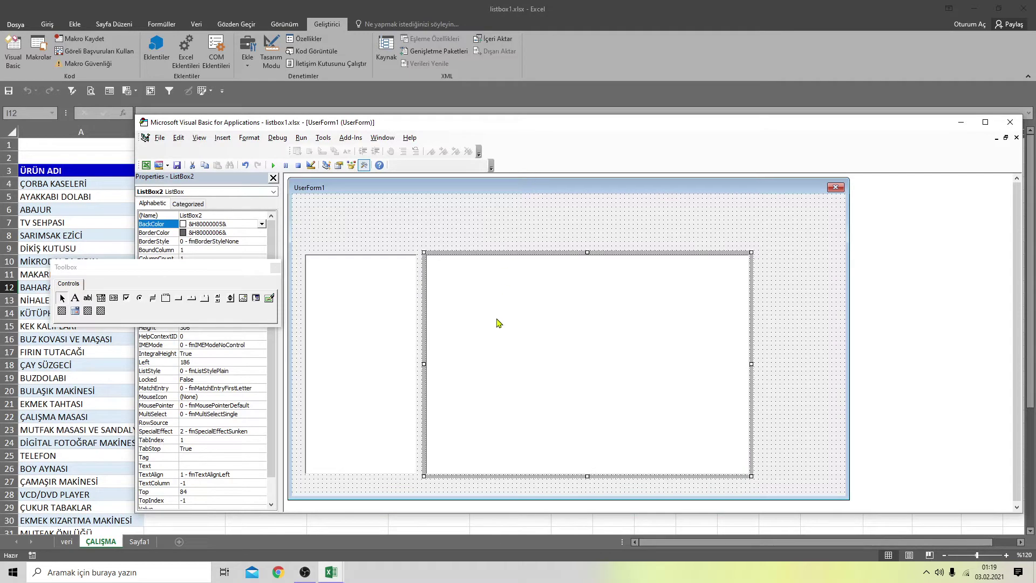
Set the column count of the wide list box to 6
left_click(275, 267)
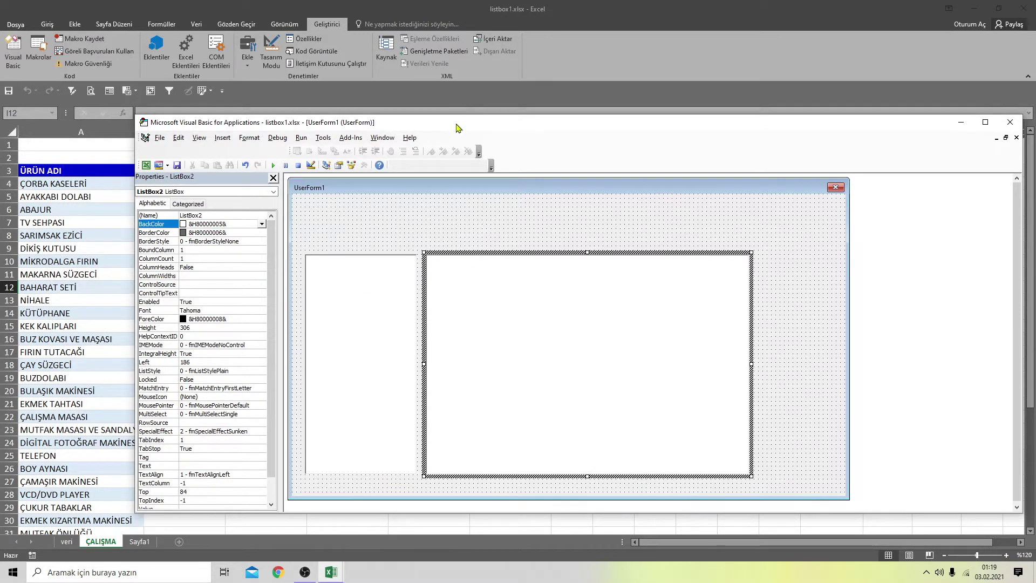
left_click_drag(456, 128, 573, 202)
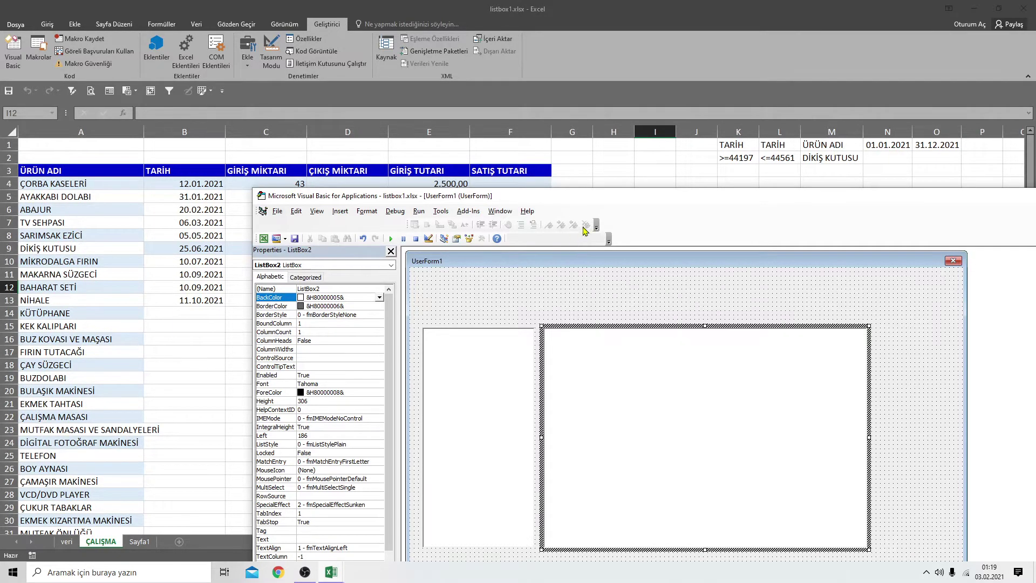
left_click_drag(588, 201, 572, 150)
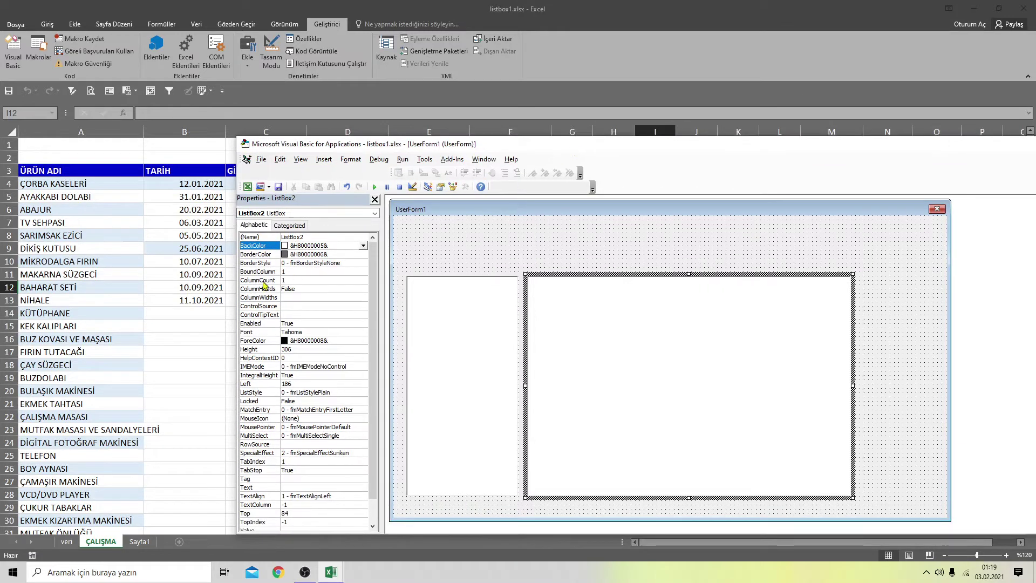
left_click(301, 272)
left_click(294, 280)
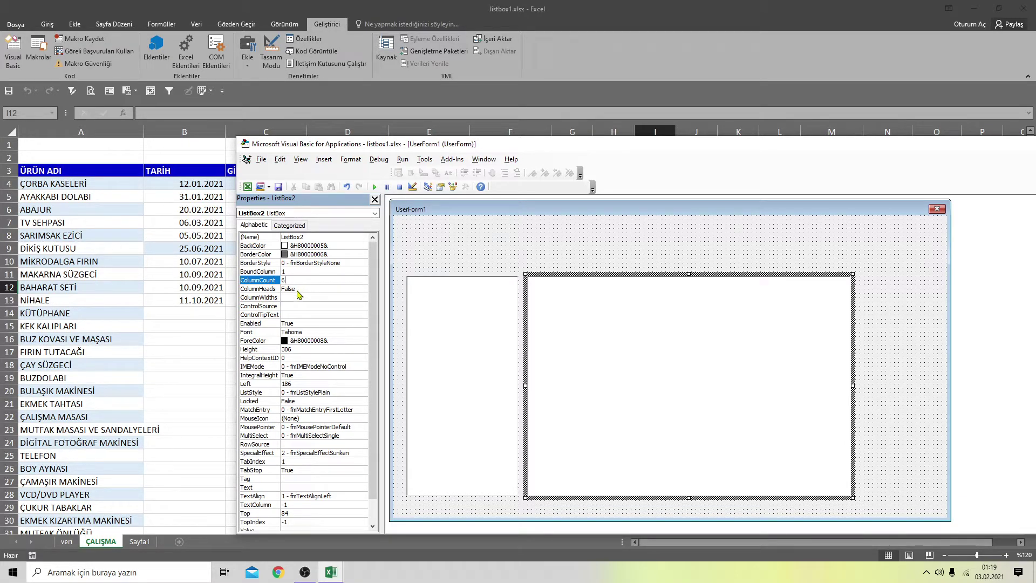
Try enabling column heads for the wide list box
left_click(297, 290)
double_click(297, 290)
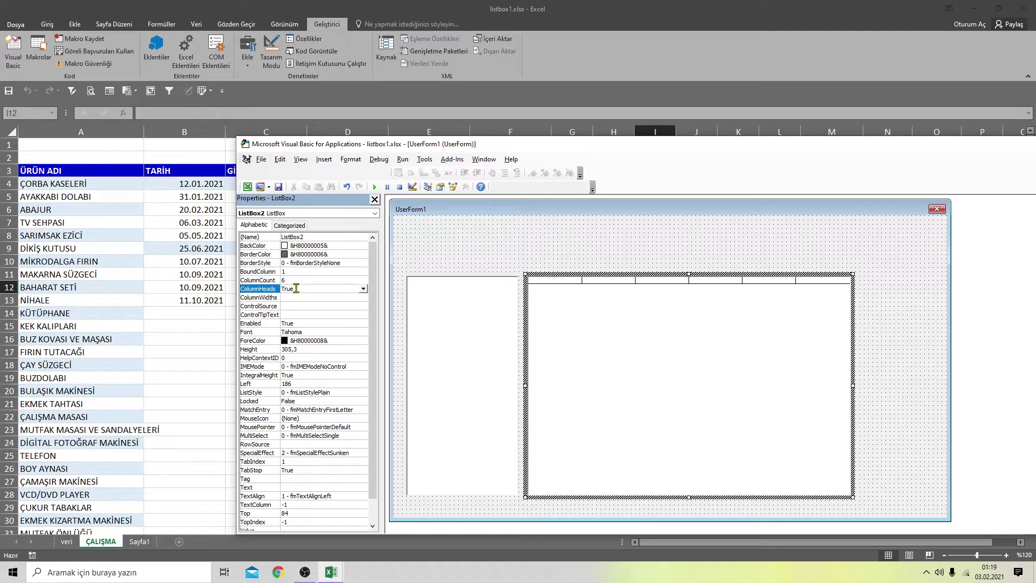
double_click(297, 289)
left_click(570, 247)
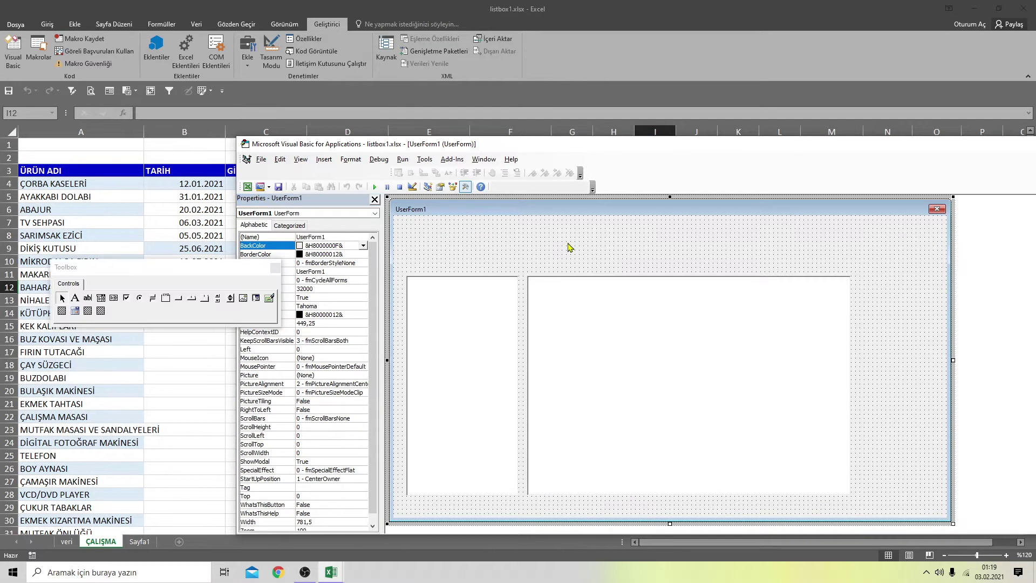
left_click(587, 331)
left_click_drag(223, 271, 181, 277)
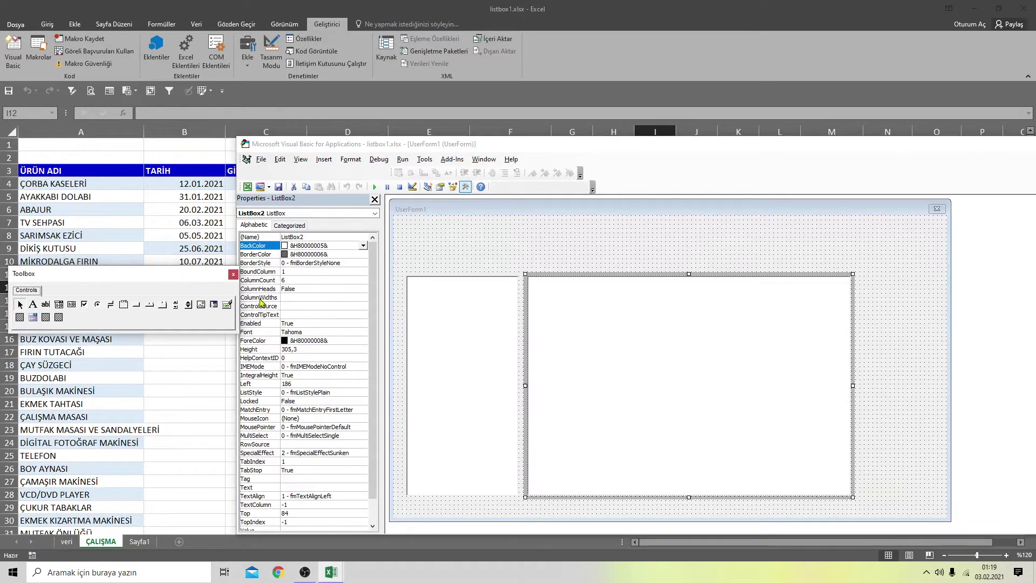
left_click(532, 259)
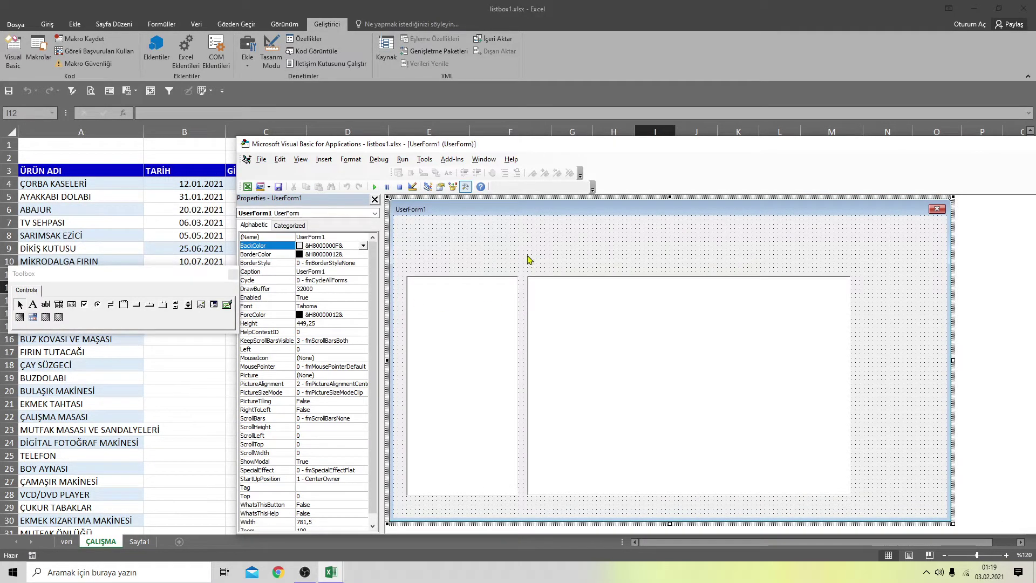
left_click(475, 344)
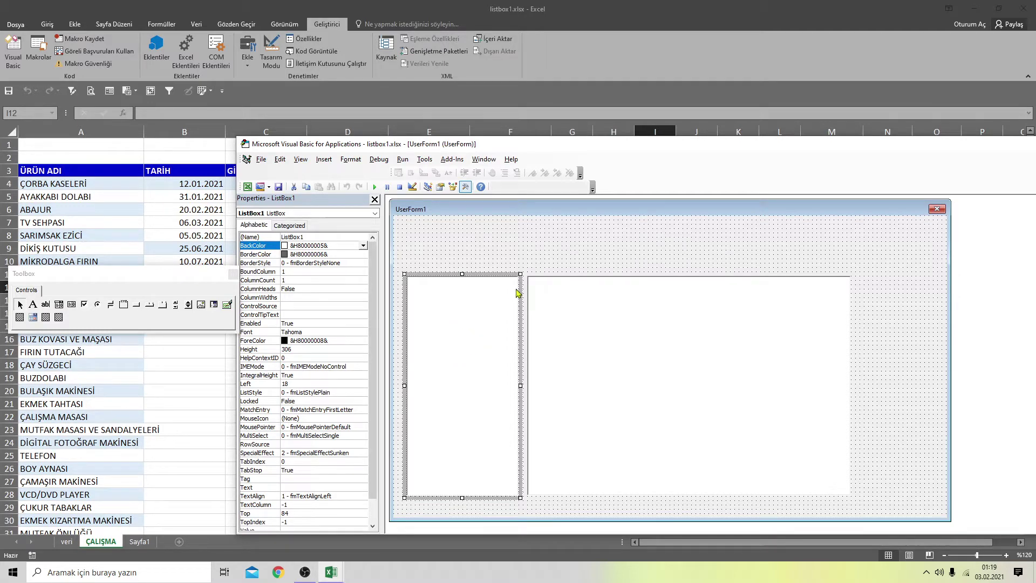
Place a text box about 25.5 high near the form's upper edge, above the narrow list box
left_click(46, 305)
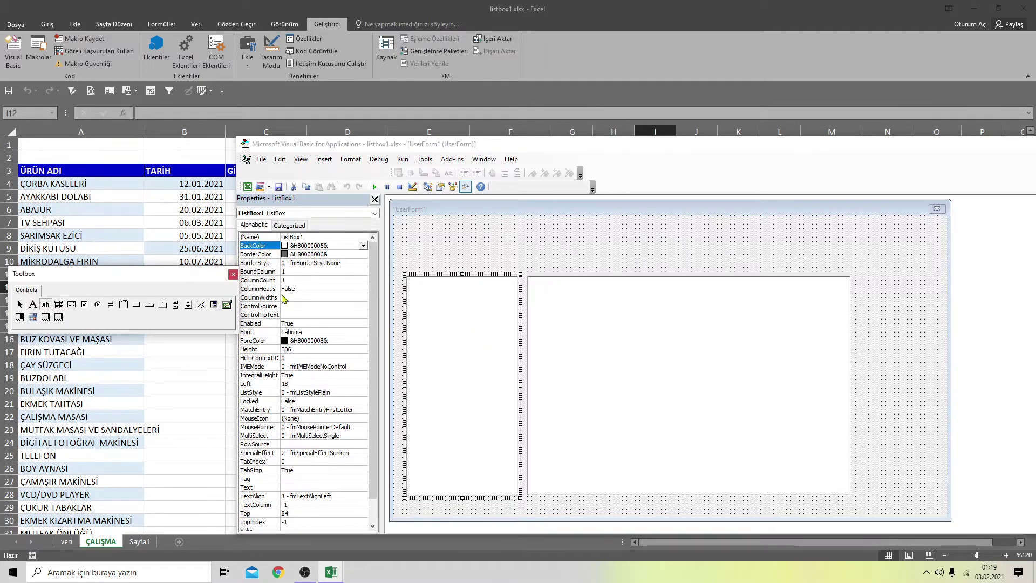
left_click_drag(405, 219, 411, 224)
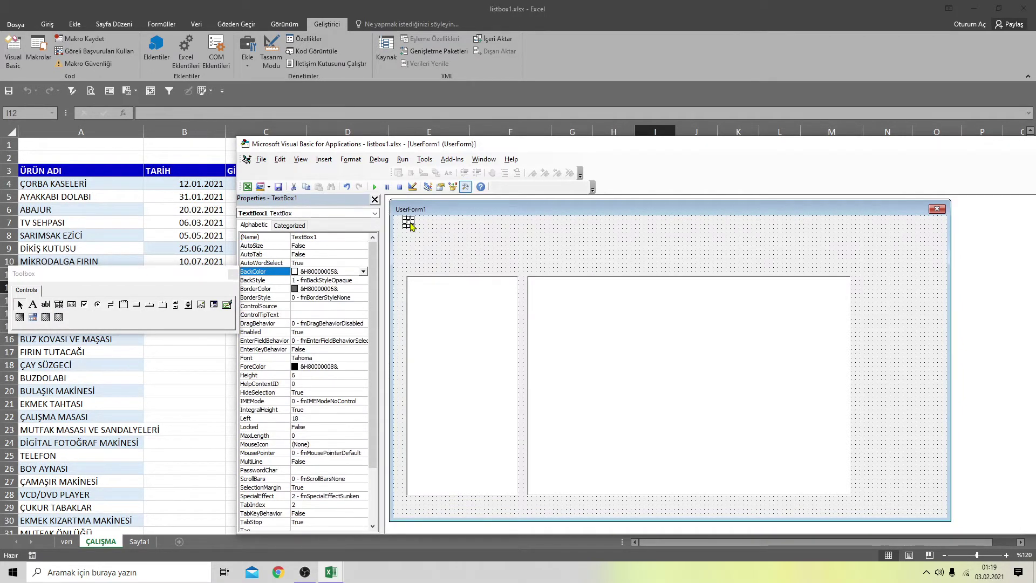
left_click_drag(412, 226, 495, 231)
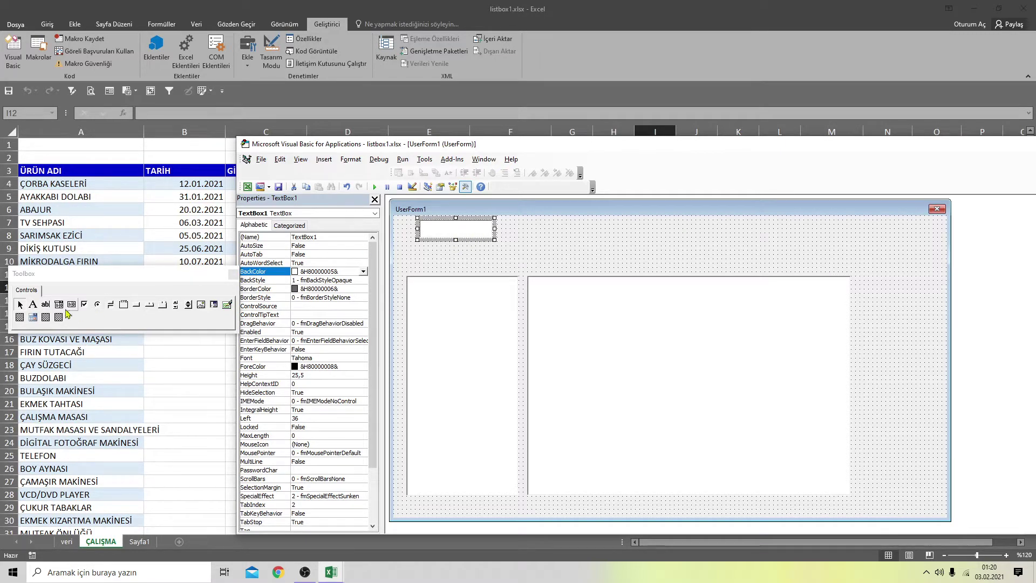
Add a second text box beside the first near the form's upper edge, widened to match its size
left_click(46, 305)
left_click(514, 221)
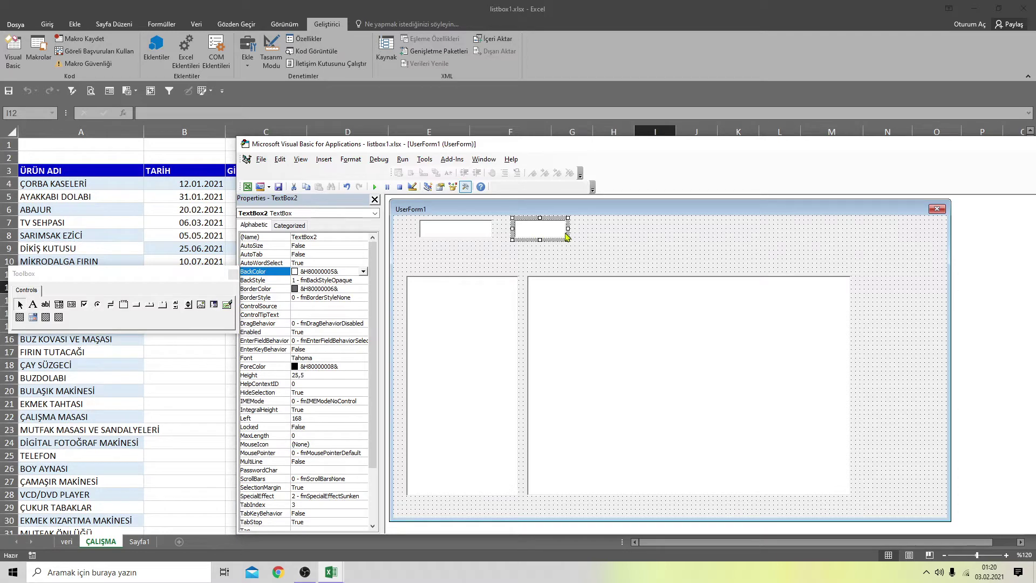
left_click(581, 230)
left_click(558, 235)
left_click(573, 233)
left_click(563, 232)
left_click_drag(566, 229, 588, 229)
left_click(545, 255)
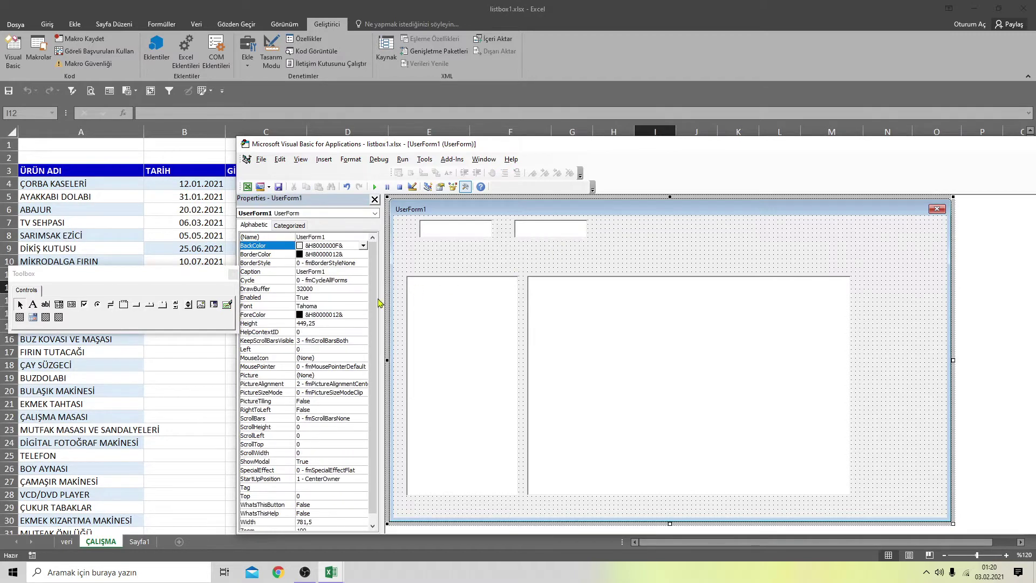
Draw a third text box directly above the narrow list box, about as wide as the list
left_click(46, 304)
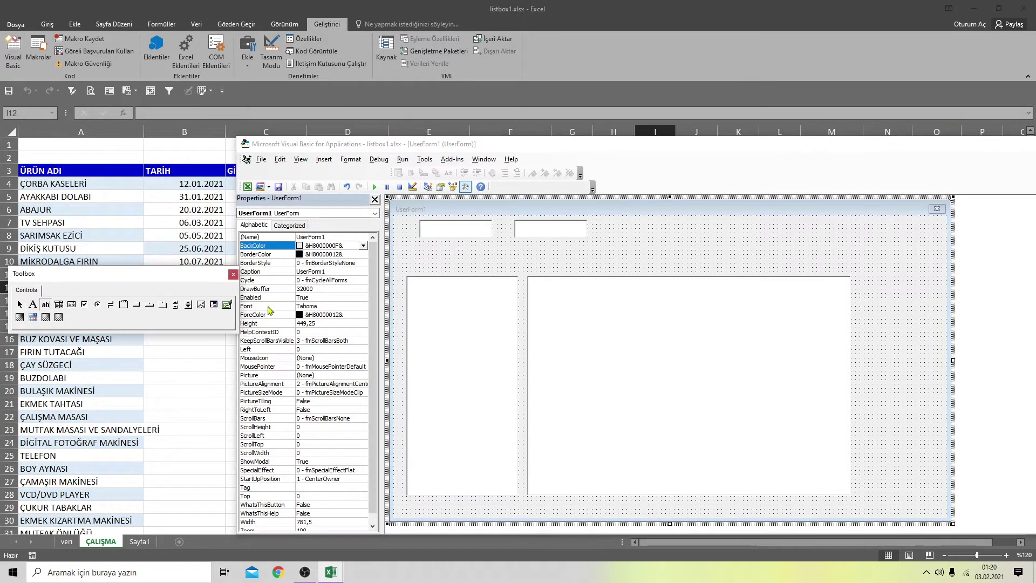
left_click_drag(409, 260, 516, 273)
left_click(587, 267)
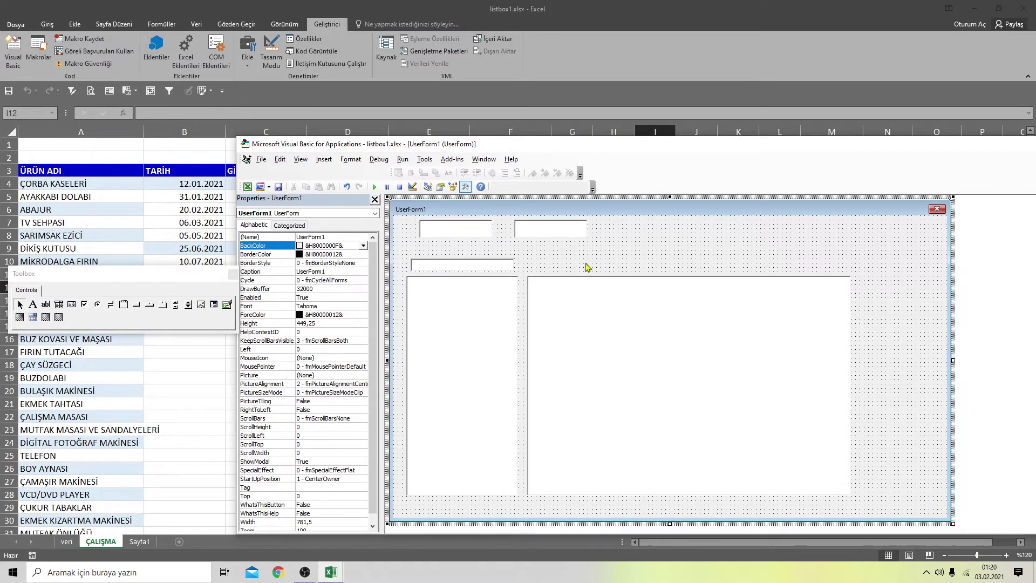
Set the height of both text boxes at the form's upper edge to 20
left_click(445, 234)
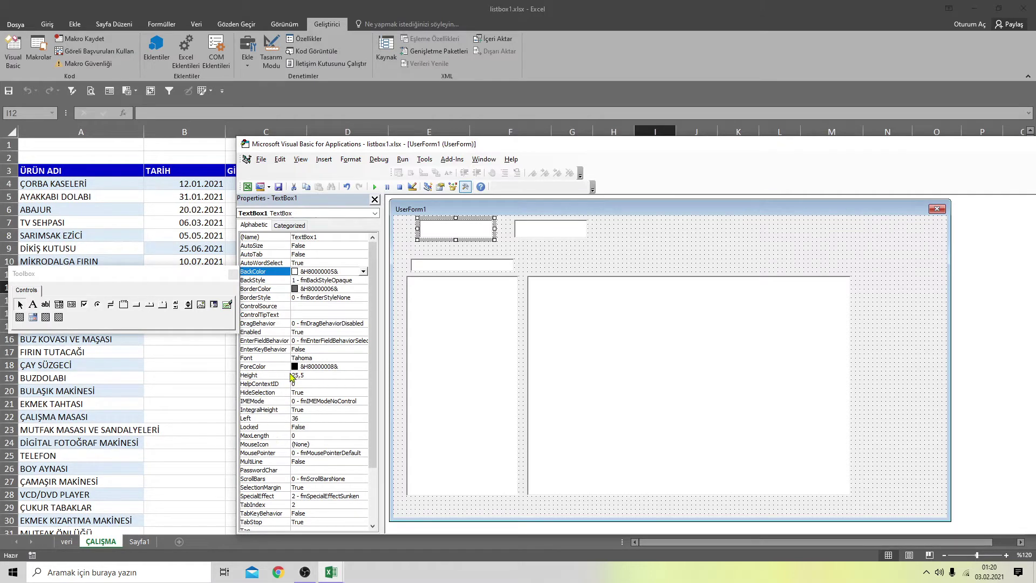
left_click(256, 378)
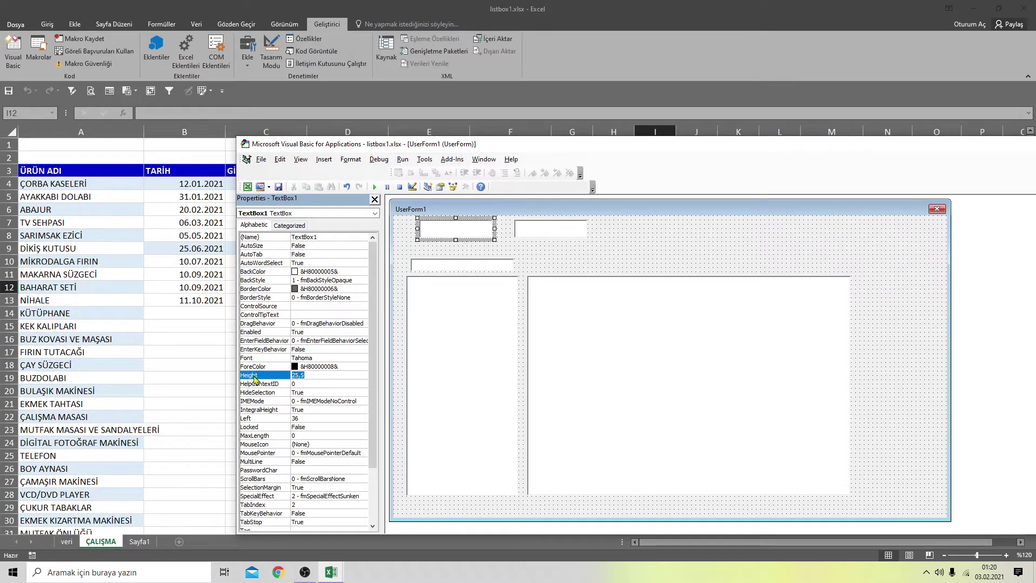
type("20")
left_click(540, 232)
double_click(299, 376)
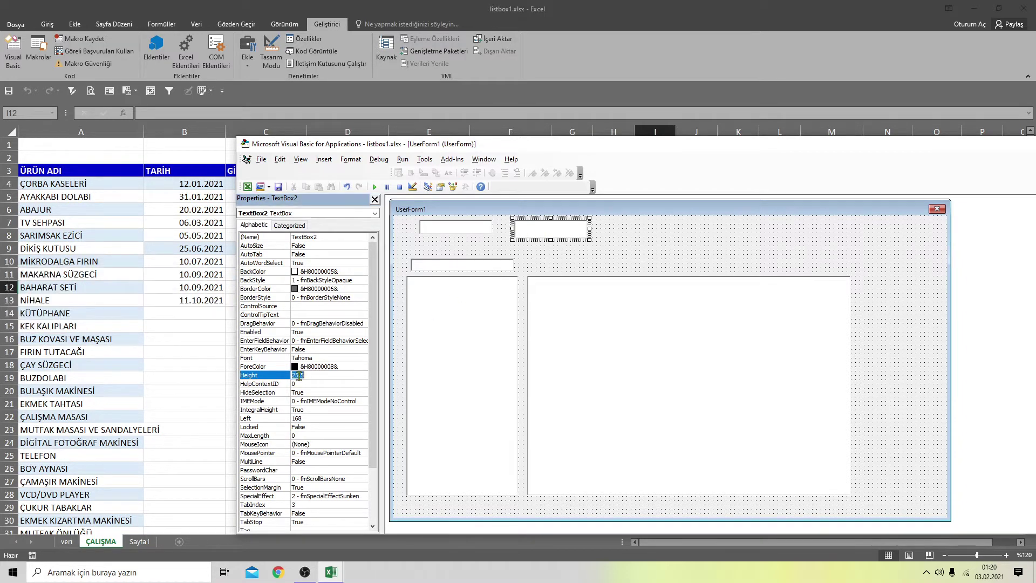
type("20")
left_click(655, 253)
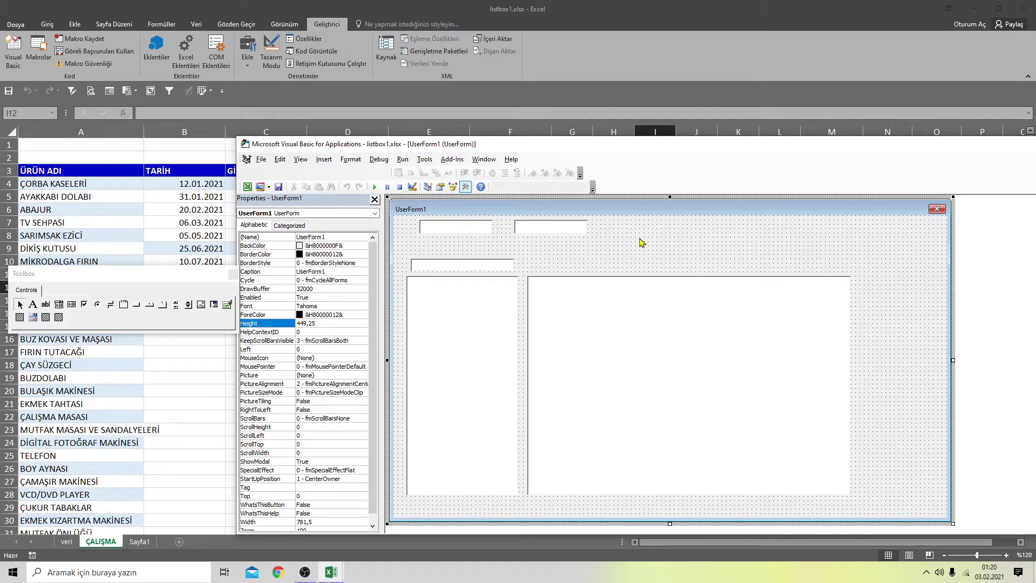
Copy the AdvancedFilter statement from the LİSTE macro's code and return to the UserForm1 design
left_click_drag(732, 149, 612, 205)
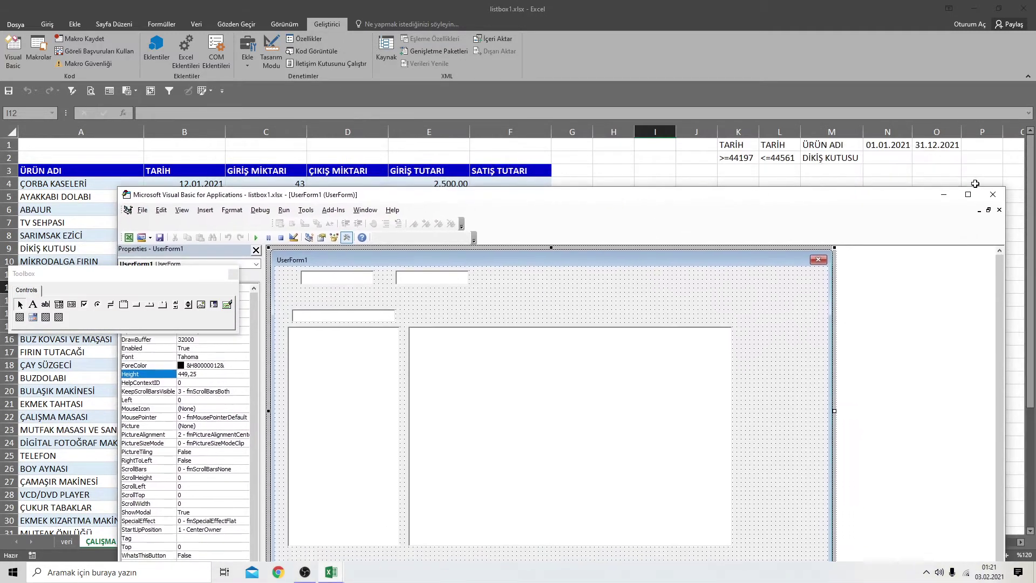
left_click(994, 199)
left_click(639, 220)
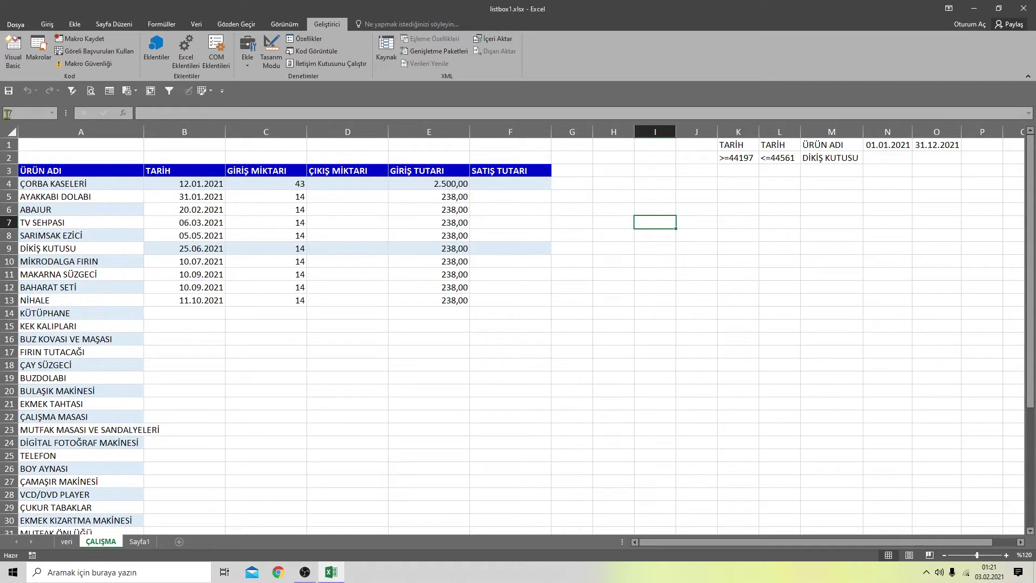
left_click(38, 54)
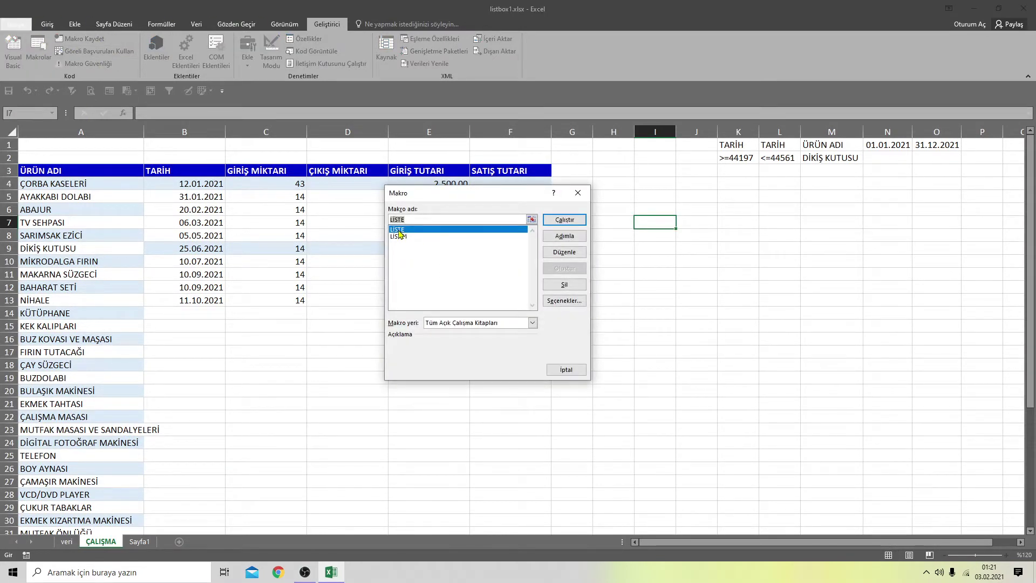
left_click(564, 252)
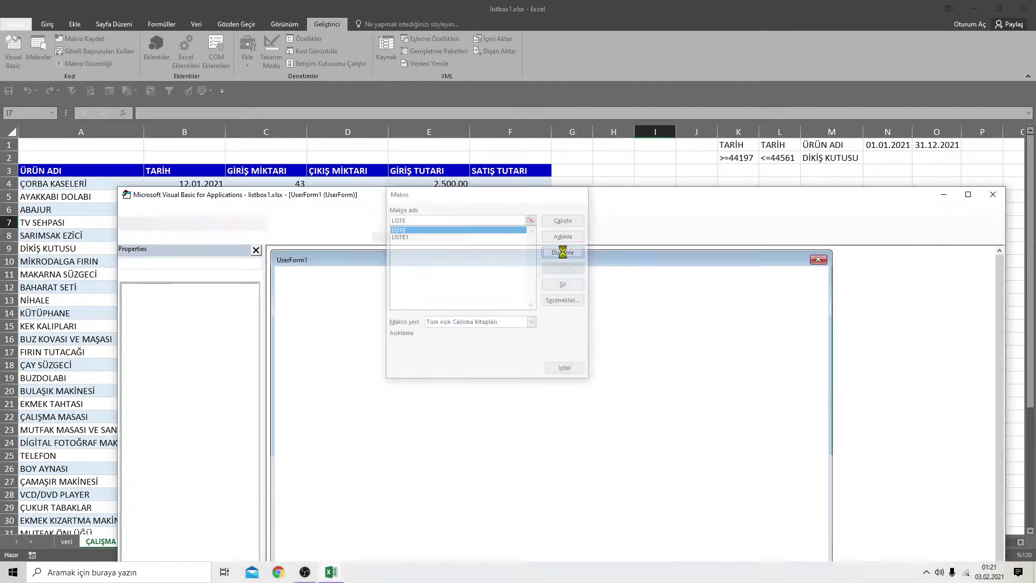
left_click_drag(312, 342, 851, 356)
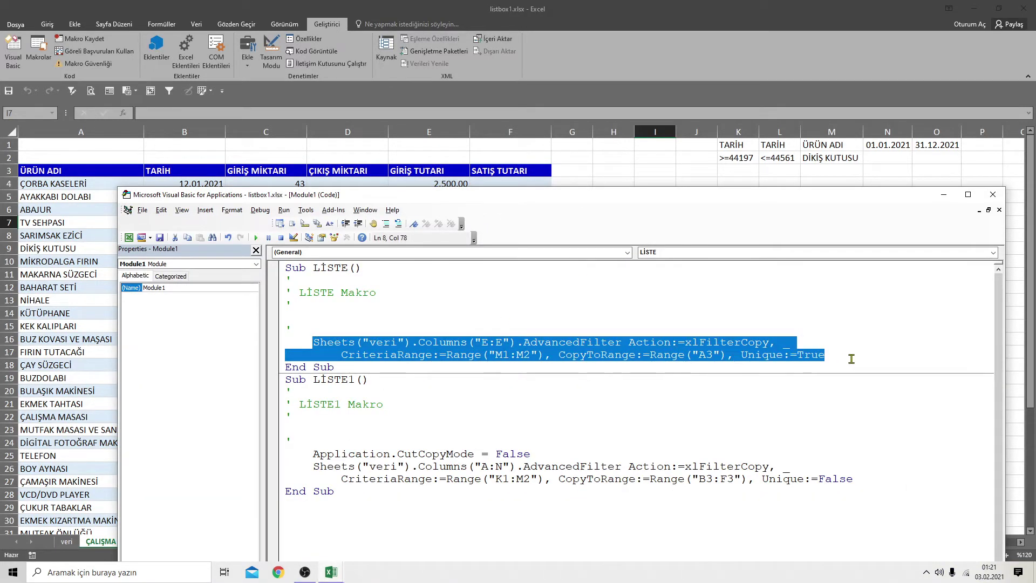
right_click(723, 349)
left_click(755, 369)
left_click(999, 210)
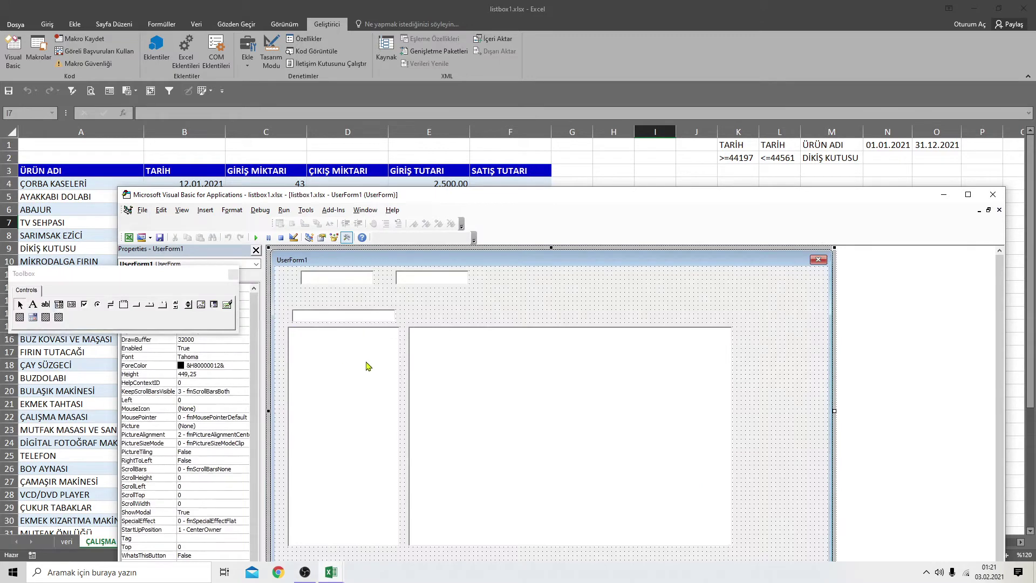
Create UserForm1's Initialize event procedure and paste the copied AdvancedFilter statement into it
double_click(597, 287)
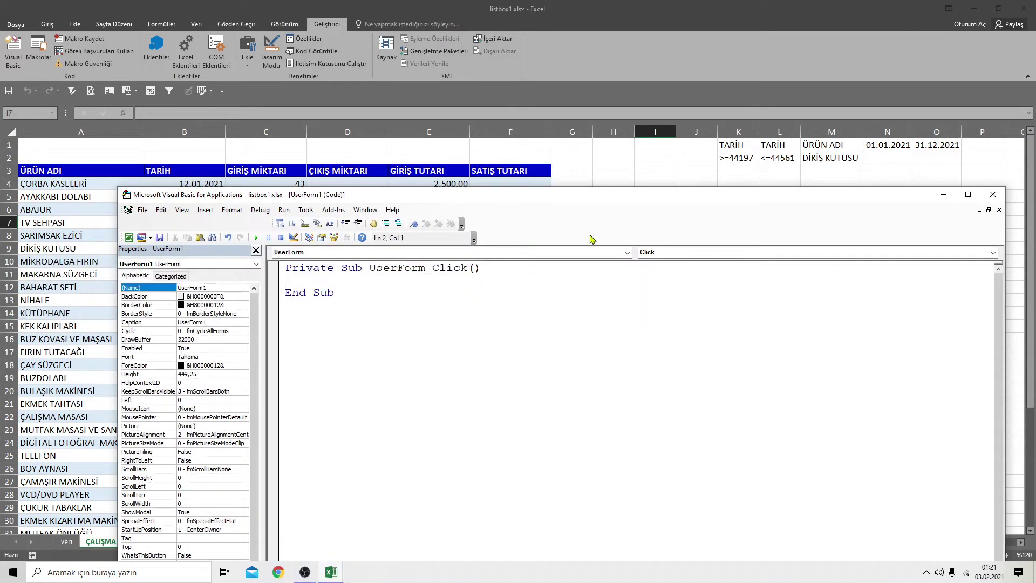
left_click(672, 253)
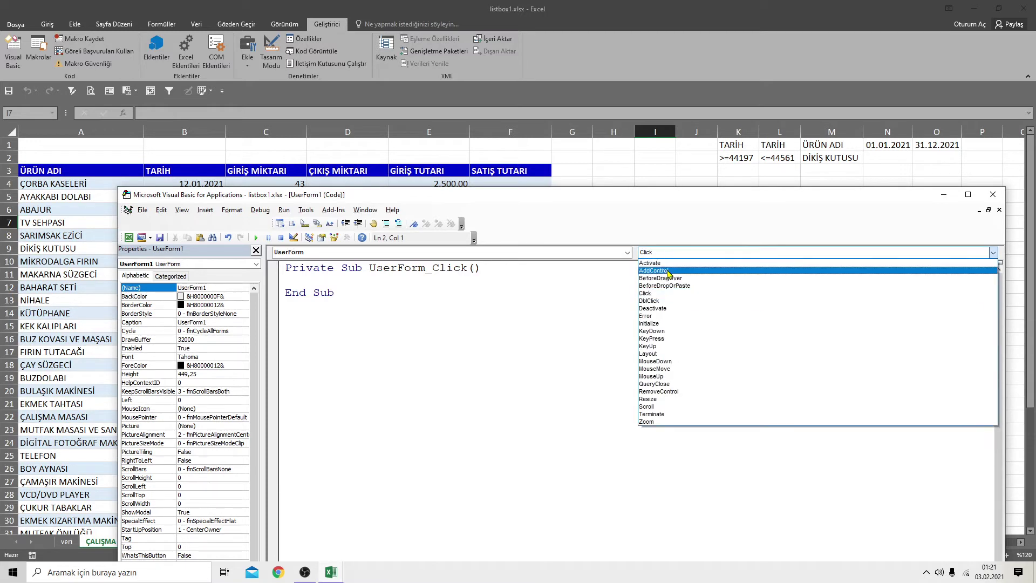
left_click(652, 325)
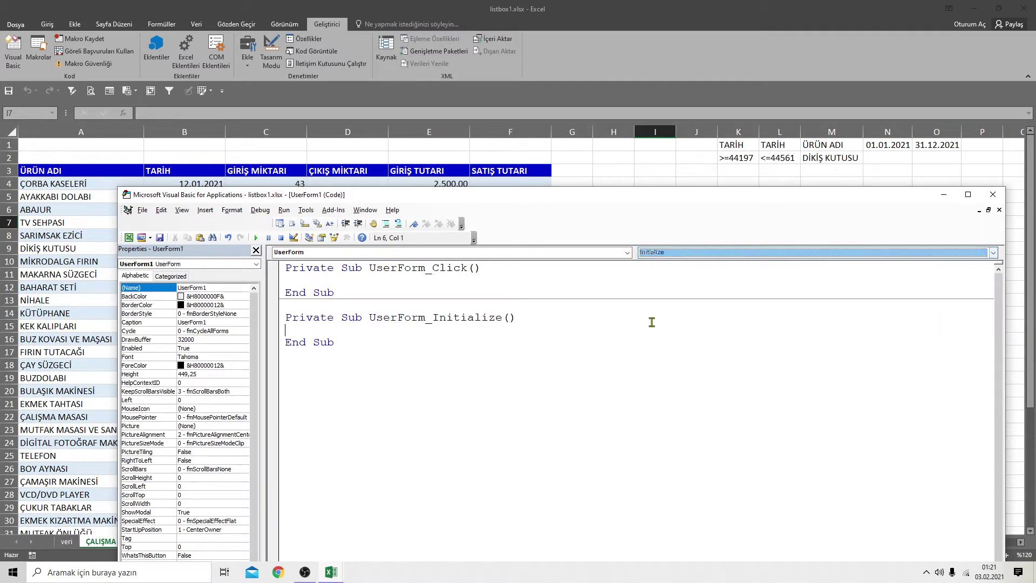
right_click(297, 330)
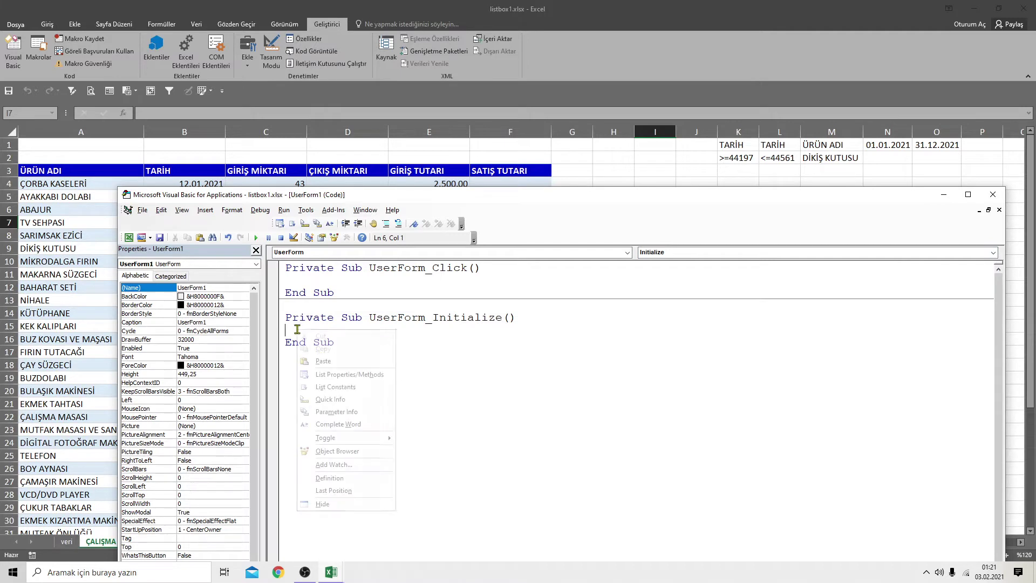
left_click(323, 361)
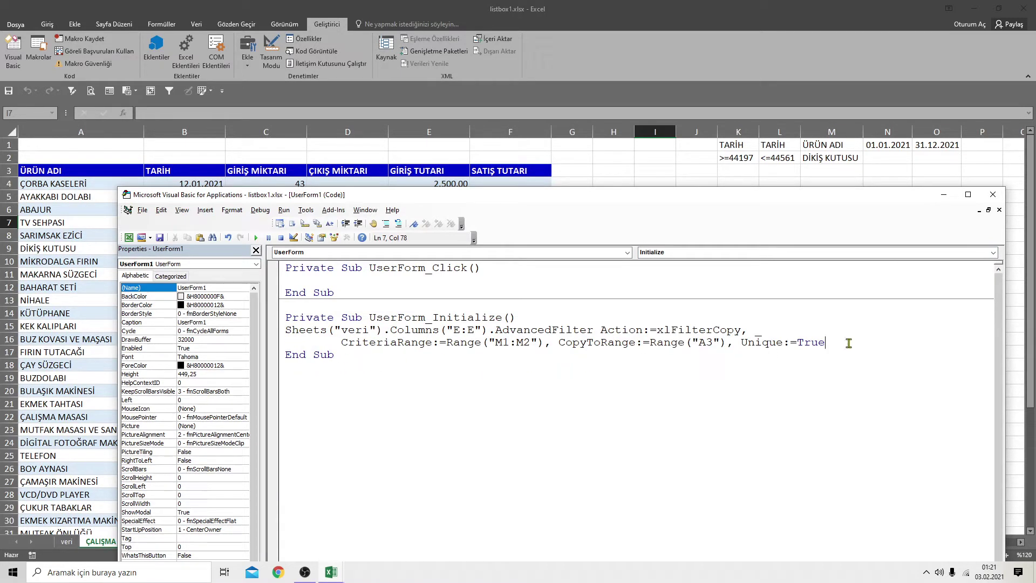
Below the filter statement, add ListBox1.RowSource = "çalışma!A4:A" & Sheets("çalışma").Range("A15000").End(xlUp).Row
key("Return")
type("listb")
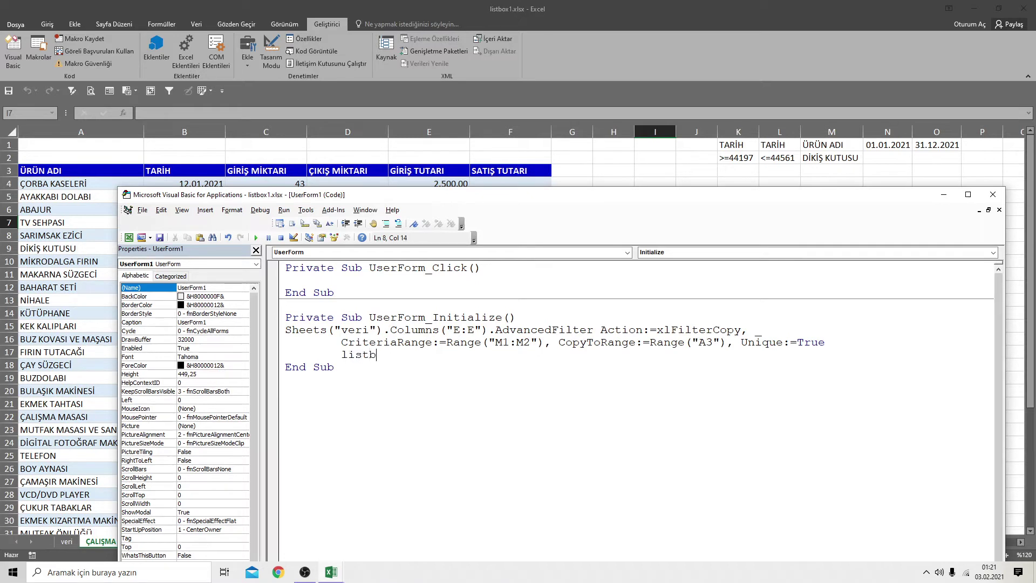
type("ox1.ro")
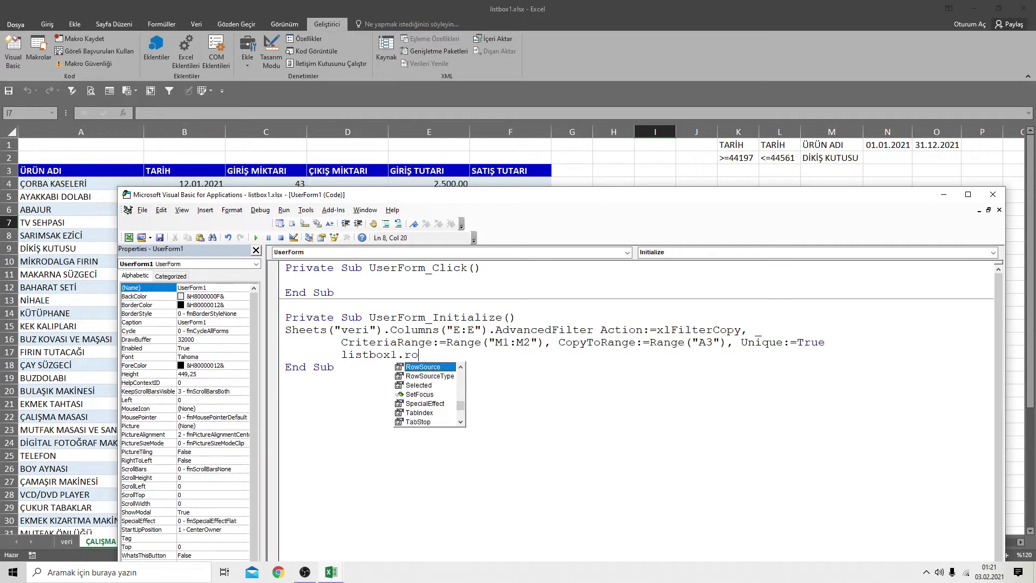
key("Tab")
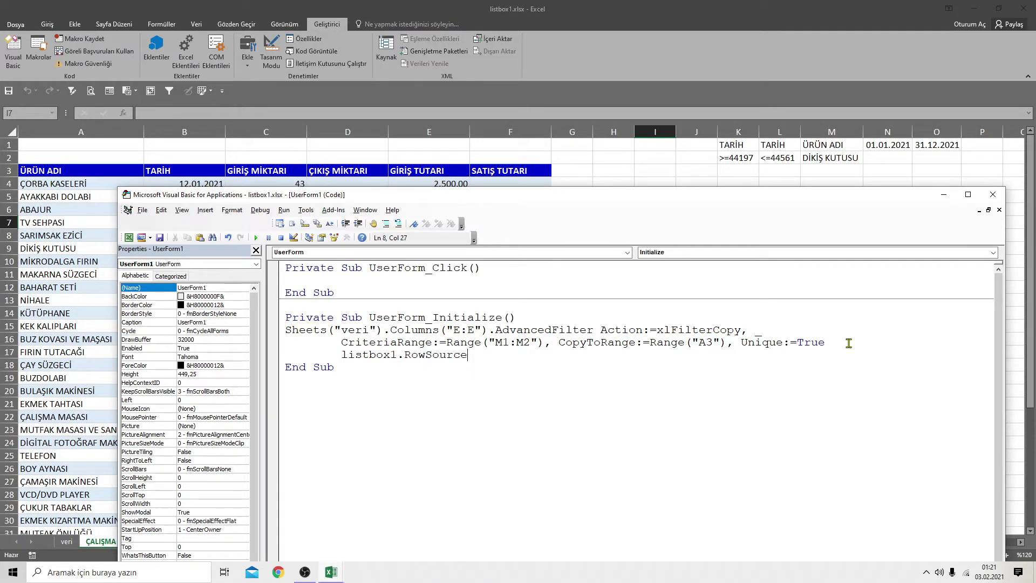
type("=\"çalışma")
type("!A4:A")
type("& sheets(")
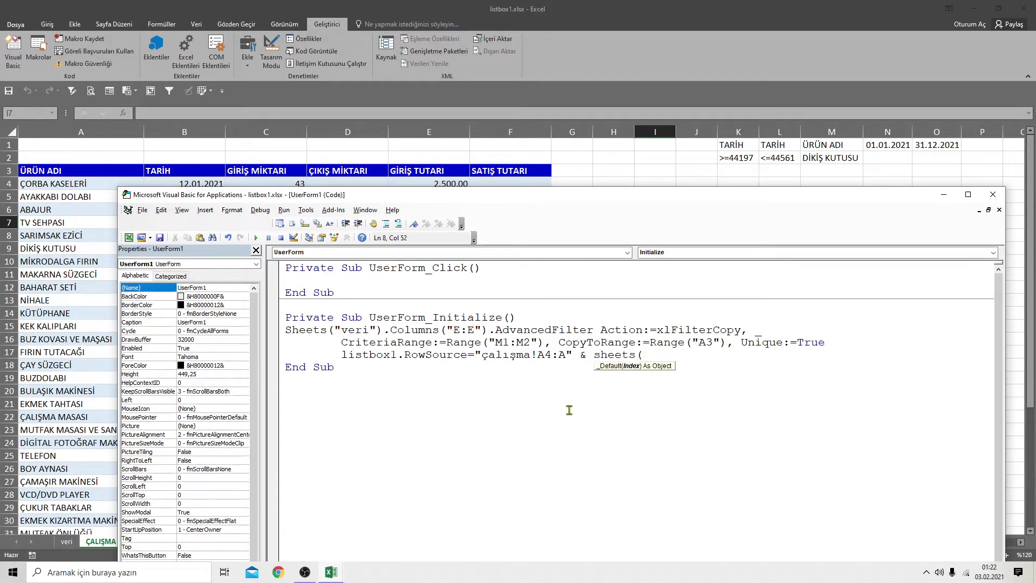
type("çalışma")
type("\"çalışma\"")
left_click(646, 355)
type("\"çalışma")
left_click(715, 355)
type(").")
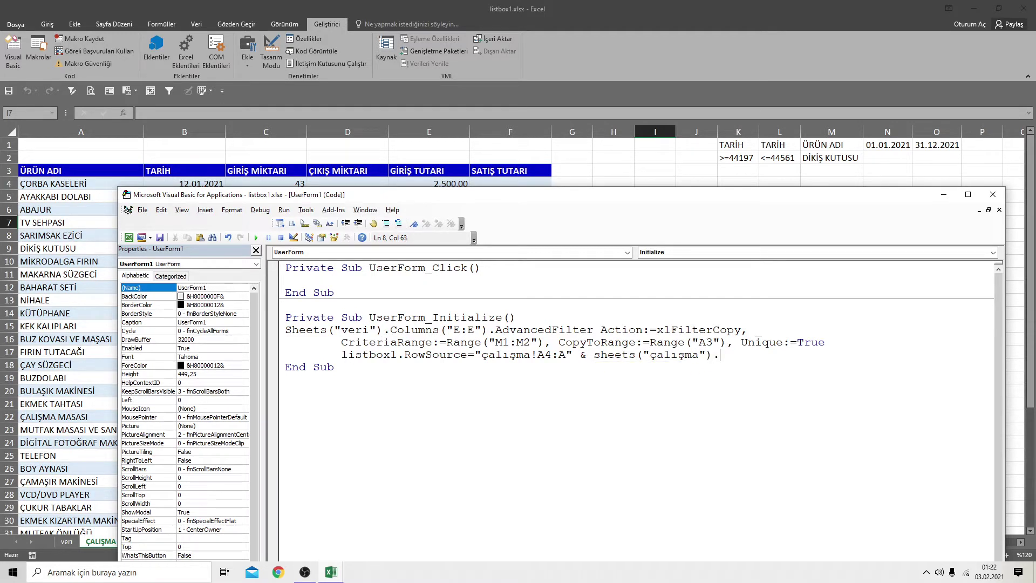
type("range(\"A15000\").end(xlup")
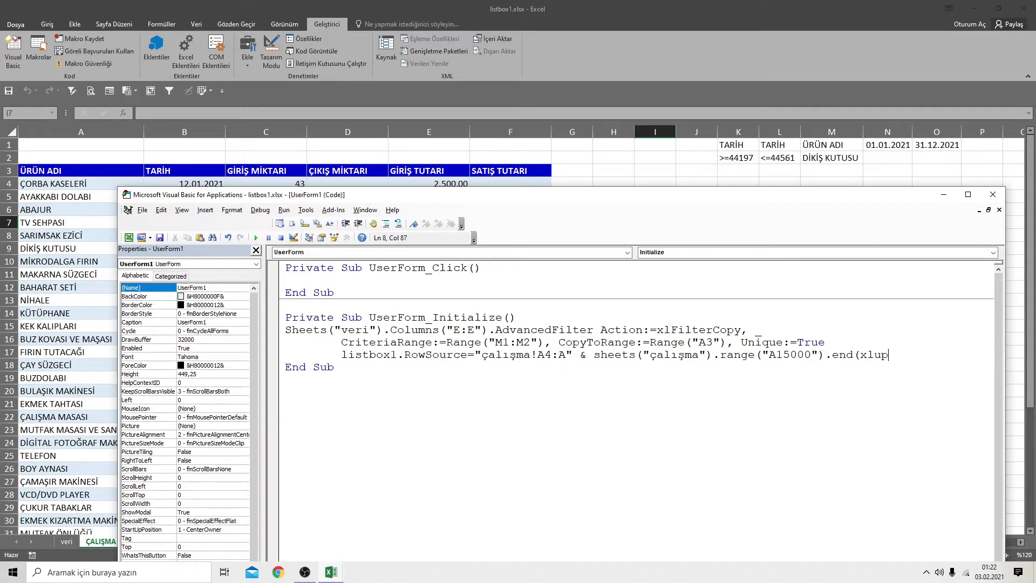
type(").row")
left_click(649, 377)
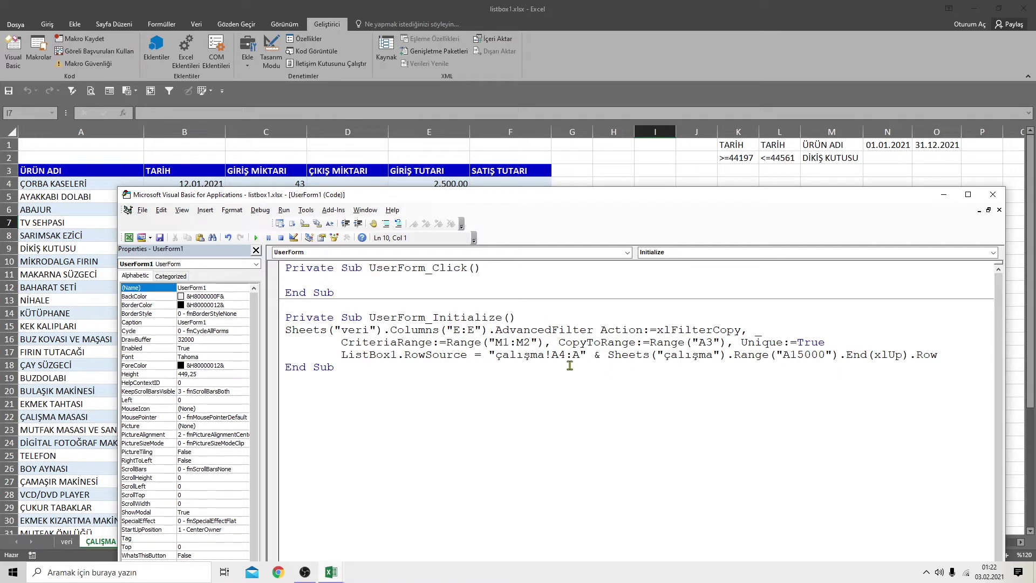
Return to the ÇALIŞMA sheet and place an ActiveX command button around cells H3:I4
left_click(995, 195)
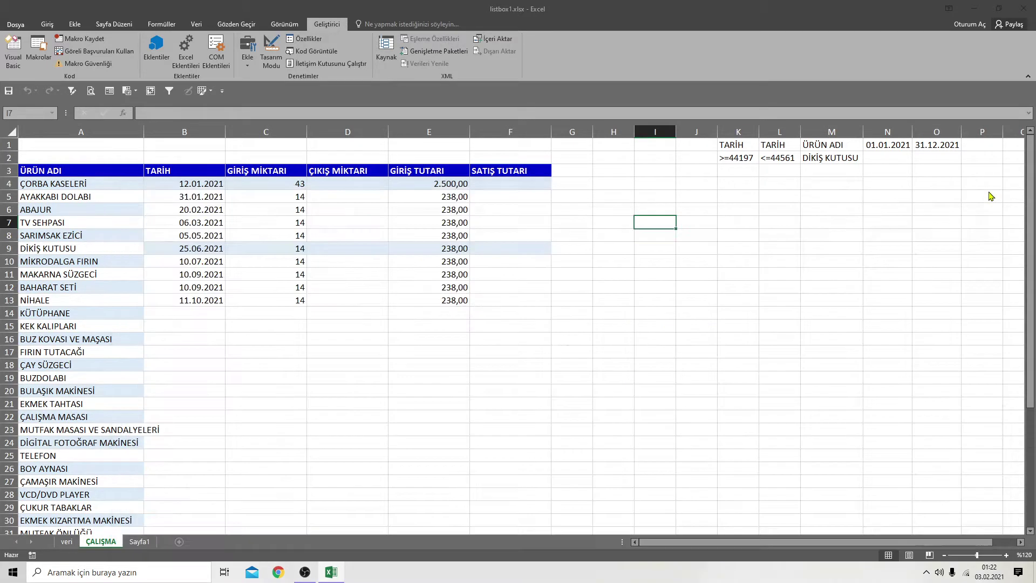
left_click(610, 196)
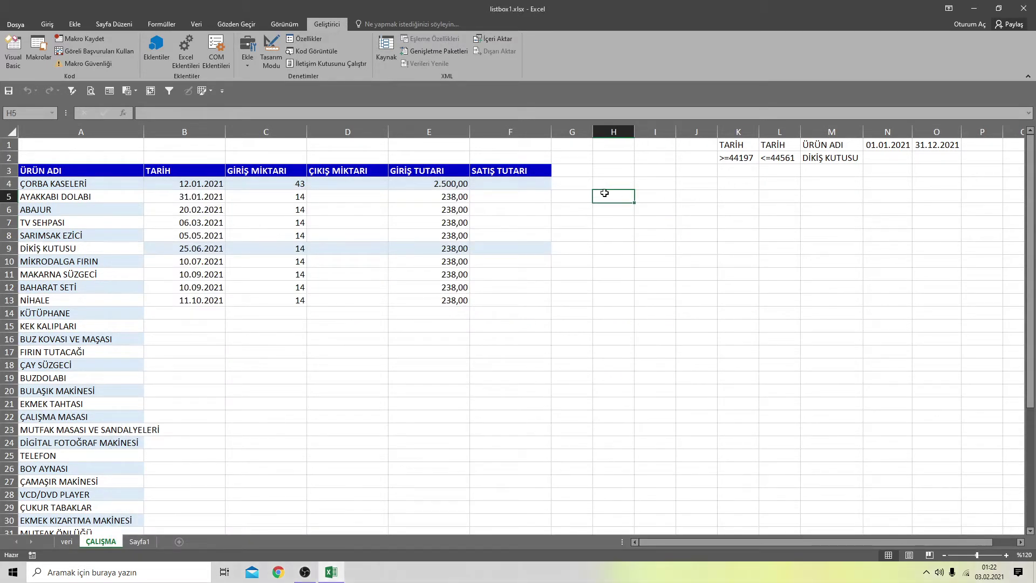
left_click(247, 60)
left_click(243, 121)
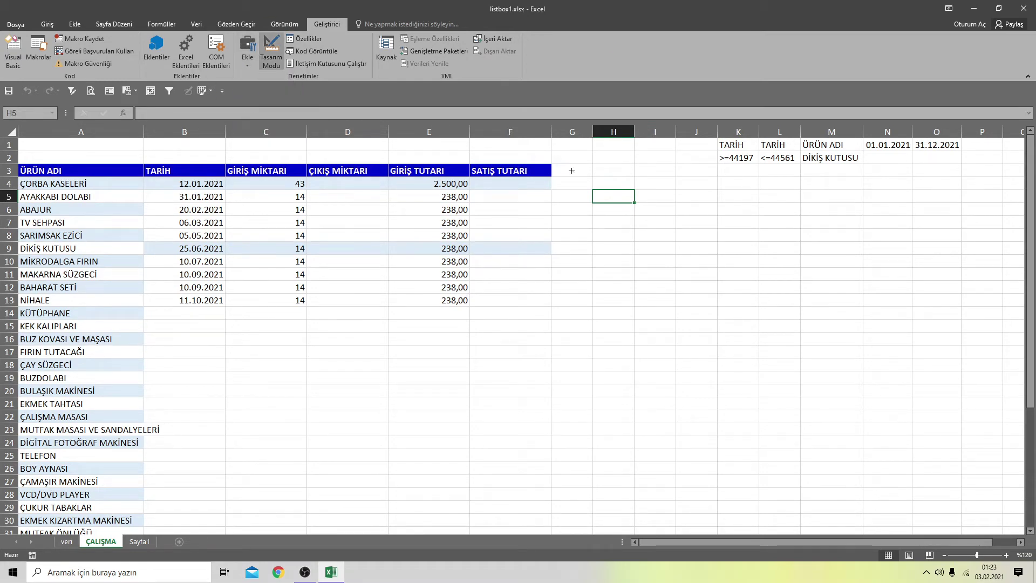
left_click(607, 167)
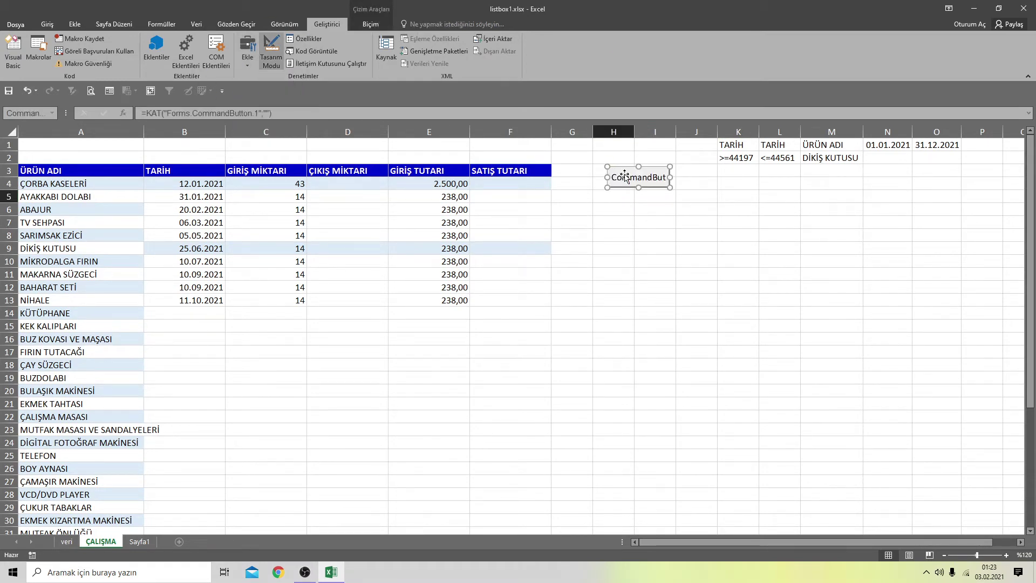
Set the new command button's caption to RAPOR and close its properties
right_click(625, 177)
left_click(663, 223)
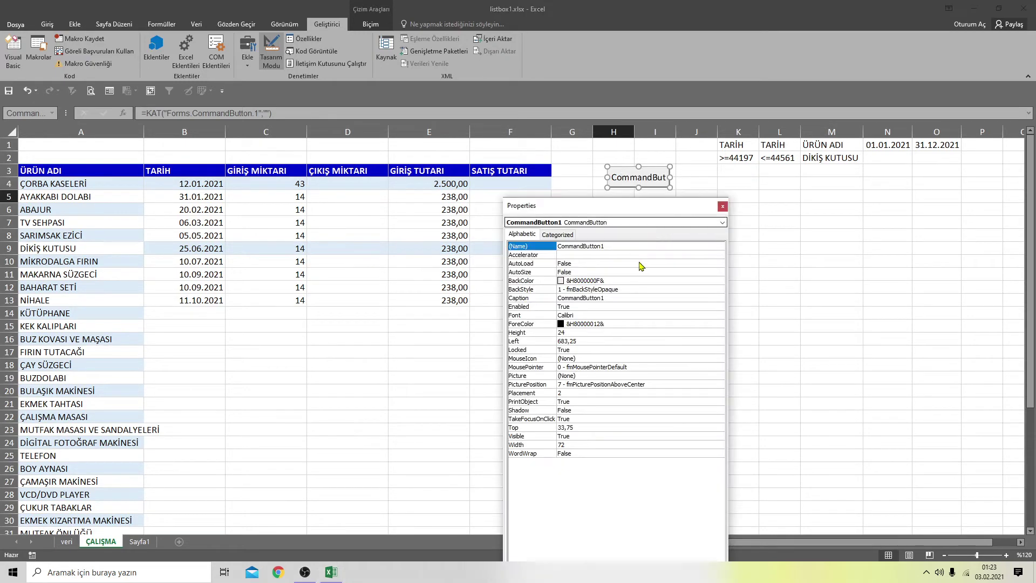
left_click(597, 299)
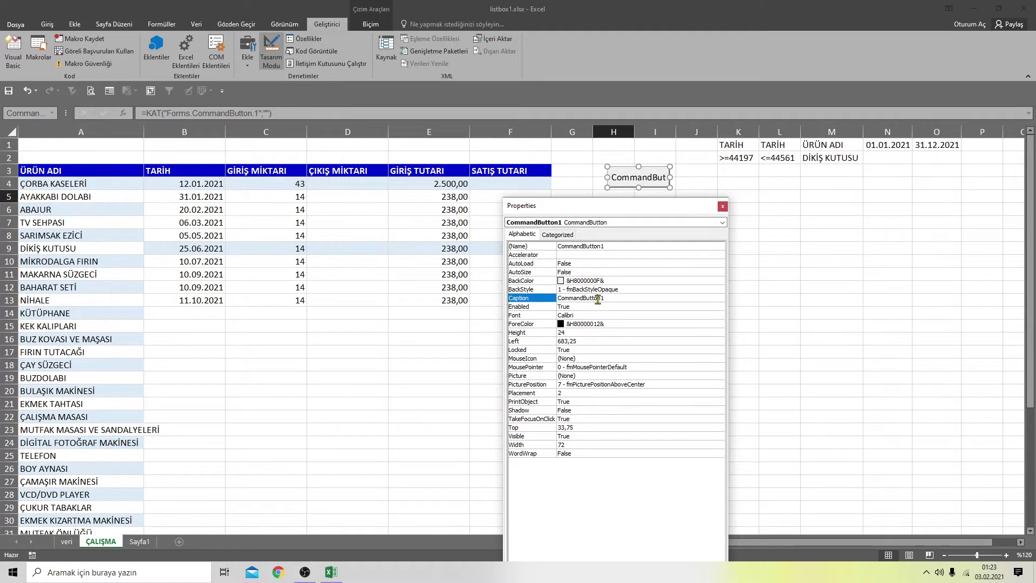
double_click(597, 299)
type("RAPOR")
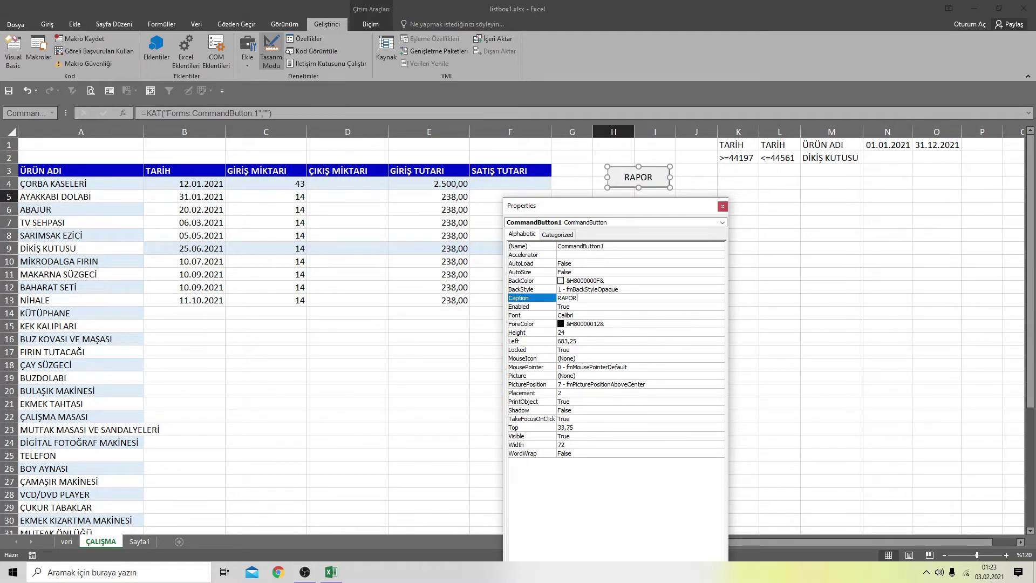
left_click(722, 207)
left_click(723, 220)
Add UserForm1.Show to the RAPOR button's click procedure and return to the worksheet
double_click(638, 179)
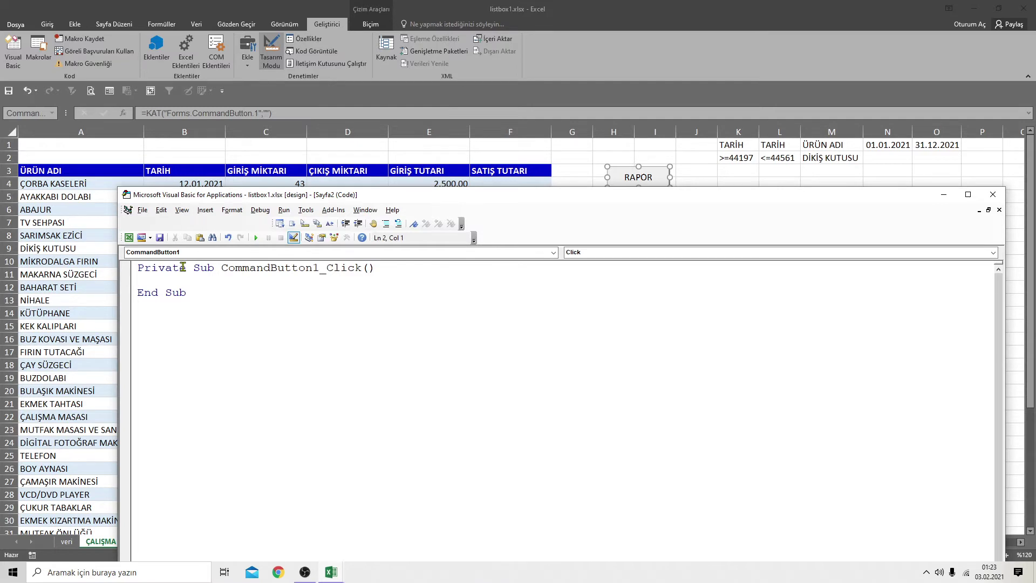
type("userform1.")
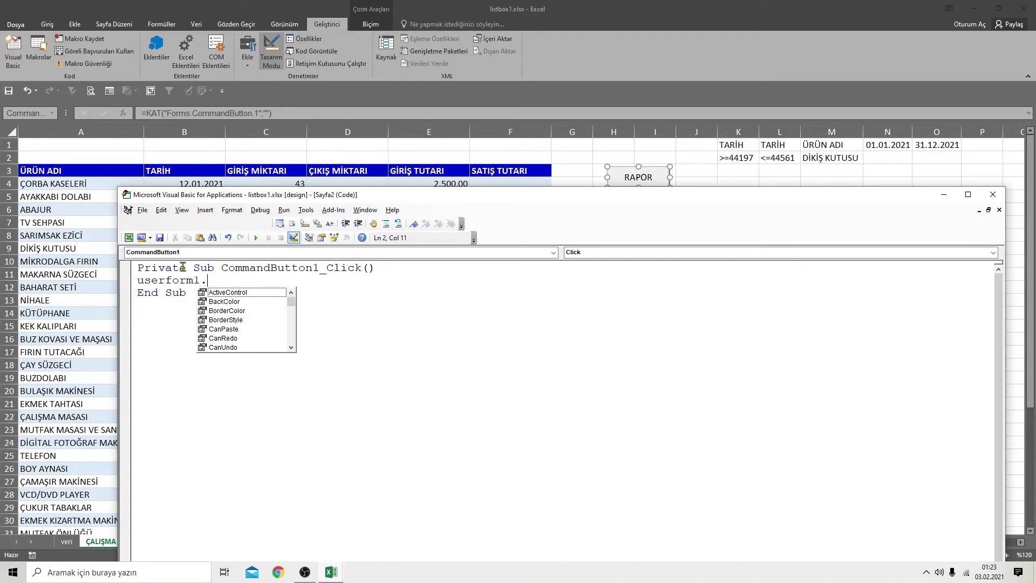
type("sh")
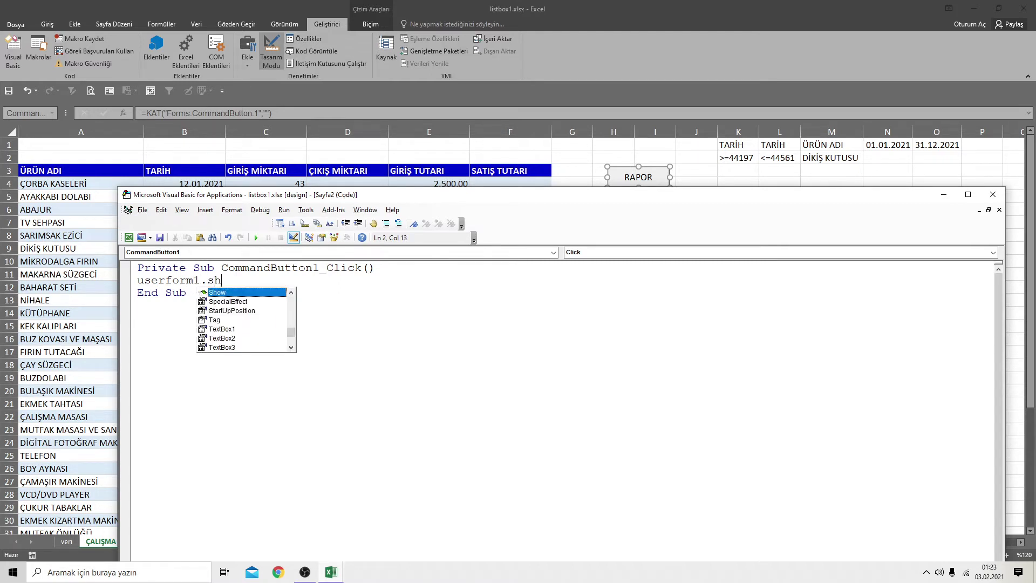
key("Tab")
left_click(229, 302)
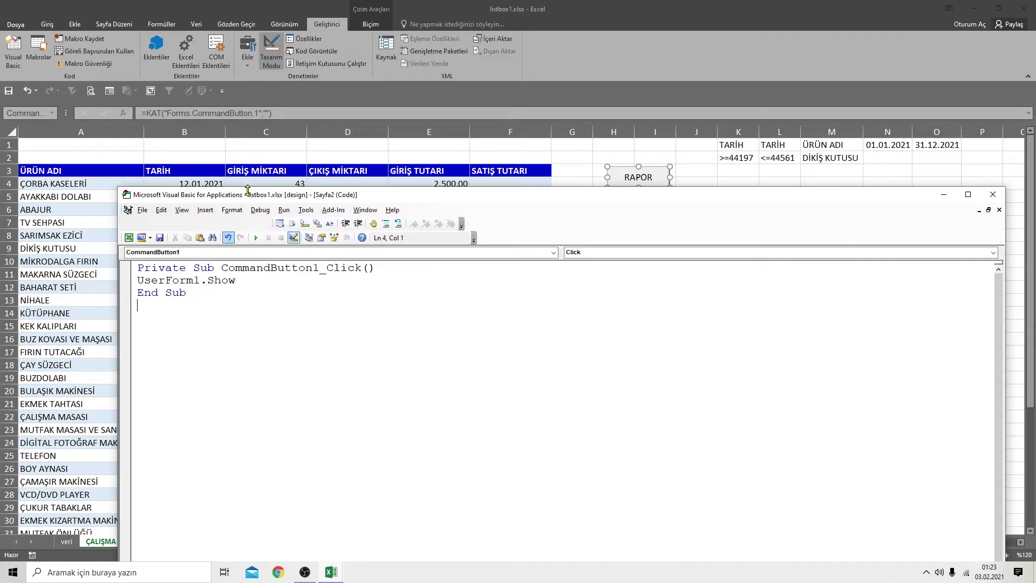
left_click(992, 195)
Turn off Design Mode, test the RAPOR button by opening the form, and close the form
left_click(271, 51)
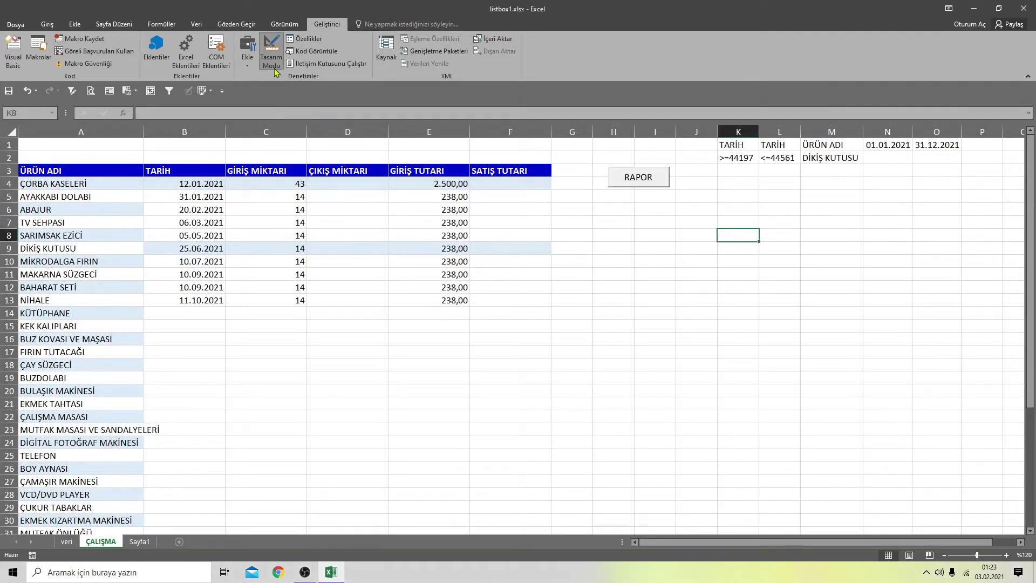
left_click(652, 175)
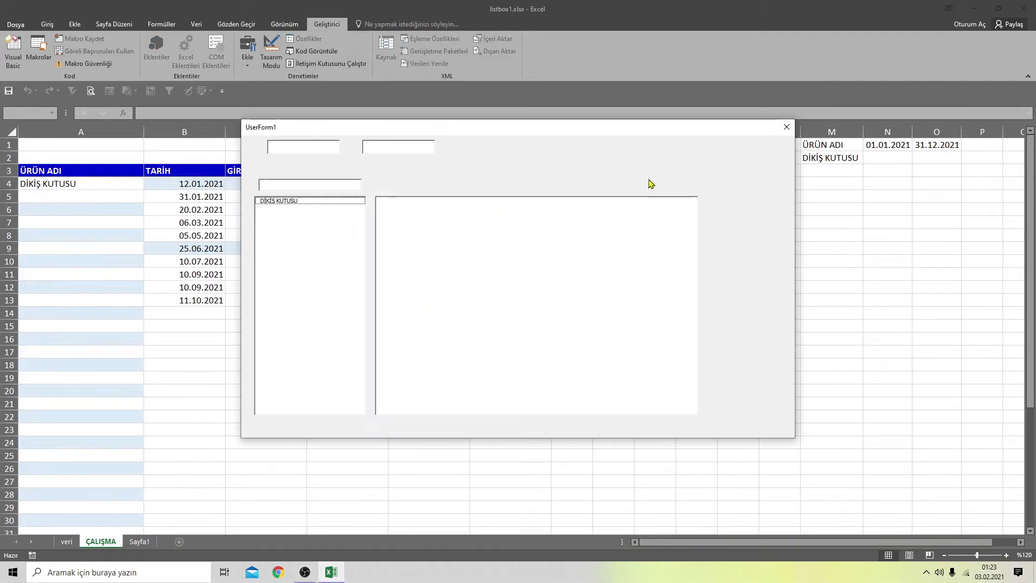
left_click(786, 127)
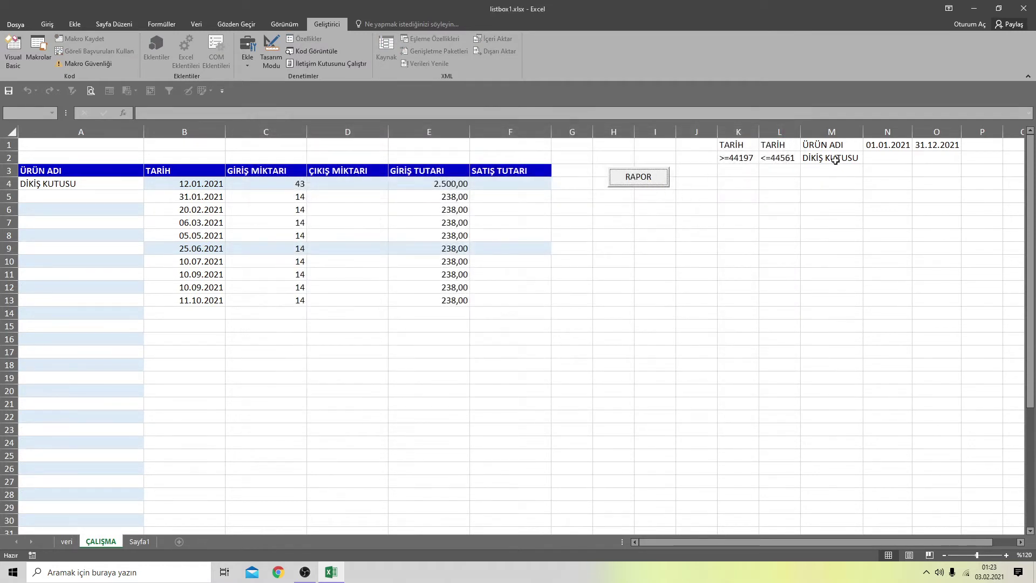
In the RAPOR button's click procedure, add Sheets("çalışma").Range("M2") = "" above UserForm1.Show and return to the worksheet
left_click(272, 54)
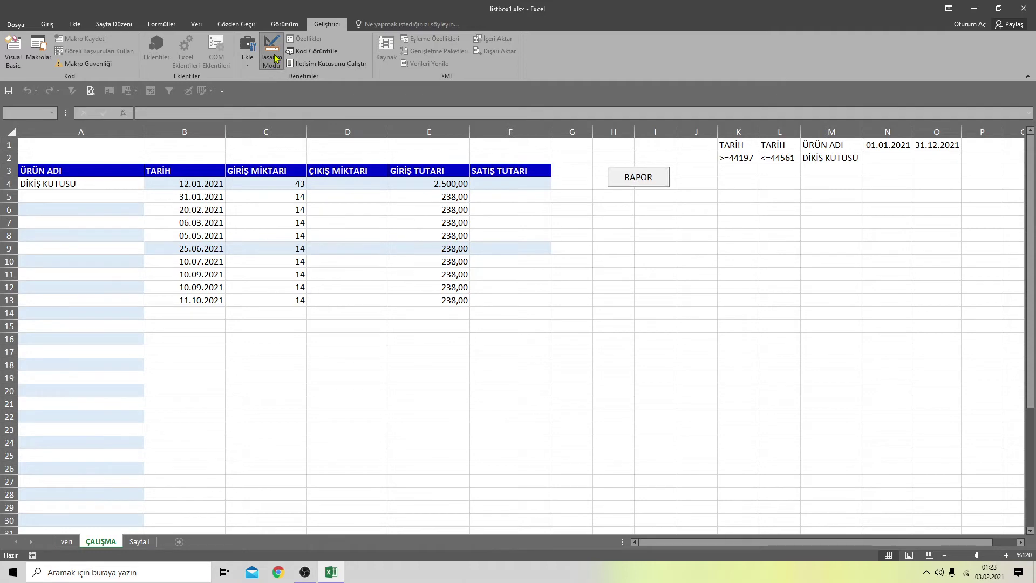
double_click(633, 177)
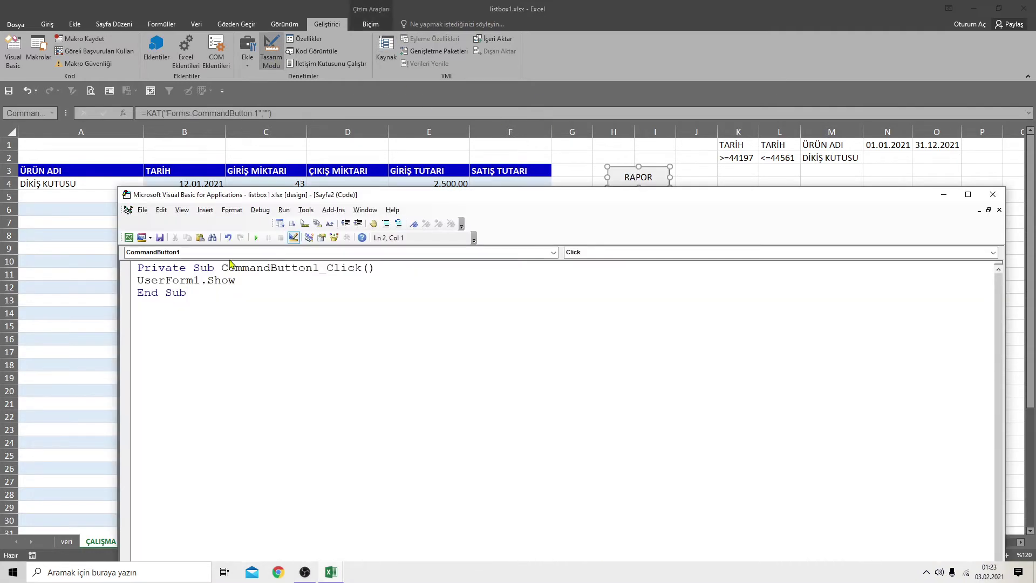
key("Return")
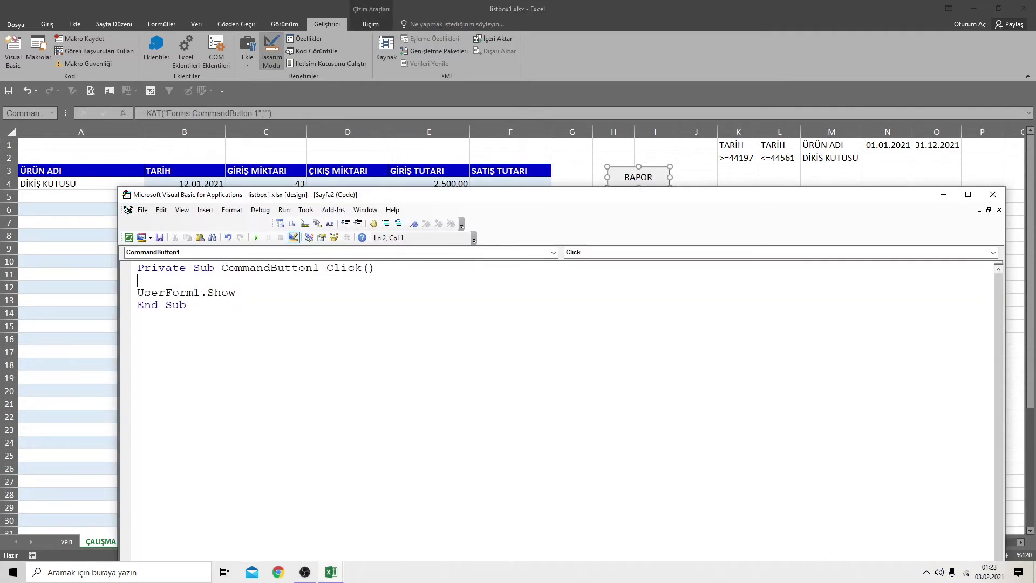
type("sheets(")
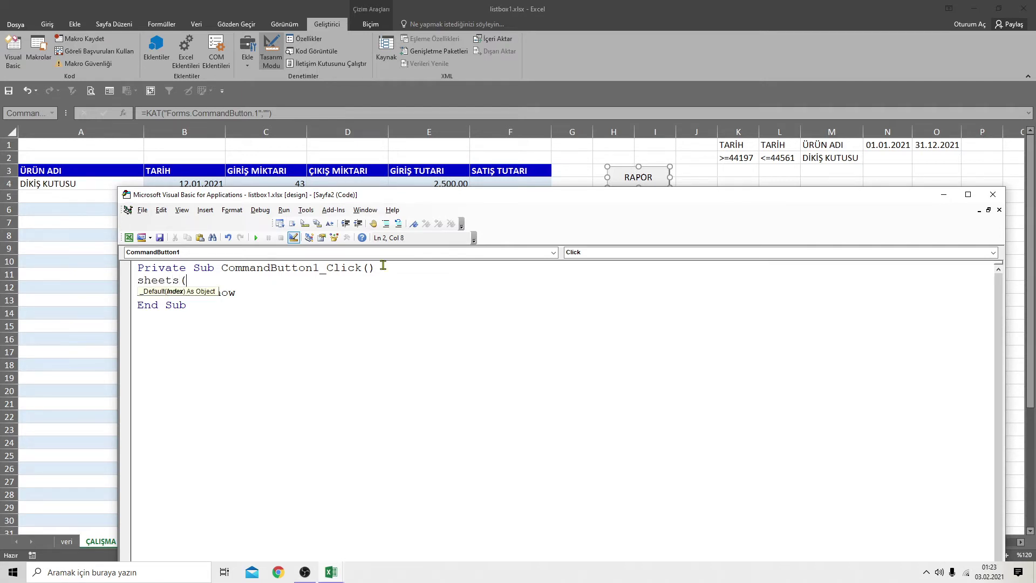
type("\"çalışma\").")
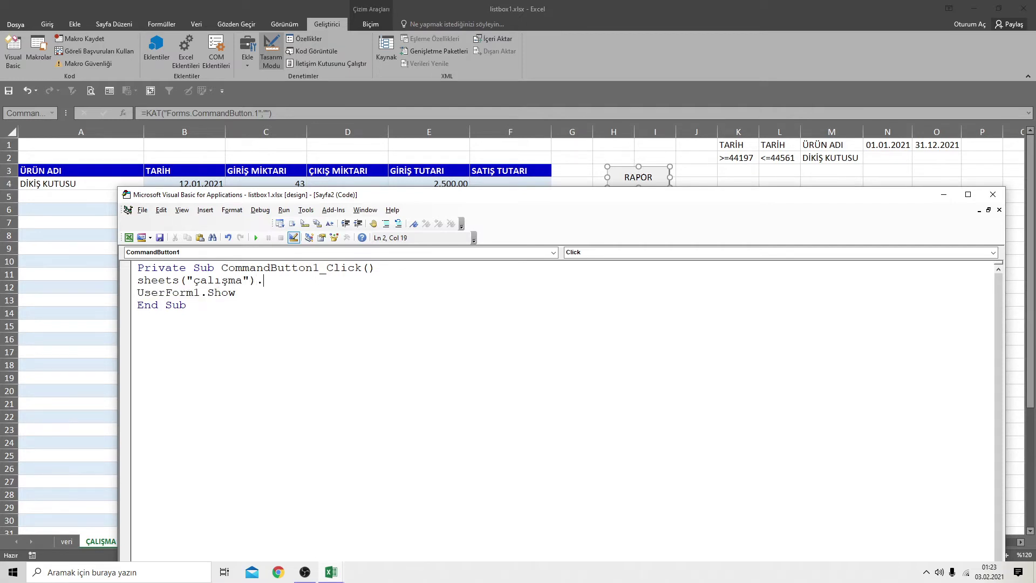
type("range(\"M2\")=\"")
left_click(303, 311)
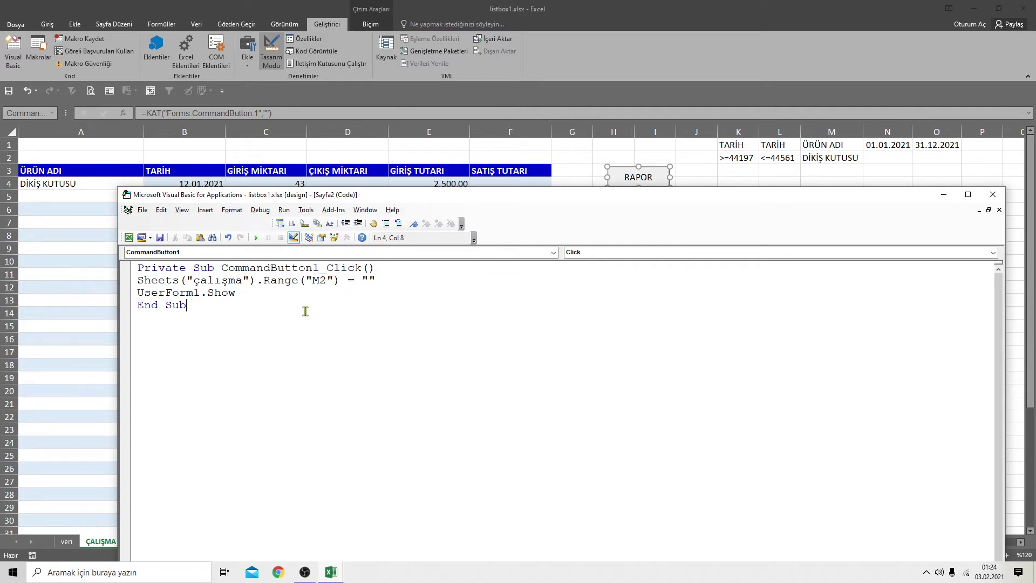
left_click(997, 202)
Test the RAPOR button by opening the form, check its product list against the sheet, and close the form
left_click(669, 274)
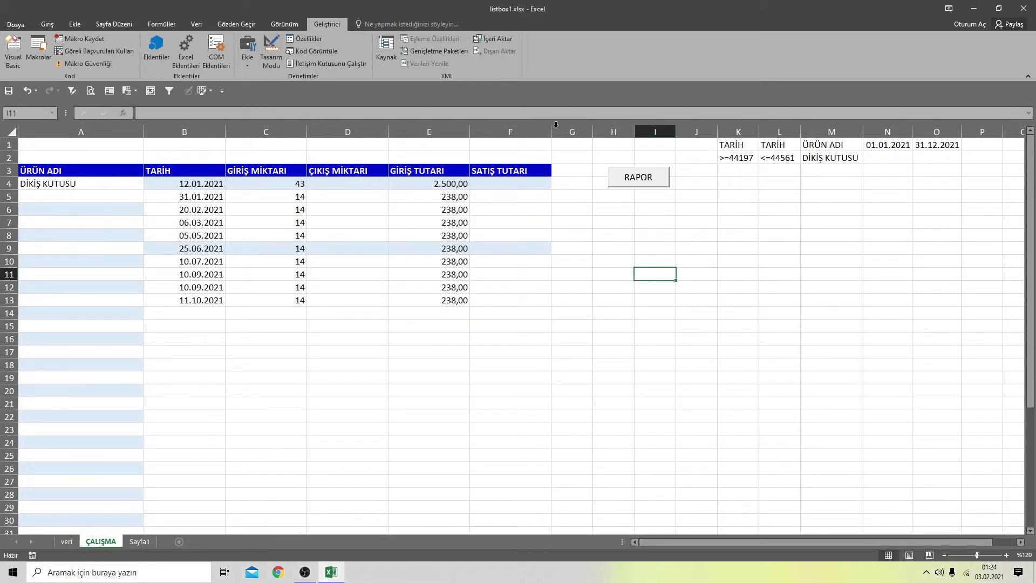
left_click(637, 180)
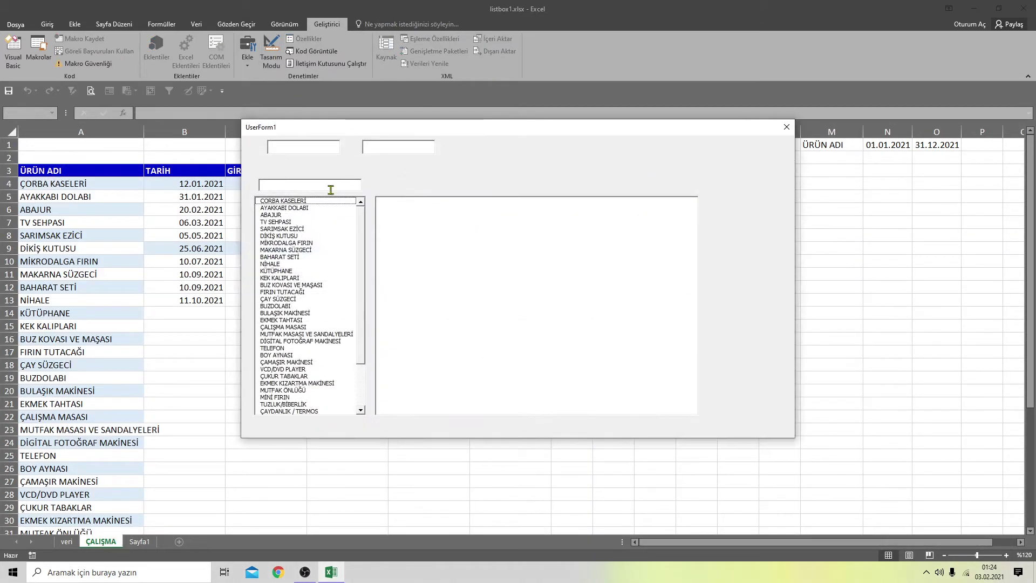
mouse_move(363, 301)
left_mouse_down()
mouse_move(361, 351)
mouse_move(362, 286)
mouse_move(363, 351)
mouse_move(364, 298)
left_mouse_up()
left_click_drag(444, 132, 505, 206)
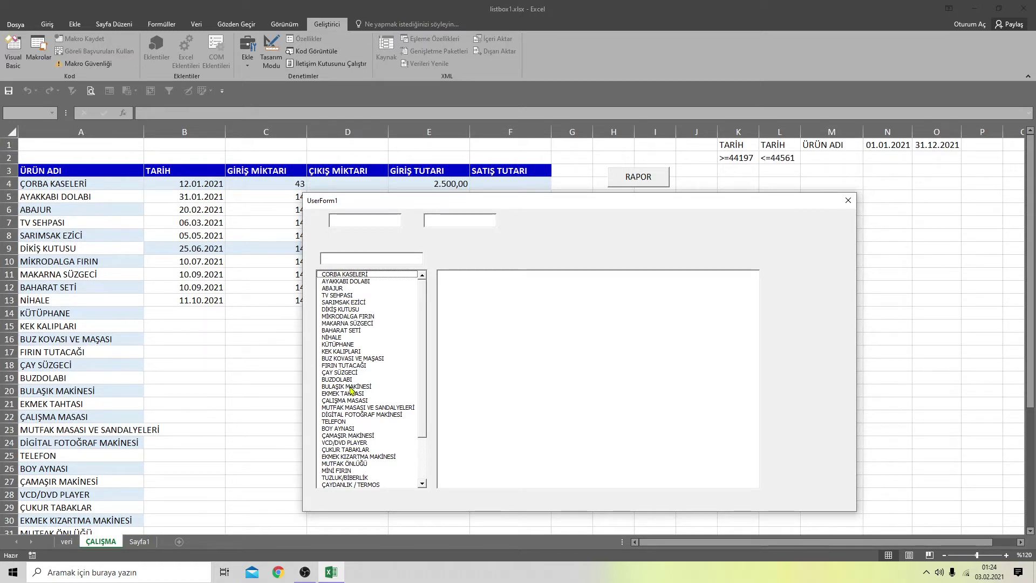
left_click(846, 201)
Open UserForm1 in the Visual Basic editor and create the TextBox3_Change procedure for the text box above the product list
left_click(23, 62)
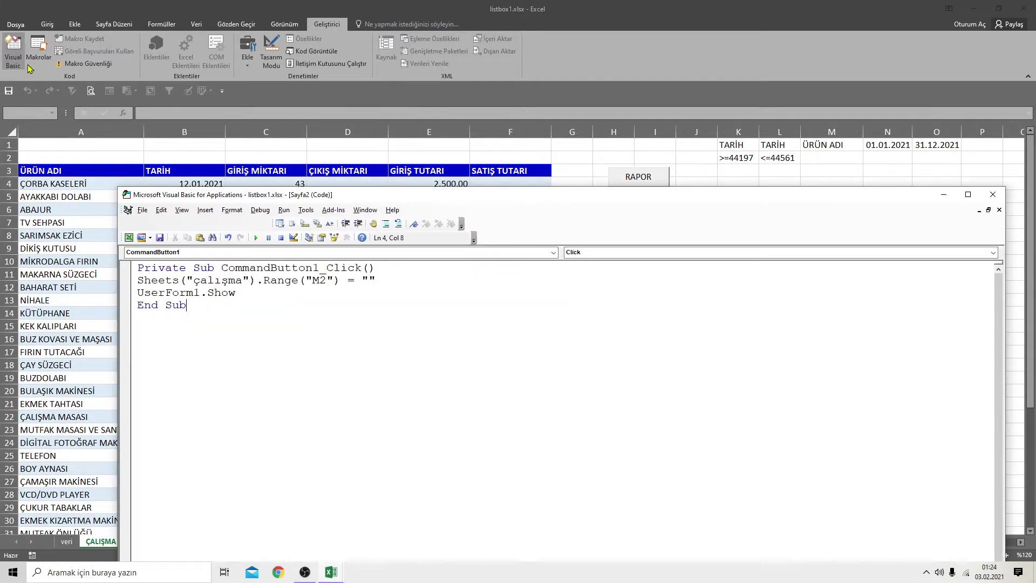
left_click(999, 210)
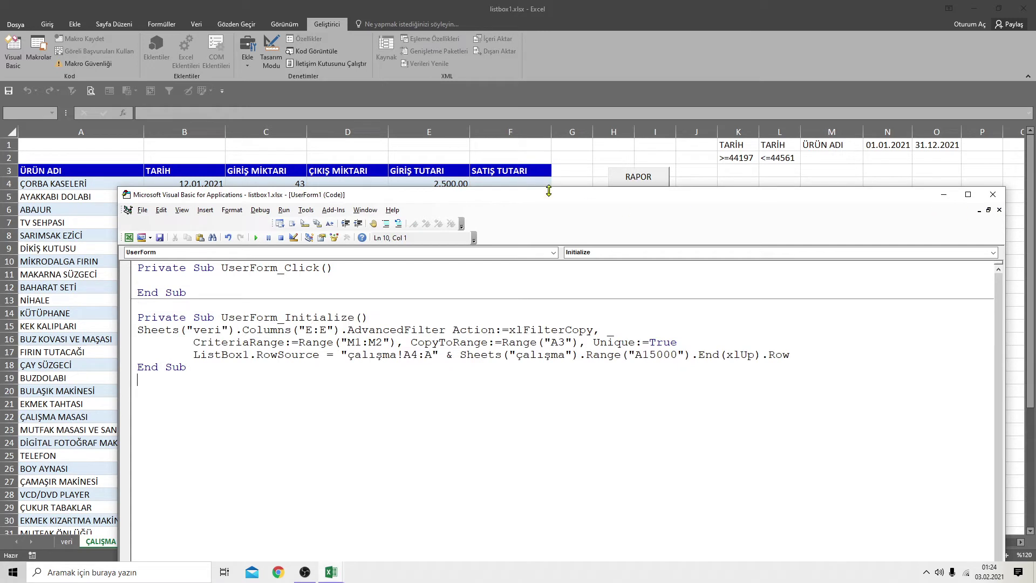
left_click_drag(549, 196, 563, 127)
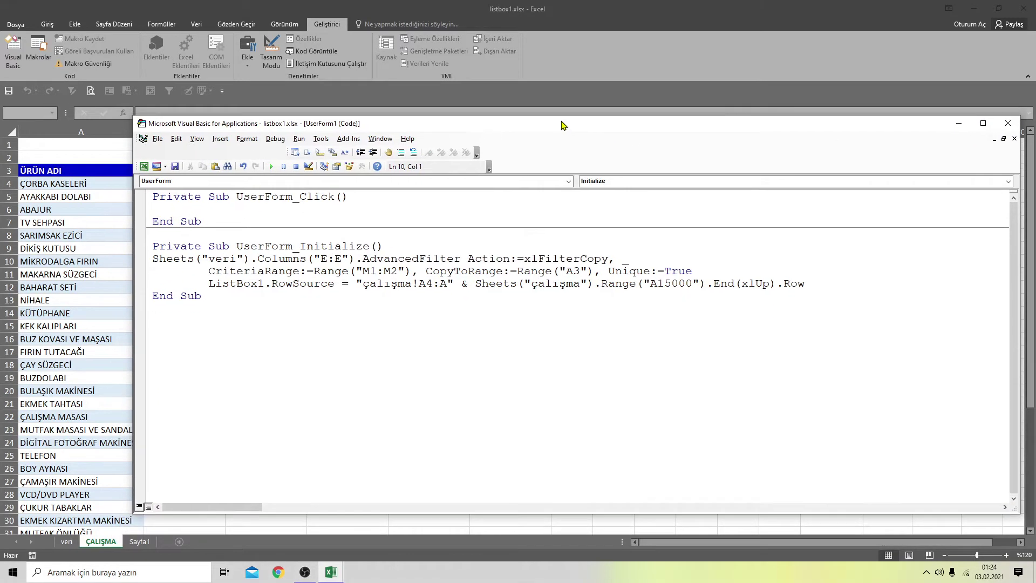
left_click(323, 168)
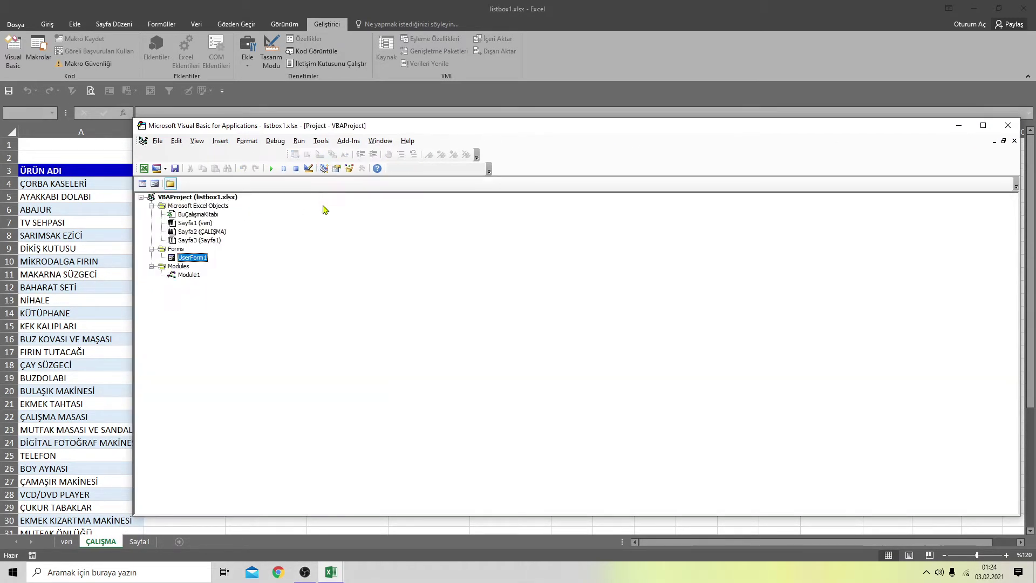
double_click(198, 259)
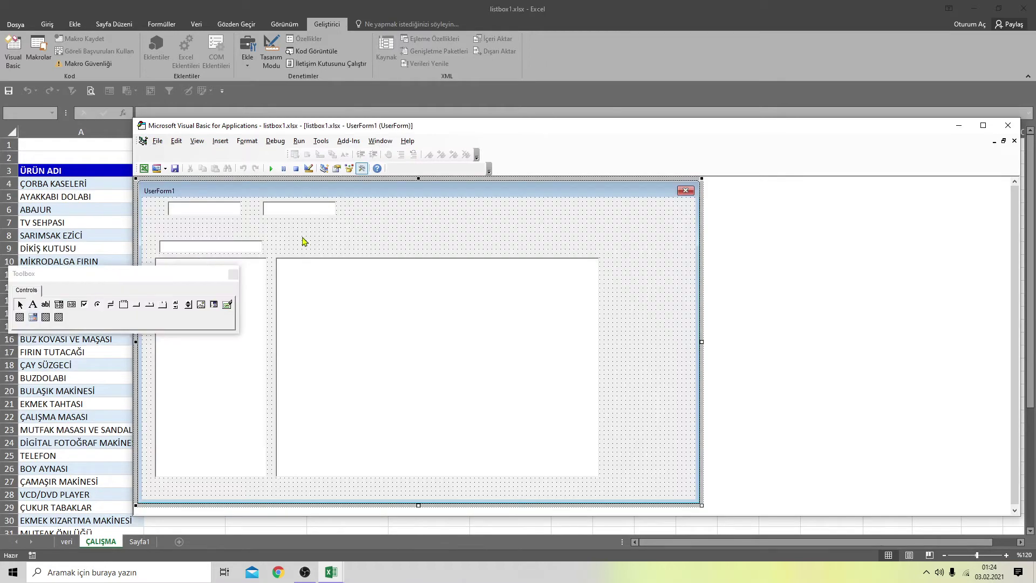
double_click(246, 249)
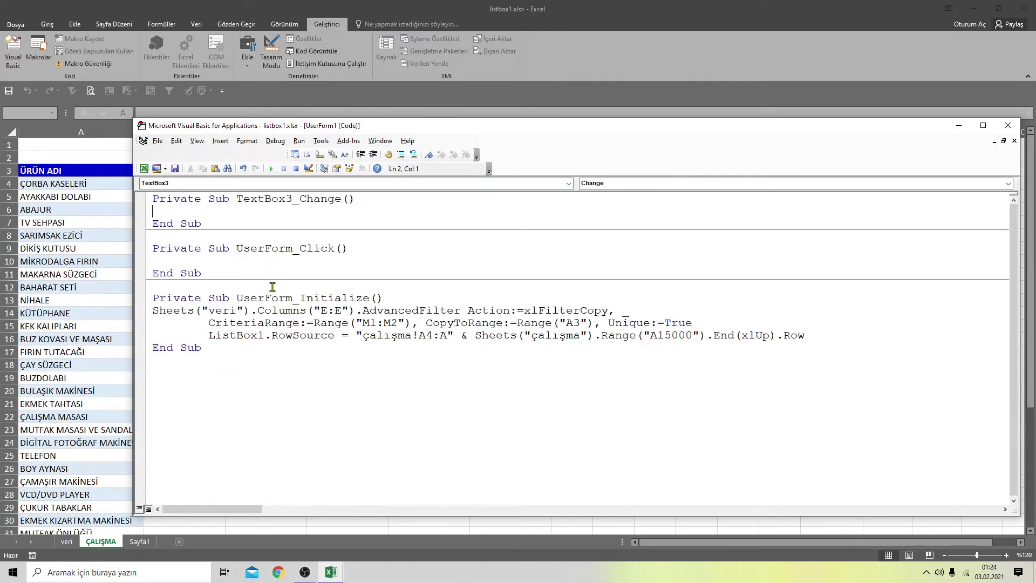
left_click_drag(397, 127, 431, 161)
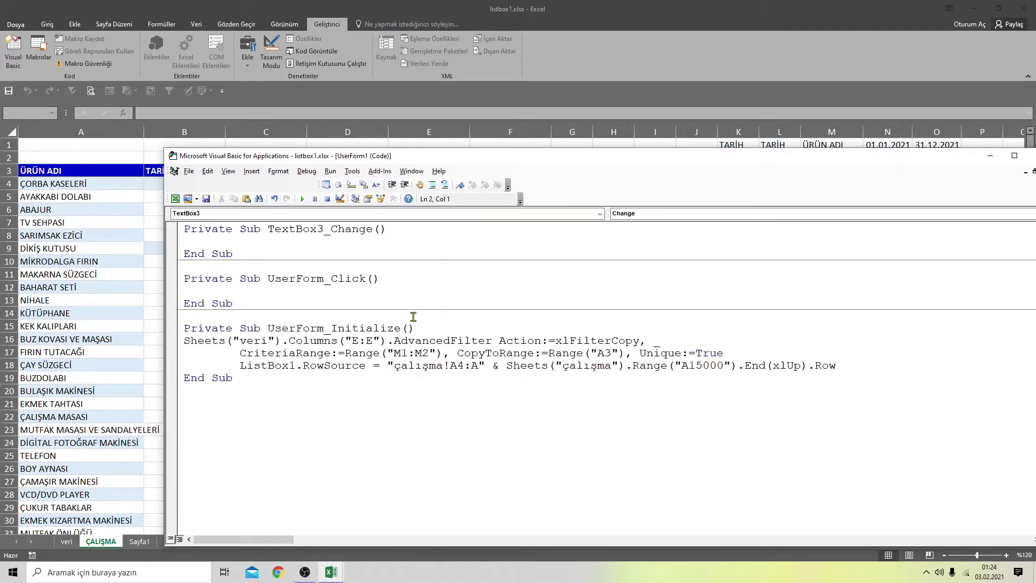
Copy the AdvancedFilter and ListBox1.RowSource code from UserForm_Initialize into TextBox3_Change
left_click_drag(181, 341, 657, 354)
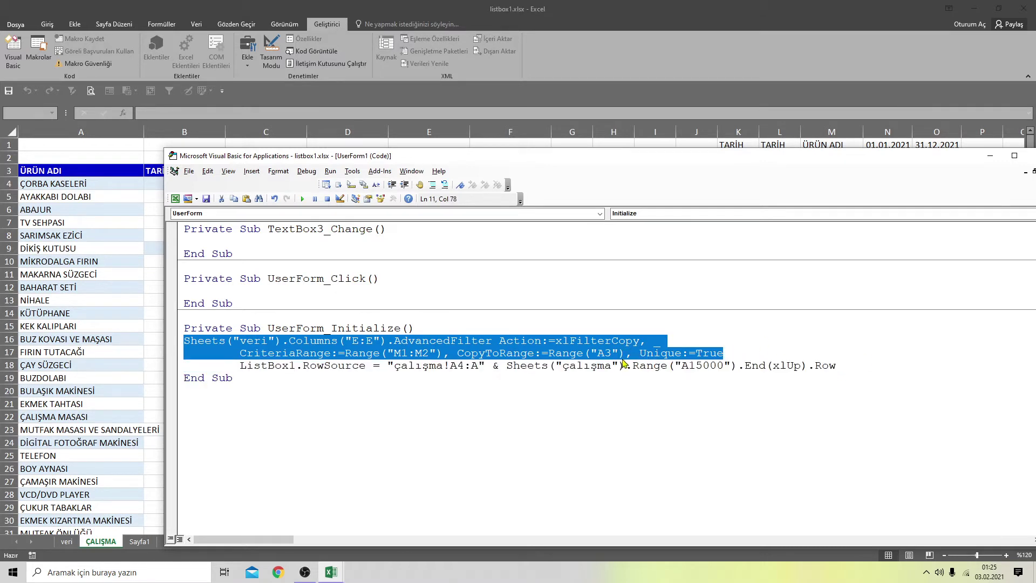
left_click(393, 401)
left_click_drag(182, 341, 758, 352)
left_click(515, 392)
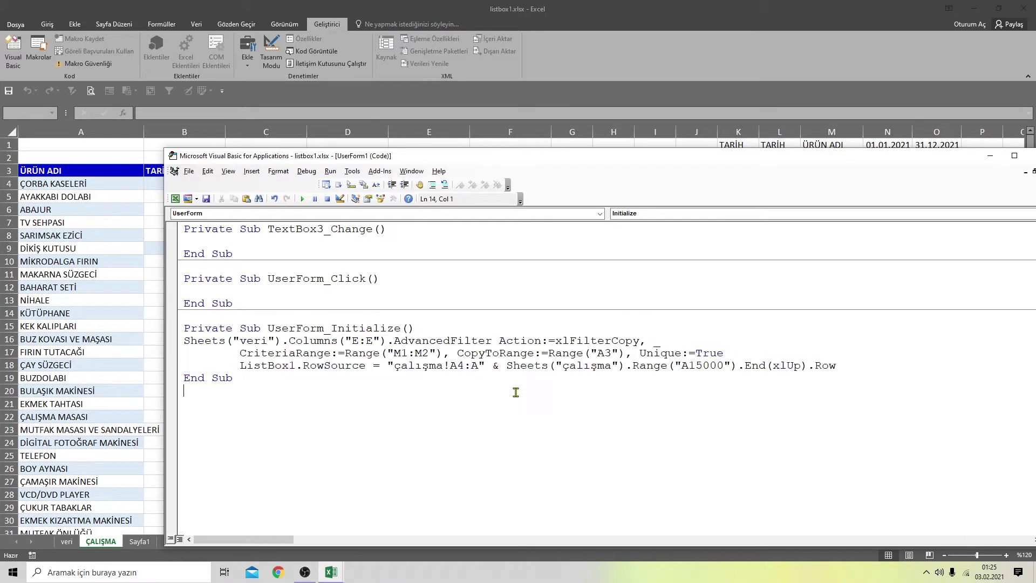
left_click_drag(182, 341, 883, 358)
left_click(659, 389)
left_click_drag(183, 341, 870, 372)
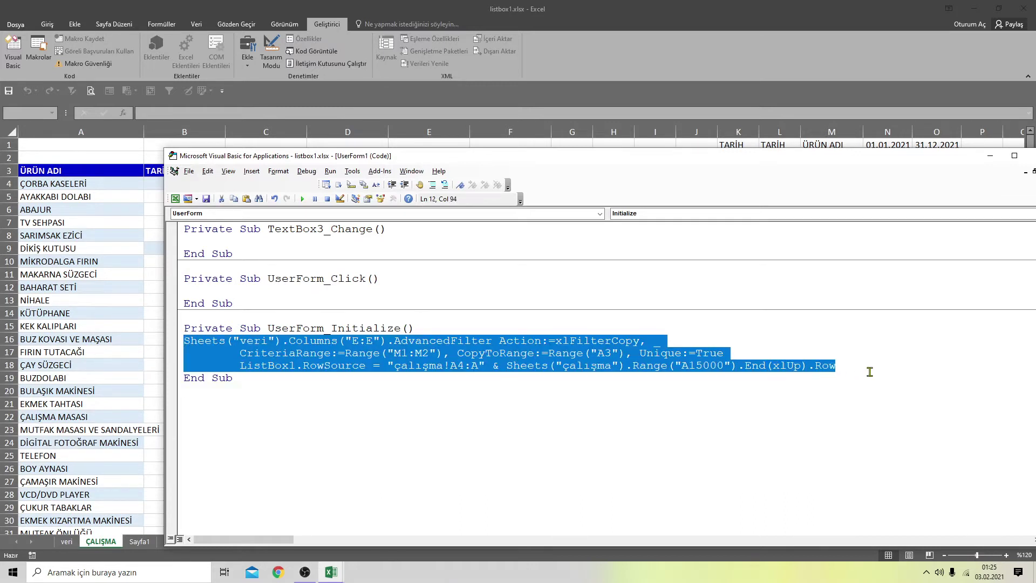
right_click(618, 366)
left_click(645, 374)
left_click(210, 238)
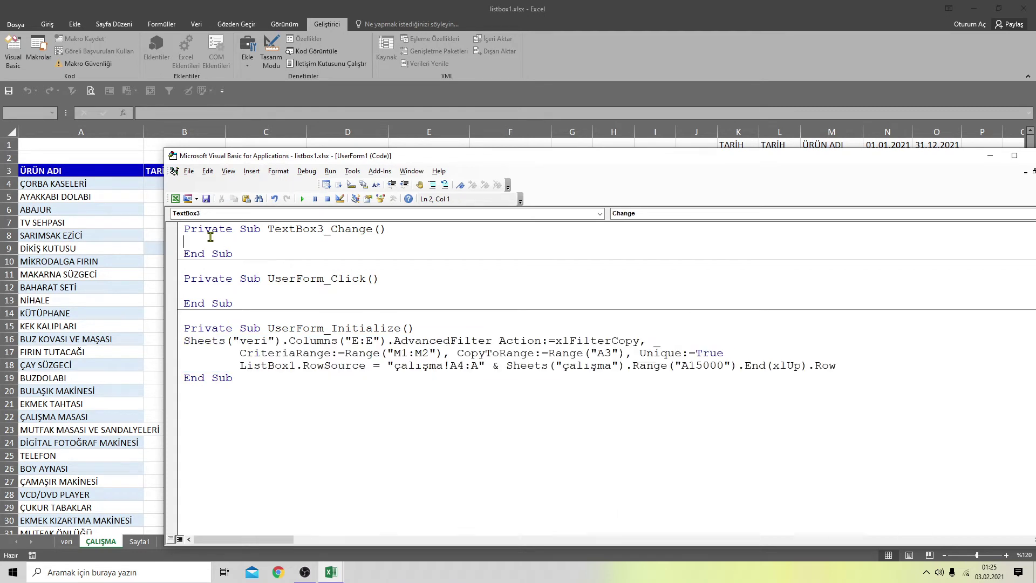
right_click(210, 239)
left_click(238, 273)
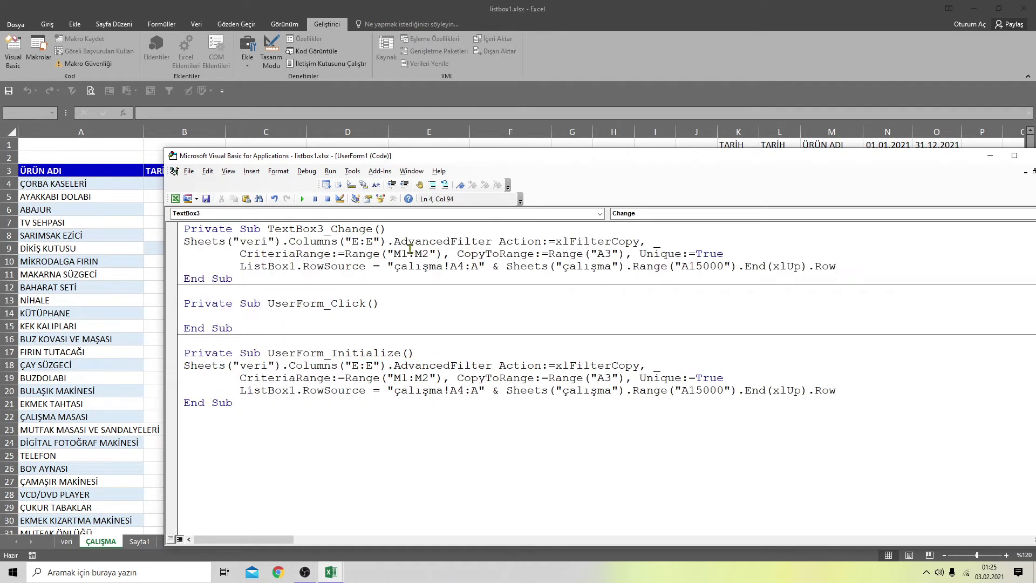
Remove the indentation from the CriteriaRange and ListBox1.RowSource lines in TextBox3_Change
left_click(237, 254)
key("BackSpace")
key("BackSpace")
left_click(243, 267)
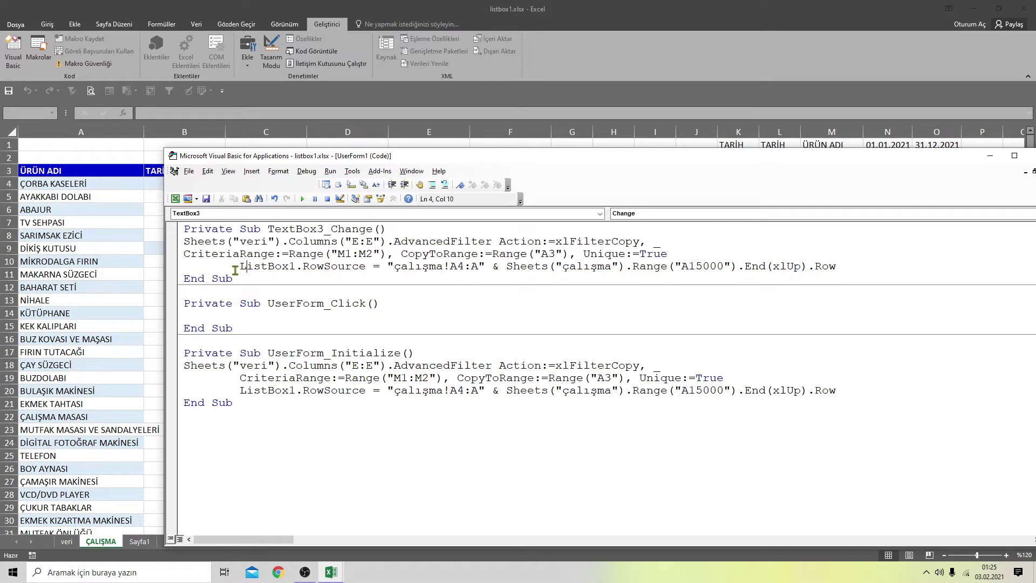
left_click(236, 268)
key("BackSpace")
key("BackSpace")
key("BackSpace")
key("BackSpace")
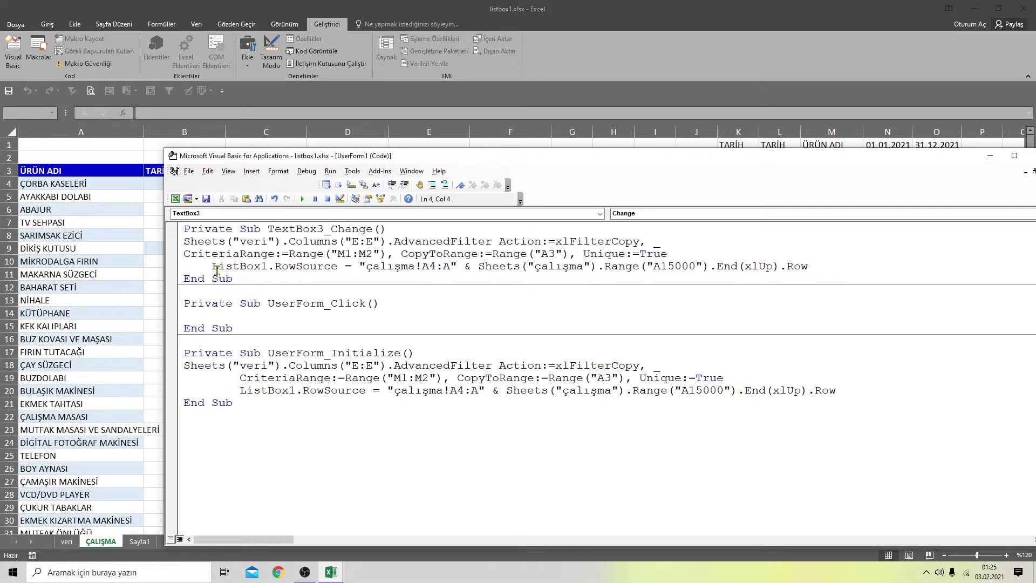
key("BackSpace")
key("BackSpace")
key("BackSpace")
key("BackSpace")
Copy Sheets("çalışma").Range("A15000") from the RowSource line onto a new first line of TextBox3_Change
left_click(387, 230)
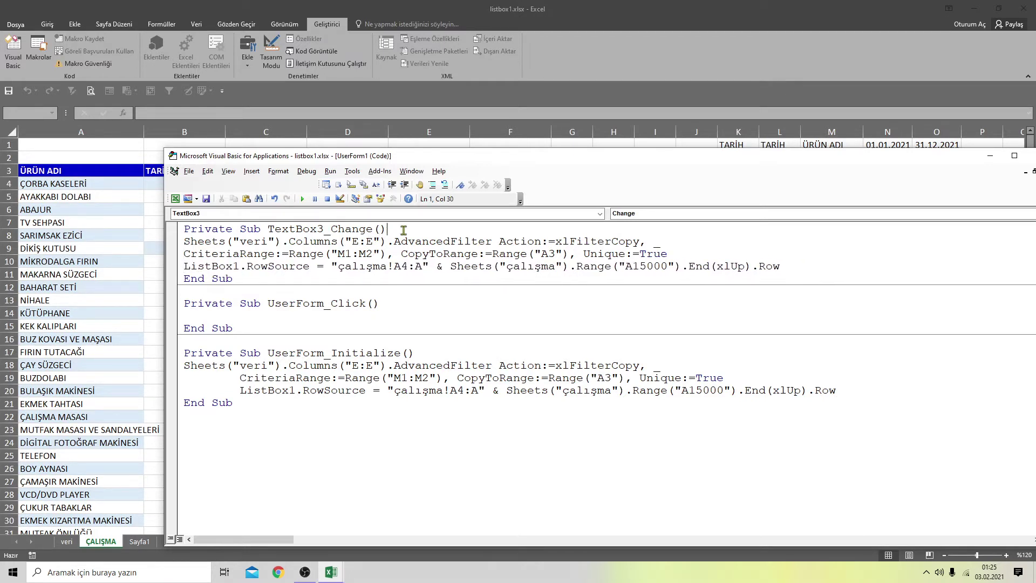
key("Return")
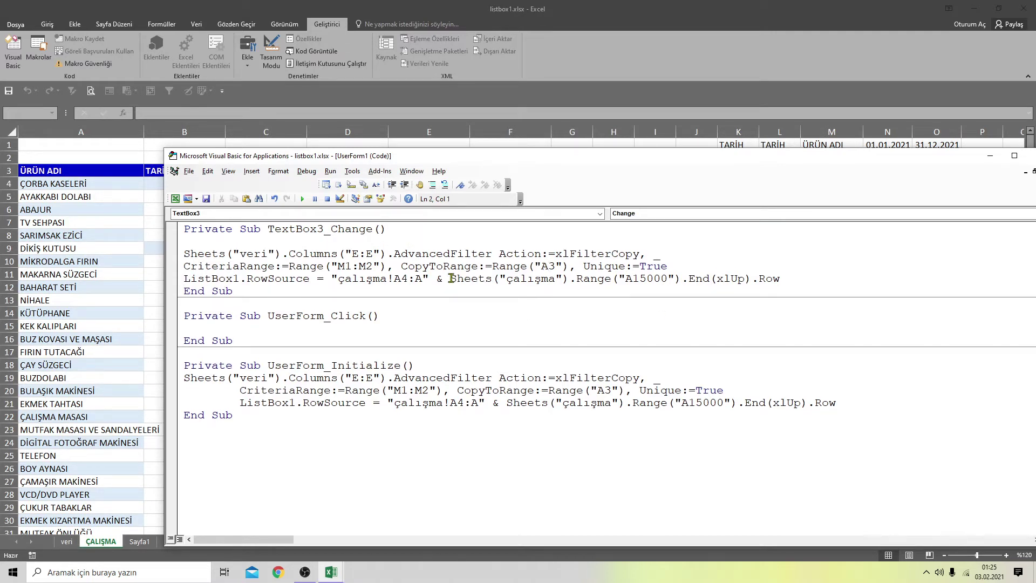
left_click_drag(451, 278, 679, 281)
right_click(679, 282)
left_click(691, 297)
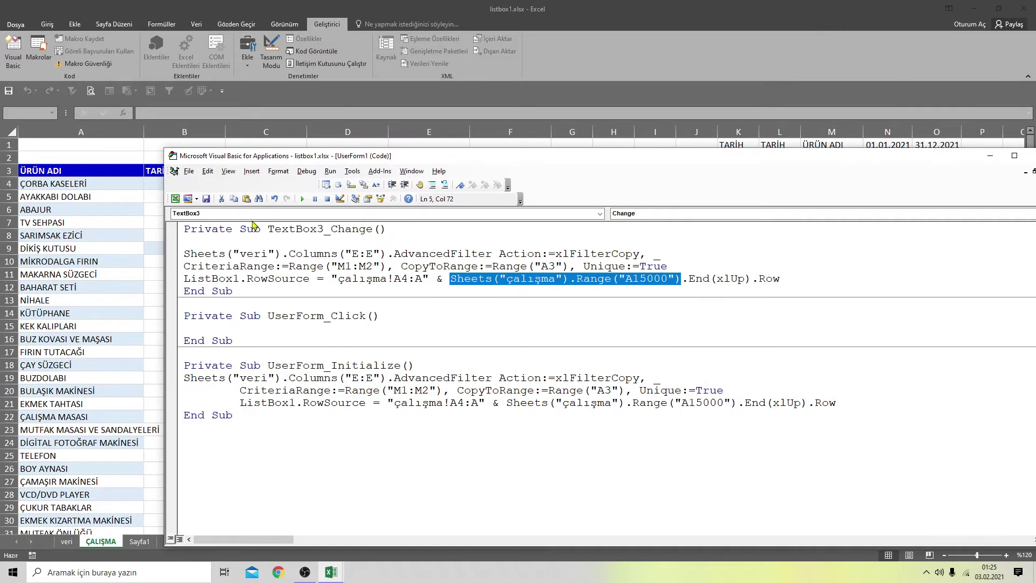
left_click(202, 243)
right_click(203, 243)
left_click(237, 272)
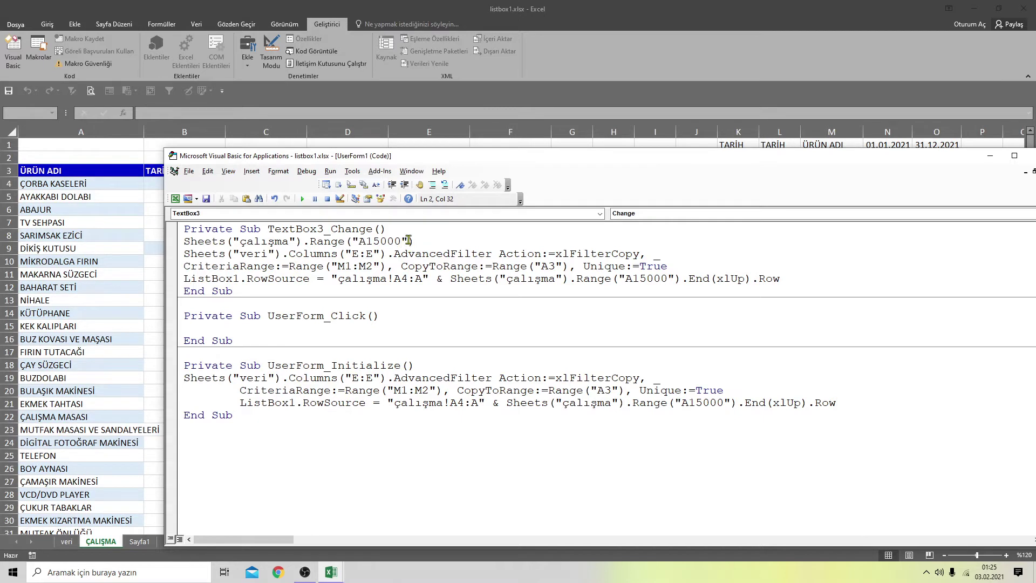
Change the copied reference to M2, assign it "*" & TextBox3 & "*", and return to the worksheet
key("BackSpace")
key("BackSpace")
key("BackSpace")
key("BackSpace")
key("BackSpace")
key("BackSpace")
type("M2")
left_click(412, 239)
type("=\"*\" & textbox3 &\"*")
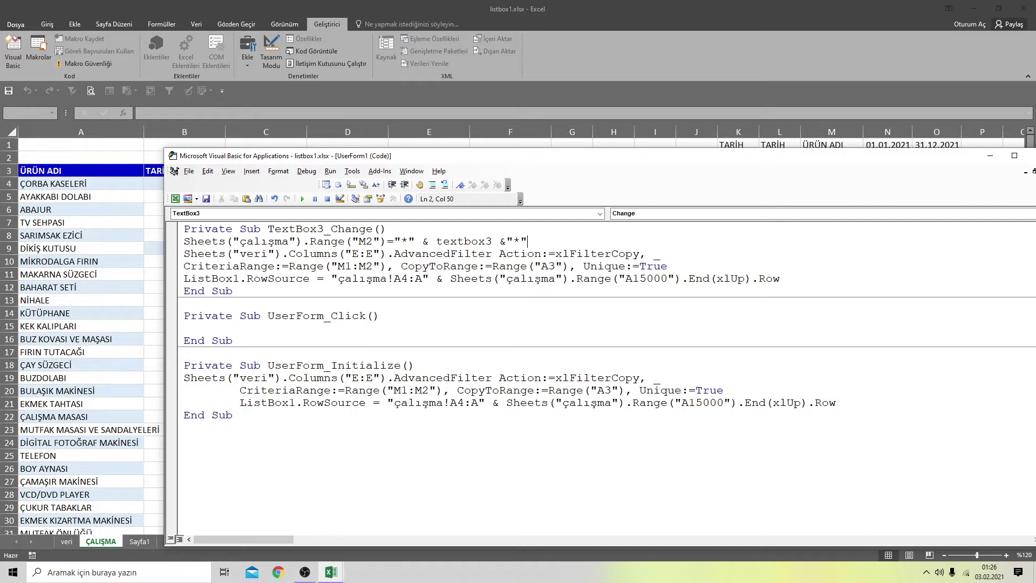
left_click(694, 253)
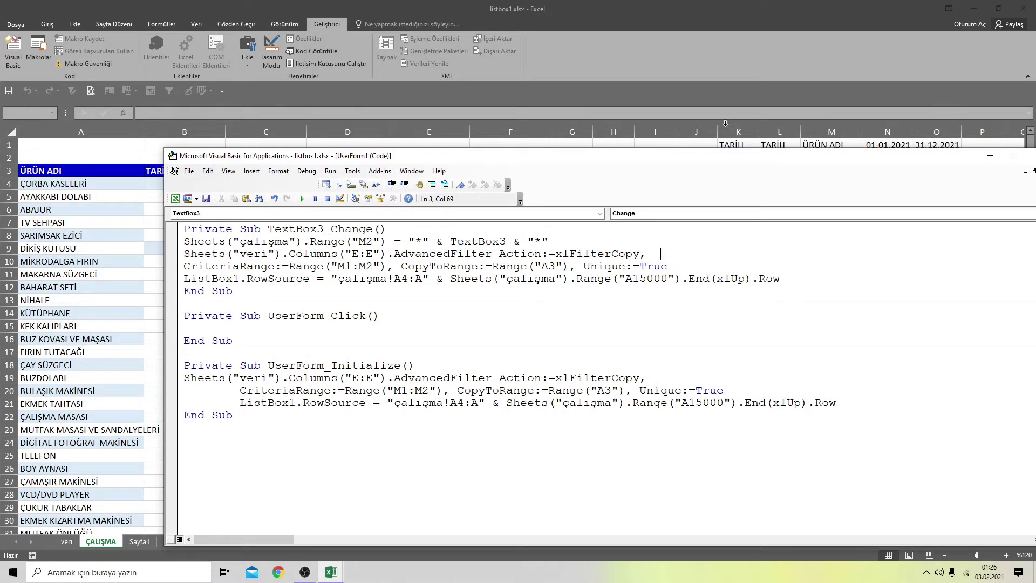
left_click_drag(927, 159, 857, 164)
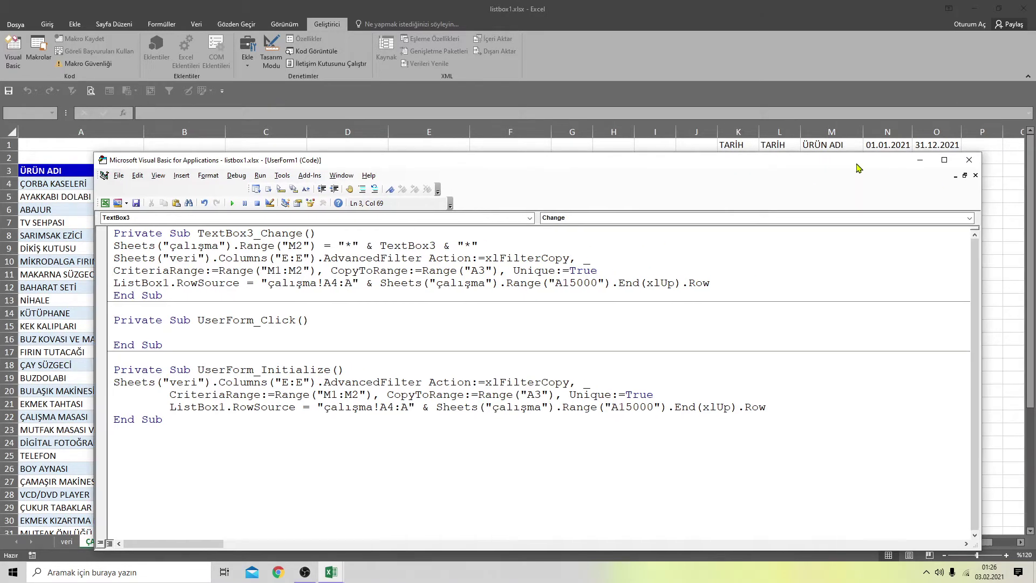
left_click(972, 166)
Open the form with the RAPOR button and test the product search box with m and ma
left_click(809, 258)
left_click(649, 183)
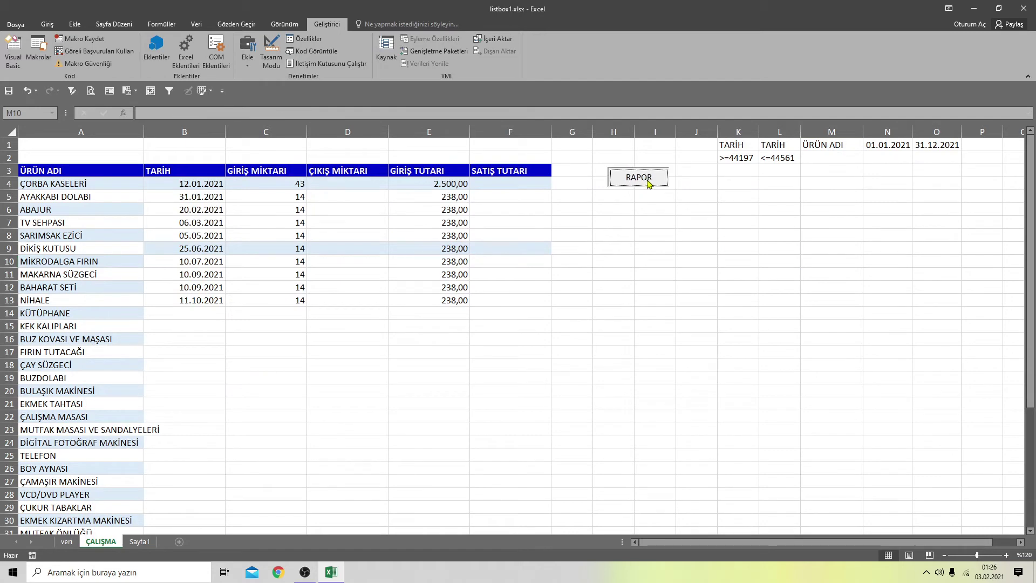
left_click(298, 187)
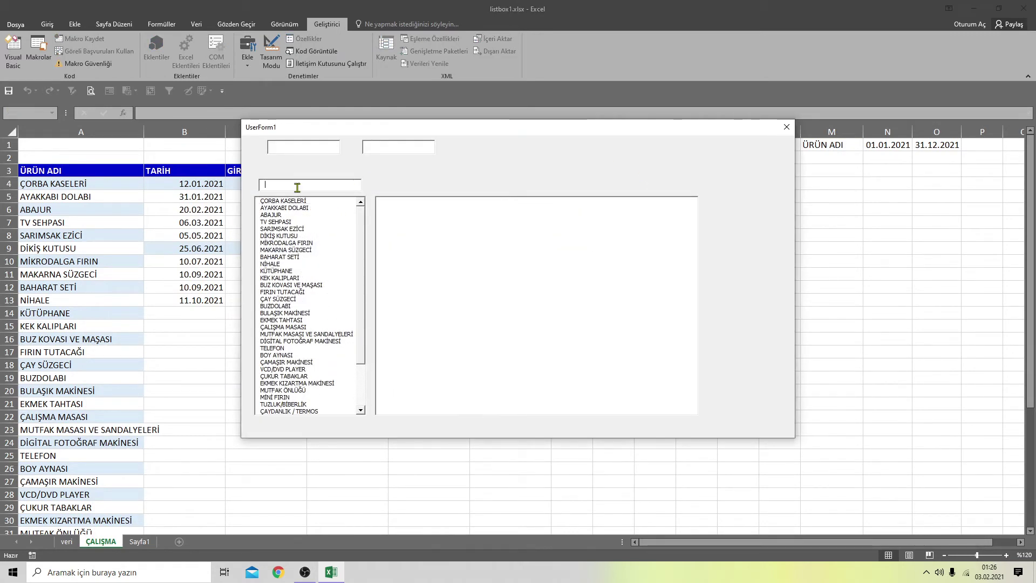
type("m")
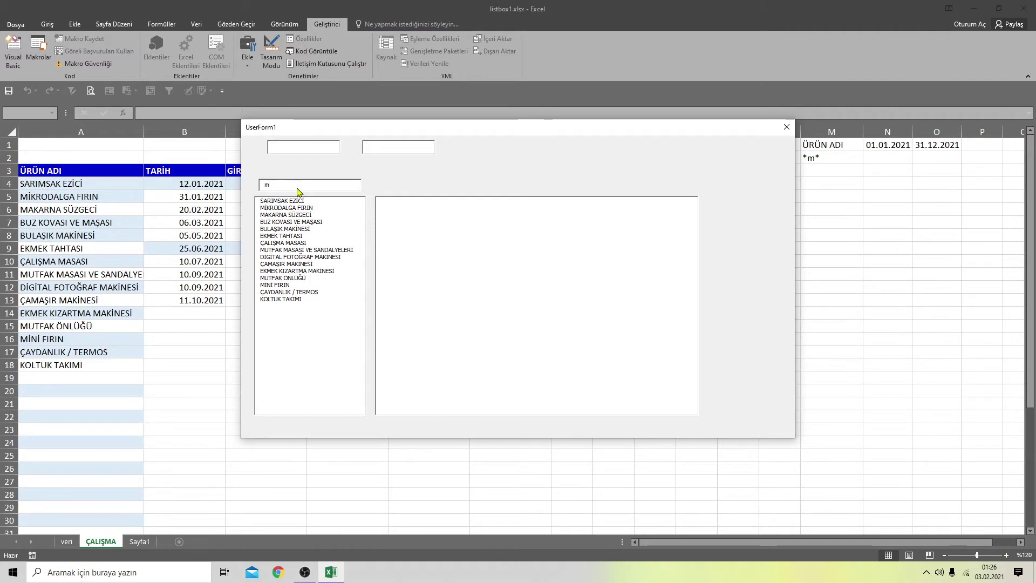
key("BackSpace")
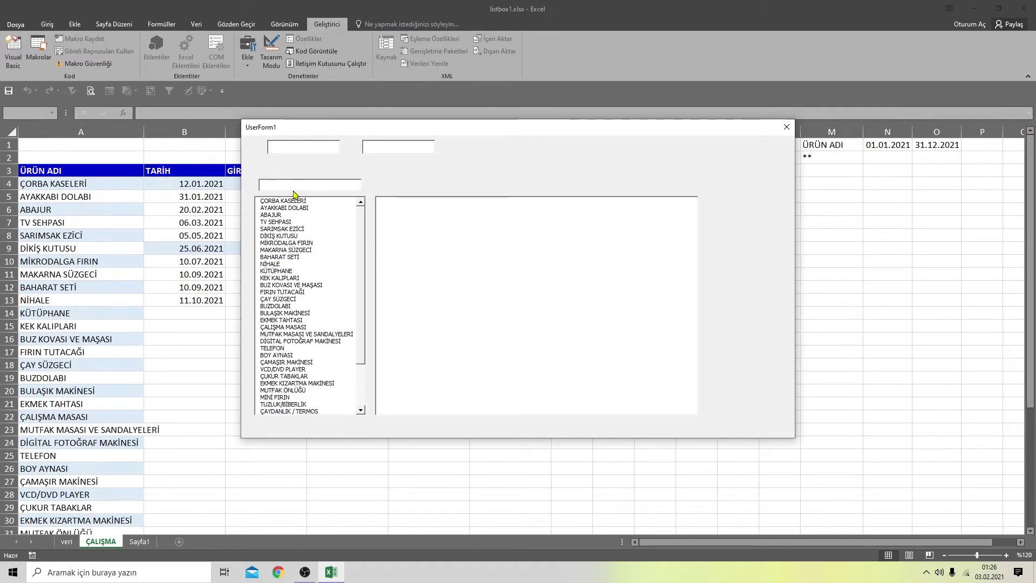
type("ma")
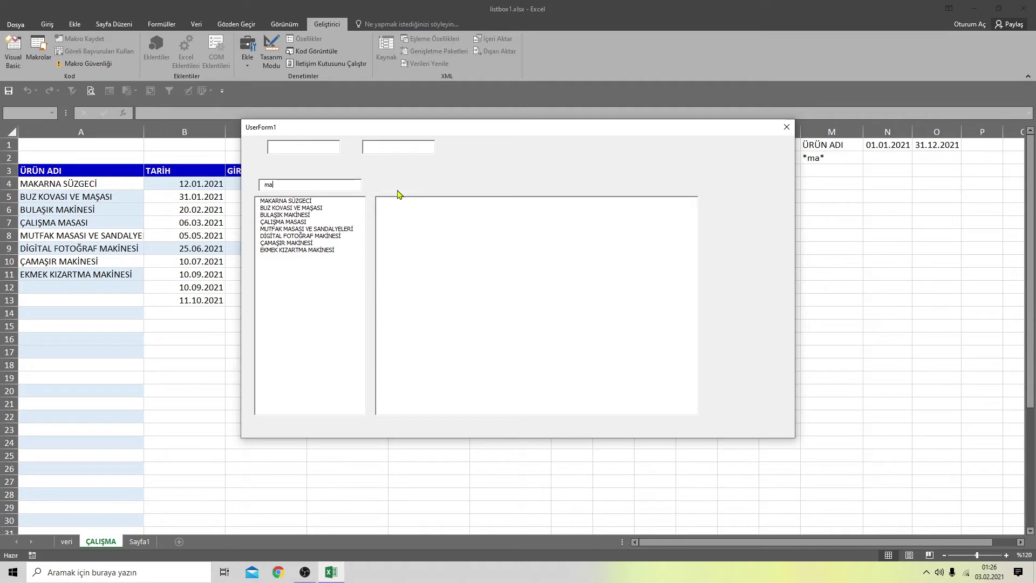
Move the running form clear of the worksheet headers and close it
left_click_drag(451, 131, 474, 231)
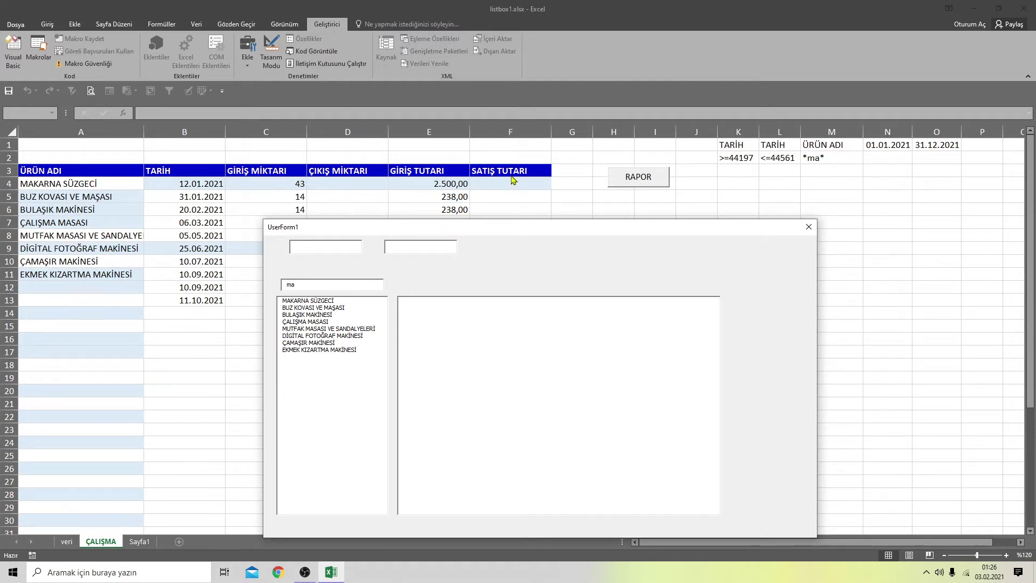
left_click(809, 227)
left_click(738, 273)
Widen column G and enter the header KALAN in G3
left_click_drag(593, 131, 610, 132)
left_click(574, 171)
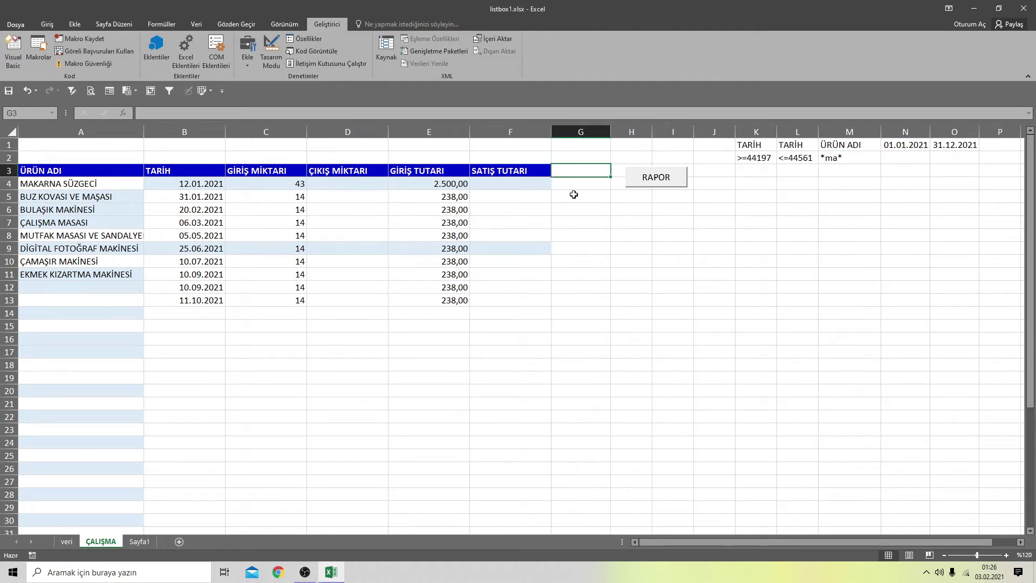
type("KAL")
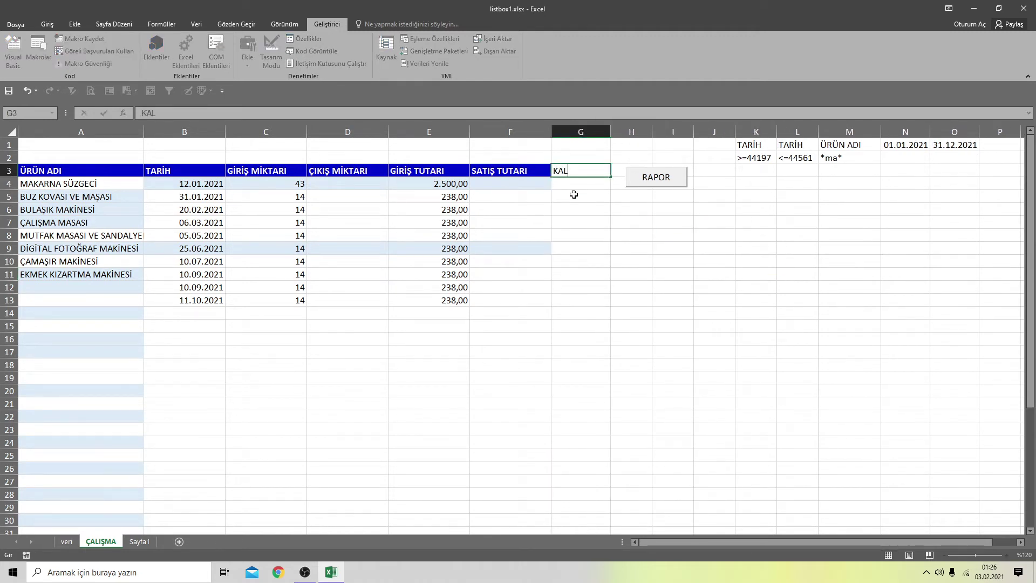
type("AN")
left_click(584, 194)
Start a formula in G4 with =TOPLA($C$4:C4, making only the range's first reference absolute
left_click(571, 184)
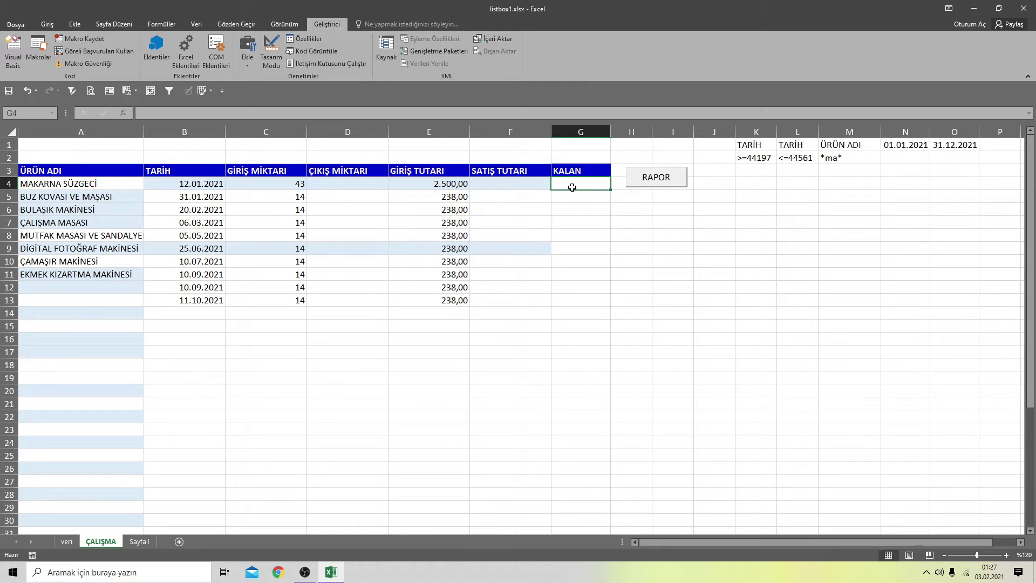
type("=")
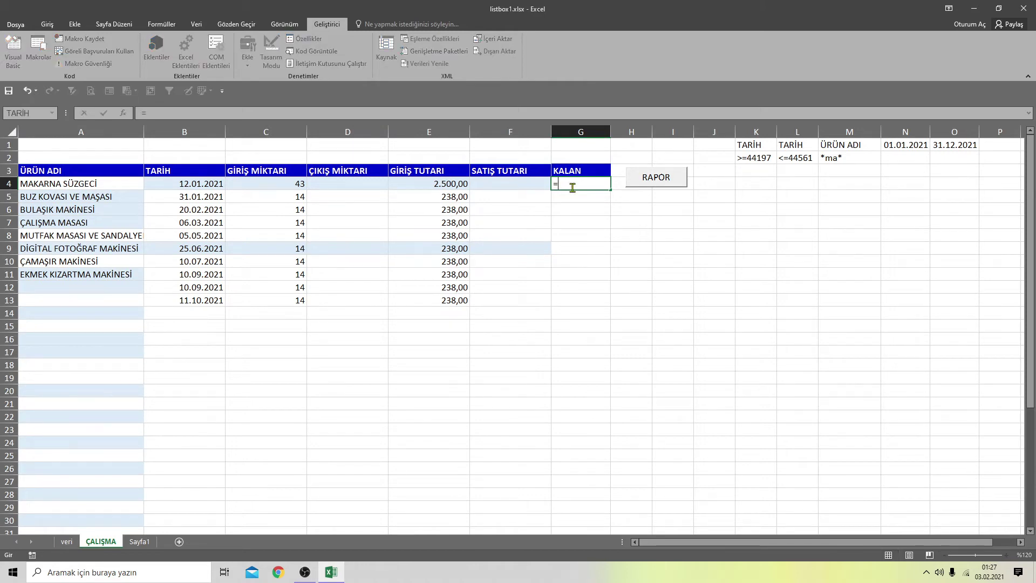
type("TOPL")
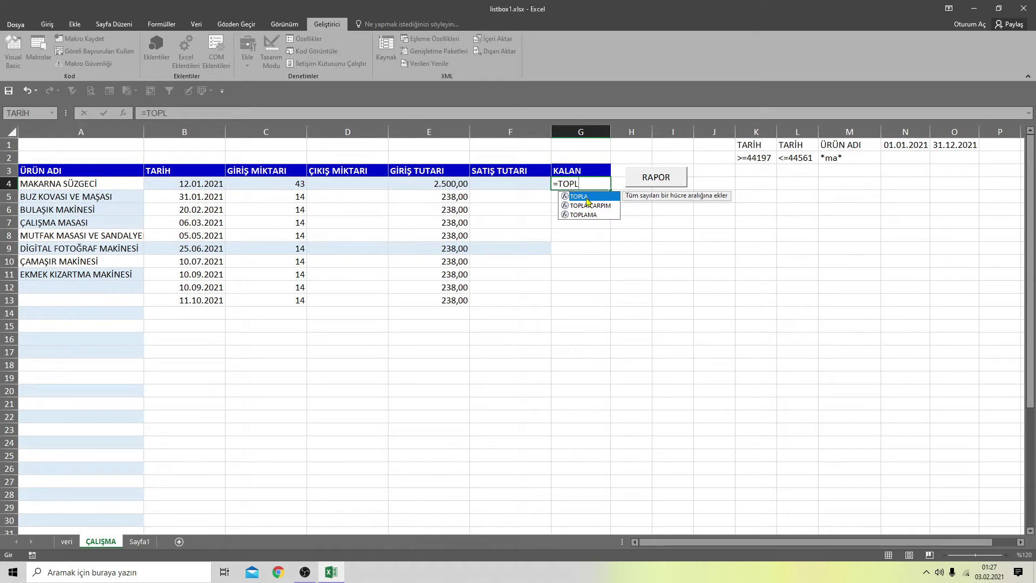
double_click(588, 202)
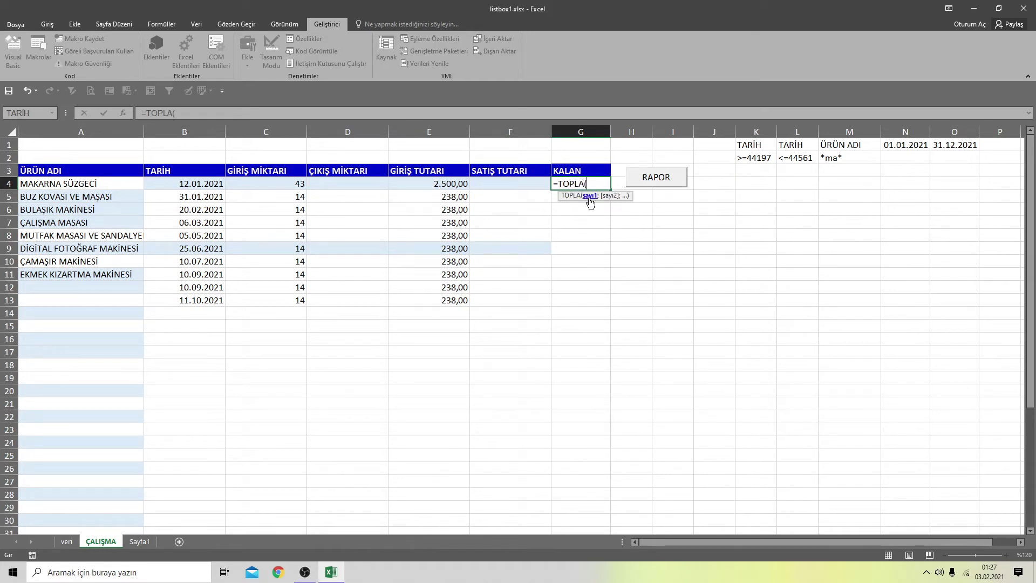
left_click(286, 185)
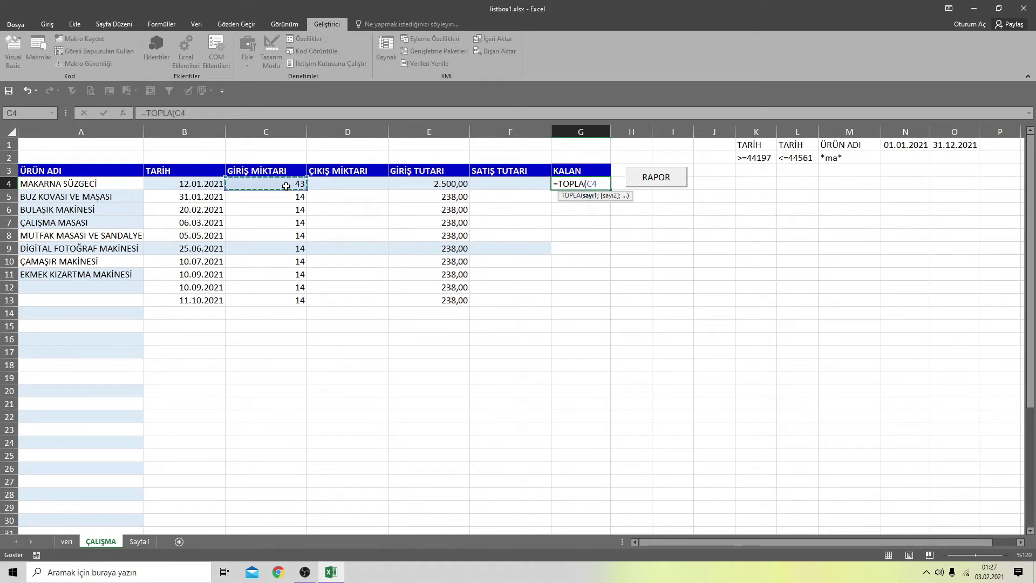
key("F8")
left_click(590, 187)
double_click(590, 186)
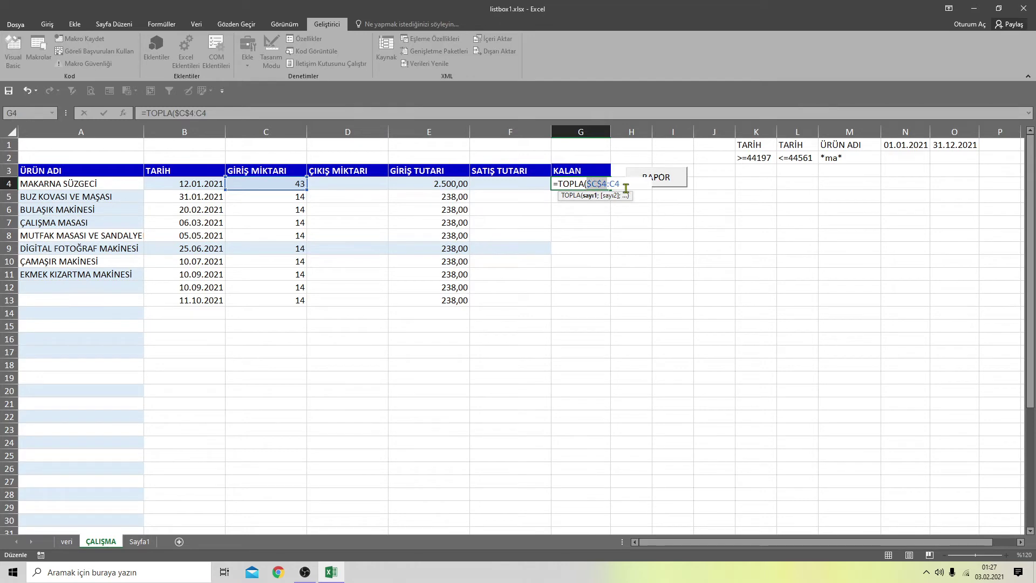
Complete the G4 formula as =TOPLA($C$4:C4)-TOPLA($D$4:D4)
left_click(229, 111)
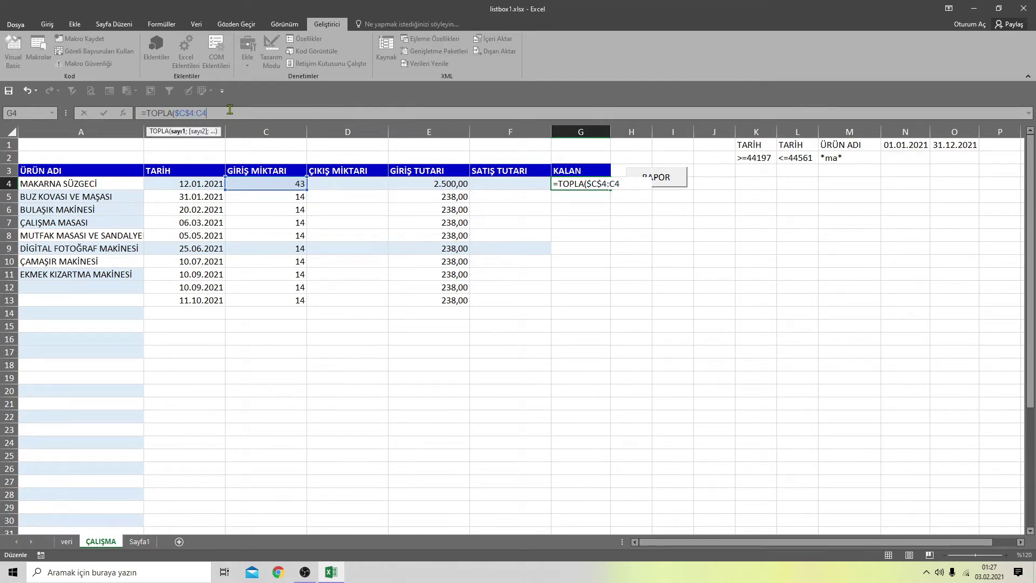
key("Right")
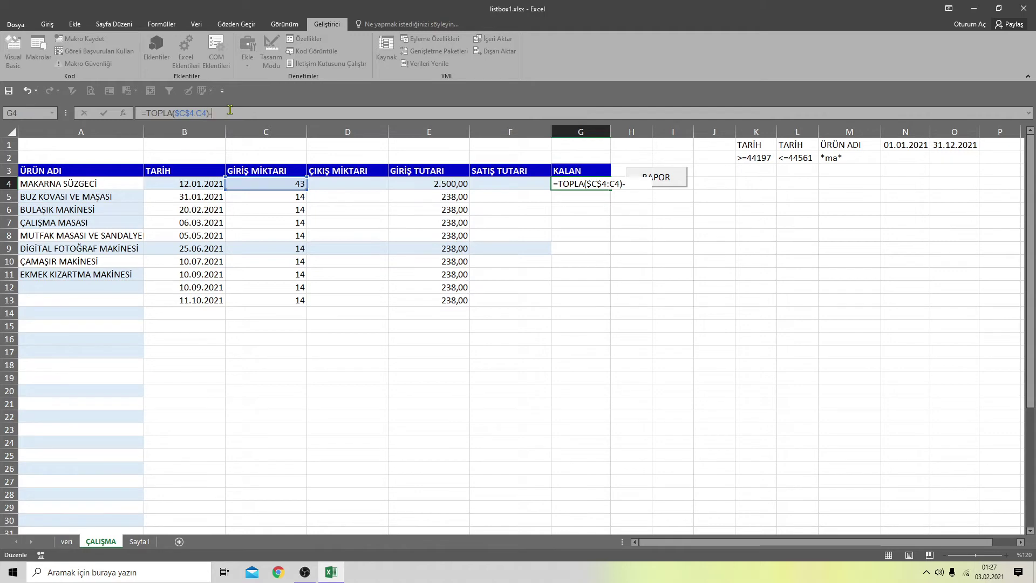
type("-TOPL")
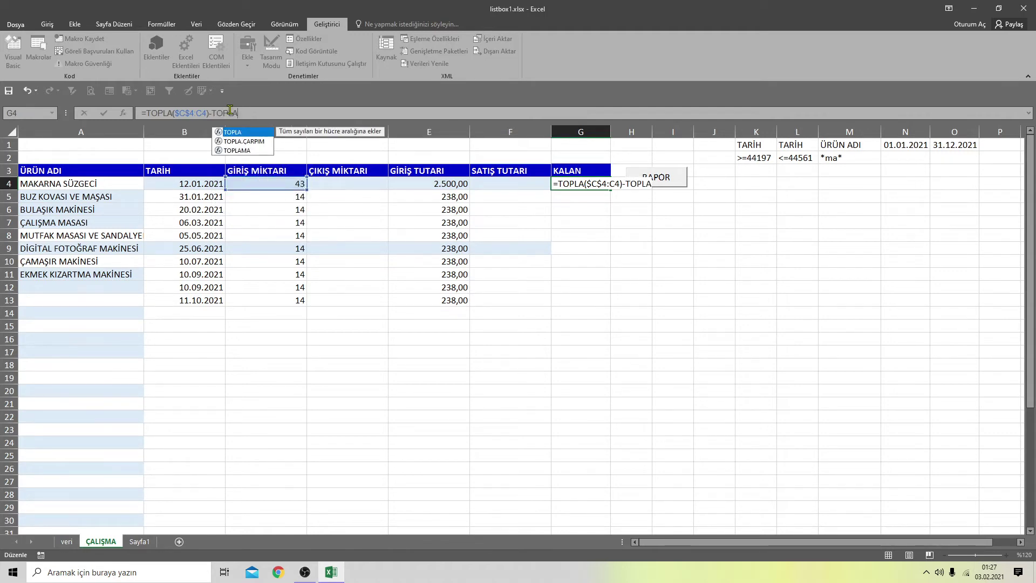
type("A(")
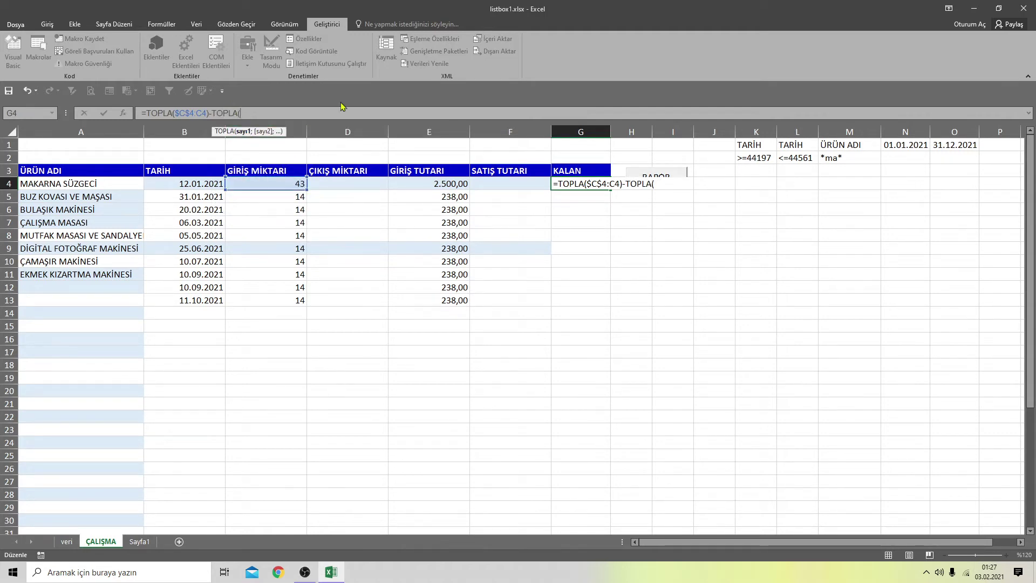
left_click(348, 185)
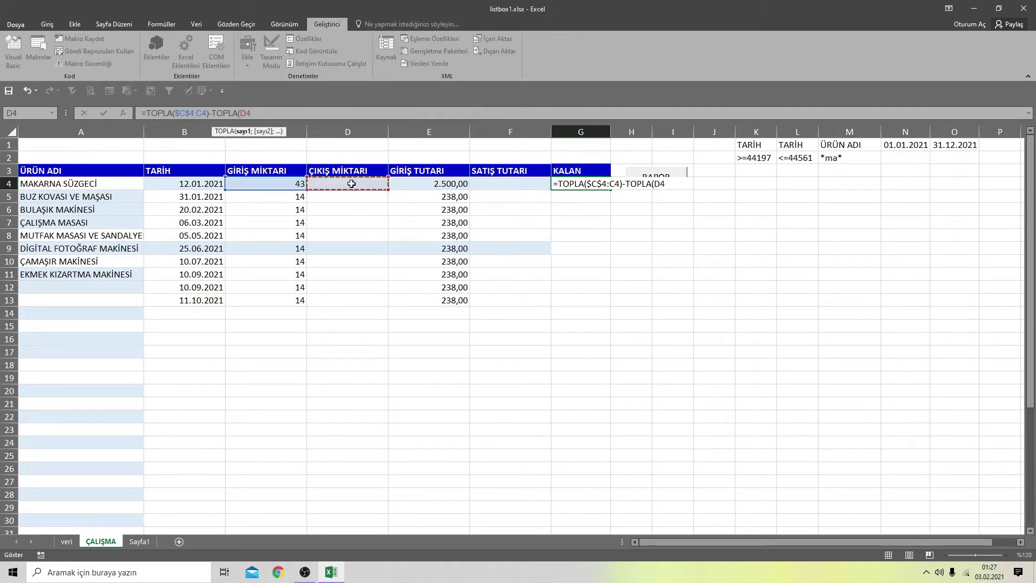
key("F8")
left_click_drag(263, 112, 246, 113)
double_click(246, 113)
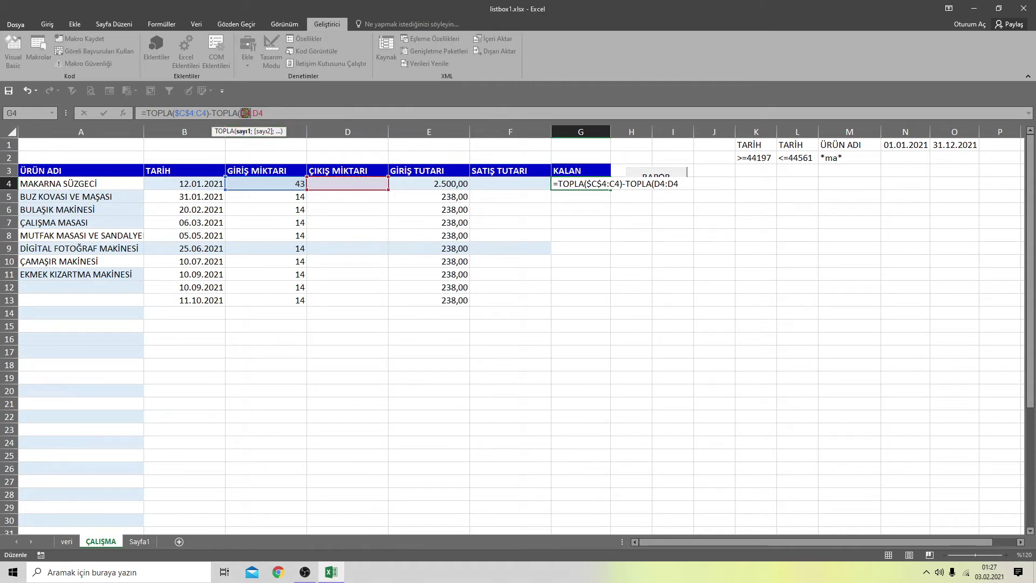
key("F4")
key("Tab")
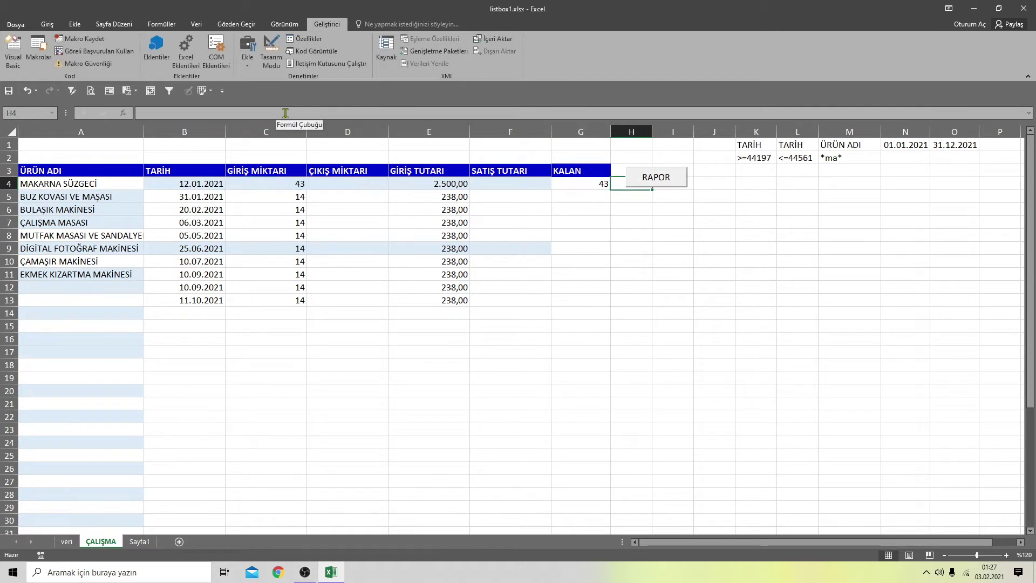
Fill the G4 formula down the KALAN column to G565 and return to its header
left_click(583, 185)
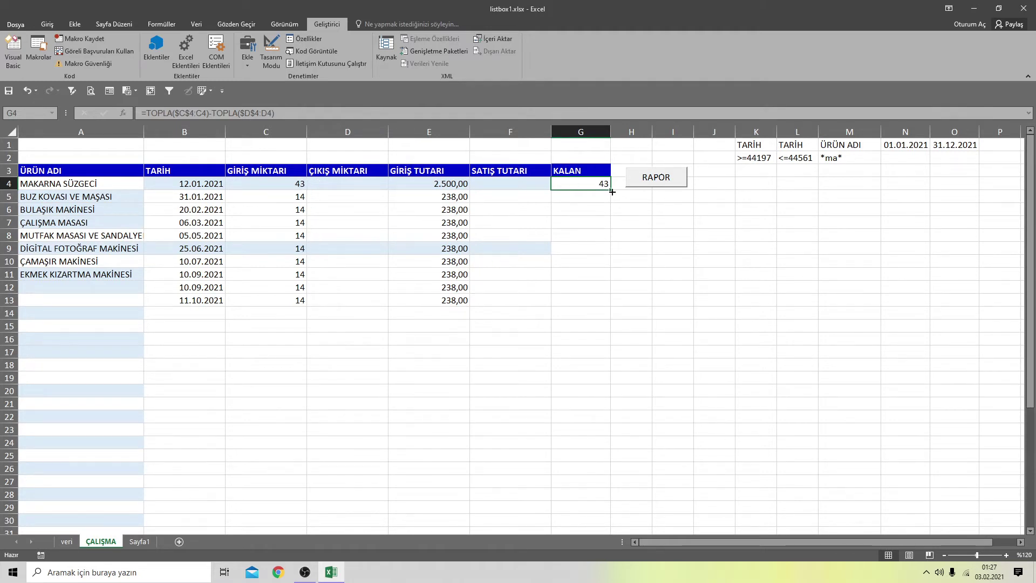
left_click_drag(612, 191, 582, 507)
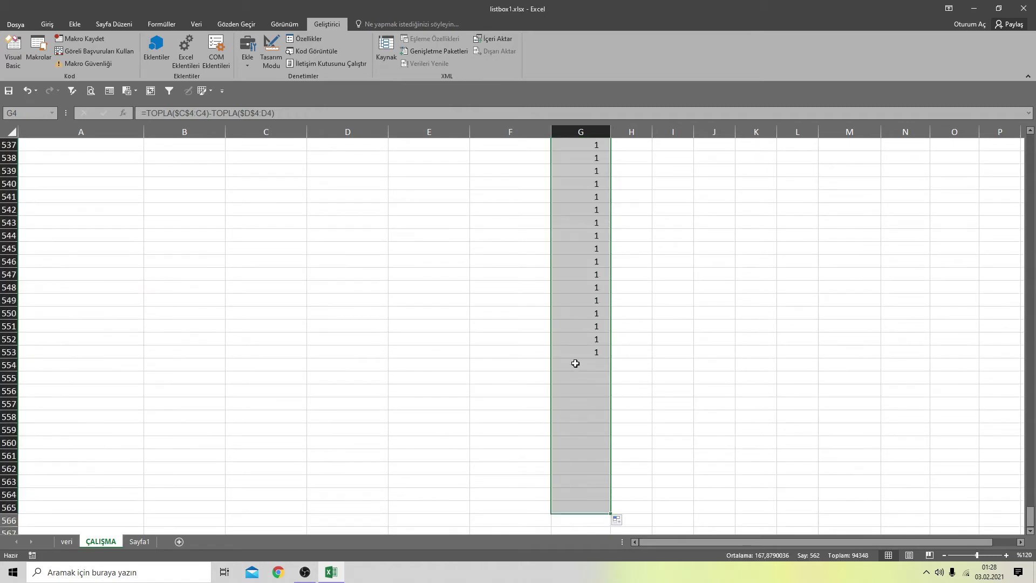
left_click(590, 325)
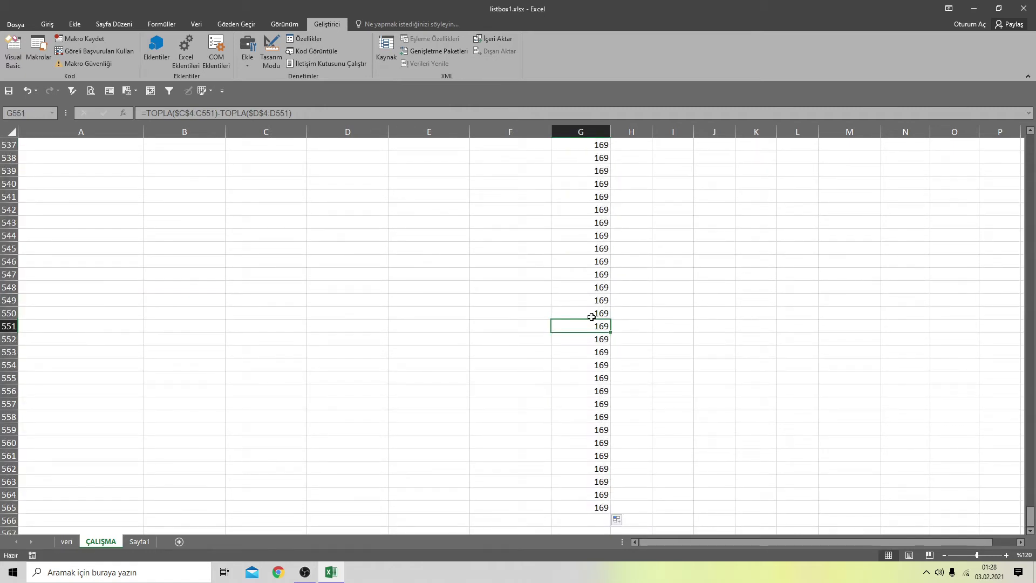
key("ctrl+Up")
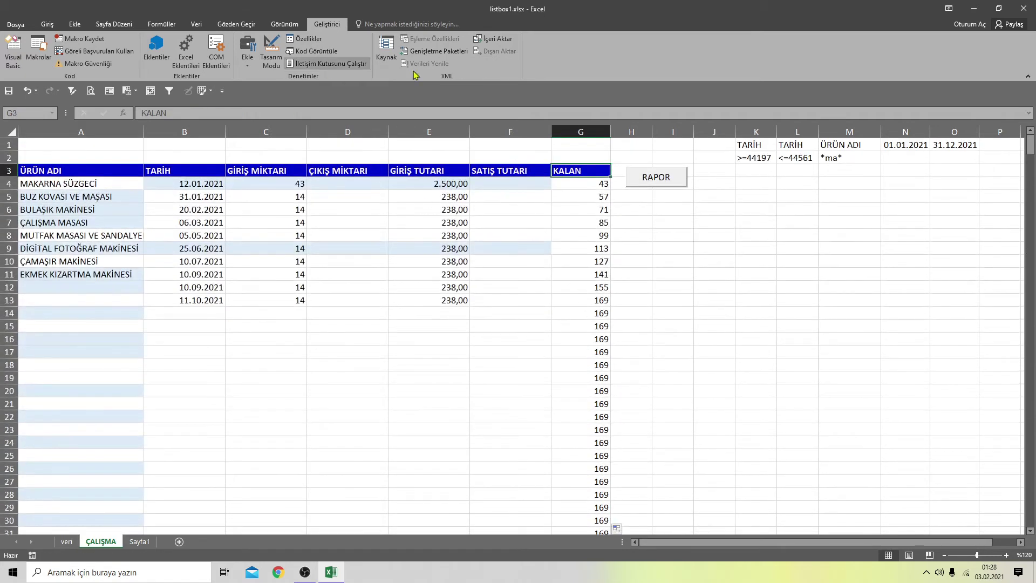
Wrap the G4 formula in a blank-date test: =EĞER(B4="";"";TOPLA($C$4:C4)-TOPLA($D$4:D4))
left_click(591, 184)
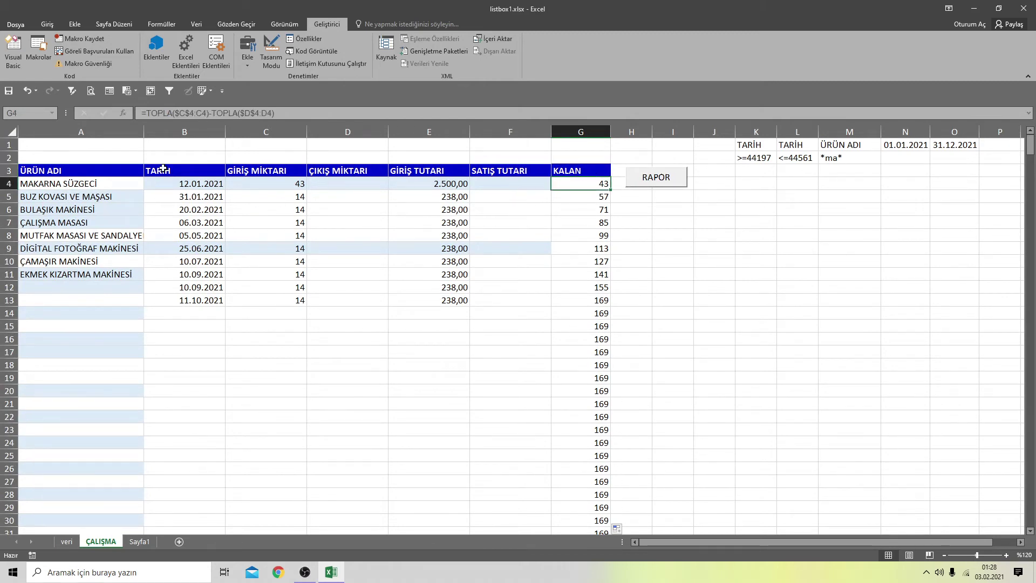
left_click(149, 112)
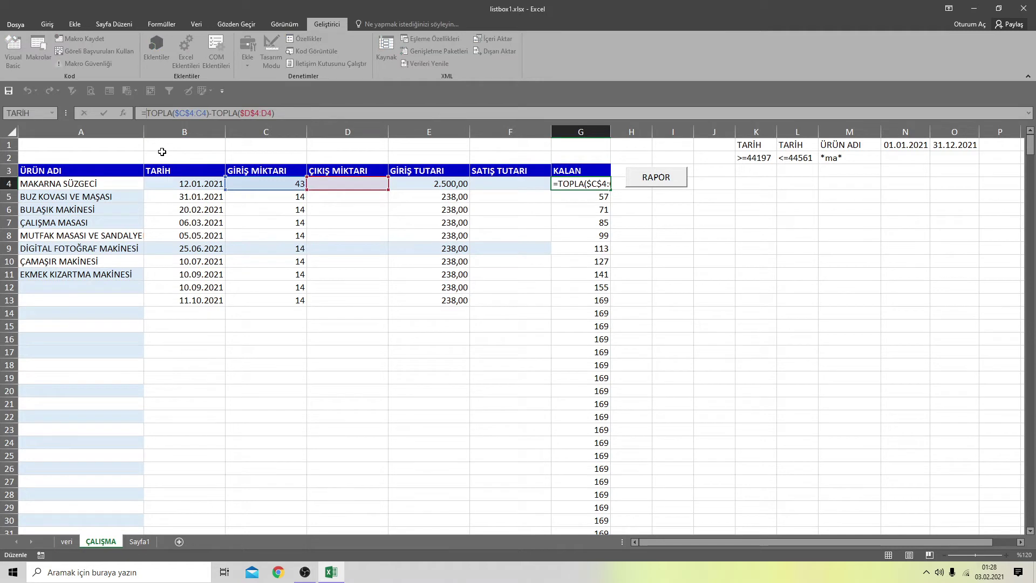
type("EĞE")
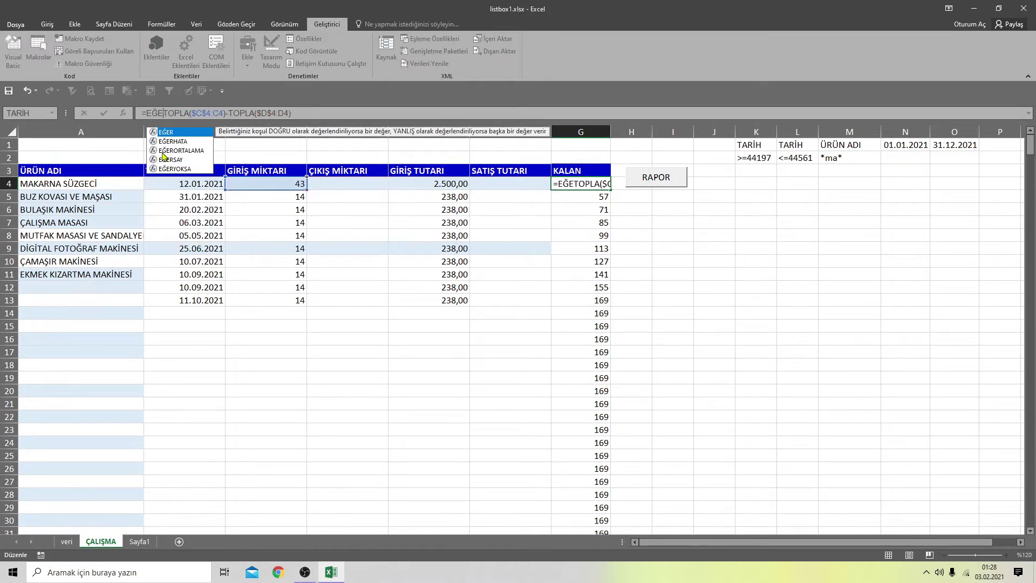
key("Tab")
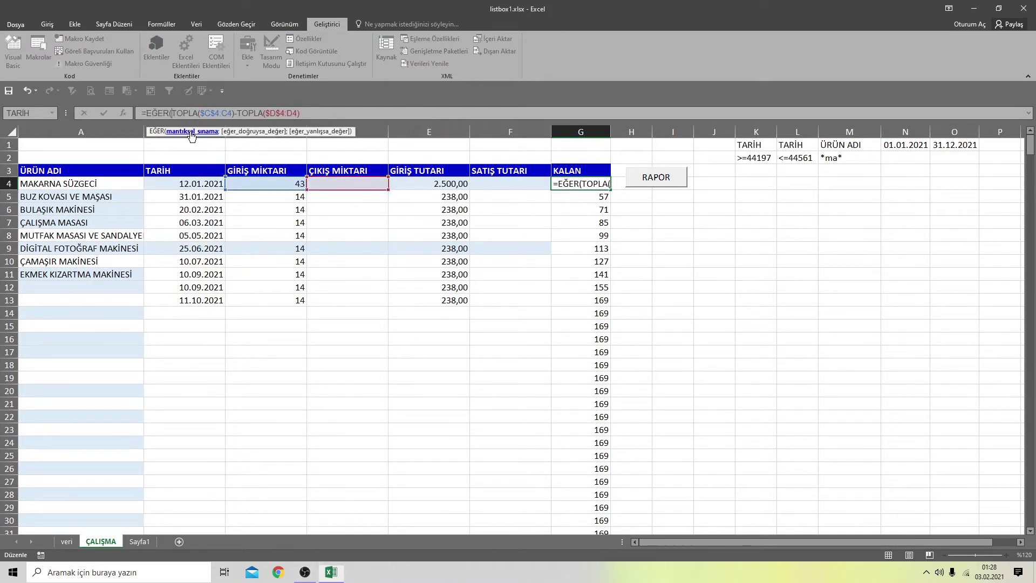
left_click(204, 184)
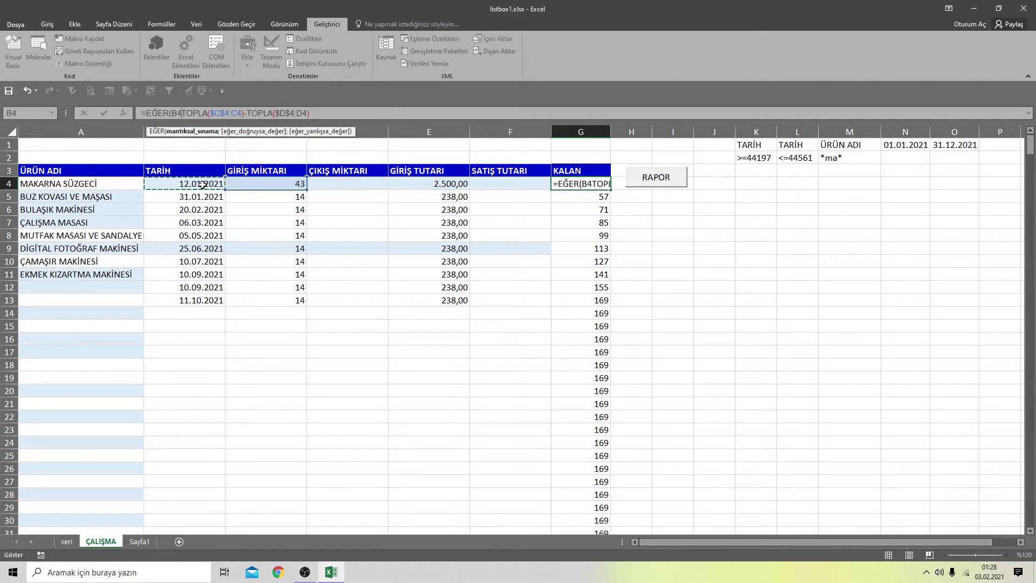
type("=\"\"")
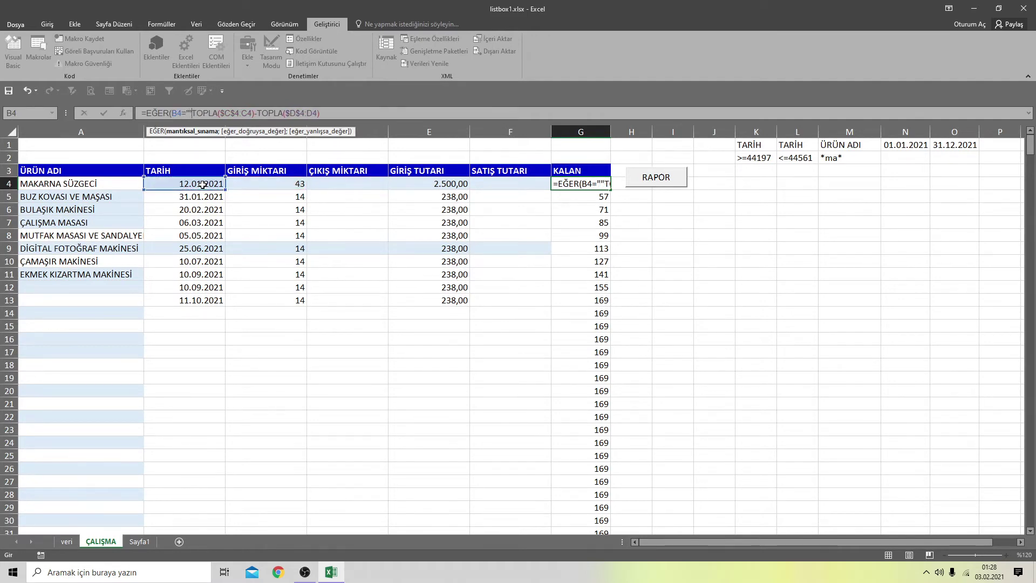
type(";\"\"")
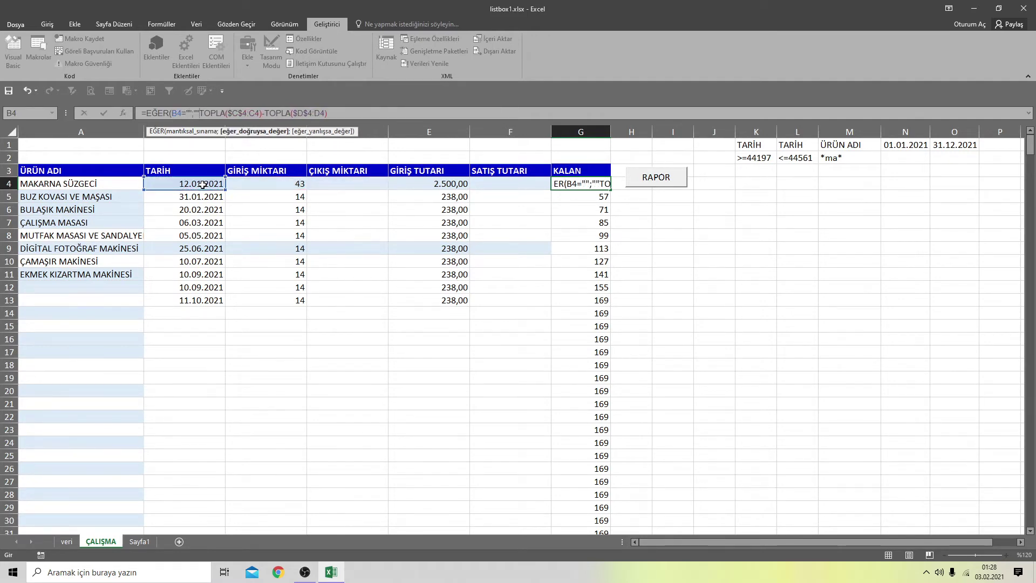
type(";")
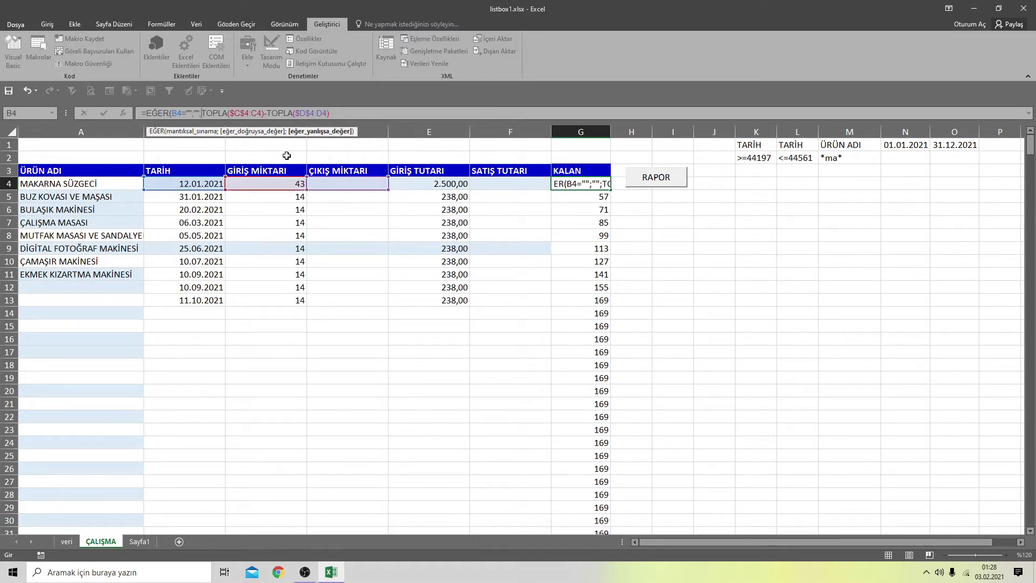
left_click(348, 116)
key("Tab")
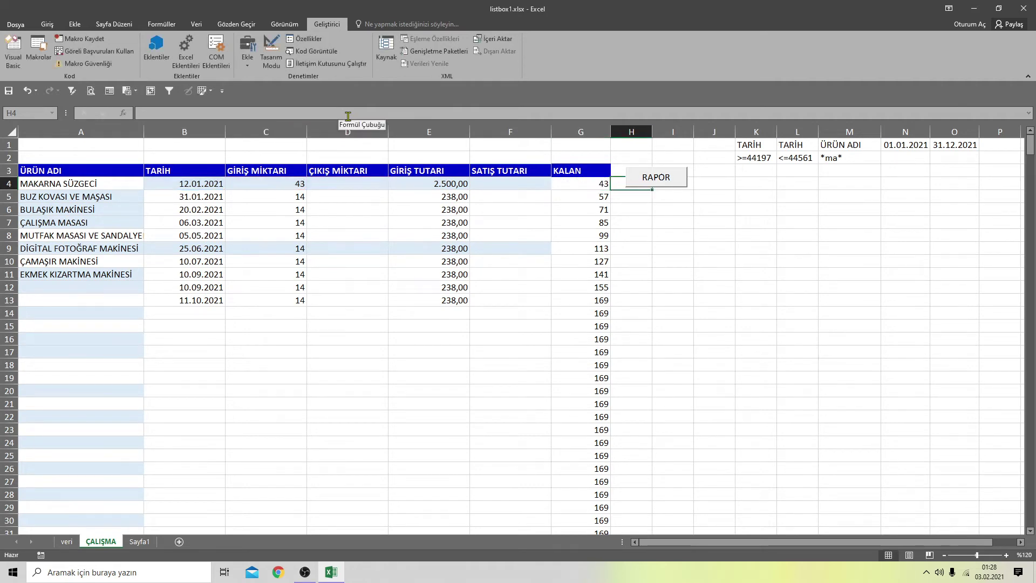
Fill the revised G4 formula down over the existing KALAN column formulas
left_click(596, 183)
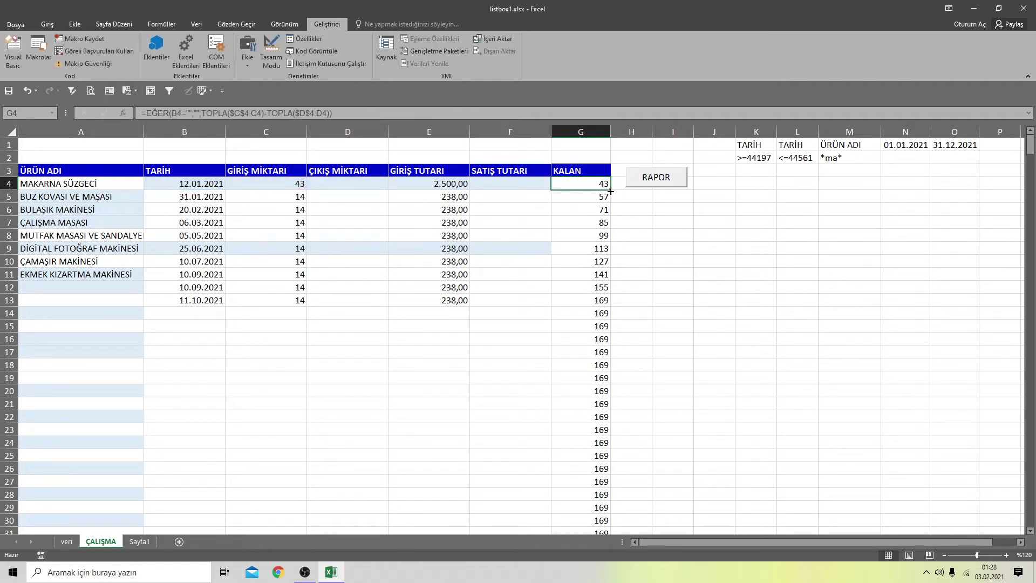
double_click(609, 192)
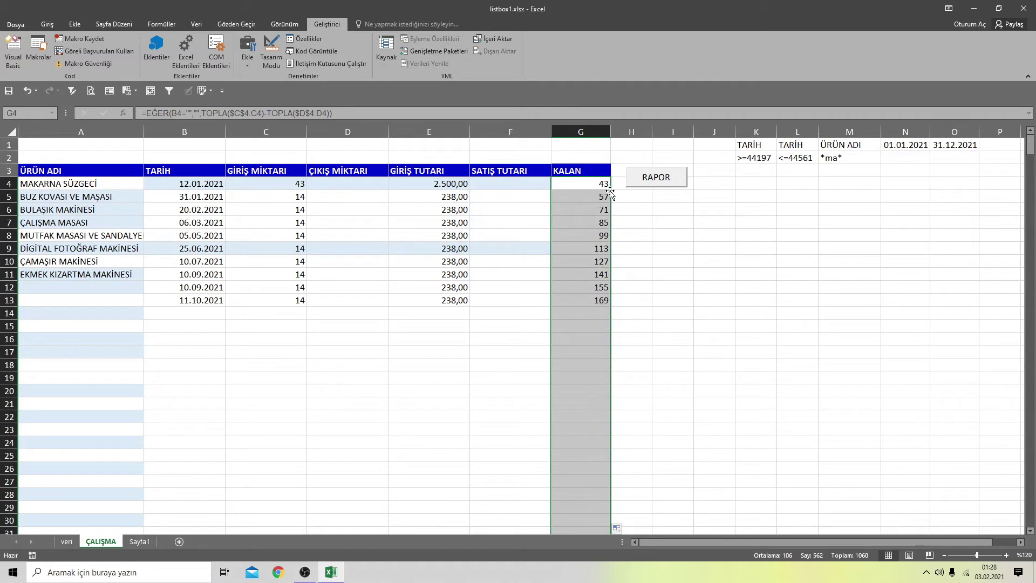
left_click(646, 286)
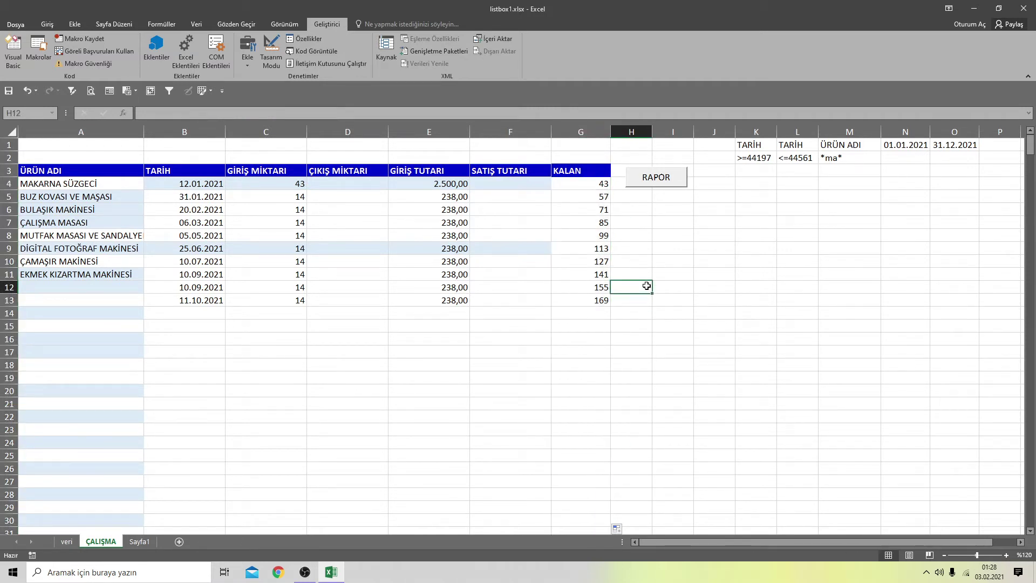
Switch to the Visual Basic editor and open UserForm1 in design view from the project tree
left_click(13, 54)
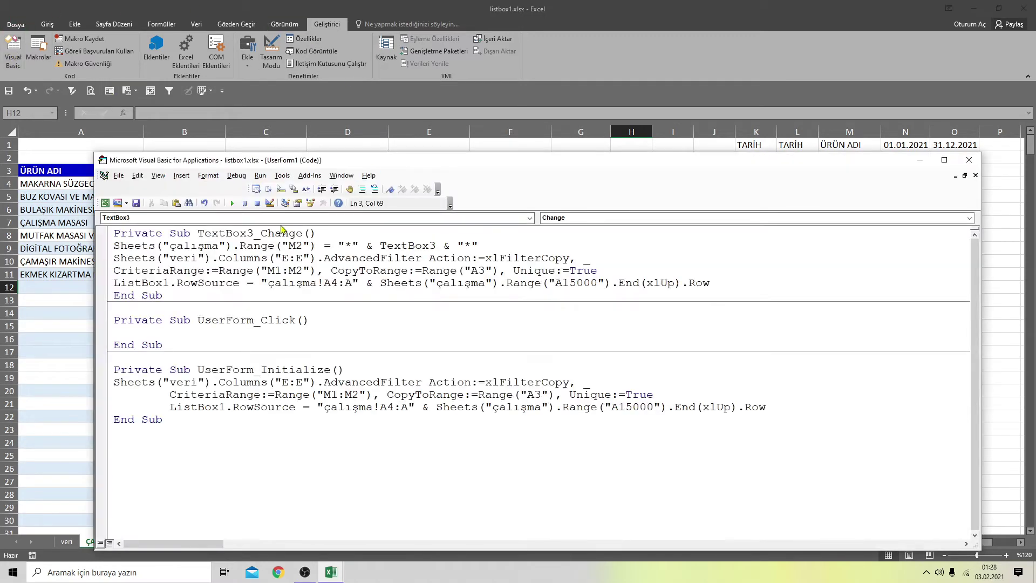
left_click(283, 202)
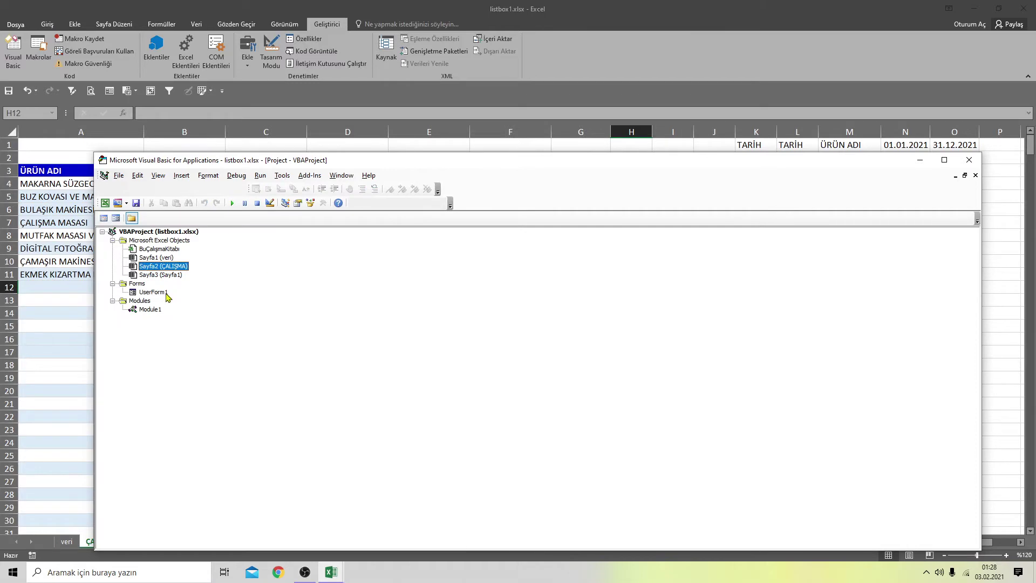
left_click(165, 295)
double_click(166, 295)
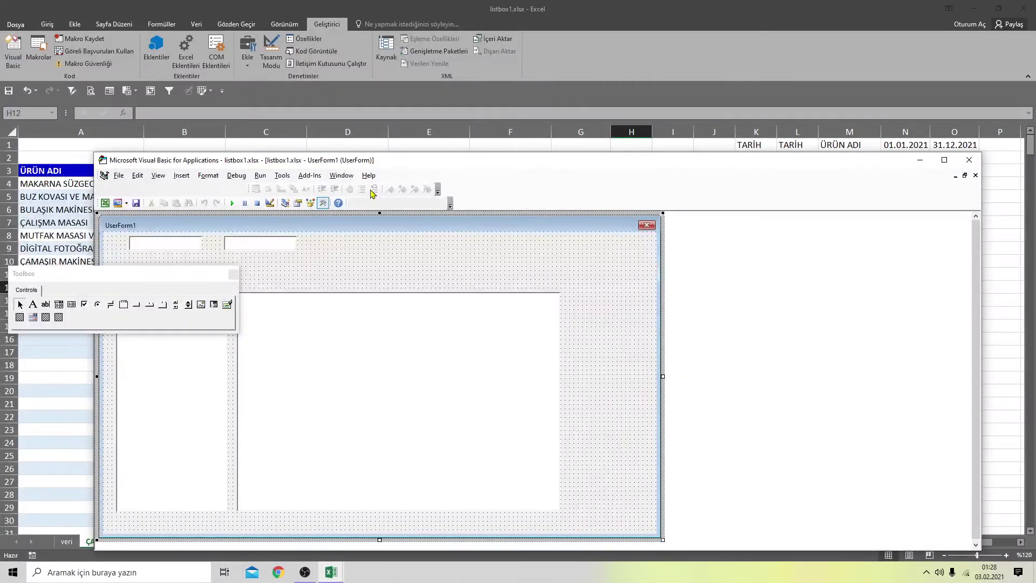
Open the code of the product list box ListBox1 and add a DblClick event procedure for it
left_click_drag(446, 167, 544, 92)
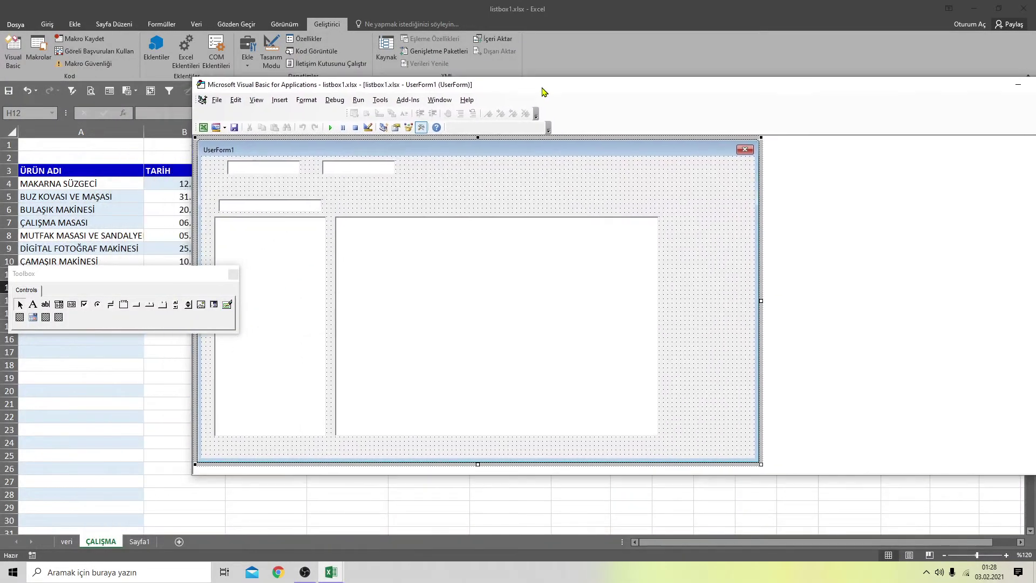
double_click(286, 272)
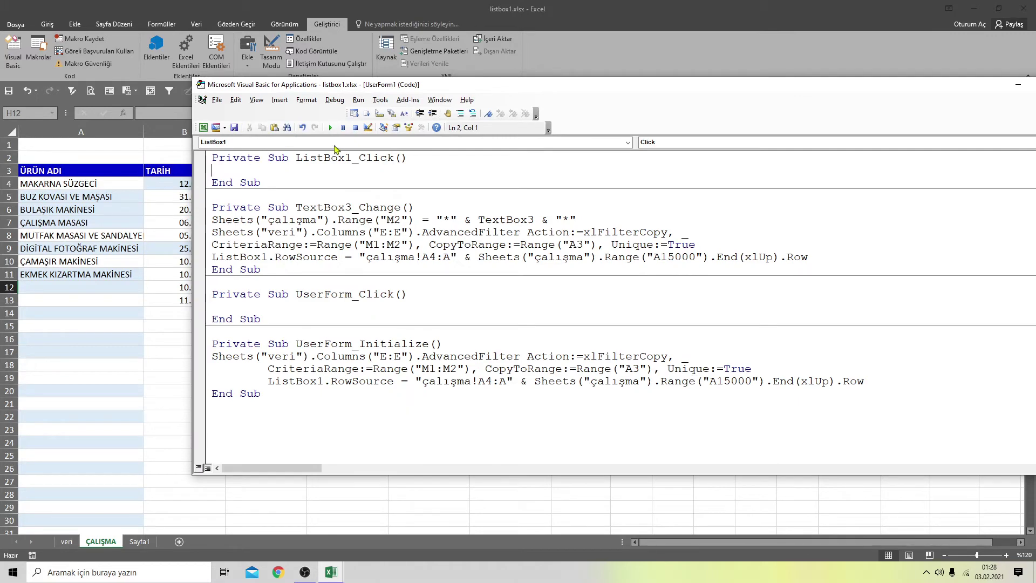
left_click_drag(496, 89, 500, 106)
left_click(651, 156)
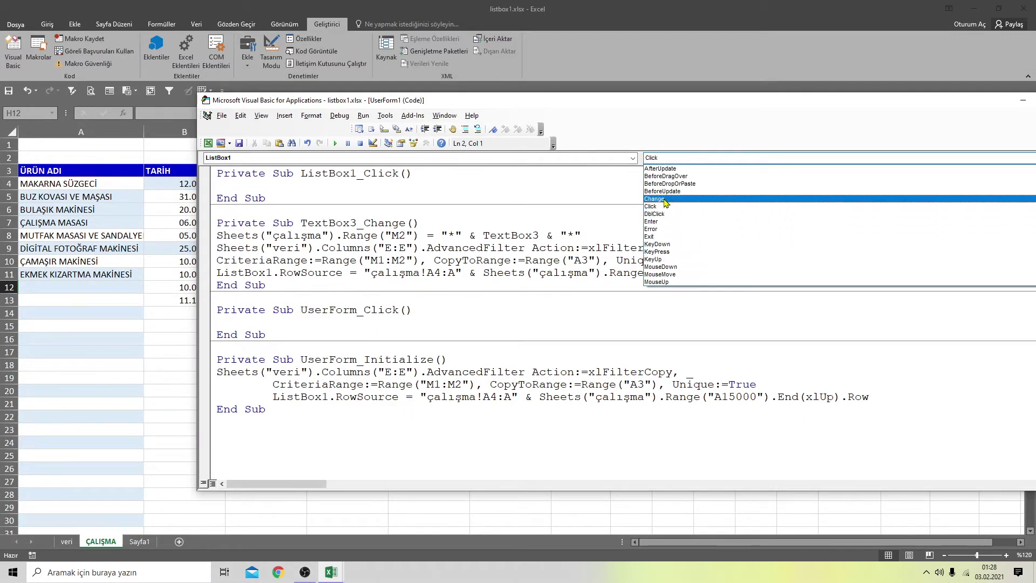
left_click(666, 217)
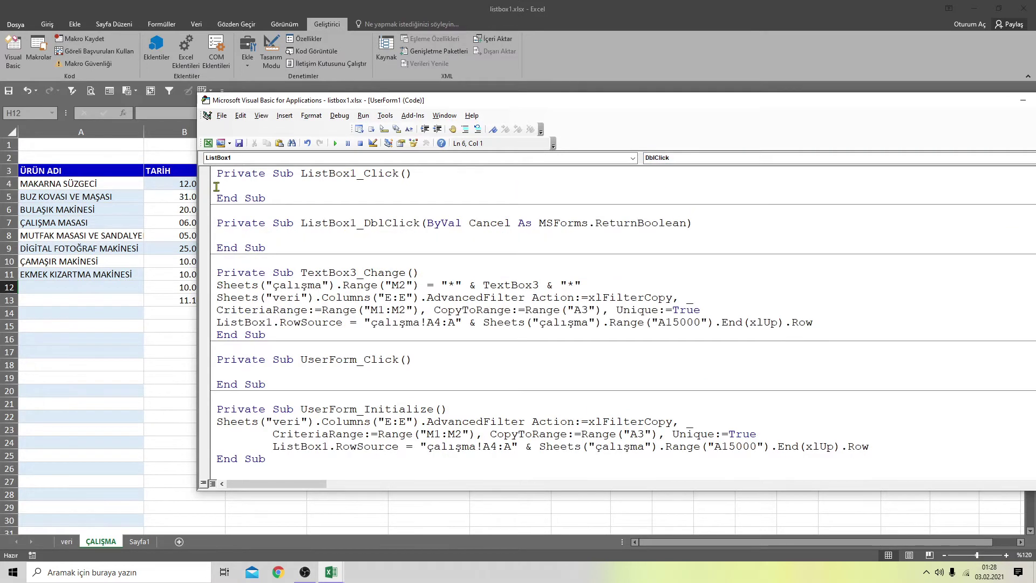
Delete the empty ListBox1_Click procedure and place the cursor in the body of ListBox1_DblClick
left_click_drag(217, 173, 272, 201)
key("Delete")
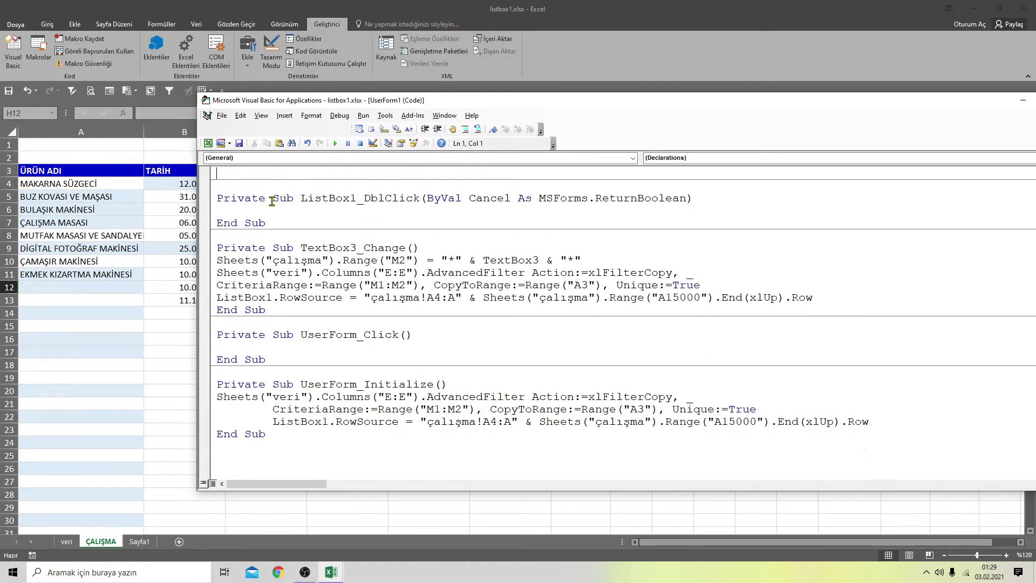
left_click(248, 210)
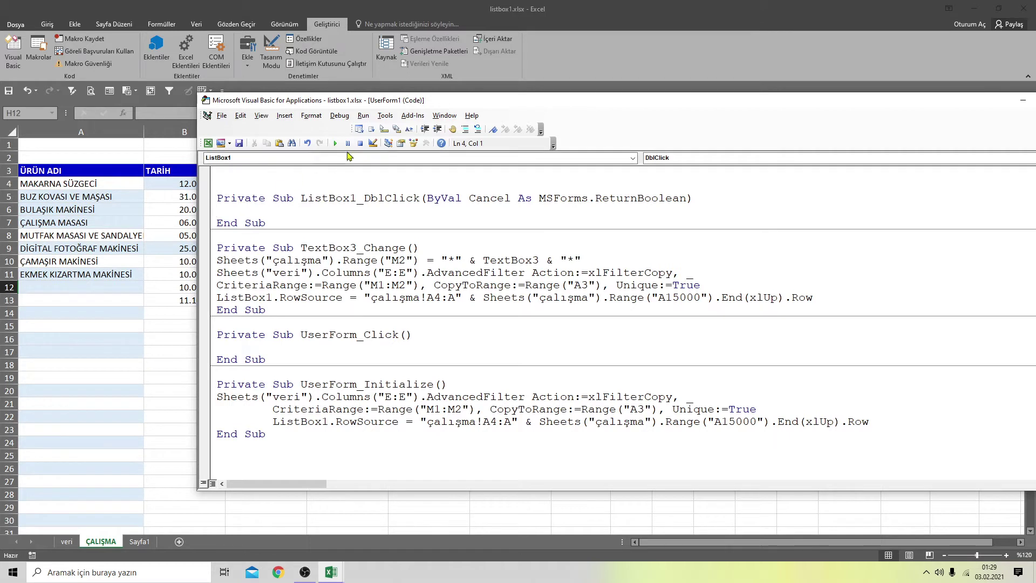
Switch to the Excel workbook and open the recorded LİSTE1 macro for editing in the Visual Basic editor
left_click_drag(497, 105, 592, 255)
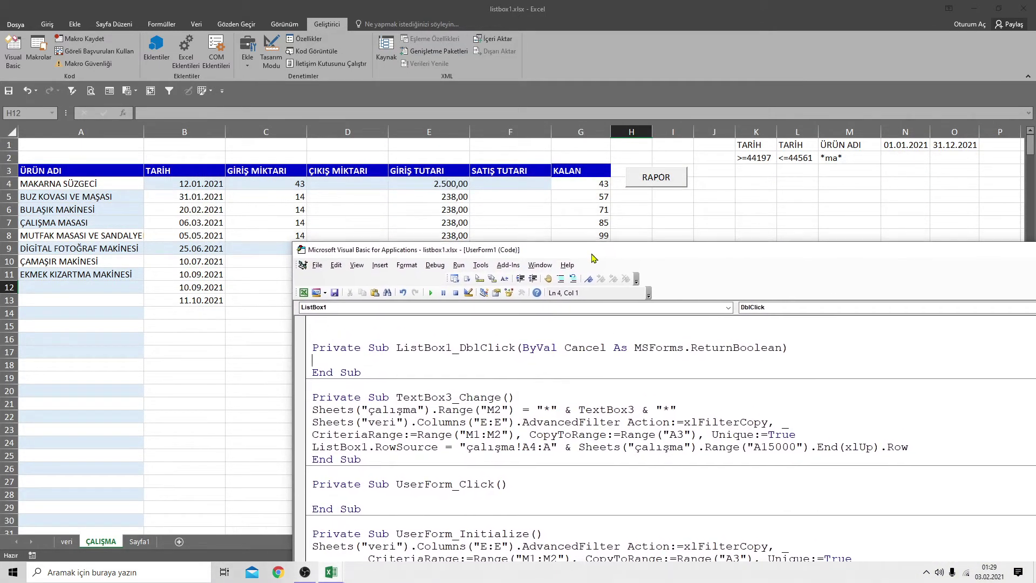
left_click(278, 223)
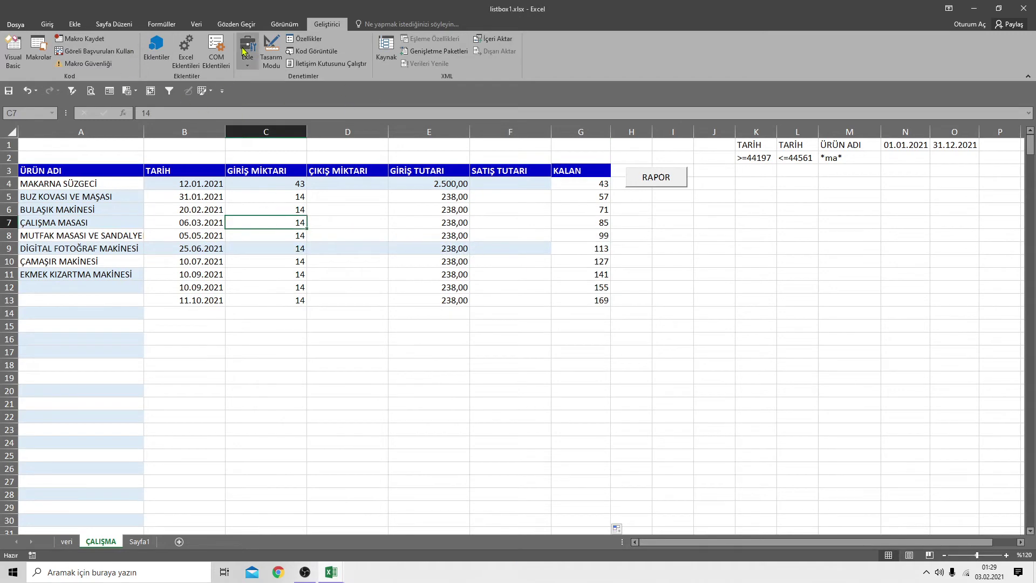
left_click(39, 49)
left_click(400, 237)
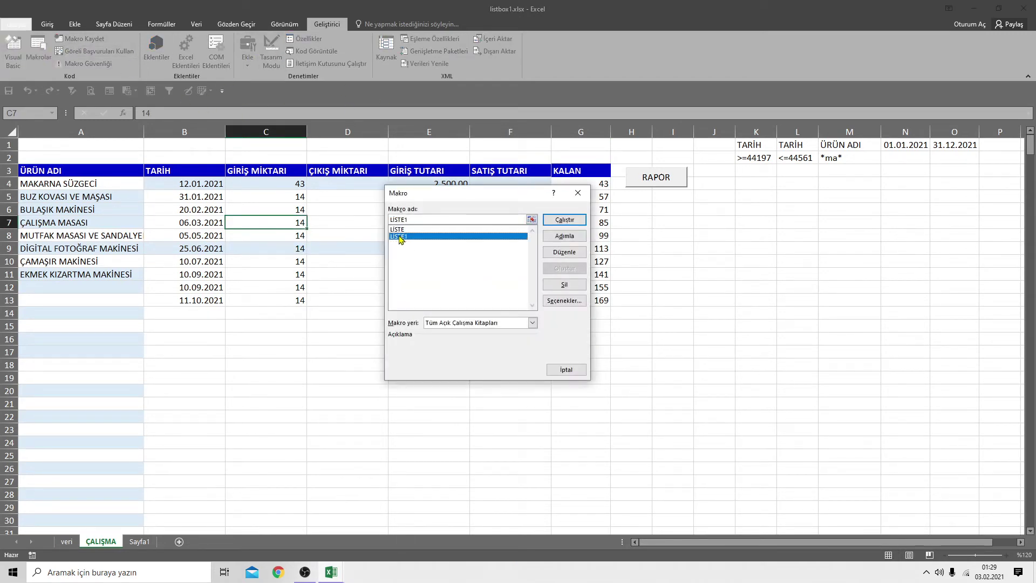
left_click(567, 254)
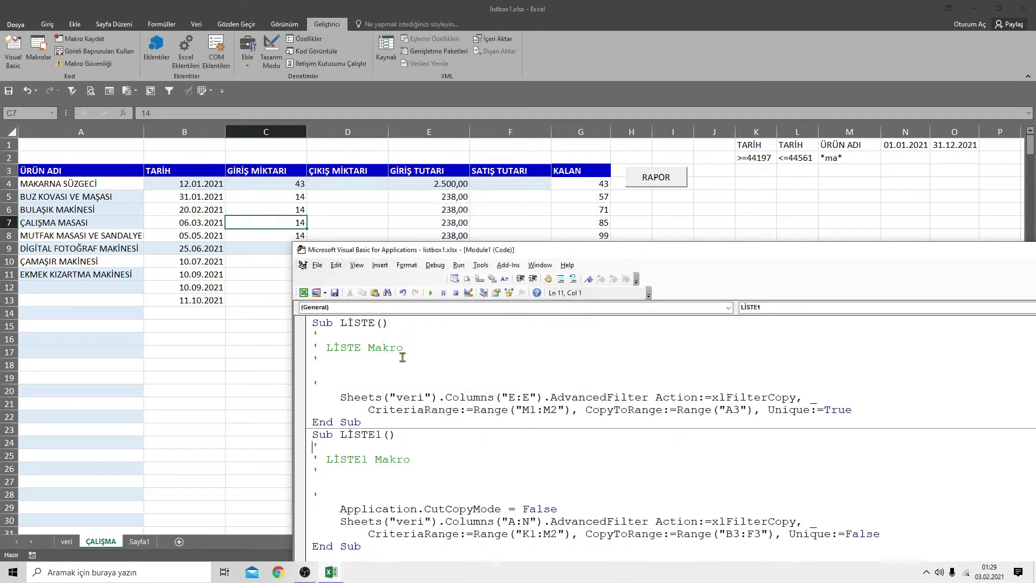
Copy the two-line AdvancedFilter statement for columns A:N from the LİSTE1 macro
left_click_drag(538, 250, 492, 143)
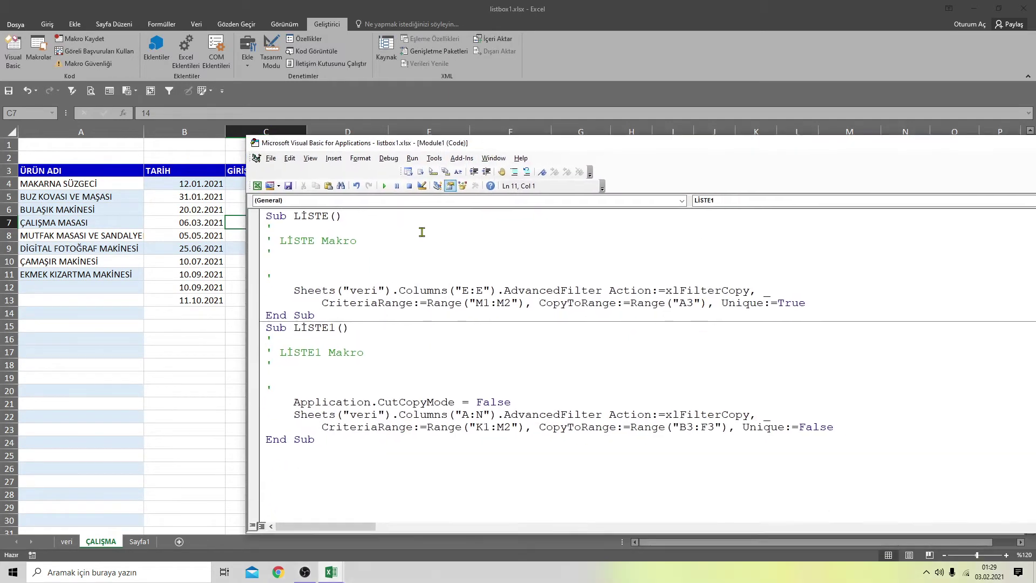
left_click_drag(295, 414, 692, 423)
left_click(541, 453)
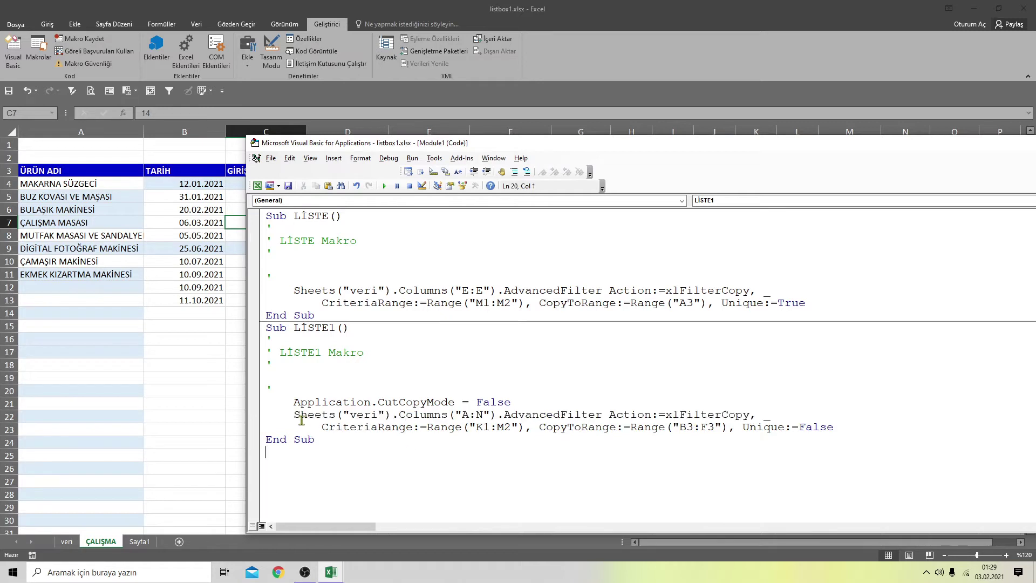
left_click_drag(294, 414, 848, 425)
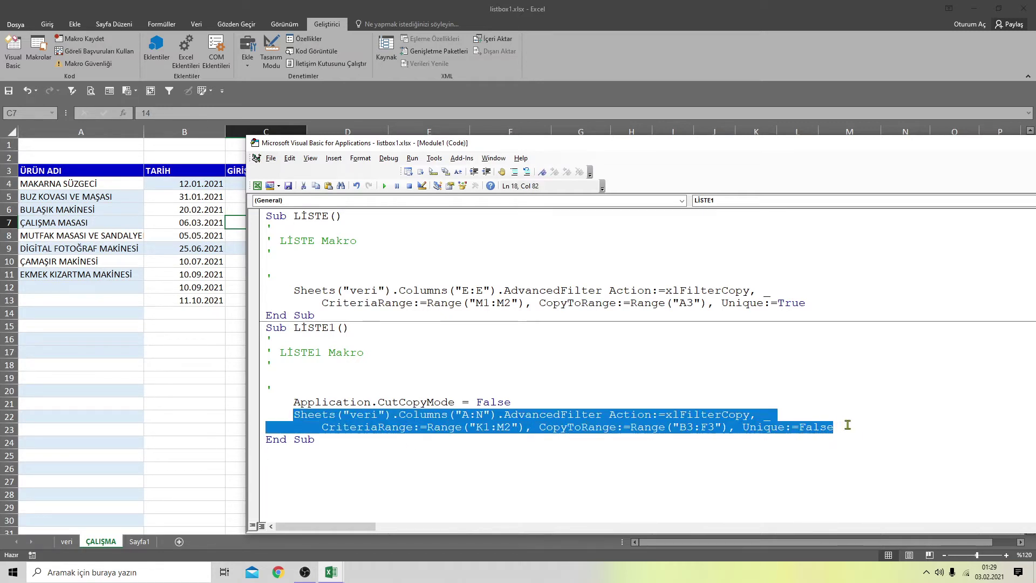
right_click(734, 428)
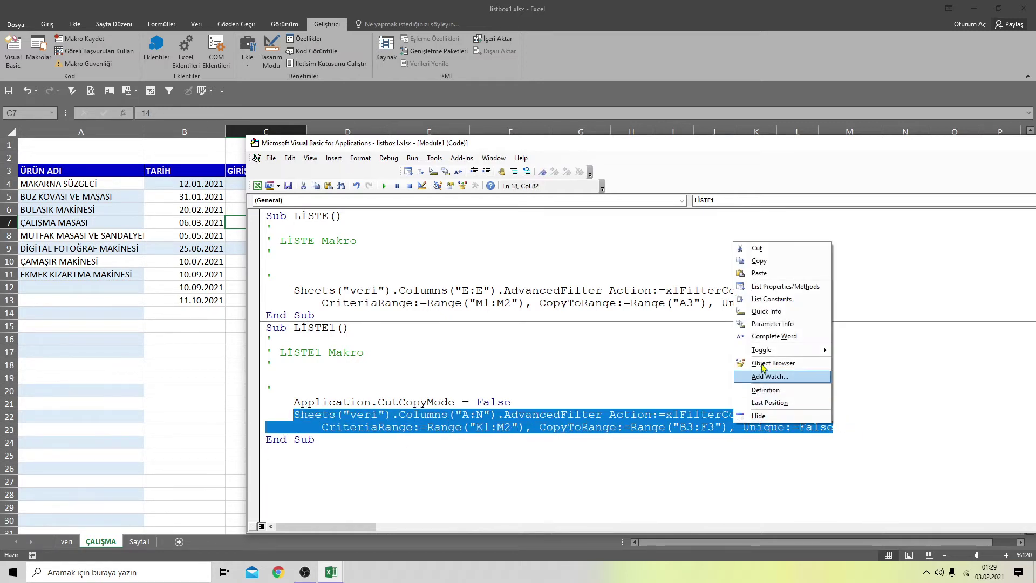
left_click(752, 262)
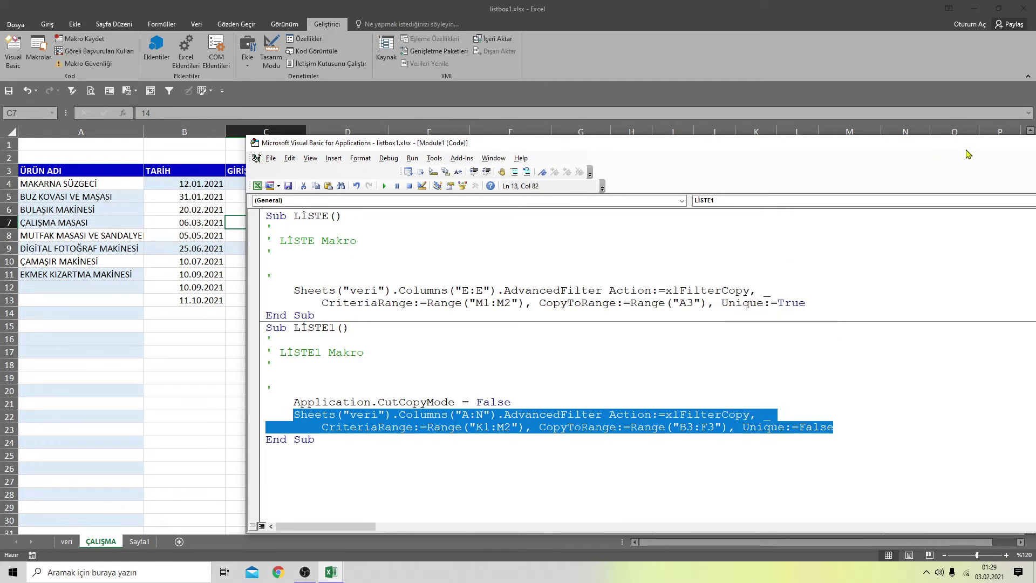
Paste the copied AdvancedFilter statement into the ListBox1 double-click procedure of UserForm1
left_click_drag(967, 151, 835, 165)
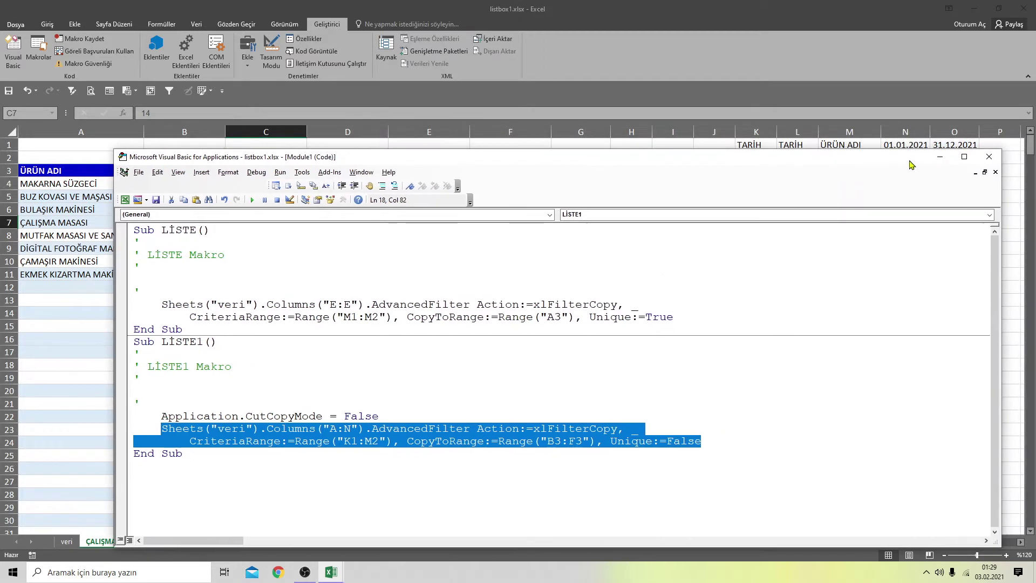
left_click(304, 200)
double_click(185, 289)
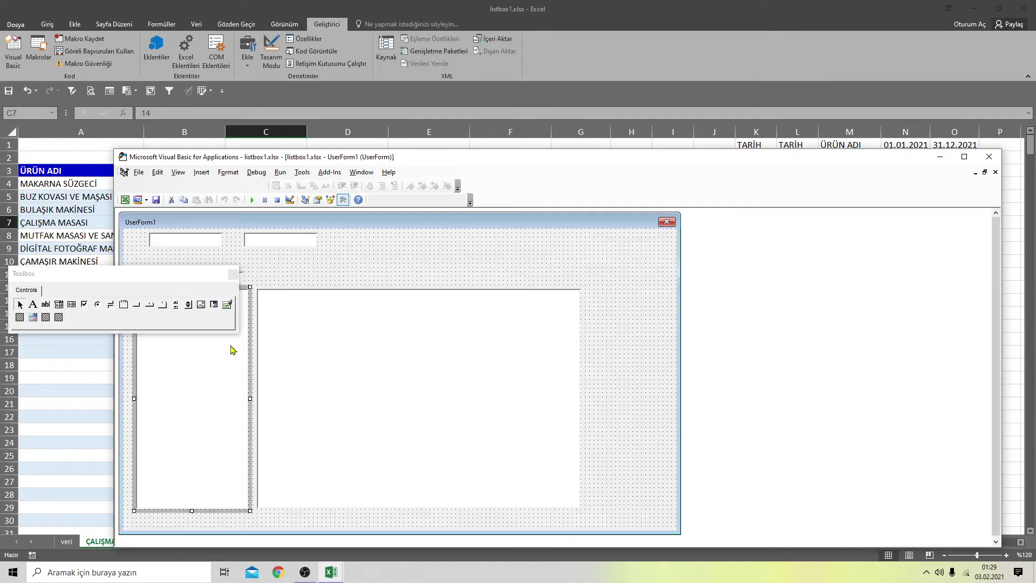
double_click(226, 365)
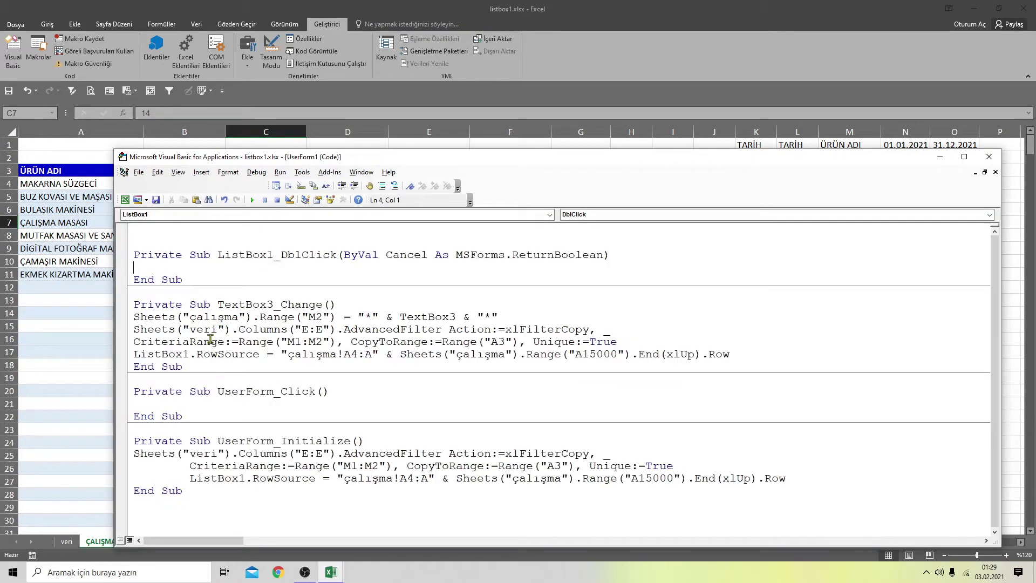
right_click(146, 263)
left_click(173, 293)
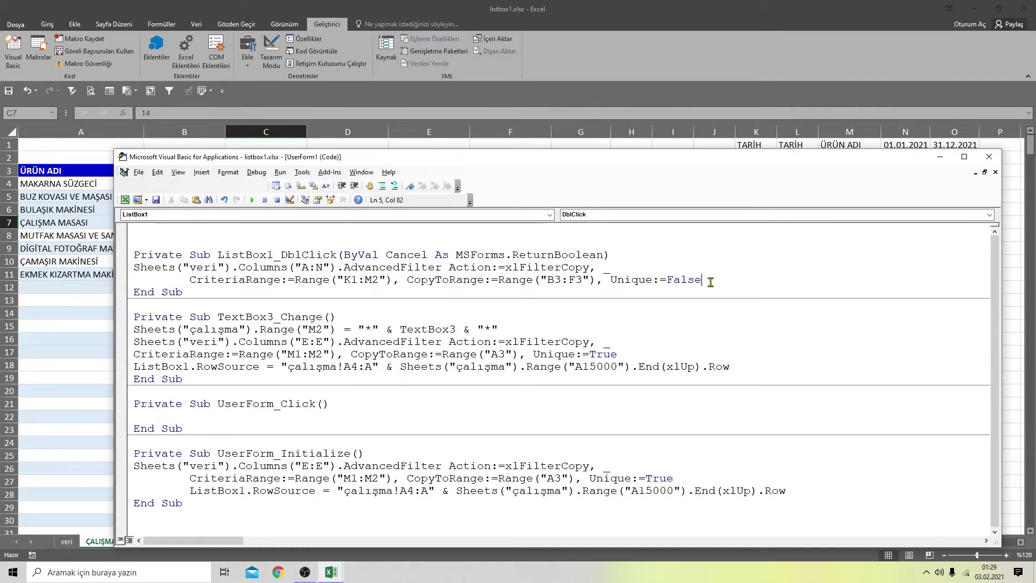
Copy the ListBox1.RowSource line from UserForm_Initialize onto a new line at the end of the ListBox1_DblClick procedure
left_click_drag(190, 491, 522, 498)
left_click_drag(805, 499, 822, 495)
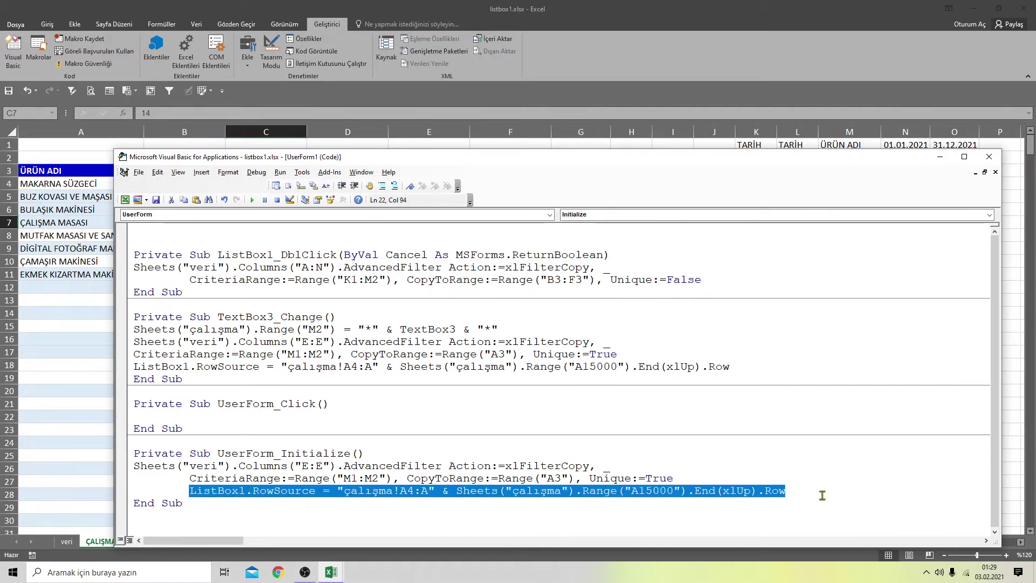
right_click(782, 492)
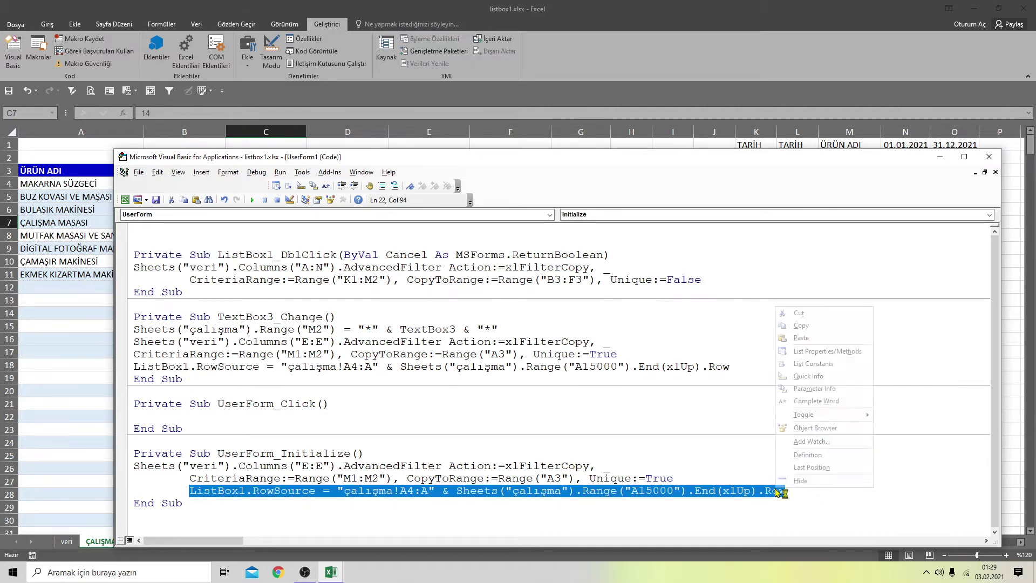
left_click(802, 325)
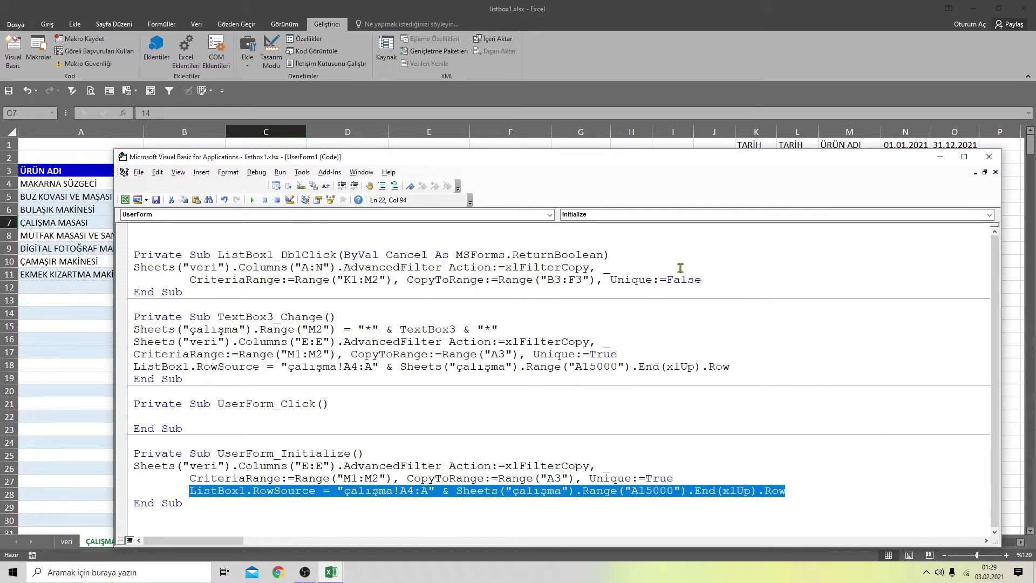
left_click(715, 279)
key("Return")
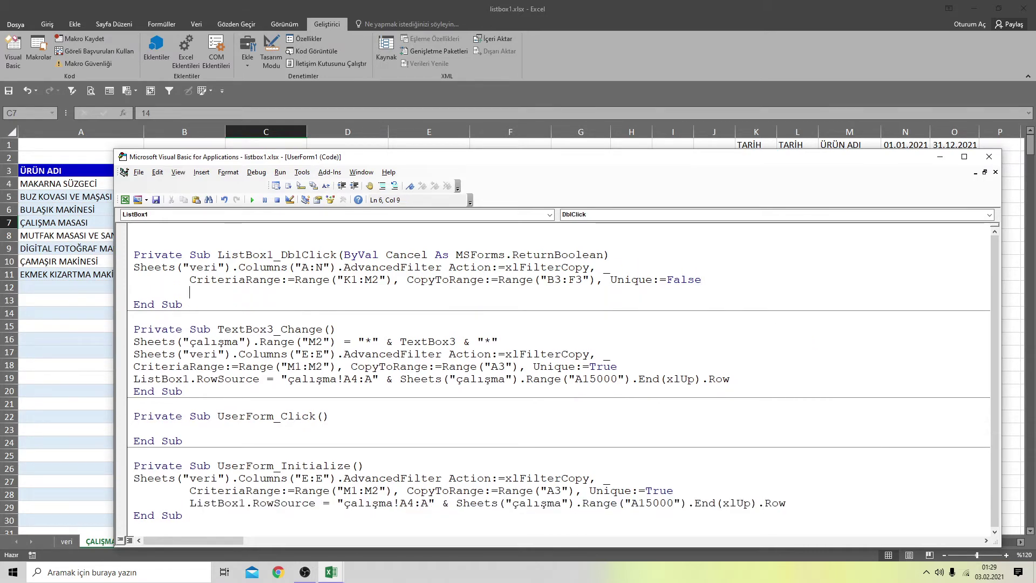
key("ctrl+v")
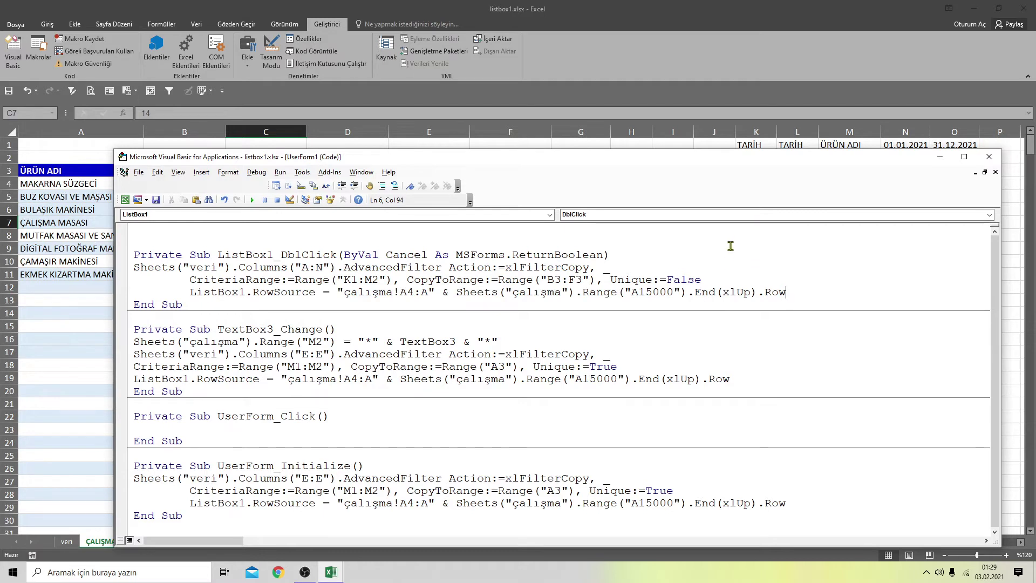
Adapt the pasted RowSource line to ListBox2, with source range çalışma!B4:G and last-row lookup cell B15000
left_click(246, 292)
key("BackSpace")
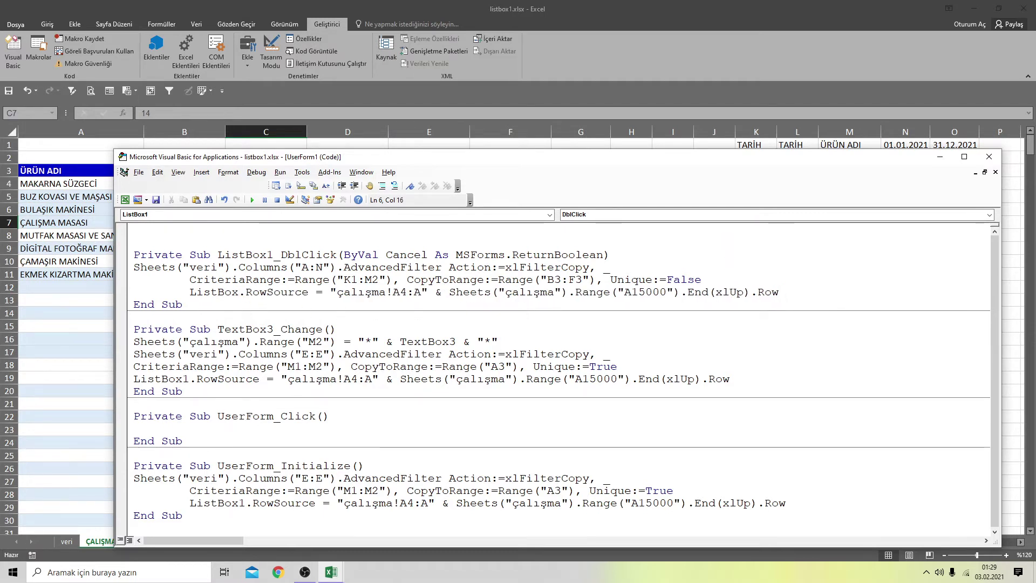
type("2")
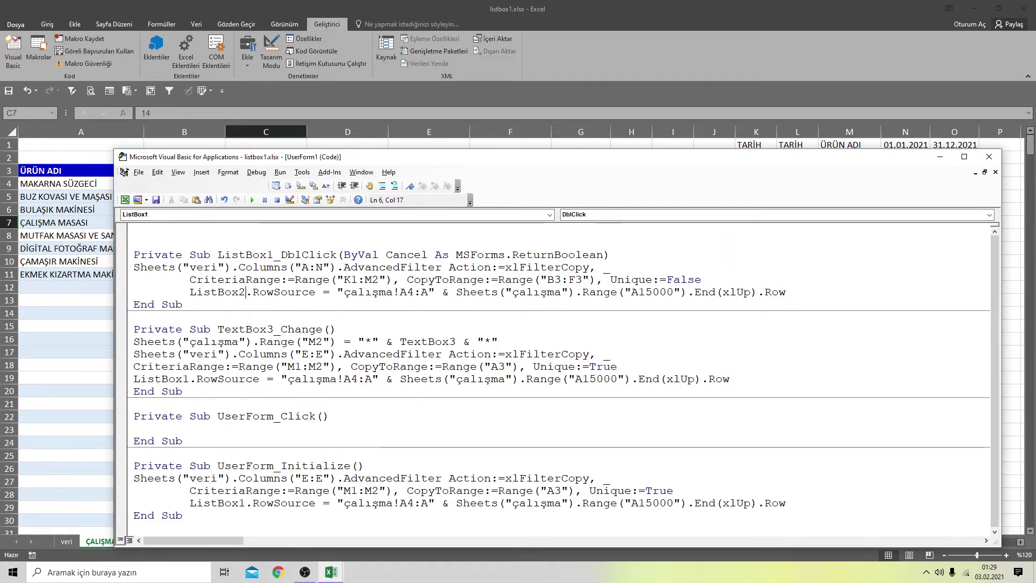
left_click(402, 292)
key("Delete")
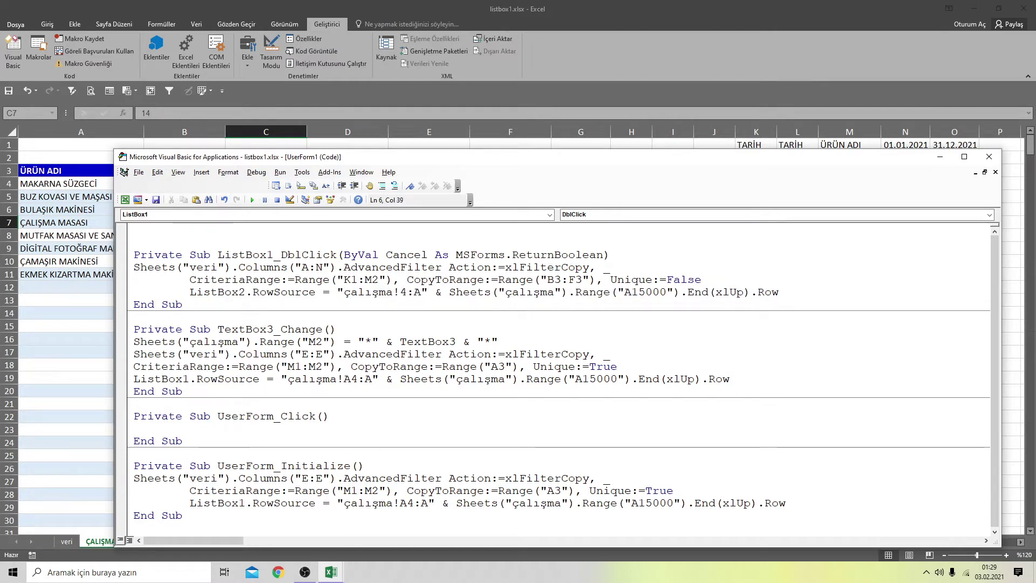
type("B")
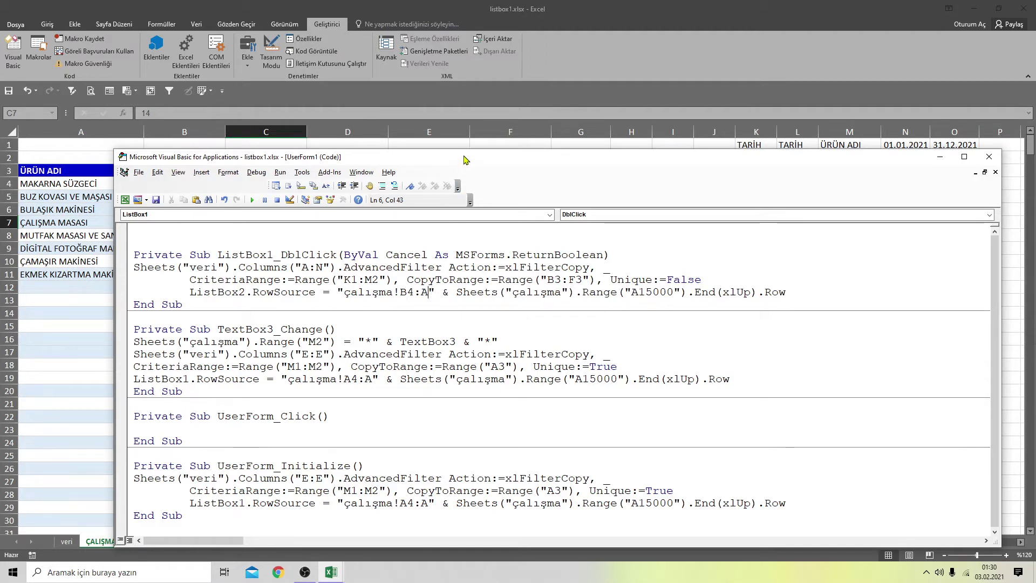
mouse_move(462, 161)
left_mouse_down()
mouse_move(468, 250)
mouse_move(482, 160)
left_mouse_up()
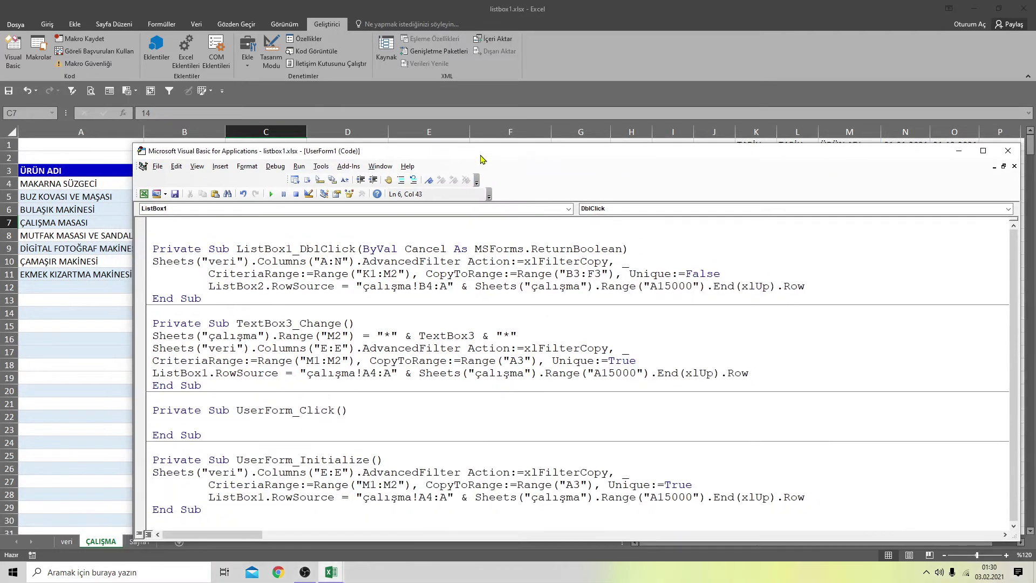
key("BackSpace")
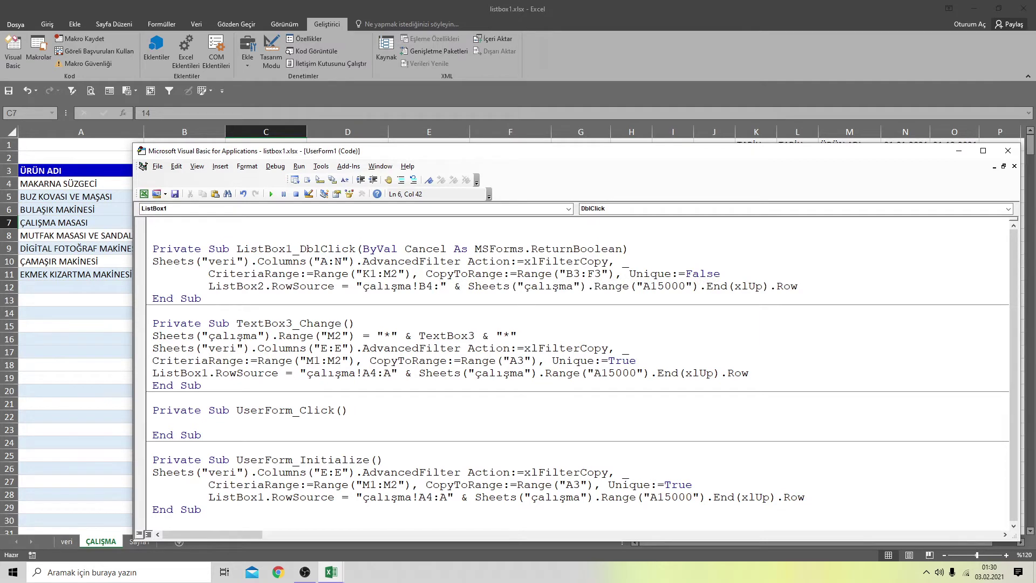
type("G")
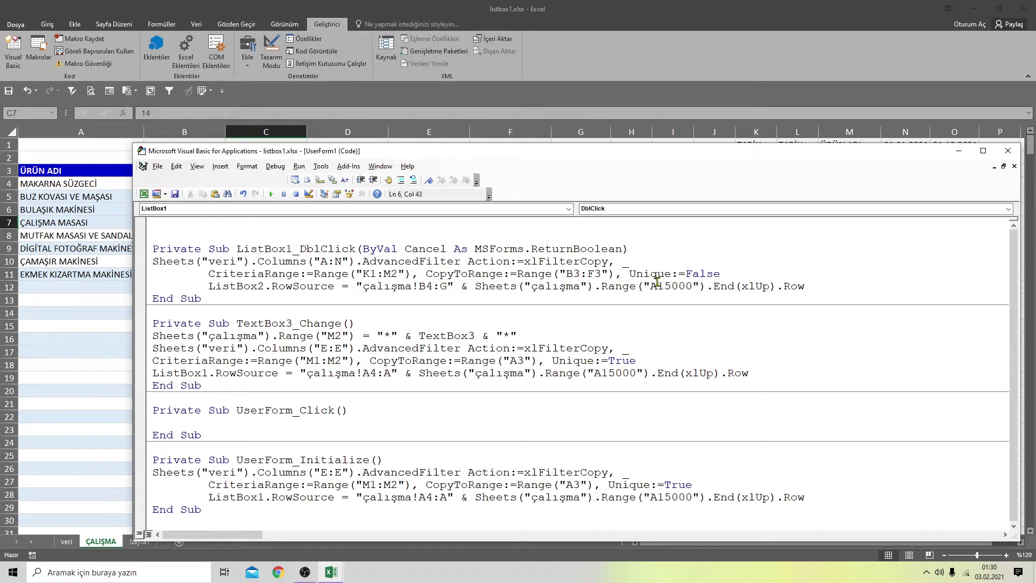
key("BackSpace")
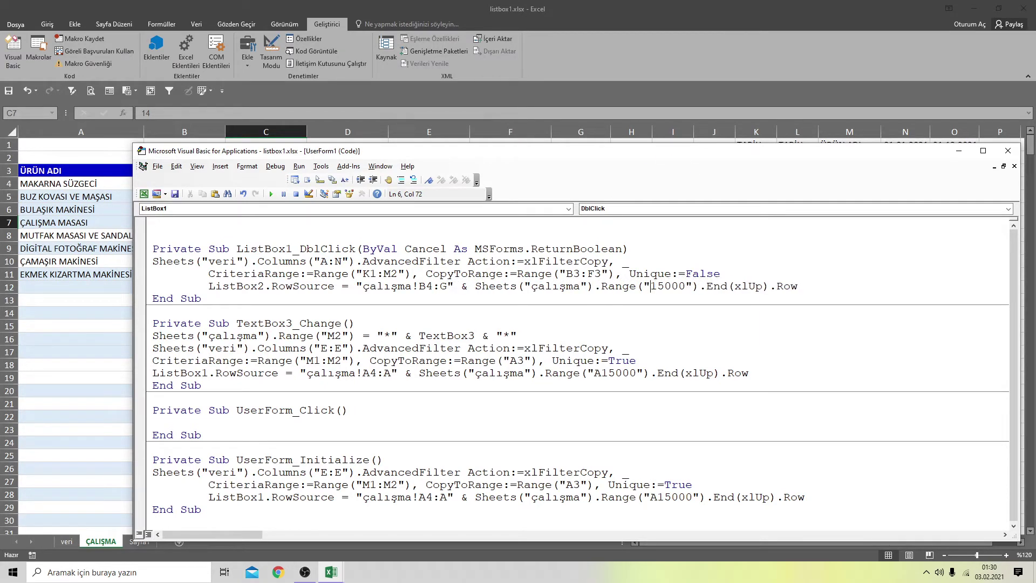
type("B")
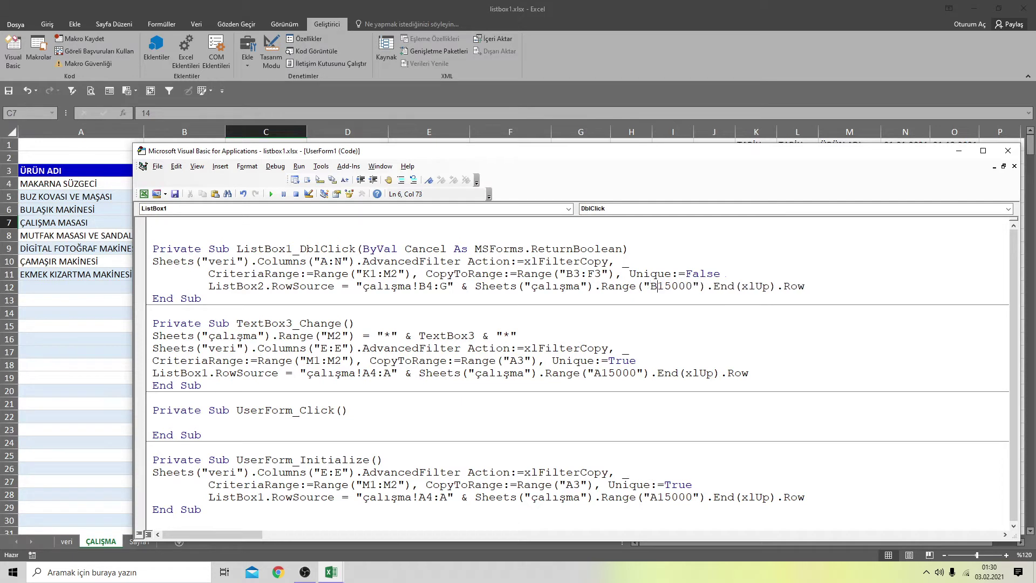
Add a line above the filter statement in ListBox1_DblClick containing a copy of the Sheets("çalışma").Range("B15000") expression
left_click(478, 295)
key("Return")
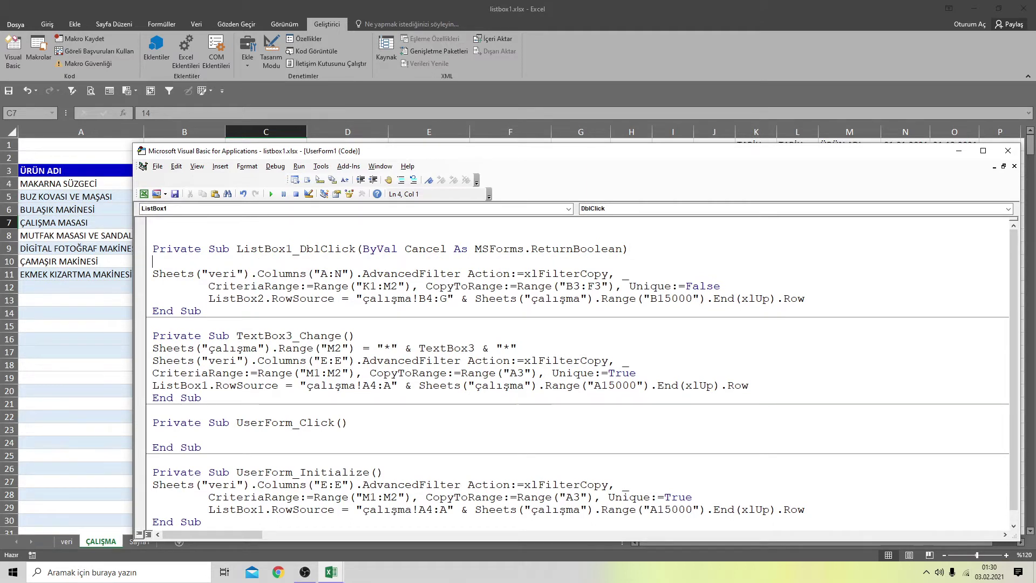
left_click_drag(473, 299, 704, 300)
right_click(705, 301)
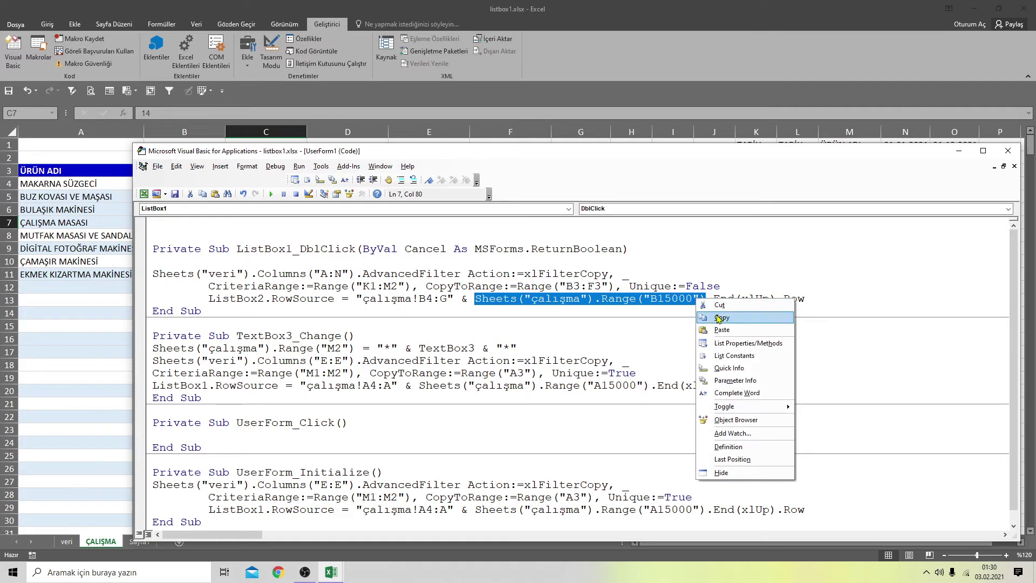
left_click(721, 320)
left_click(175, 256)
right_click(175, 256)
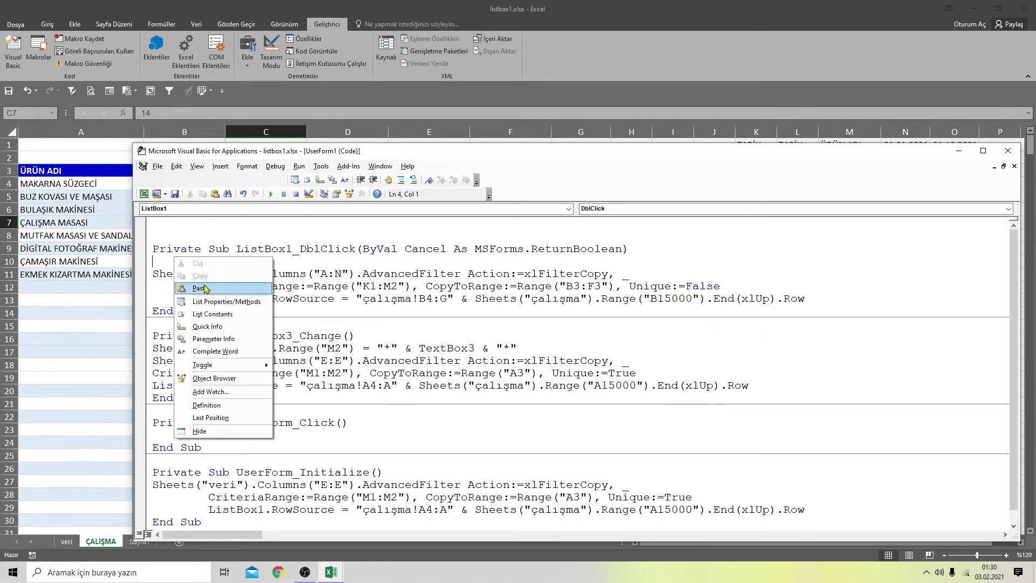
left_click(208, 289)
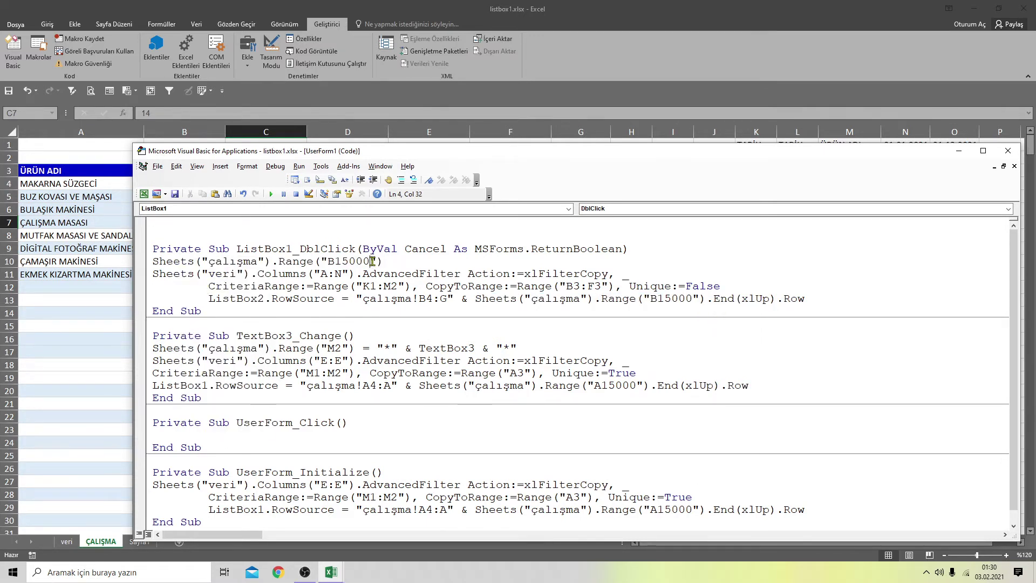
Replace the cell reference in the newly added Sheets("çalışma").Range line with M2
key("BackSpace")
key("BackSpace")
key("BackSpace")
key("BackSpace")
key("BackSpace")
key("BackSpace")
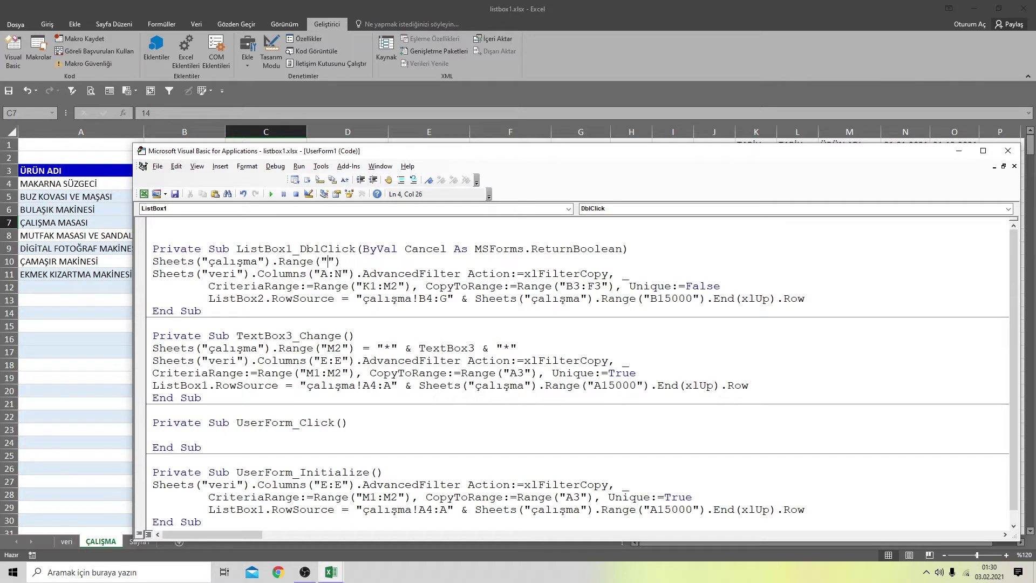
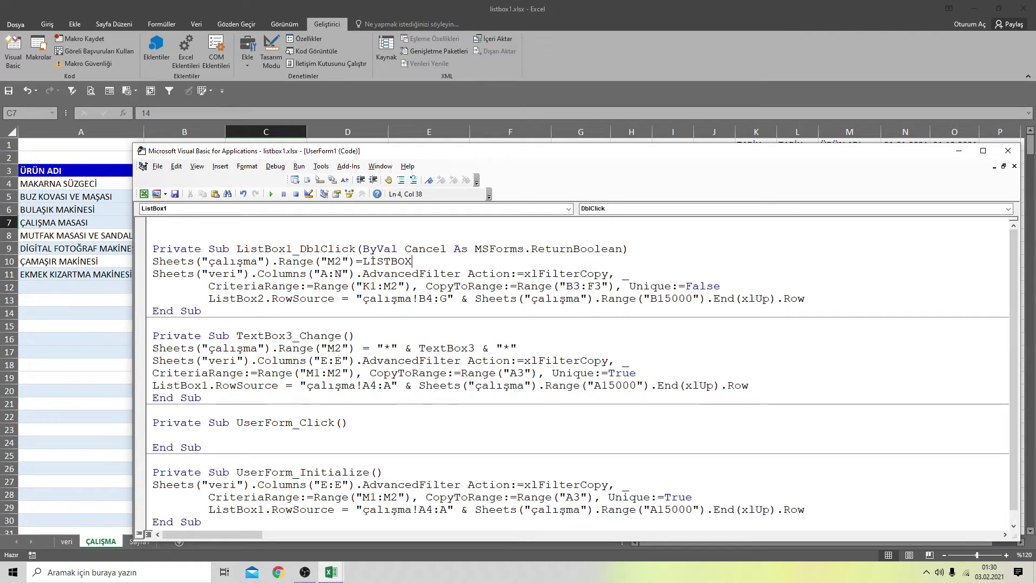
Complete the Range("M2") line so that it equals ListBox1.Value, and close the code editor to return to the ÇALIŞMA sheet
key("BackSpace")
key("BackSpace")
key("BackSpace")
key("BackSpace")
key("BackSpace")
key("BackSpace")
key("BackSpace")
key("BackSpace")
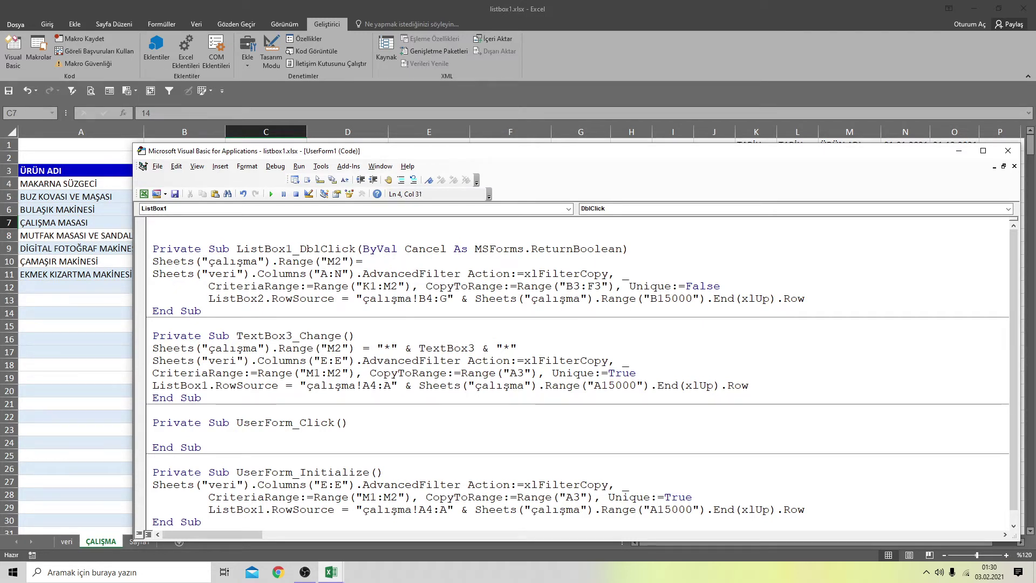
type("listb")
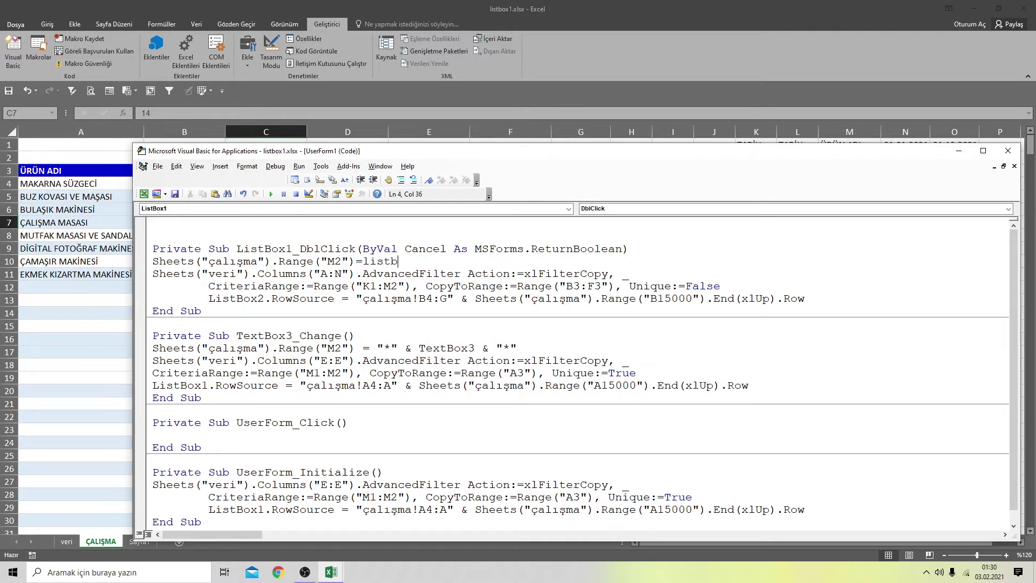
type("ox1")
type(".v")
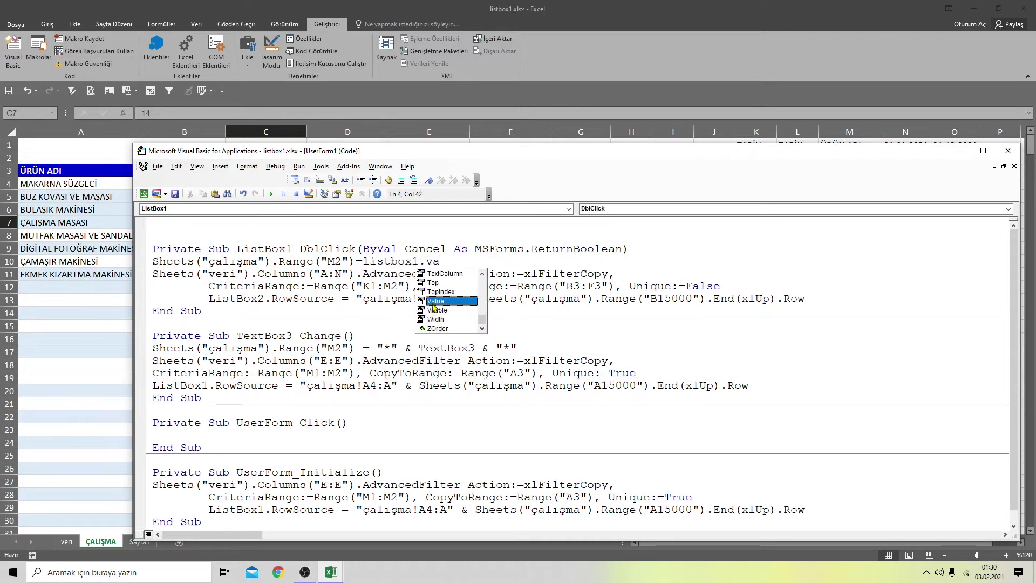
type("a")
key("Tab")
left_click(539, 335)
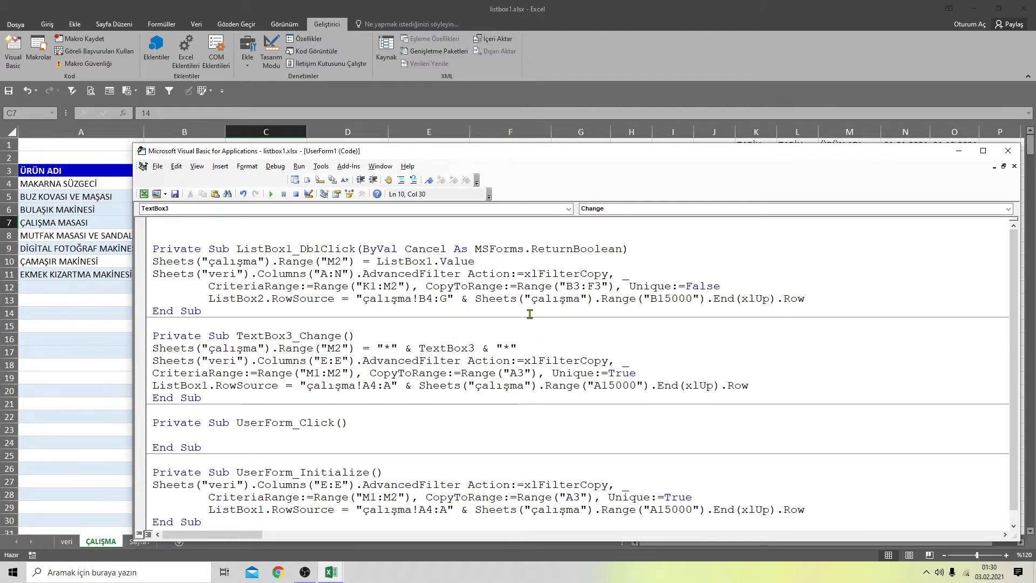
left_click(1008, 151)
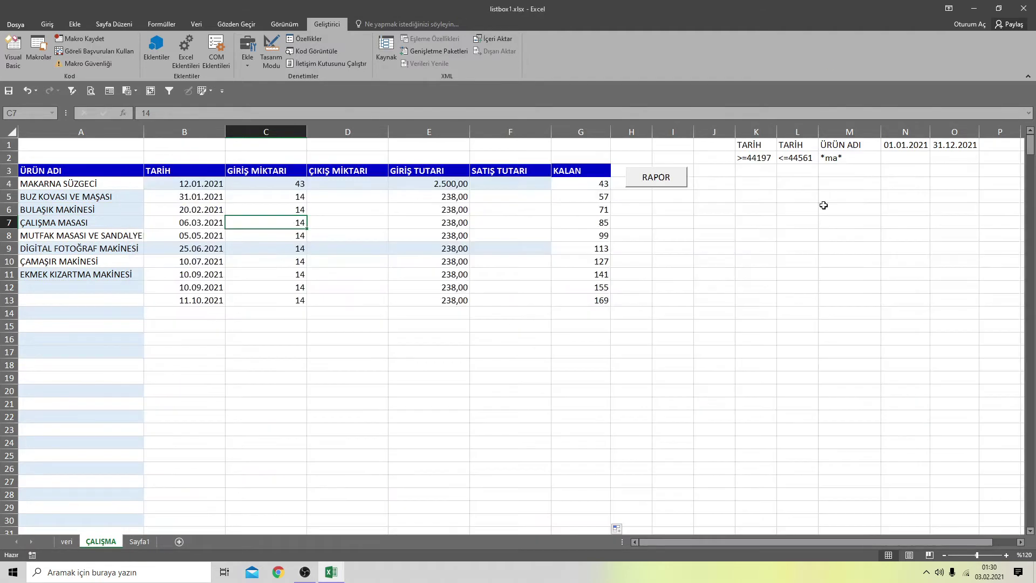
left_click(719, 284)
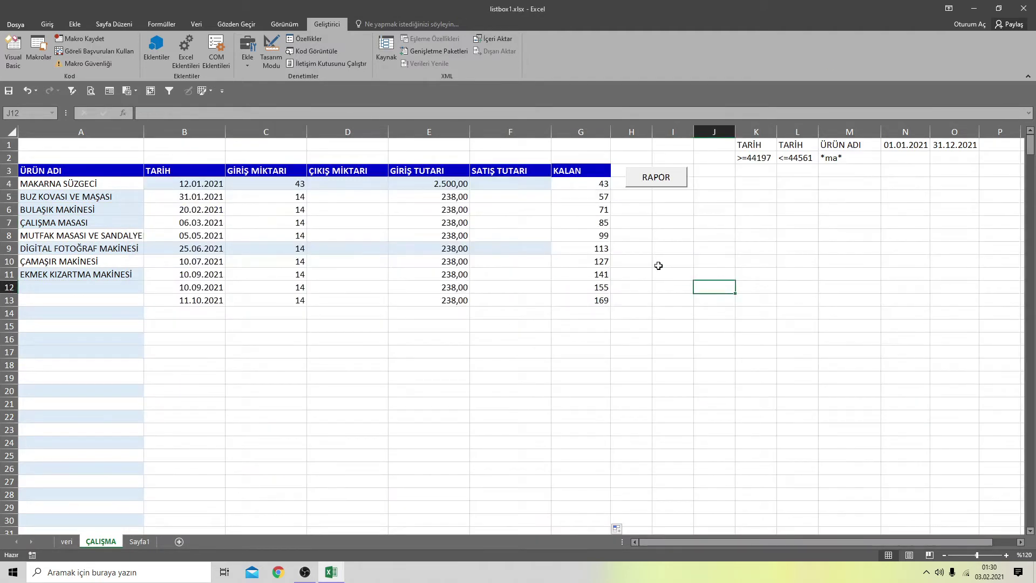
Run the RAPOR form, load the MİKRODALGA FIRIN records into the results list, and close the form
left_click(667, 184)
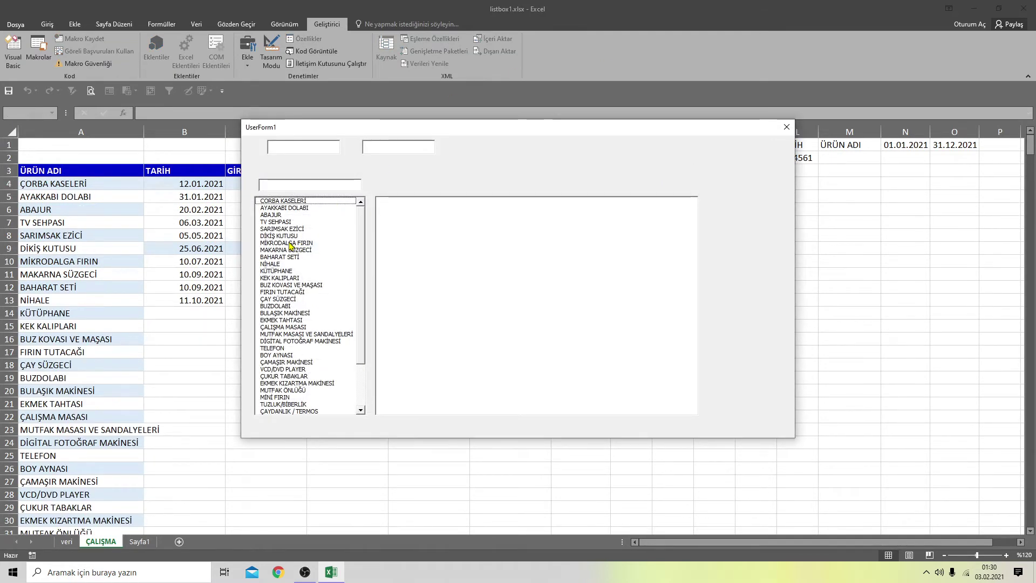
left_click(290, 243)
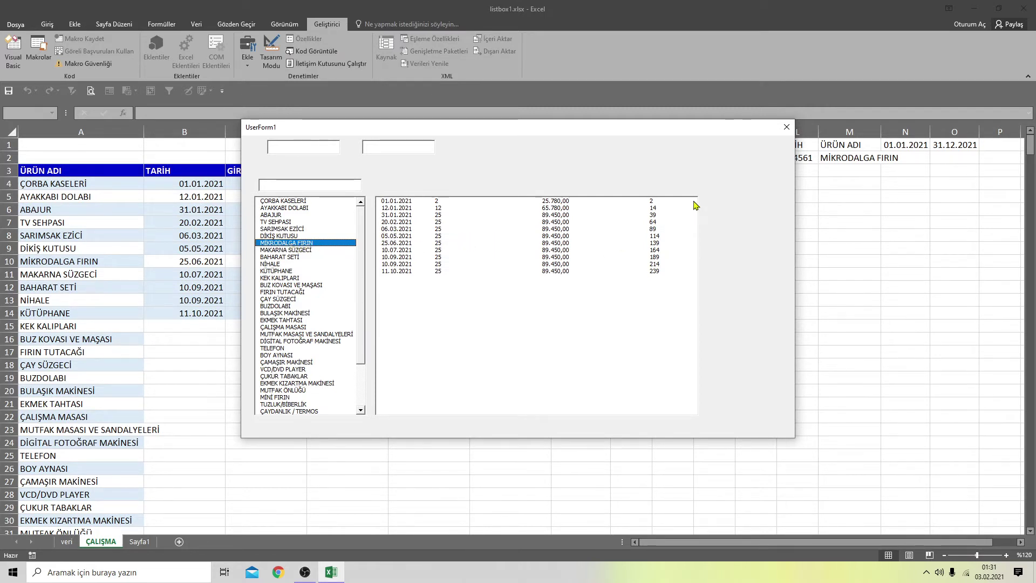
left_click(786, 126)
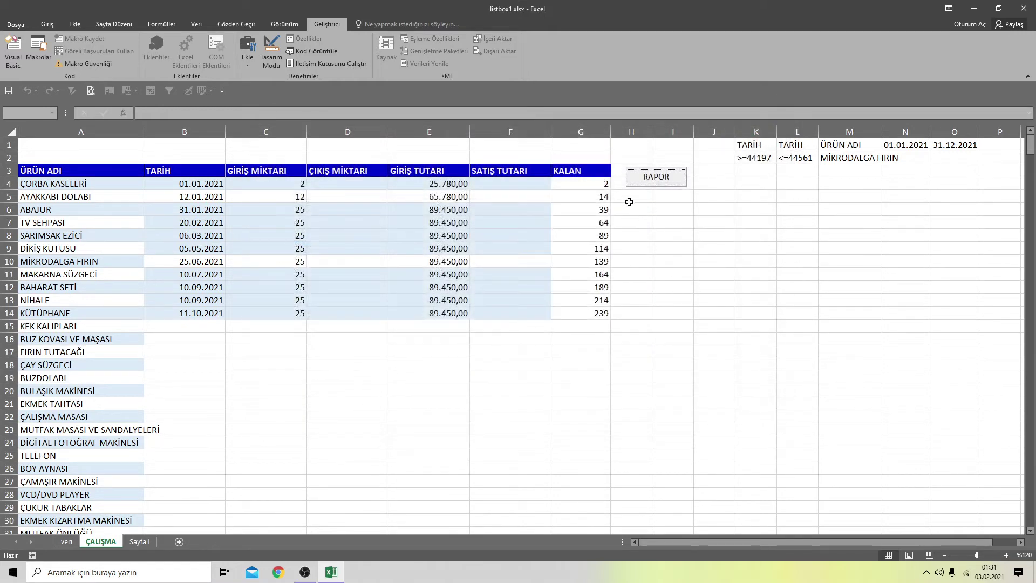
Open UserForm1 in design view and widen ListBox2 almost to the form's right edge
left_click(13, 52)
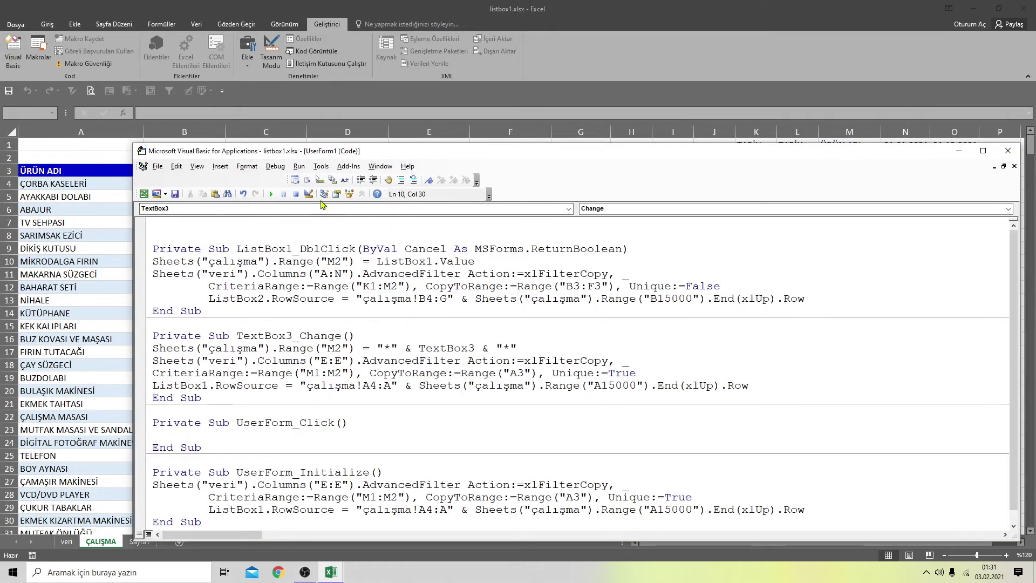
left_click(324, 193)
double_click(196, 280)
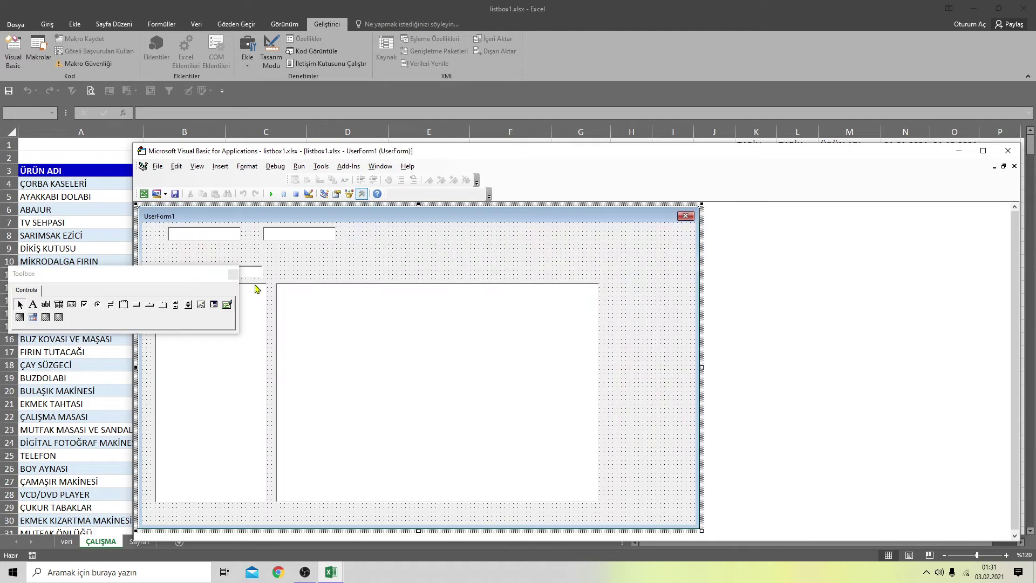
left_click_drag(438, 151, 575, 111)
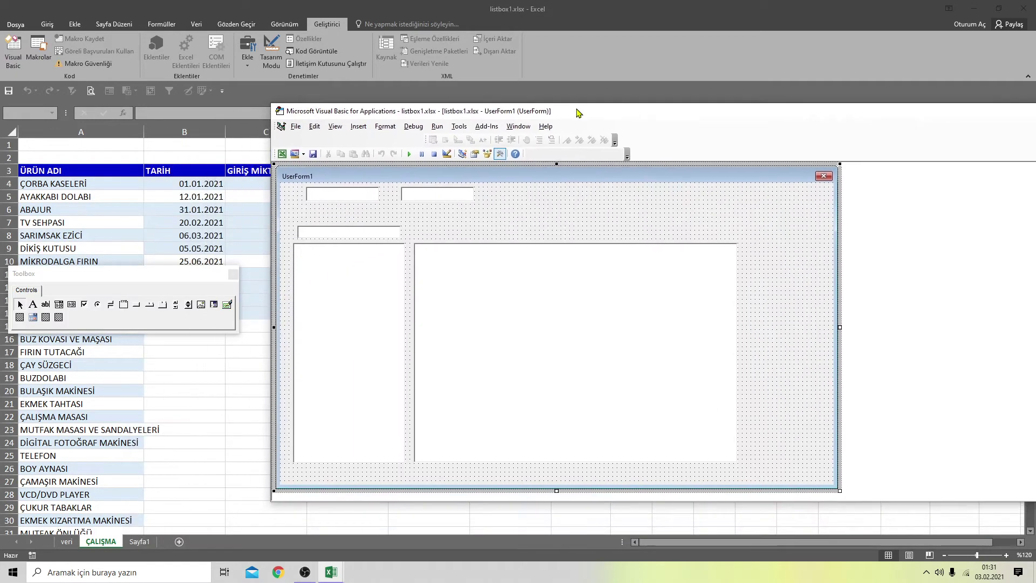
left_click(559, 296)
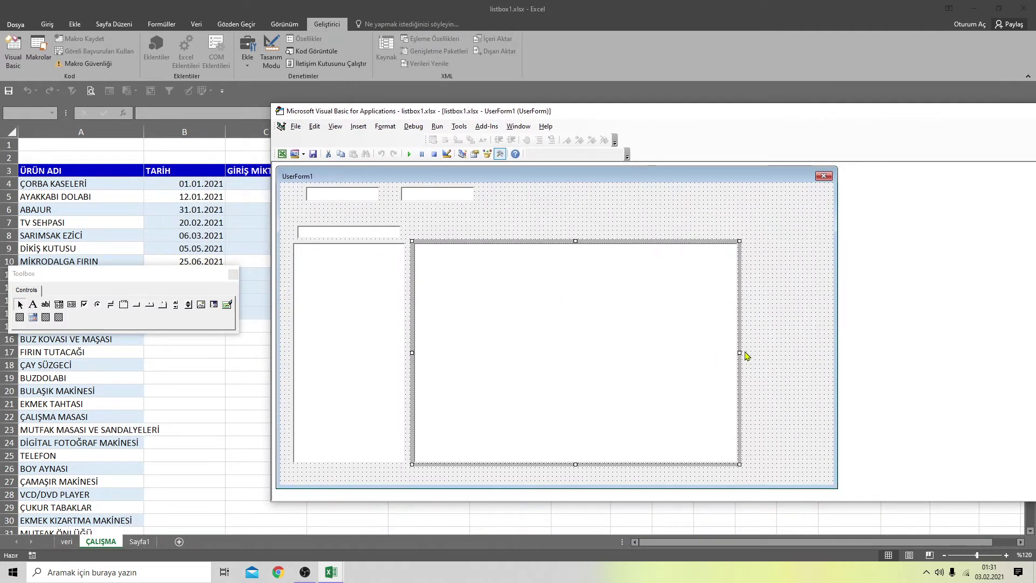
left_click_drag(739, 353, 800, 353)
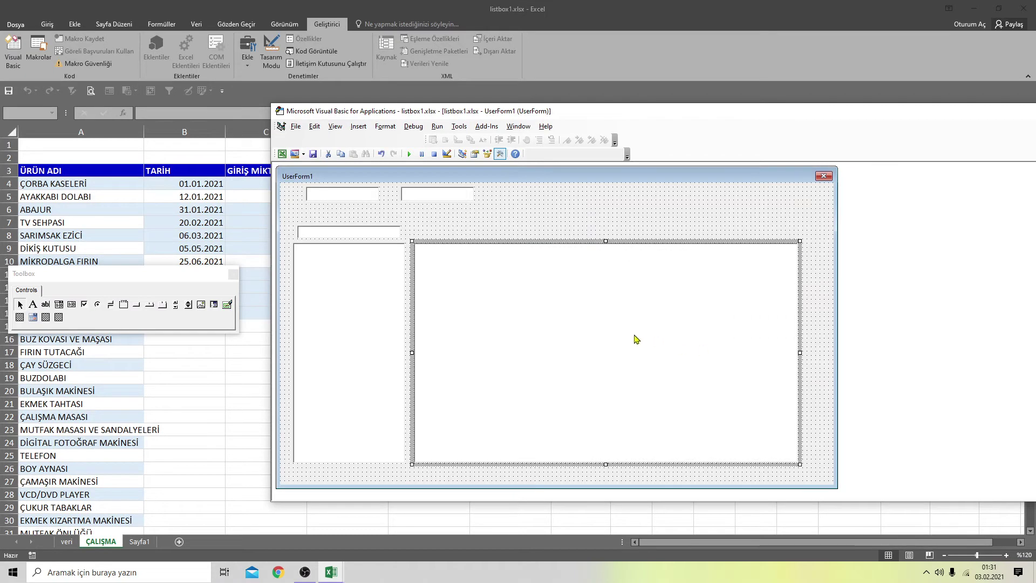
Set ListBox2's ColumnWidths to 80 pt for each of its six columns and its ColumnHeads to True
left_click(637, 339)
right_click(614, 316)
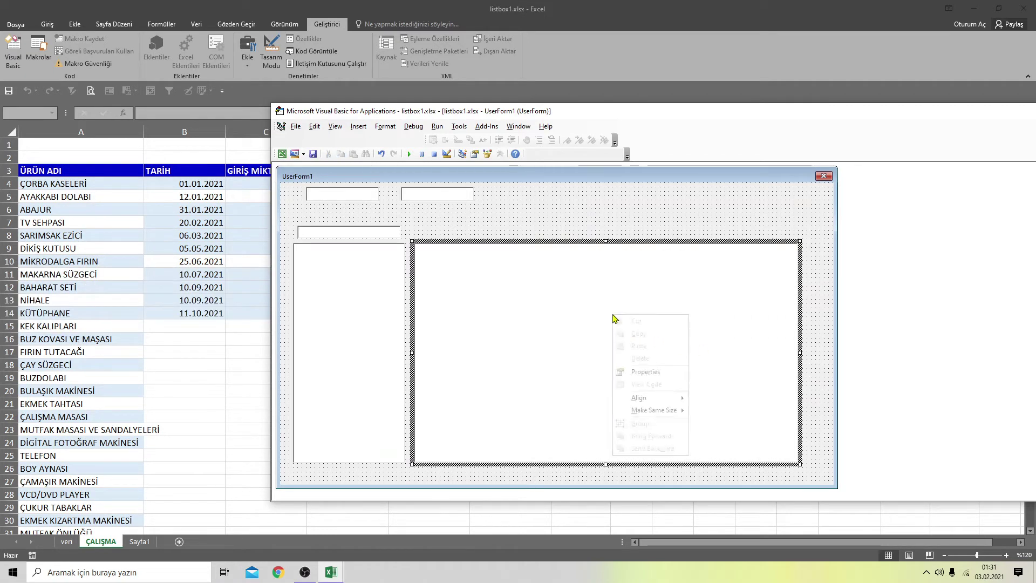
left_click(646, 372)
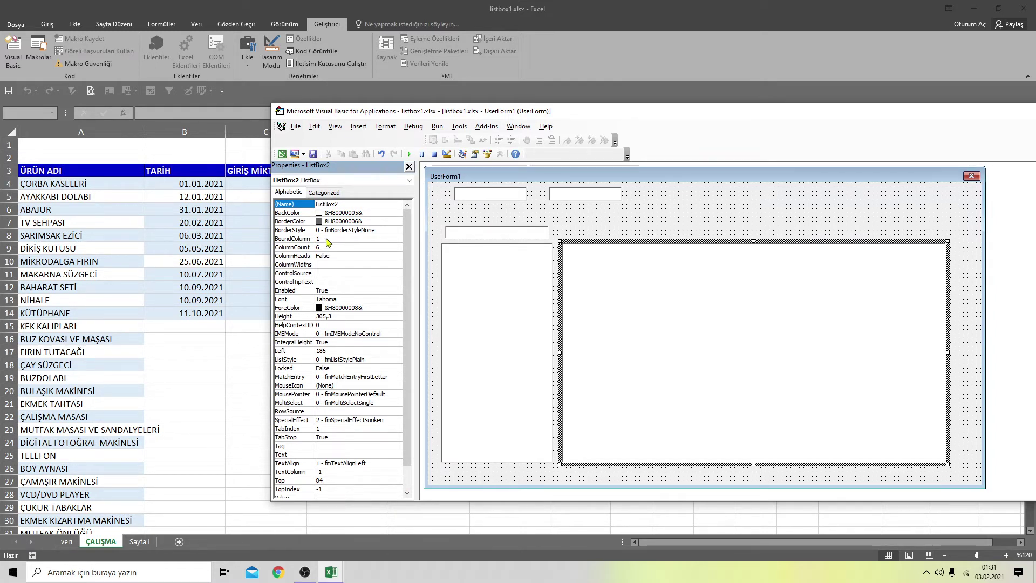
left_click(322, 264)
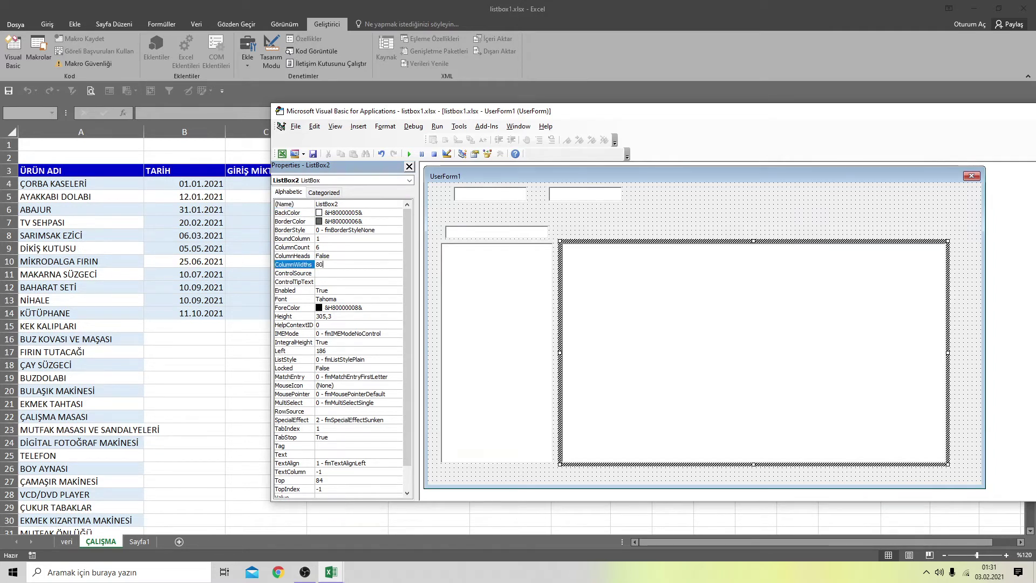
type("80;80;80")
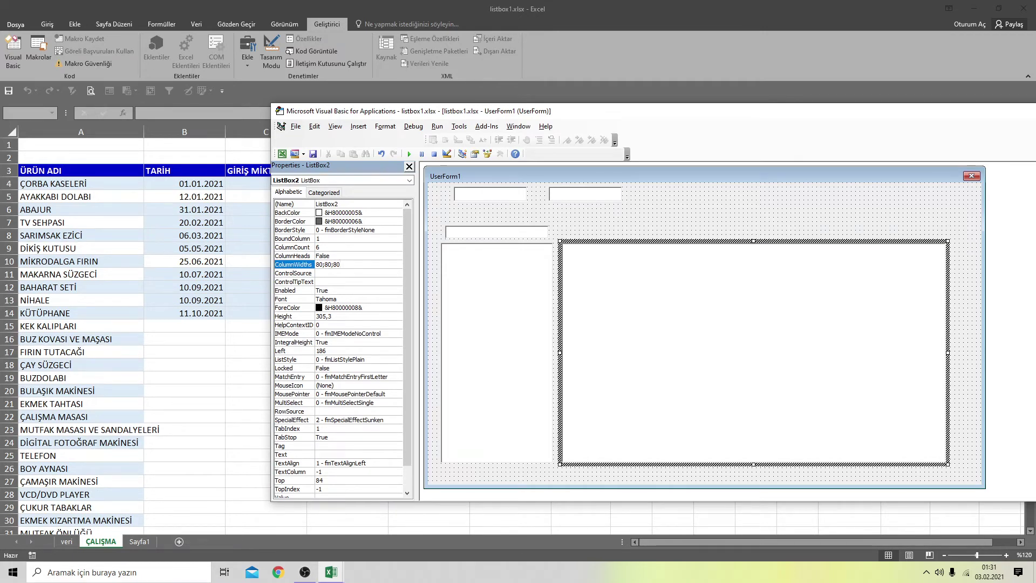
type(";")
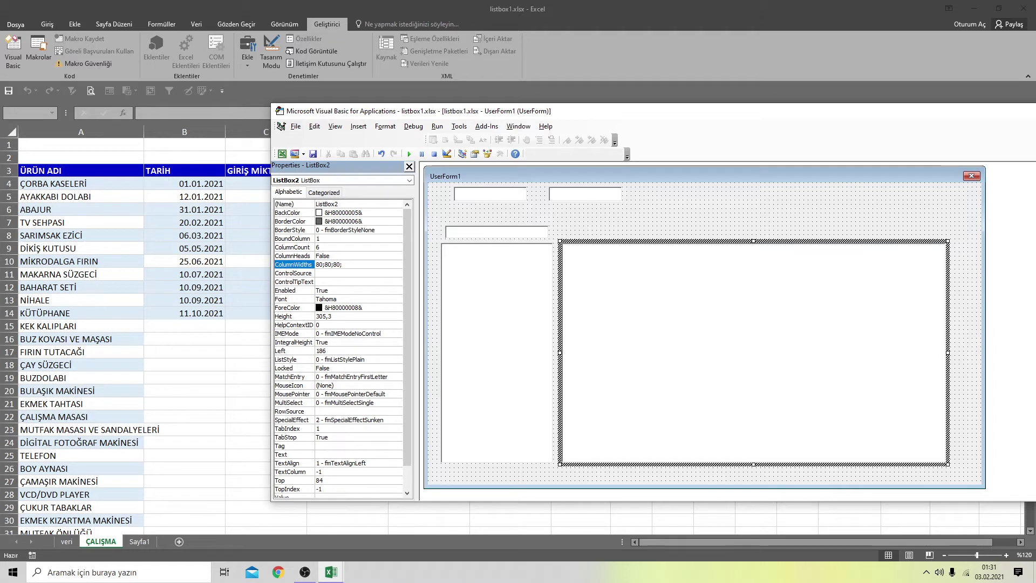
type("80;80")
left_click(374, 247)
double_click(341, 256)
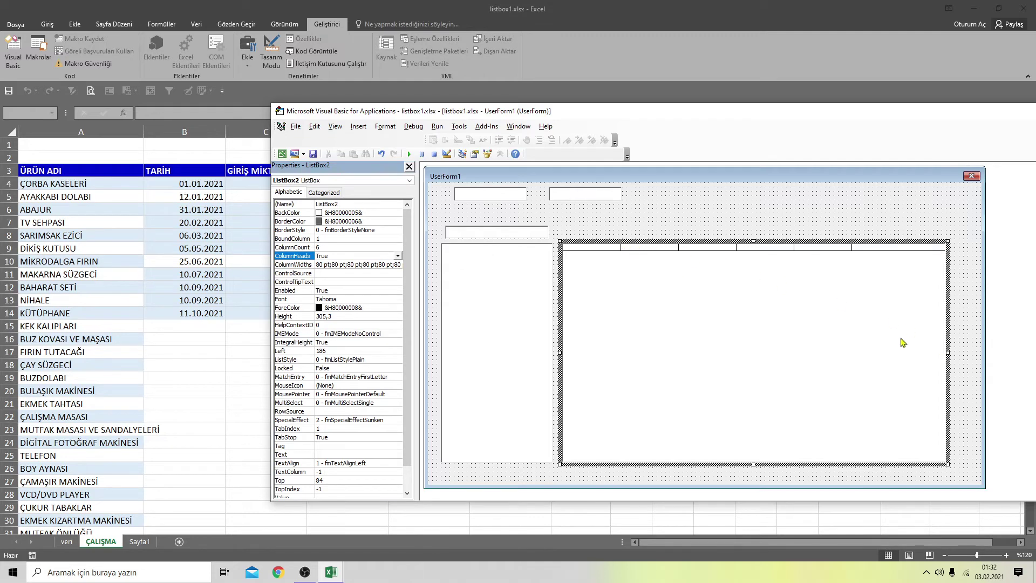
Narrow ListBox2 slightly from its right edge, and close the code editor to return to the ÇALIŞMA sheet
left_click_drag(949, 352, 913, 353)
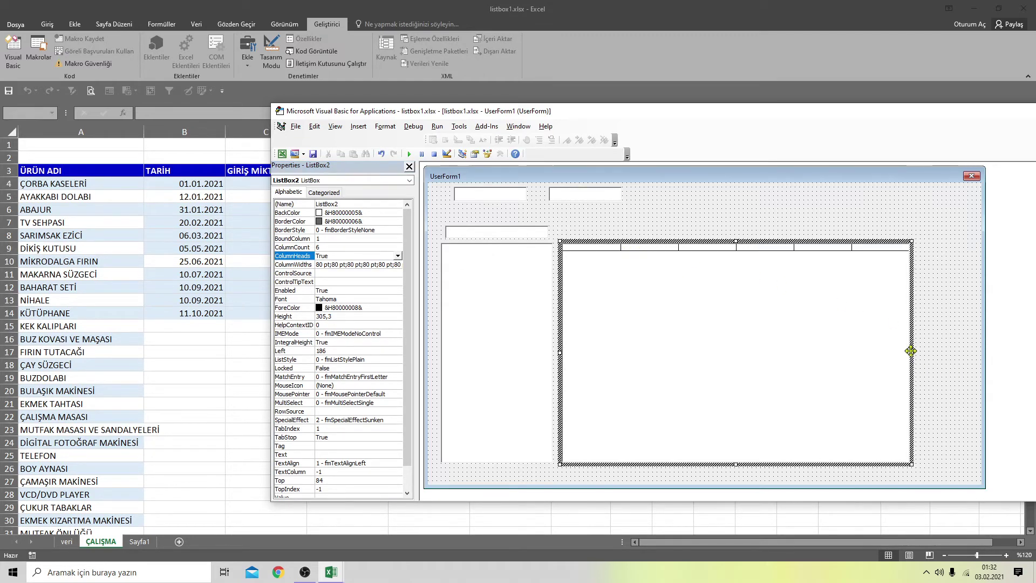
left_click(557, 175)
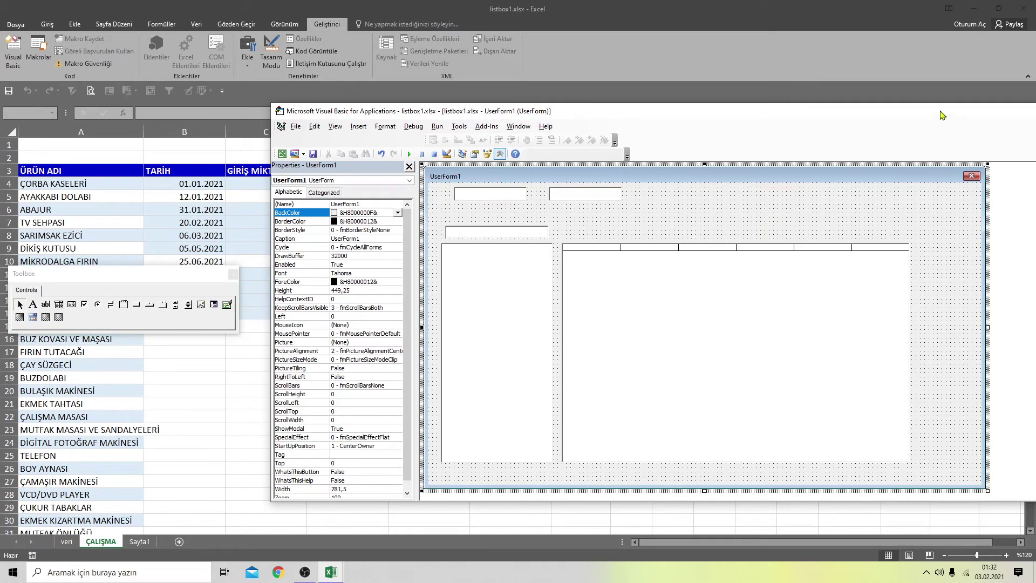
left_click_drag(916, 120, 743, 120)
left_click(973, 120)
left_click(773, 233)
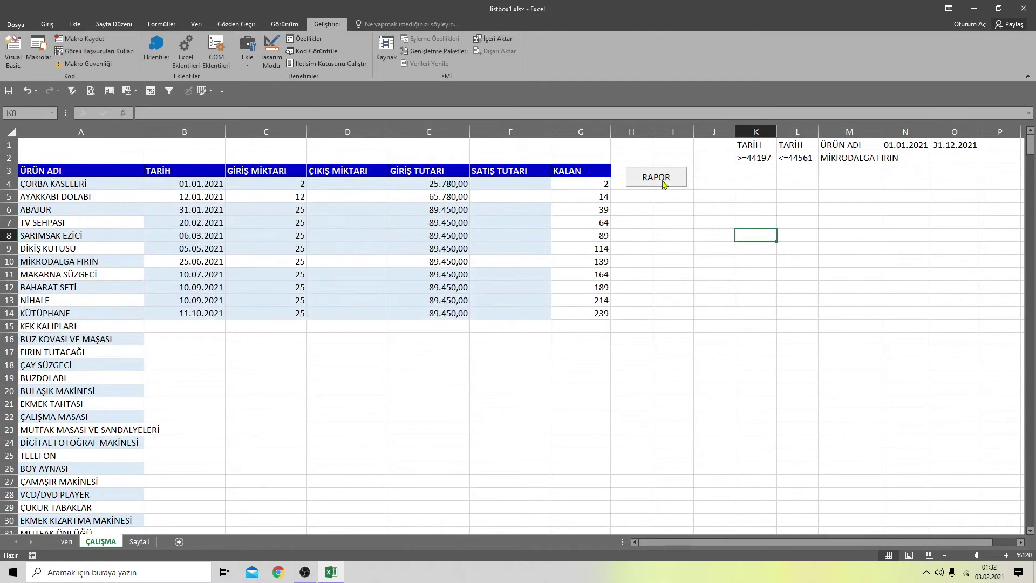
Test the RAPOR form by filtering for SARIMSAK EZİCİ, MAKARNA SÜZGECİ, KÜTÜPHANE and FIRIN TUTACAĞI, and close it
left_click(662, 181)
left_click(276, 230)
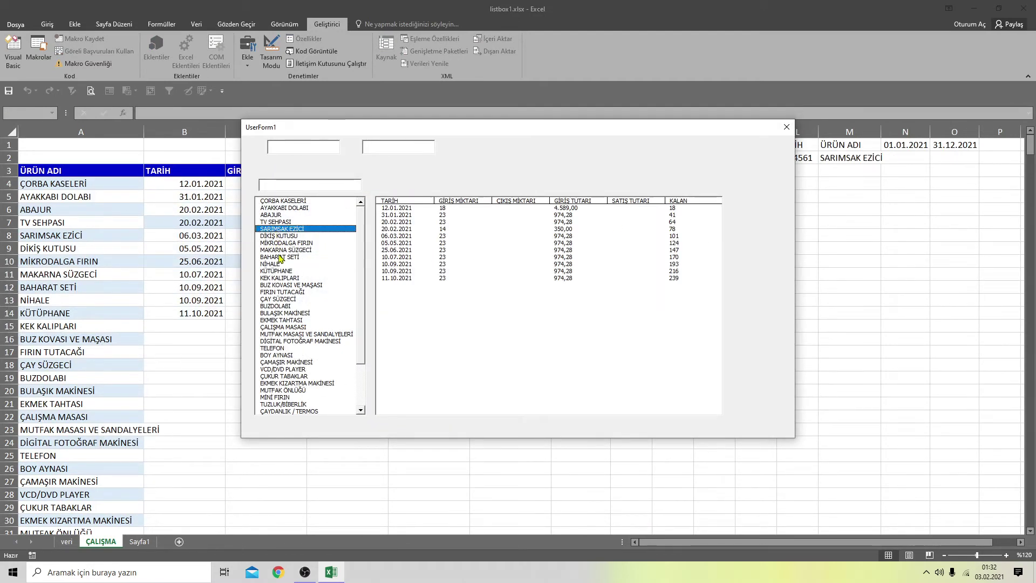
left_click(286, 250)
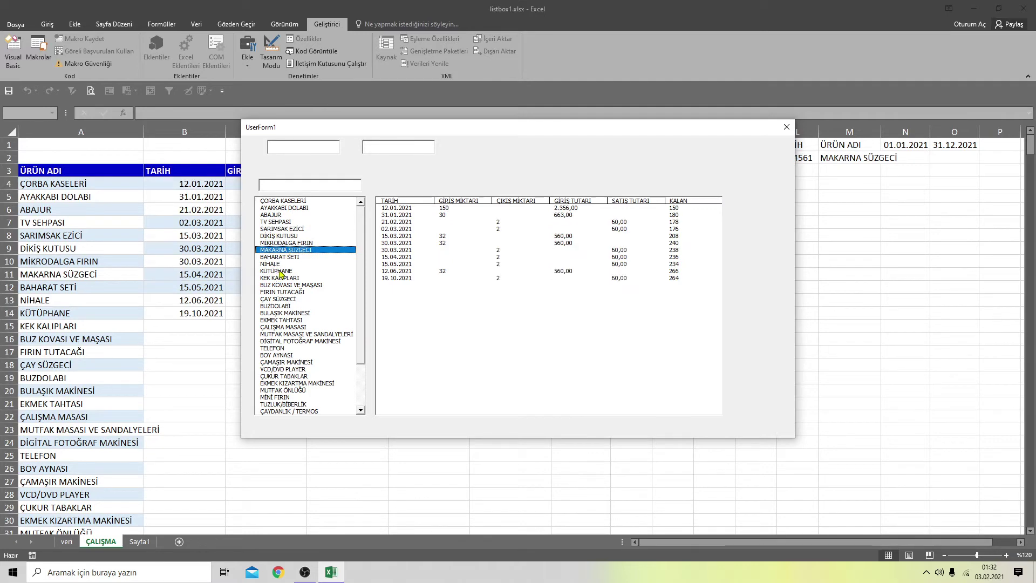
left_click(277, 272)
left_click(282, 292)
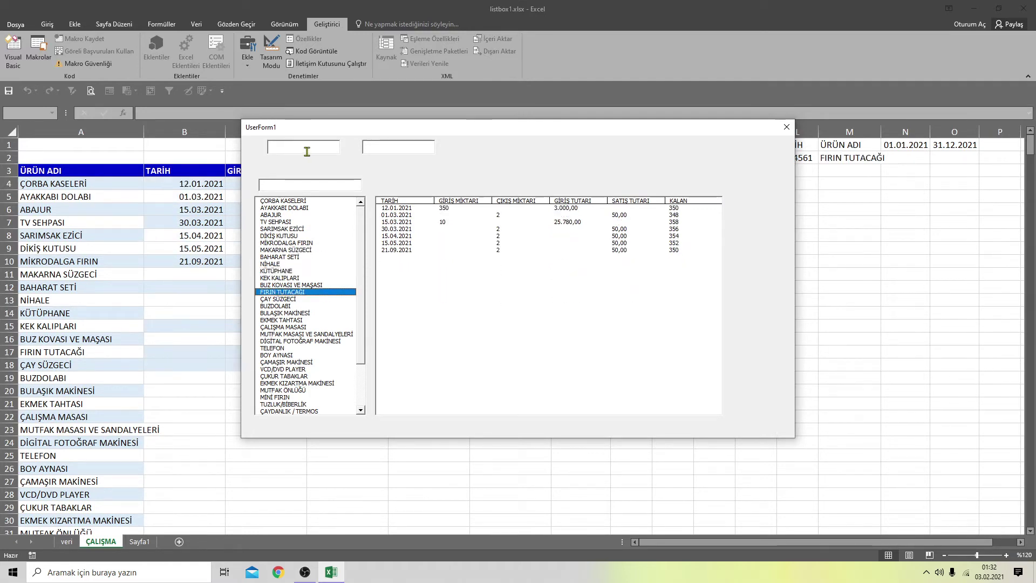
left_click(785, 128)
left_click(773, 258)
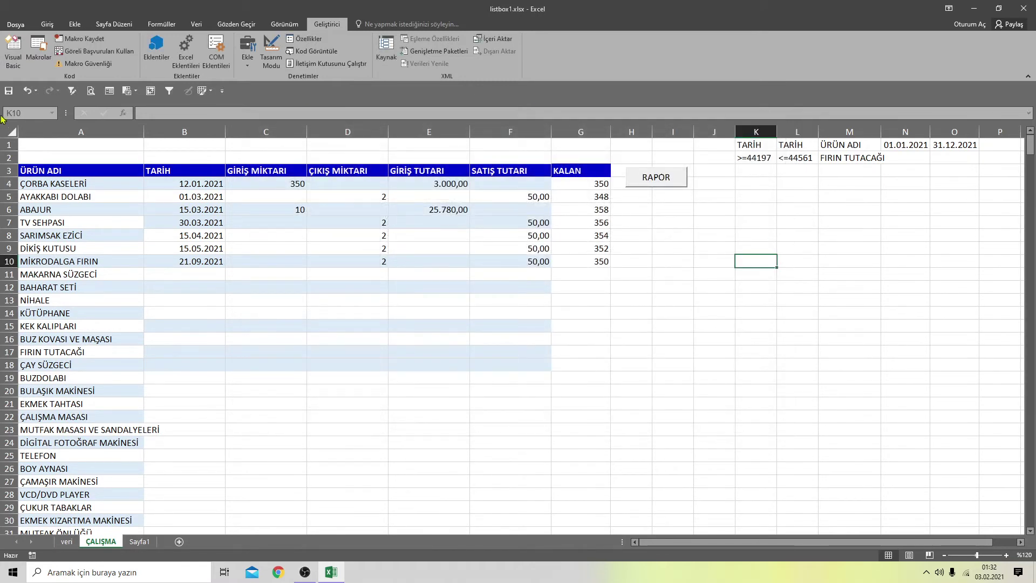
Open UserForm1's design in the Visual Basic editor and create the TextBox1_Change event procedure
left_click(15, 58)
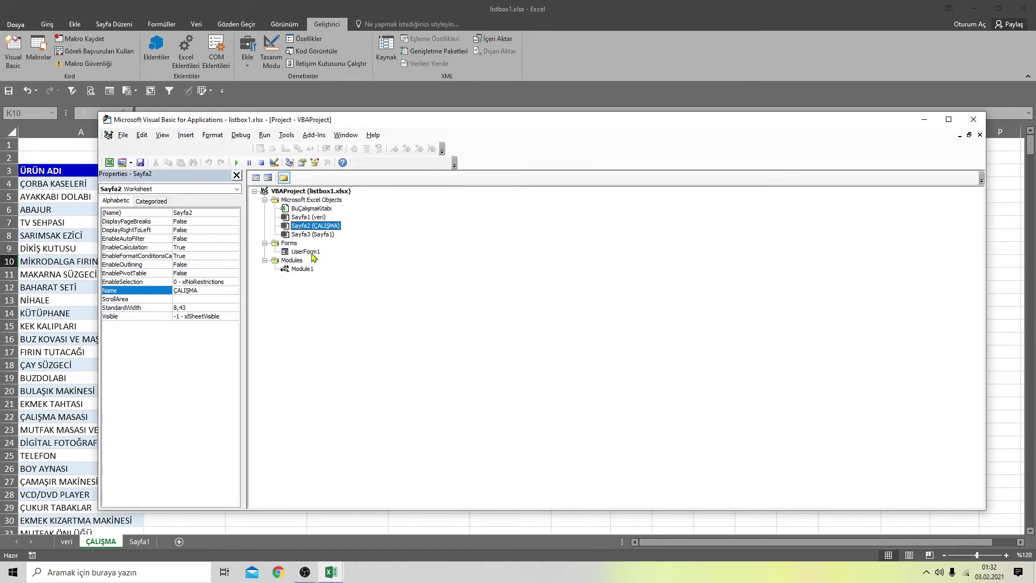
double_click(323, 204)
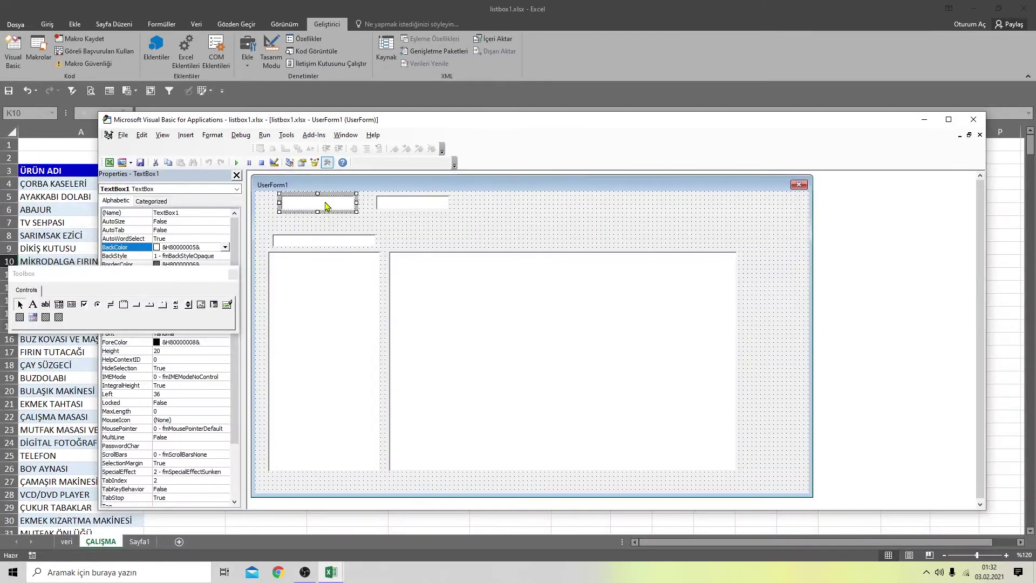
left_click_drag(351, 128, 474, 102)
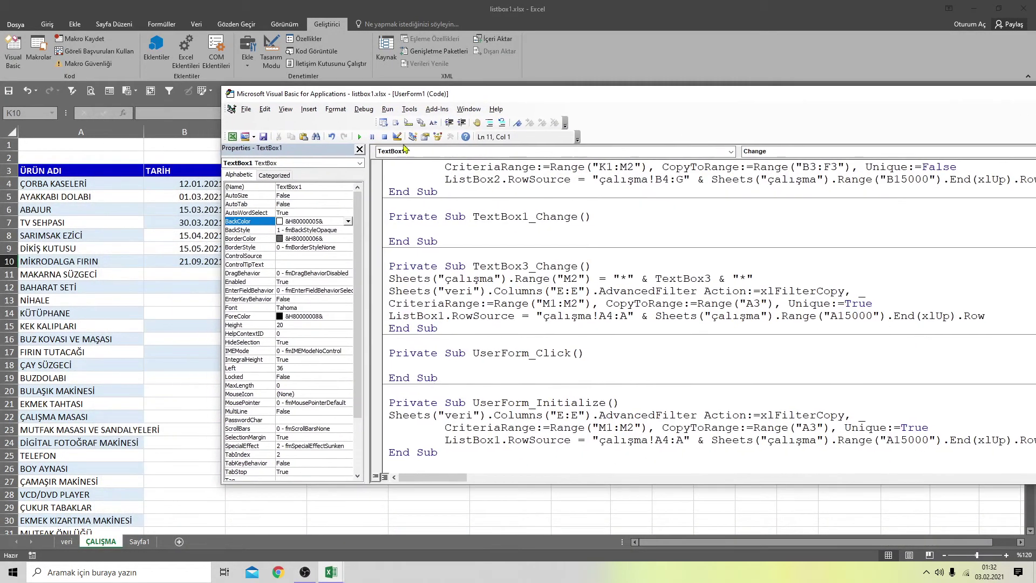
Copy the TextBox1 date-formatting code from A4:C14 of Sayfa1 into the TextBox1_Change procedure
left_click(144, 542)
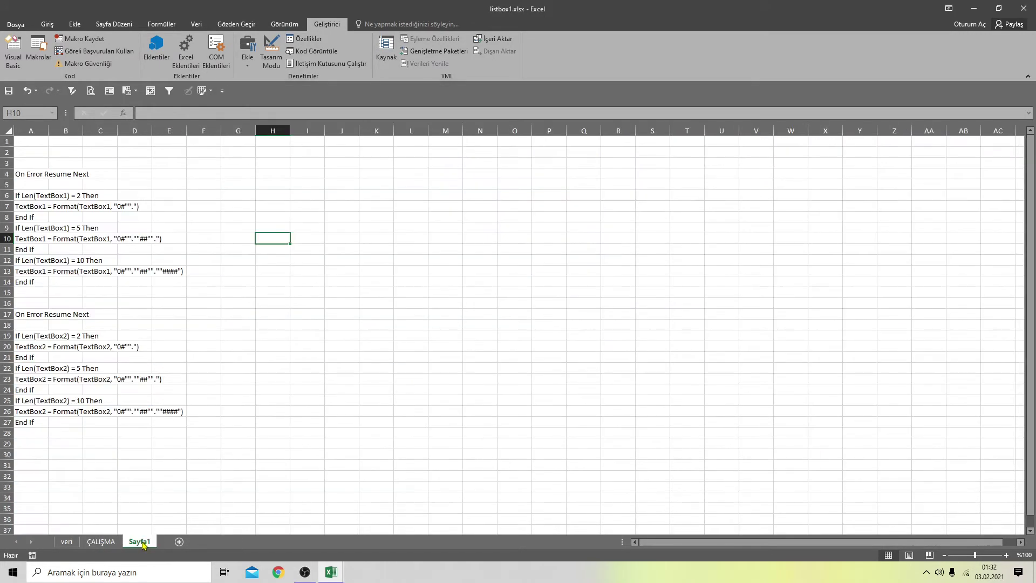
left_click_drag(17, 174, 91, 283)
right_click(64, 197)
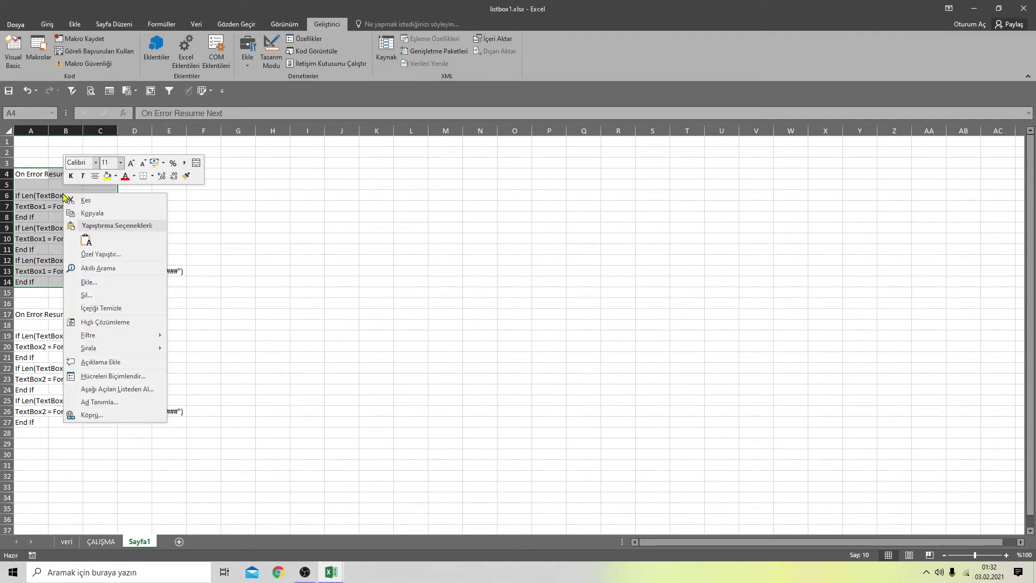
left_click(101, 214)
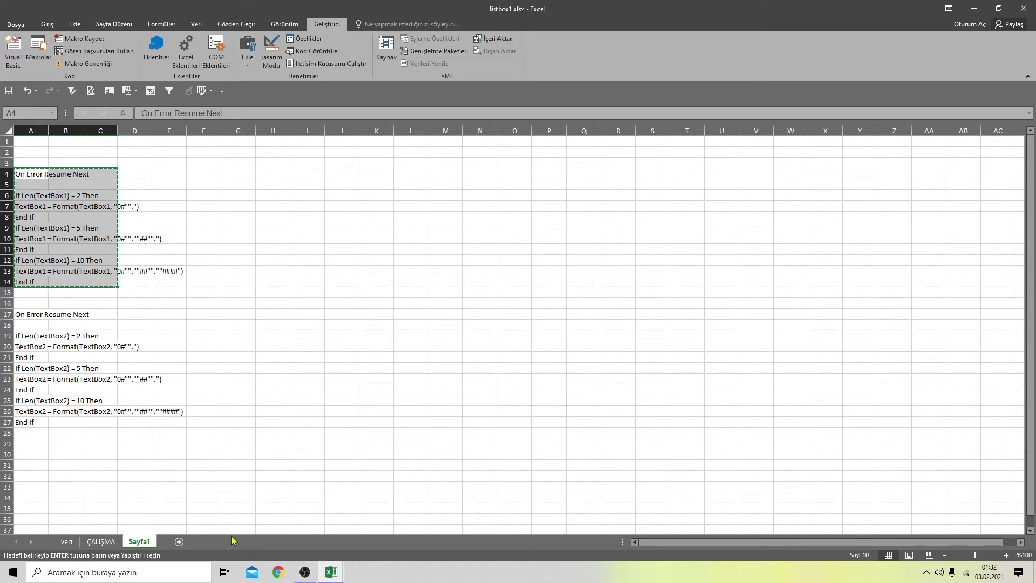
mouse_move(331, 572)
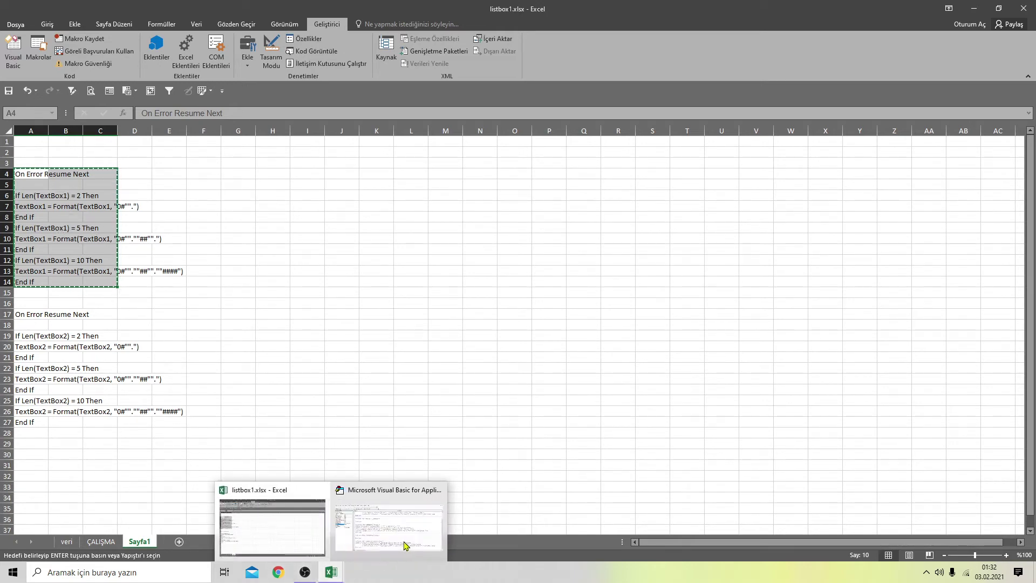
left_click(359, 488)
right_click(415, 229)
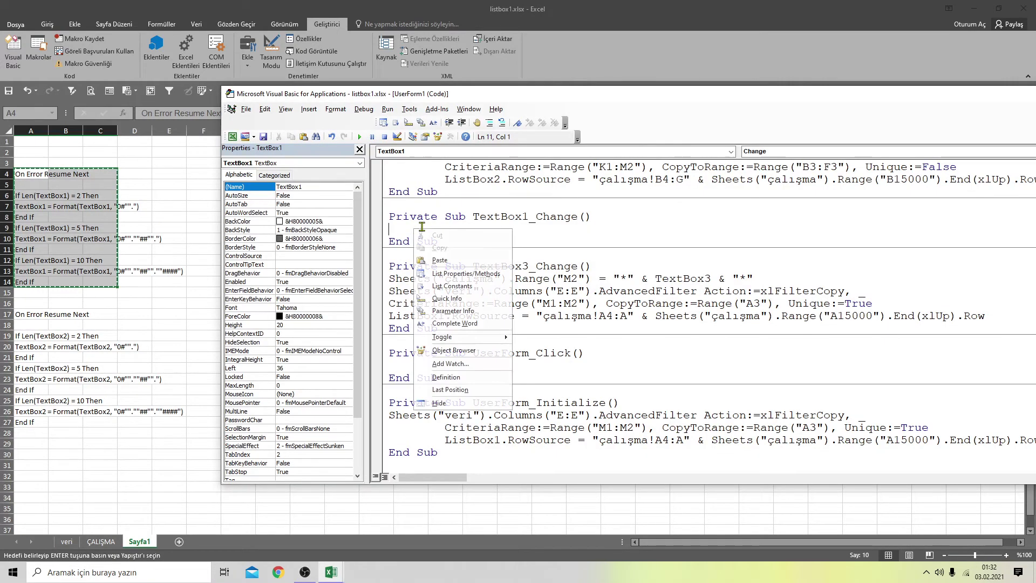
left_click(444, 260)
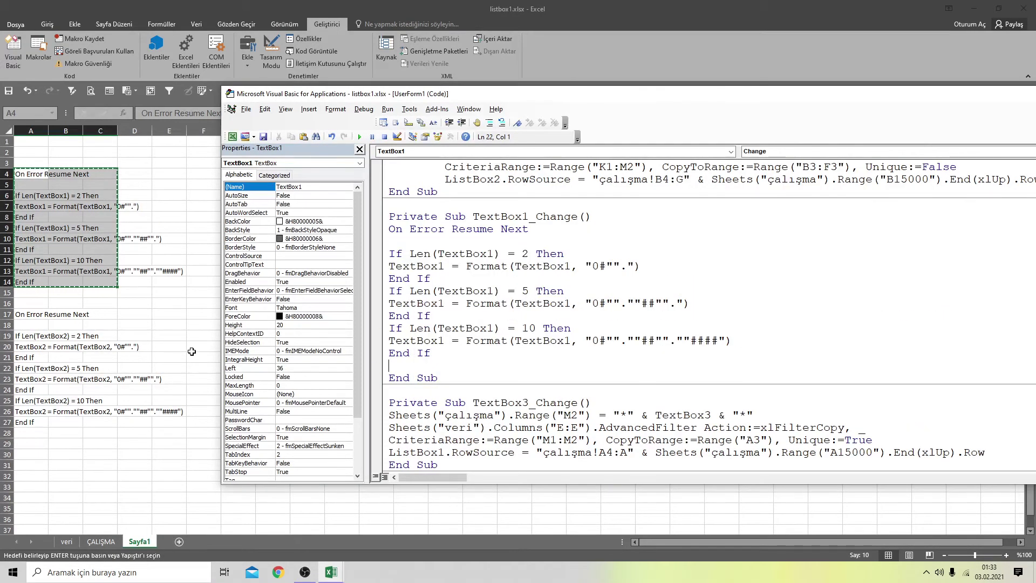
Copy the TextBox2 date-formatting code from A17:C27 of Sayfa1 and return to the code editor
left_click_drag(22, 315, 108, 422)
right_click(68, 341)
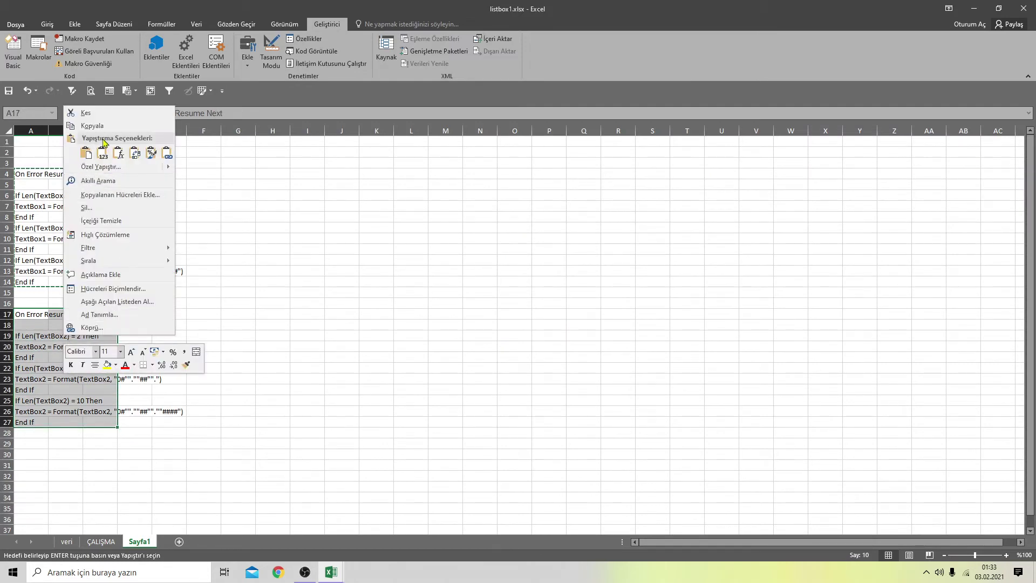
left_click(87, 125)
mouse_move(331, 572)
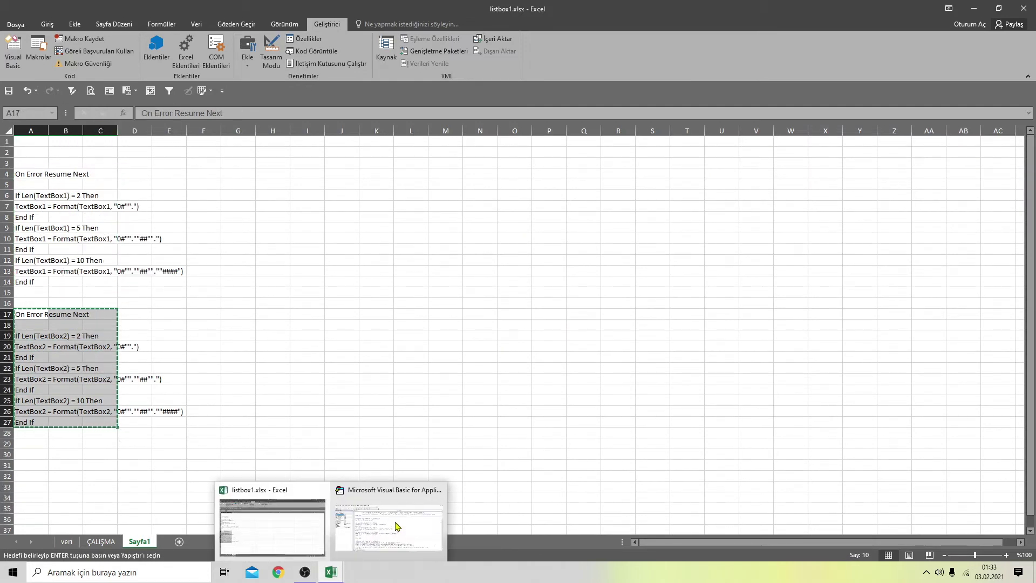
left_click(394, 526)
Create the TextBox2_Change event procedure from UserForm1's design and paste the copied date-formatting code into it
left_click_drag(734, 95, 608, 97)
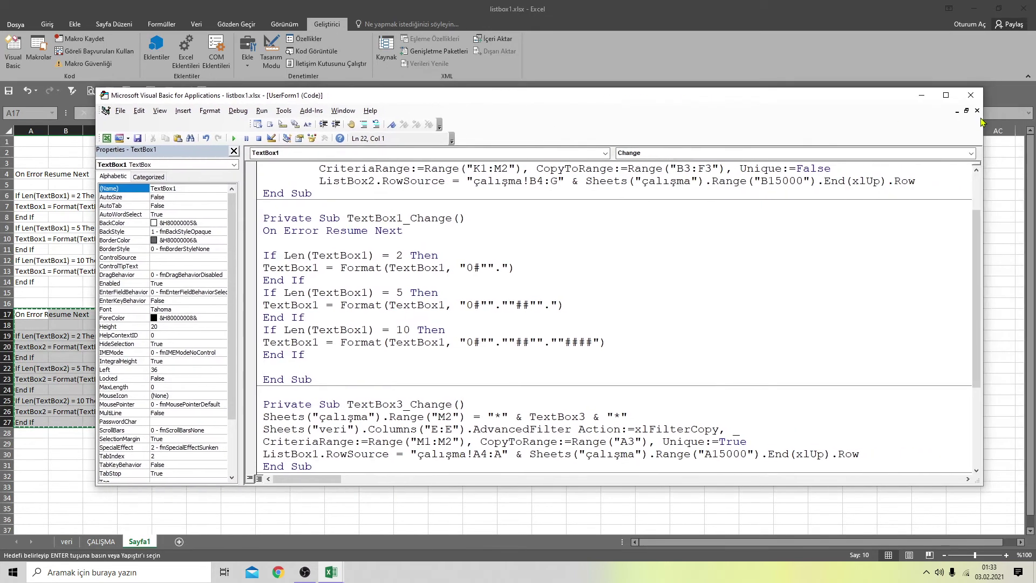
left_click(976, 110)
double_click(400, 180)
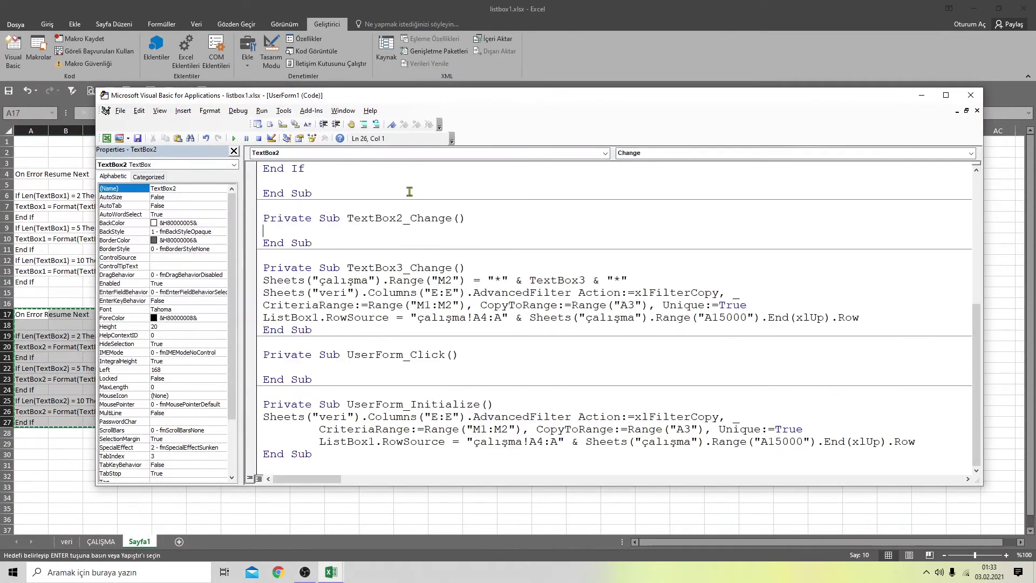
right_click(275, 231)
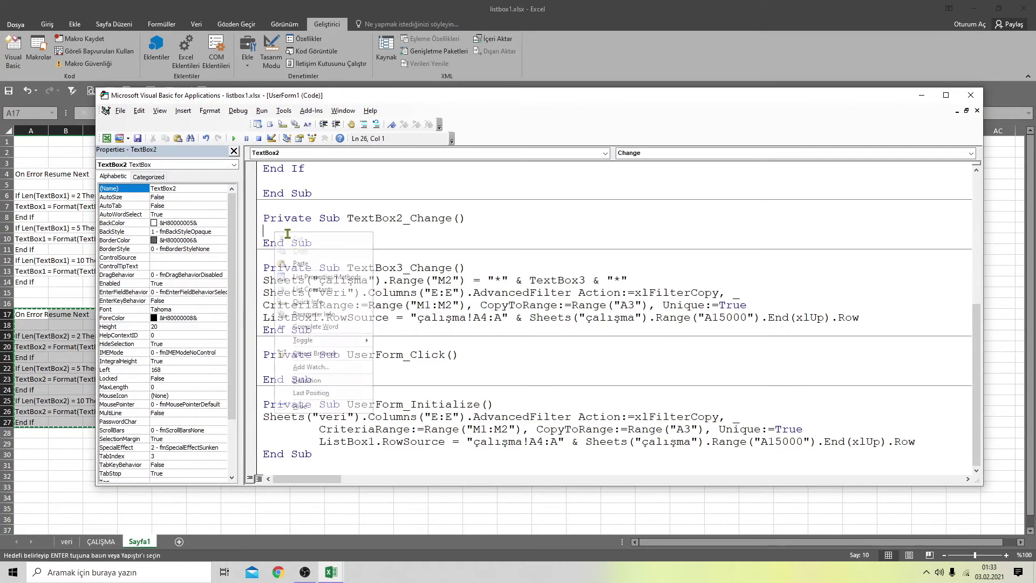
left_click(306, 258)
Copy Sheets("çalışma").Range("B15000") from ListBox1_DblClick to the blank line below On Error Resume Next in TextBox1_Change
scroll(342, 305, "up", 3)
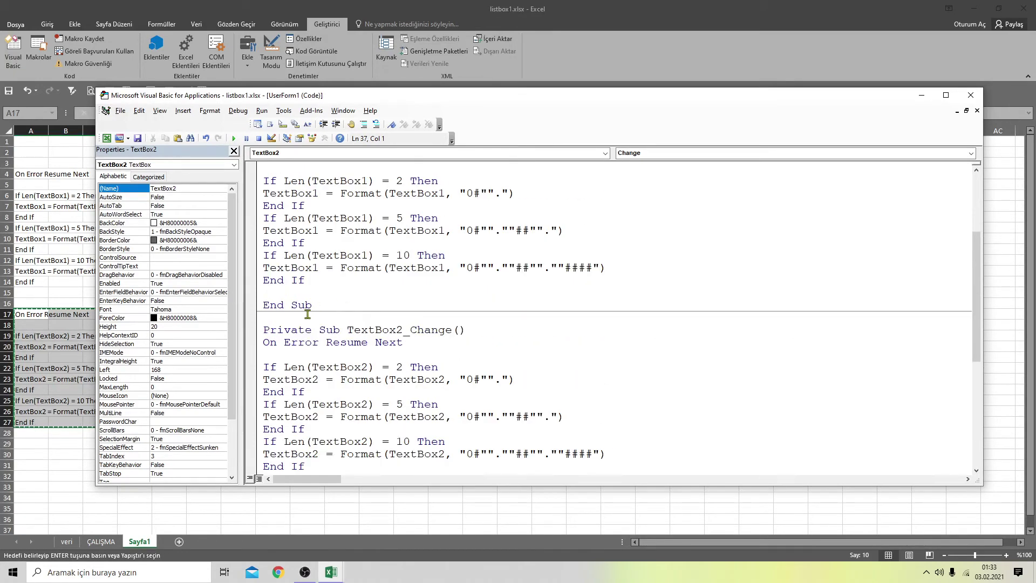
scroll(308, 320, "up", 3)
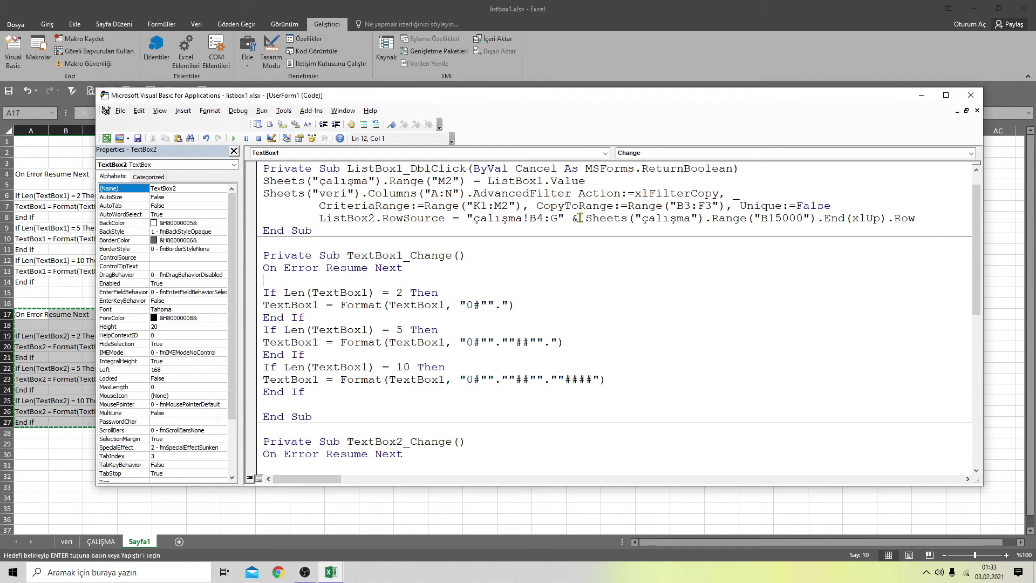
left_click_drag(587, 220, 817, 218)
right_click(809, 220)
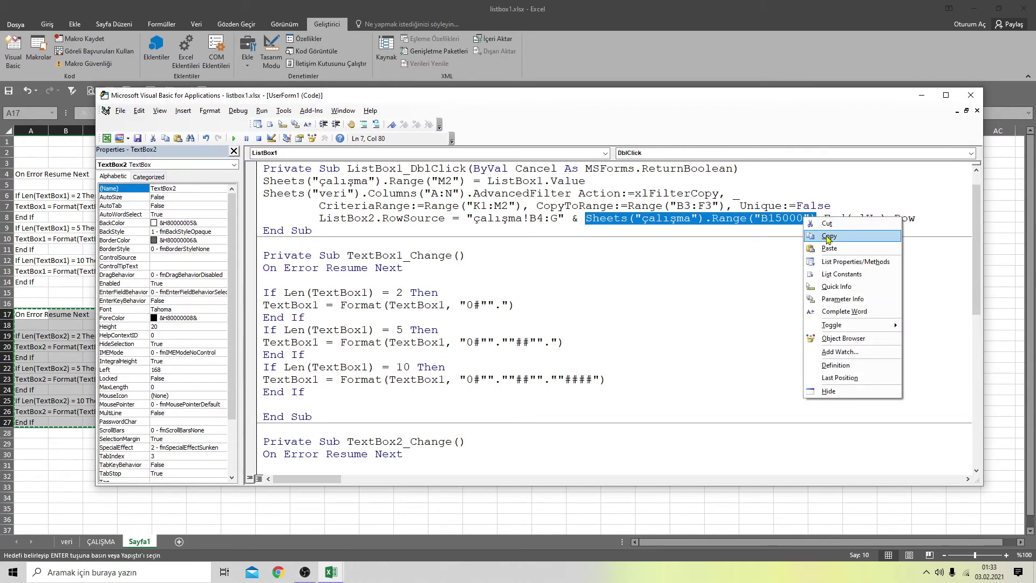
left_click(826, 240)
left_click(293, 281)
right_click(293, 281)
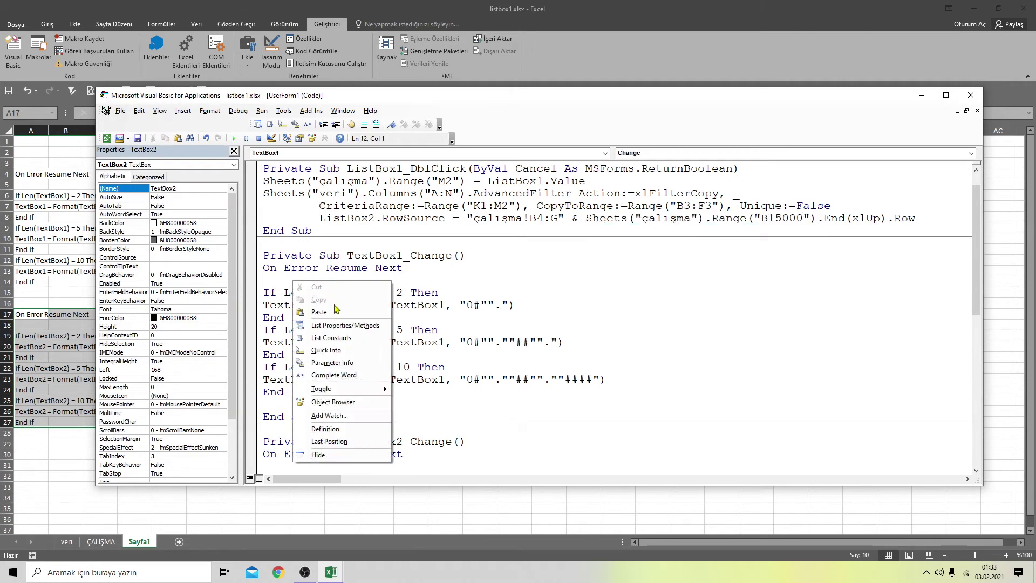
left_click(313, 314)
Show the ÇALIŞMA sheet behind the code editor and change the pasted cell reference in TextBox1_Change to O1
left_click_drag(501, 102, 591, 217)
left_click(108, 545)
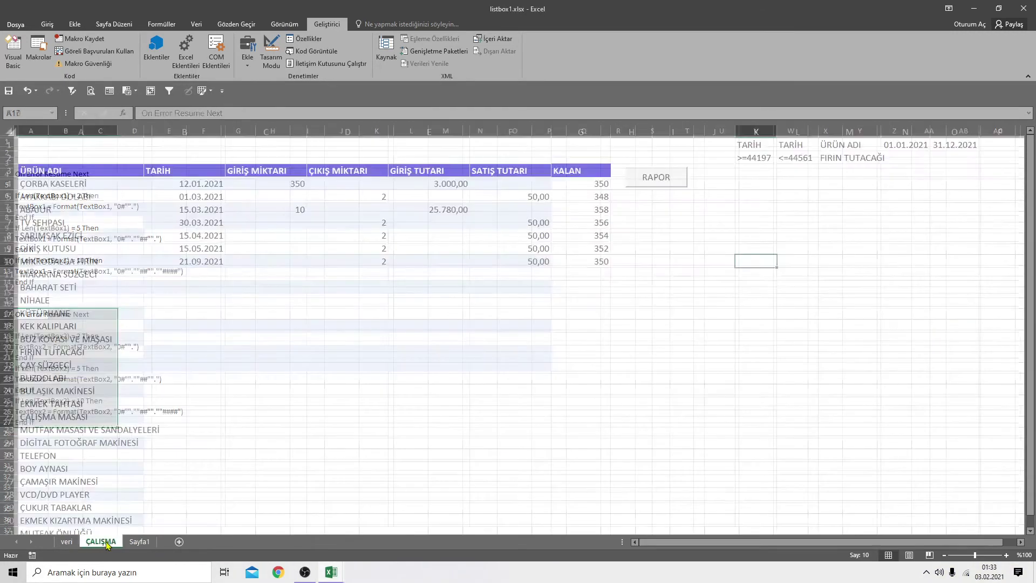
mouse_move(330, 572)
left_click(387, 516)
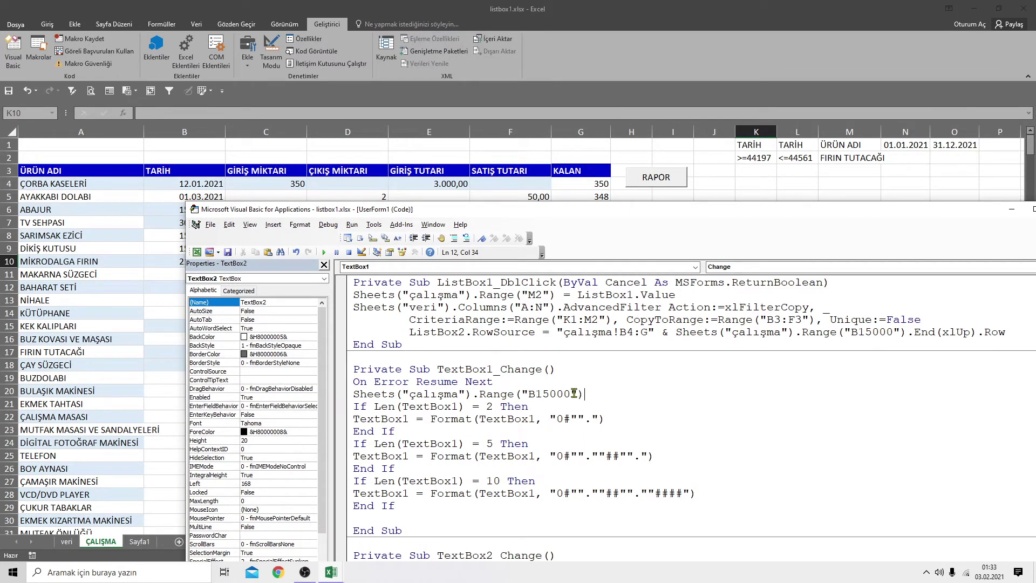
key("BackSpace")
key("BackSpace")
key("BackSpace")
key("BackSpace")
key("BackSpace")
key("BackSpace")
type("O1")
Complete the TextBox1_Change line so the çalışma cell is assigned CDate(TextBox1)
type("(")
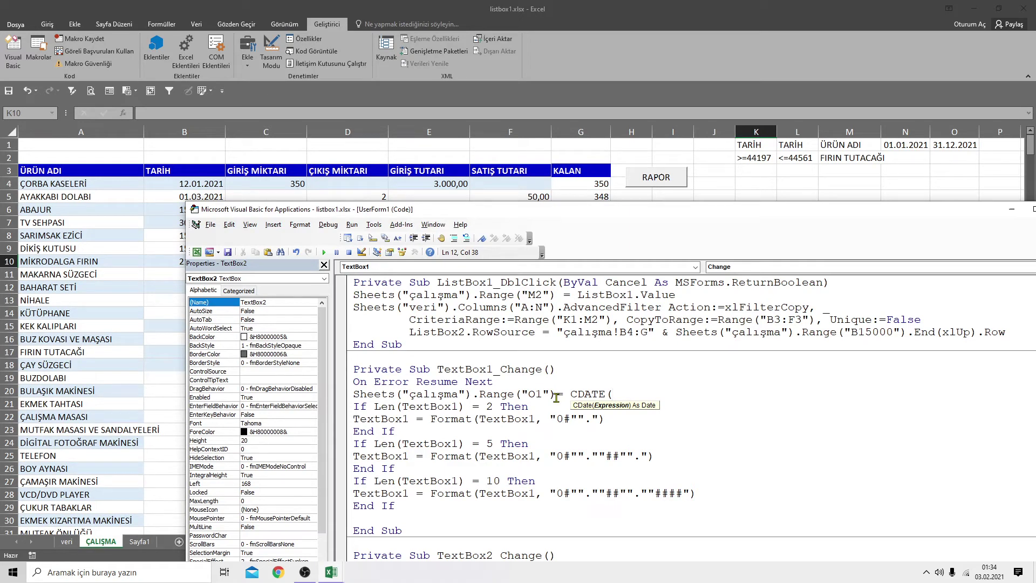
type("texte(TextBo")
type("xtBox")
type("1)")
left_click(694, 419)
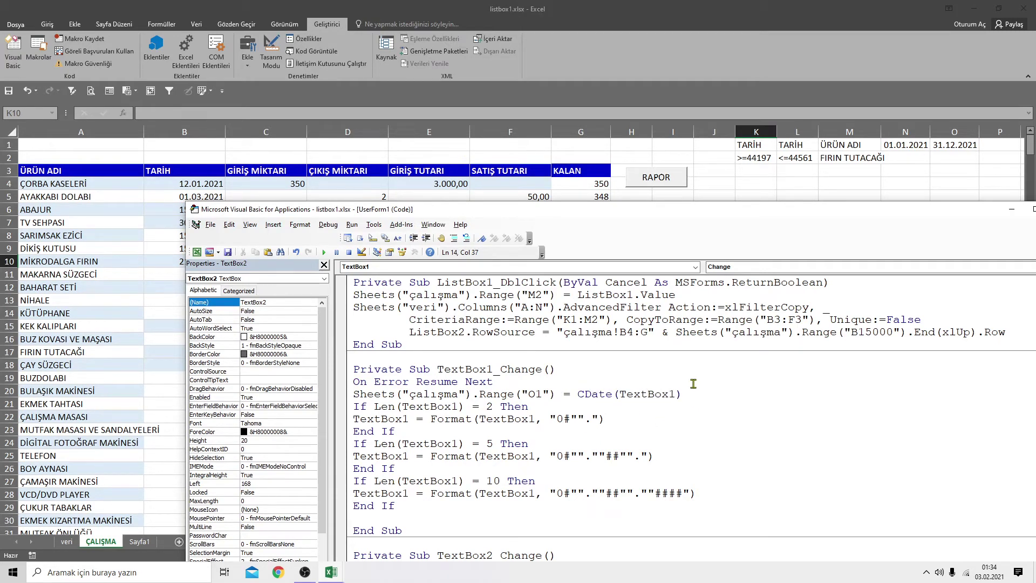
Copy the CDate assignment line from TextBox1_Change to the blank line below On Error Resume Next in TextBox2_Change
left_click_drag(695, 393, 341, 400)
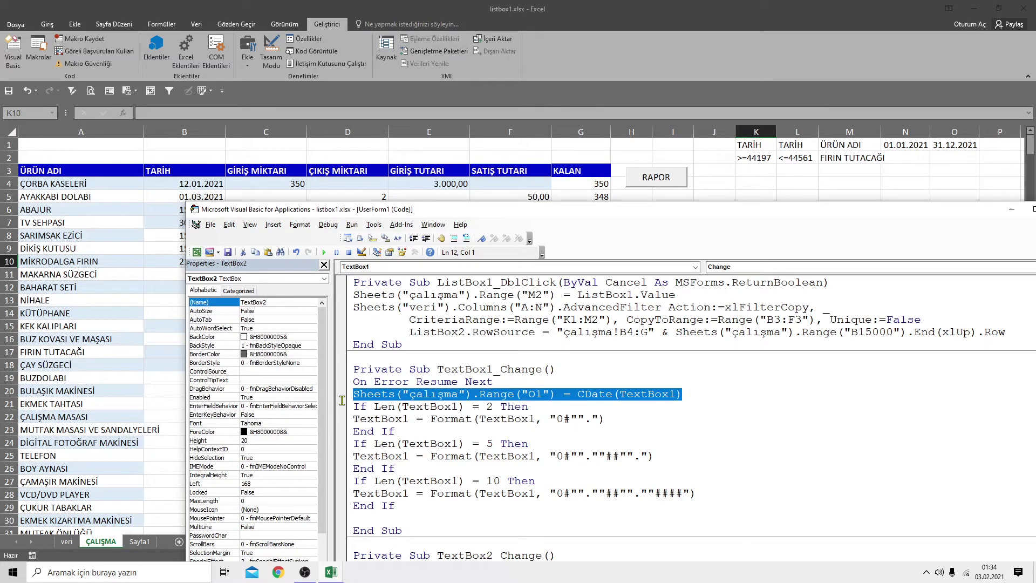
right_click(420, 399)
left_click(453, 232)
scroll(463, 443, "down", 1)
scroll(463, 460, "down", 2)
left_click(364, 468)
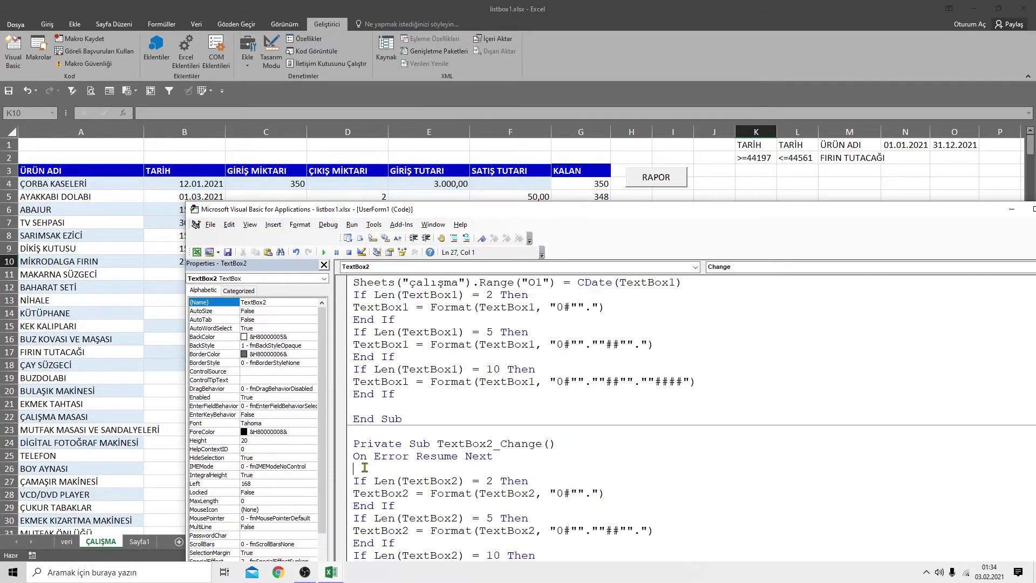
right_click(365, 467)
left_click(390, 316)
In the TextBox2_Change assignment line, set the cell reference to N1 and the CDate argument to TextBox2
key("Up")
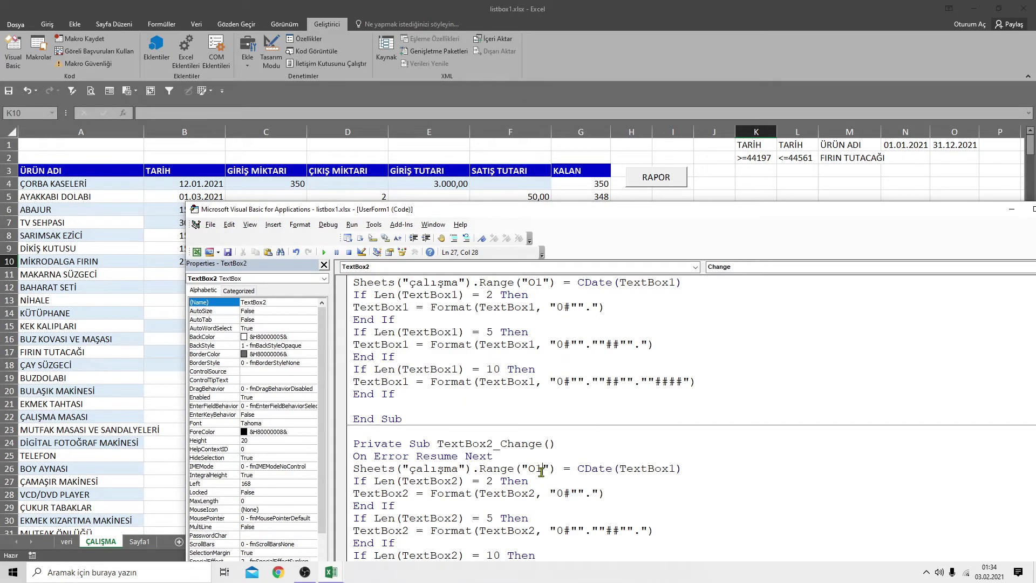
key("BackSpace")
key("BackSpace")
type("n1")
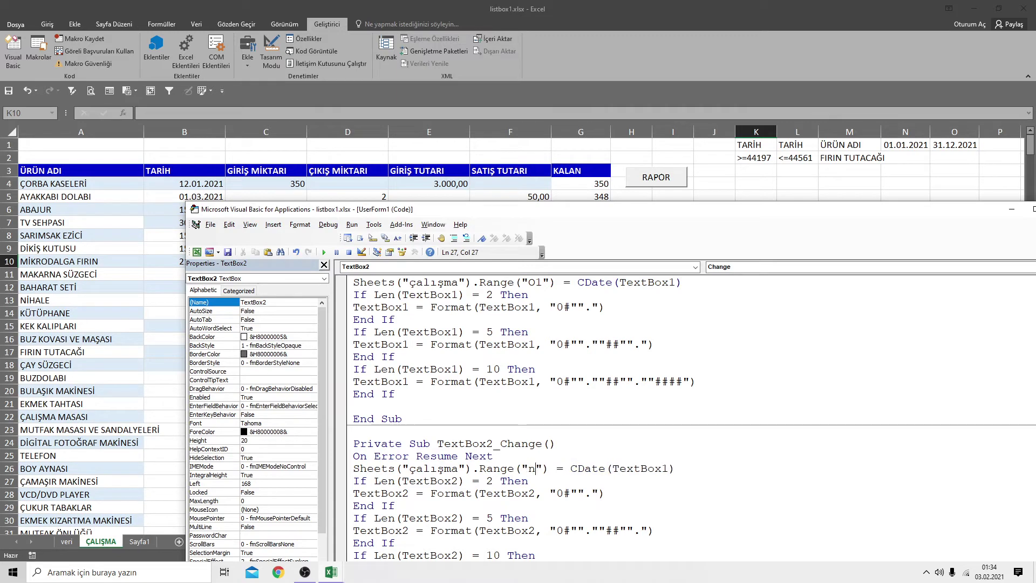
key("BackSpace")
key("BackSpace")
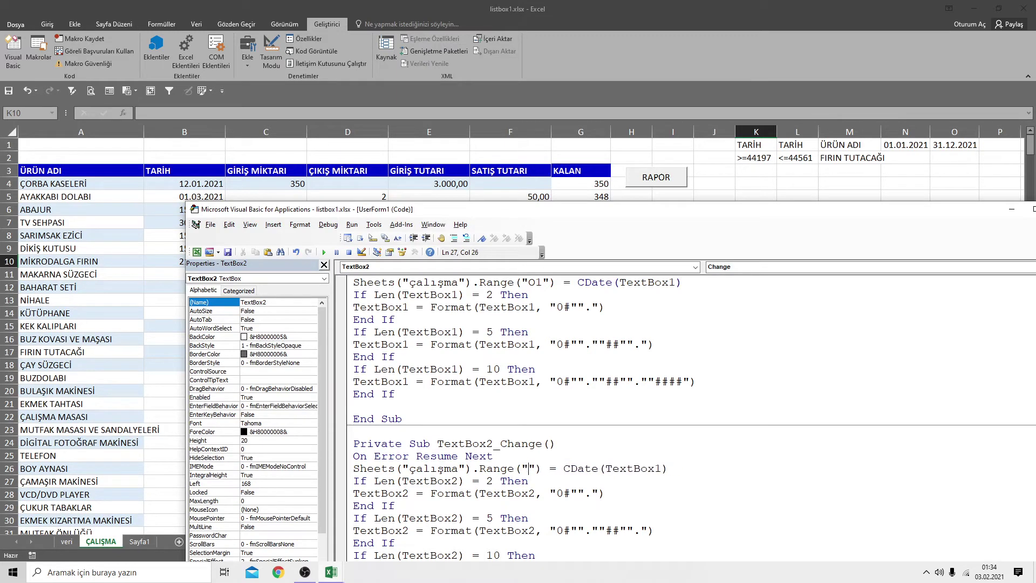
type("N1")
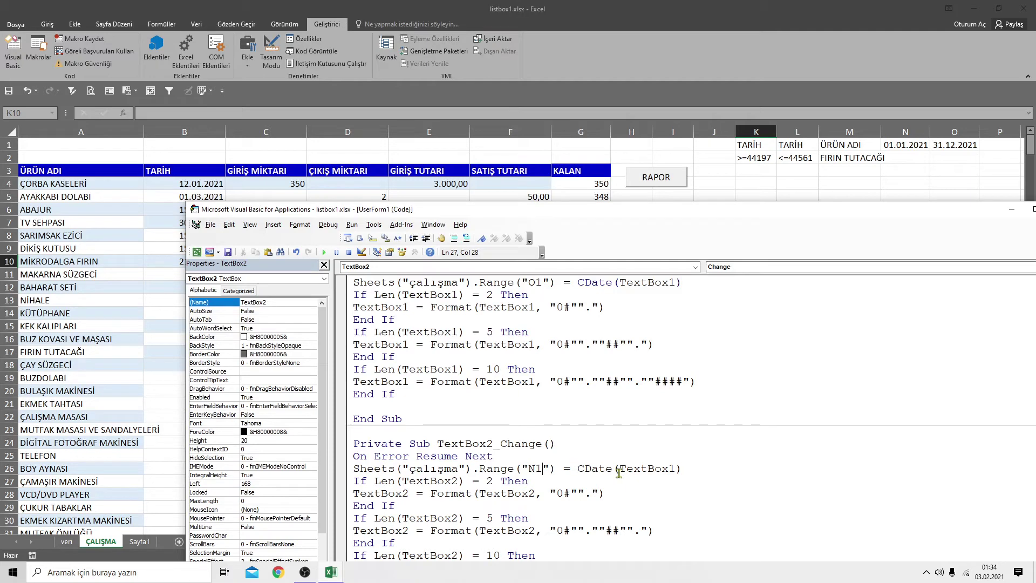
left_click(677, 469)
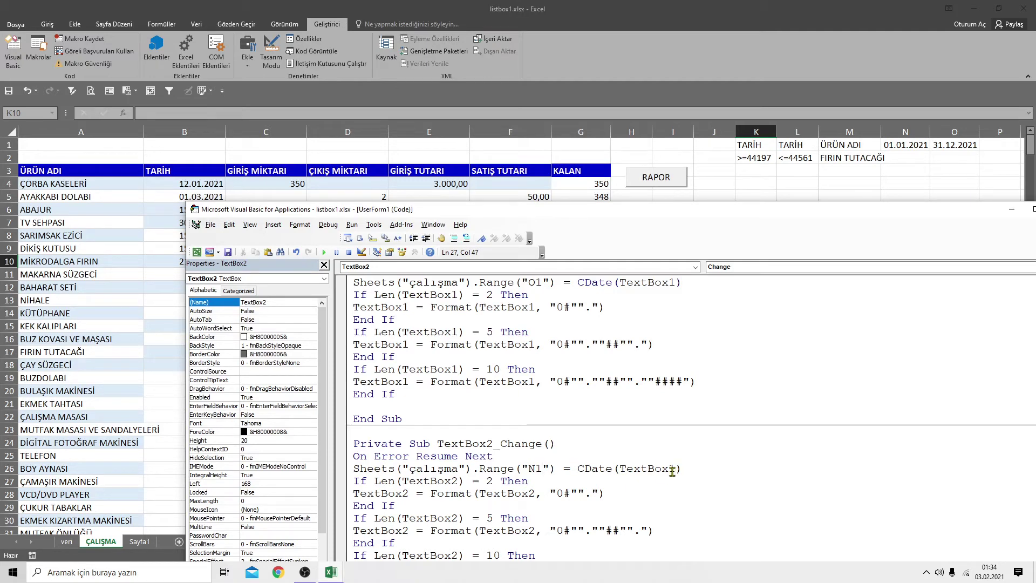
key("BackSpace")
left_click(694, 528)
Close the code editor, test the RAPOR form with dates 01.05.2021 and 31.12.2021 by filtering for SARIMSAK EZİCİ, and close the form
left_click_drag(889, 217, 770, 217)
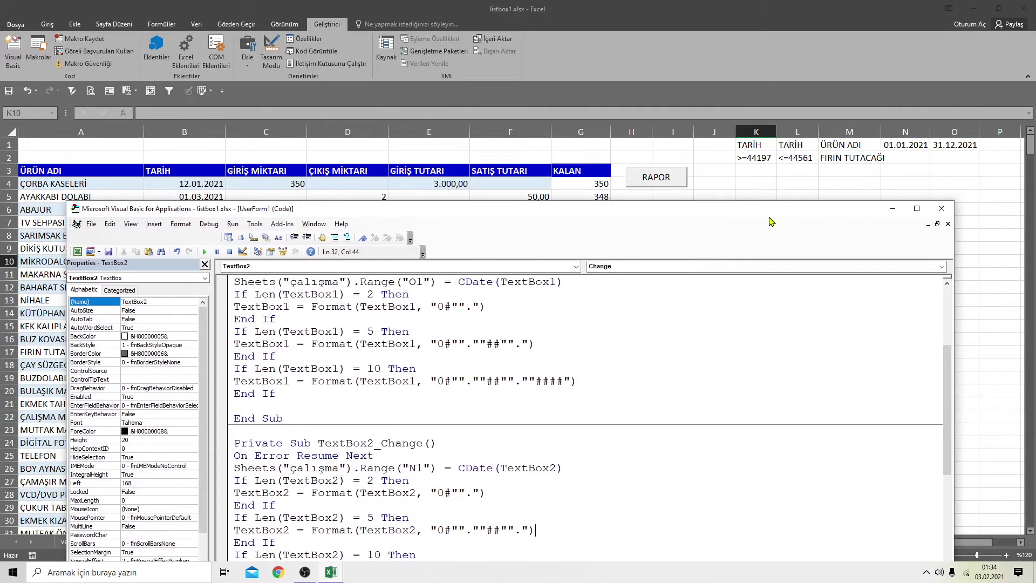
left_click(941, 208)
left_click(850, 236)
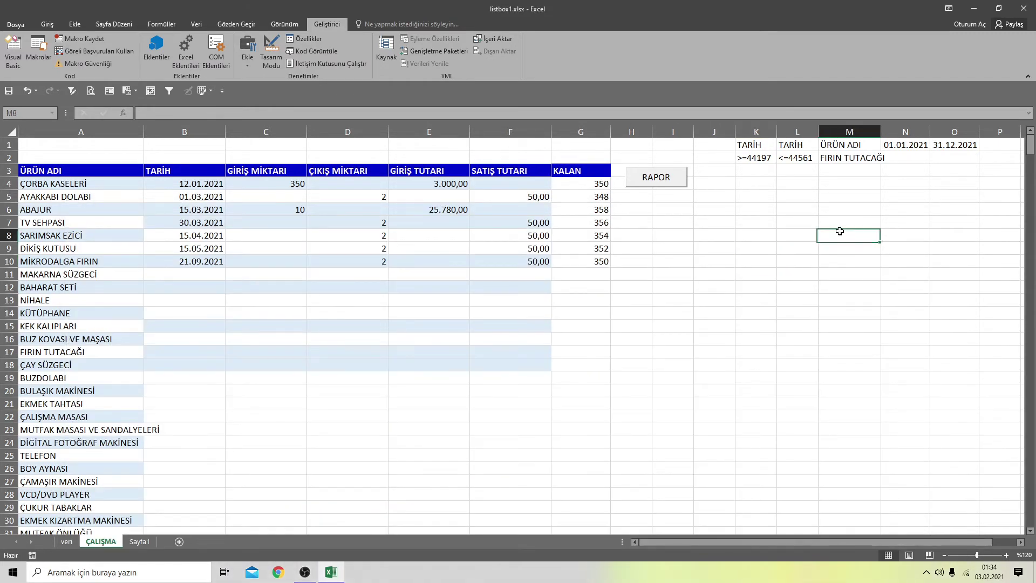
left_click(673, 184)
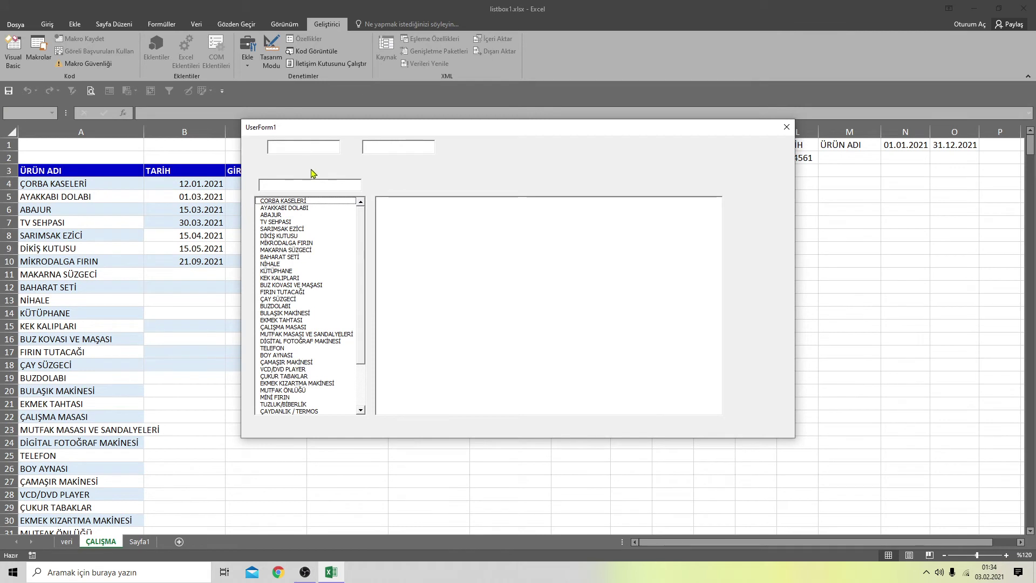
left_click(301, 146)
type("01.05.2")
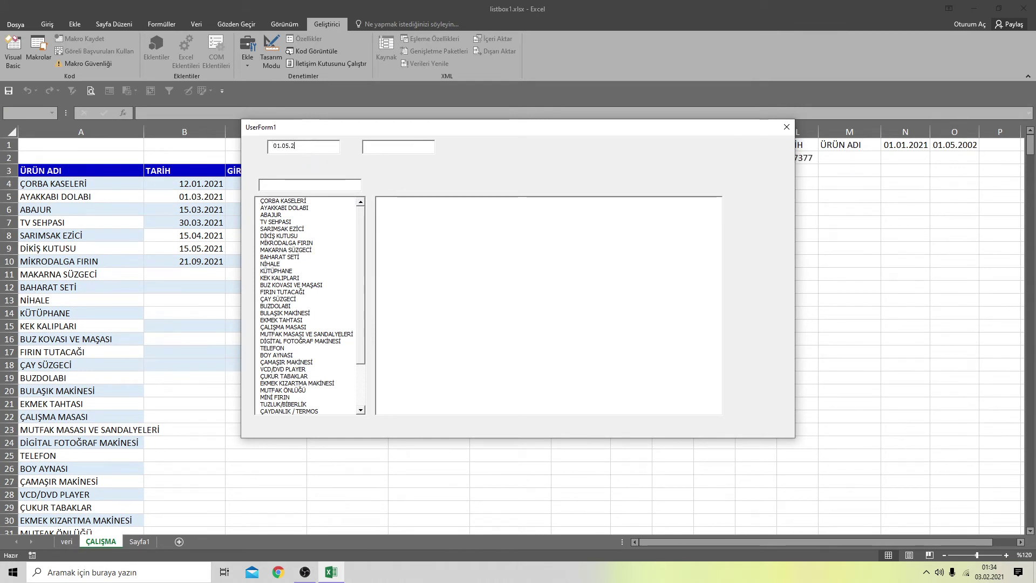
type("021")
left_click(401, 150)
type("31.12.")
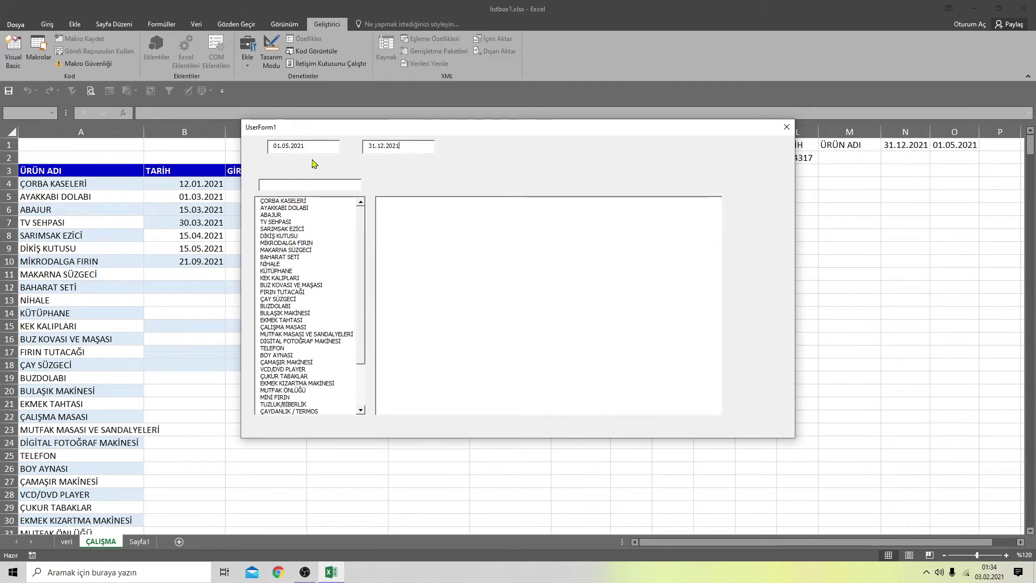
left_click(298, 230)
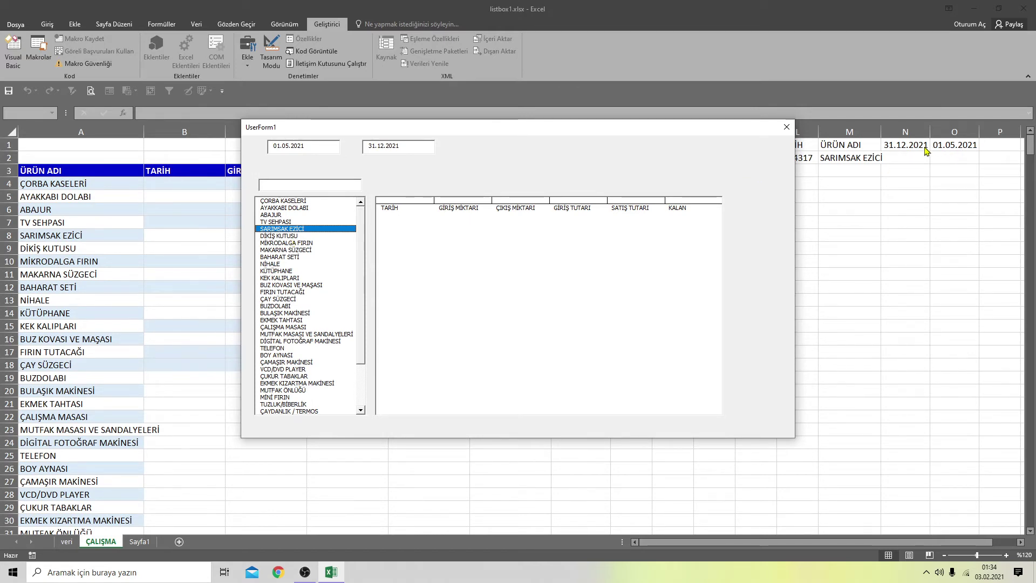
left_click(787, 127)
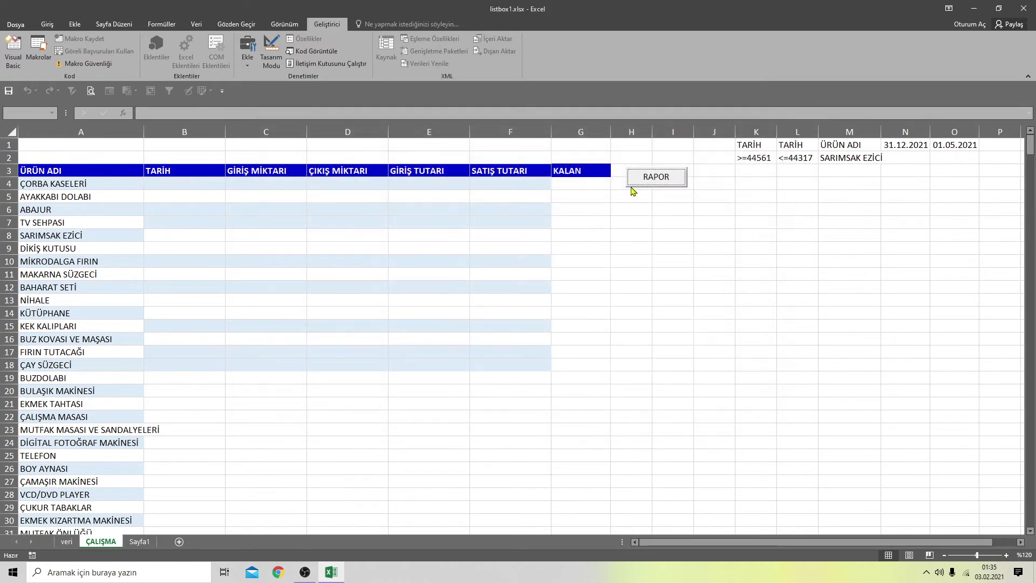
Swap the target cells in the code to N1 for TextBox1_Change and O1 for TextBox2_Change, and close the code editor
left_click(488, 232)
left_click(13, 59)
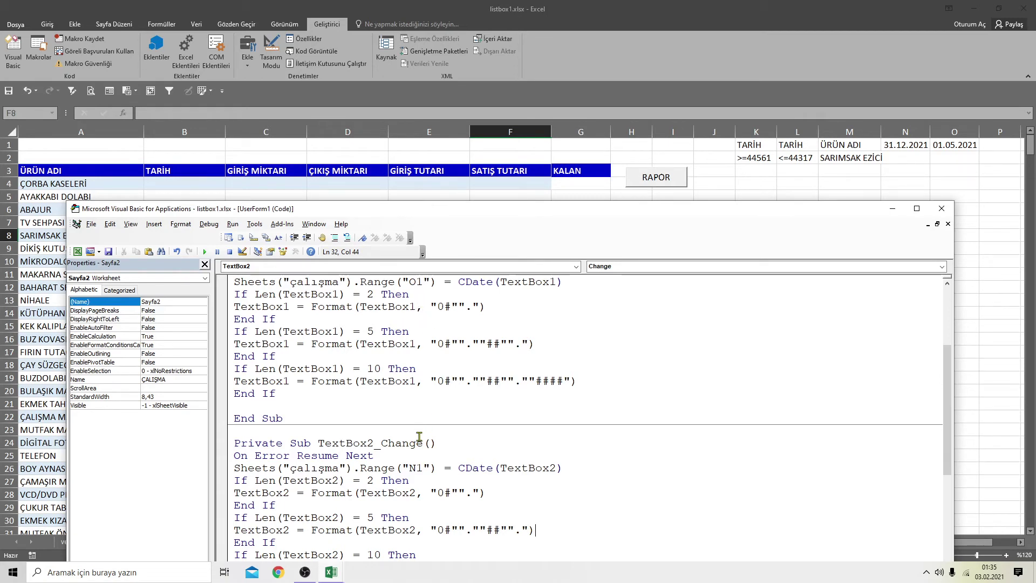
left_click(416, 286)
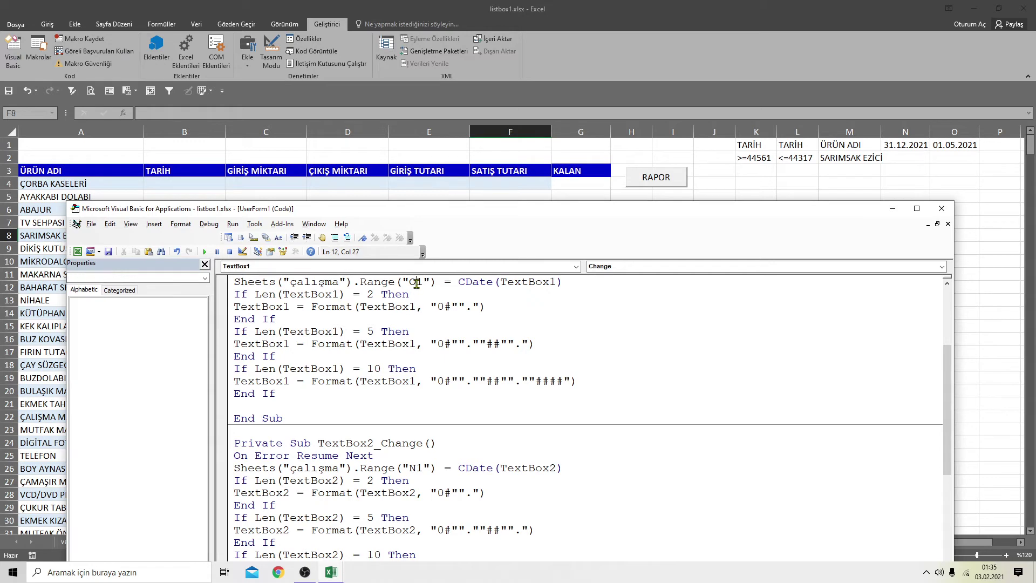
key("BackSpace")
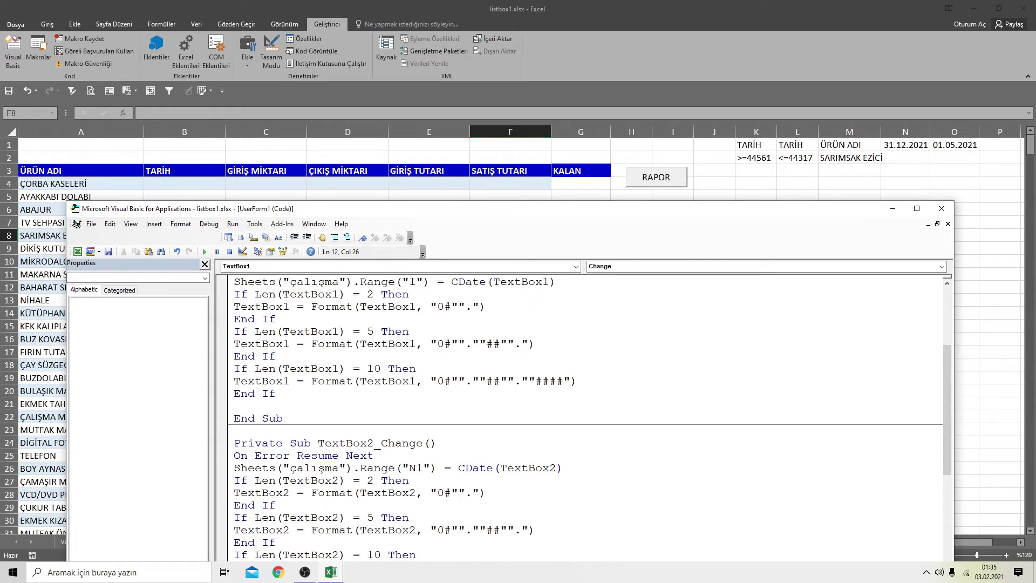
type("N")
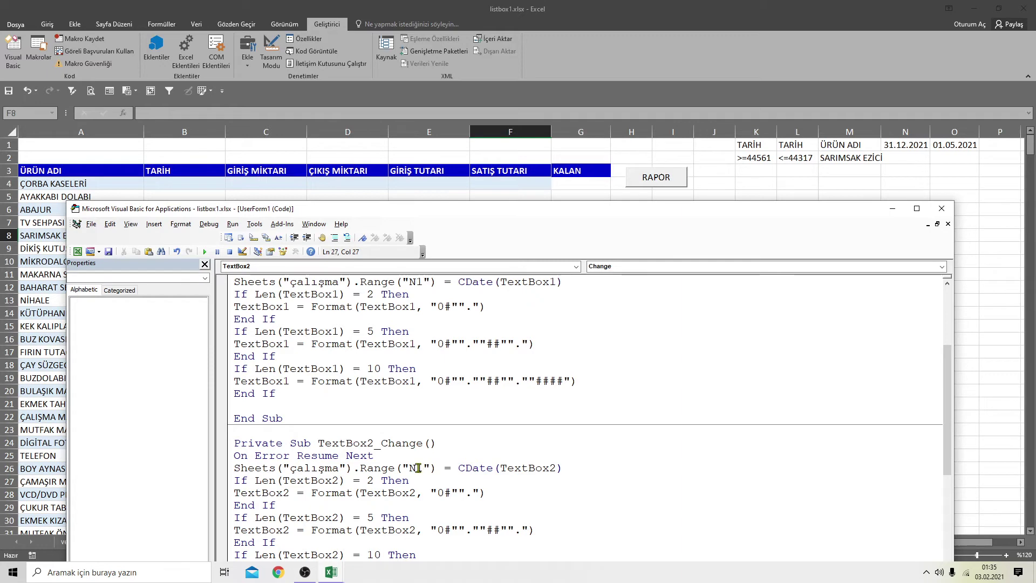
key("BackSpace")
type("O")
left_click(942, 208)
left_click(827, 228)
Test the RAPOR form with dates 01.05.2021 and 31.12.2021 by filtering for MİKRODALGA FIRIN, BAHARAT SETİ and KEK KALIPLARI
left_click(678, 178)
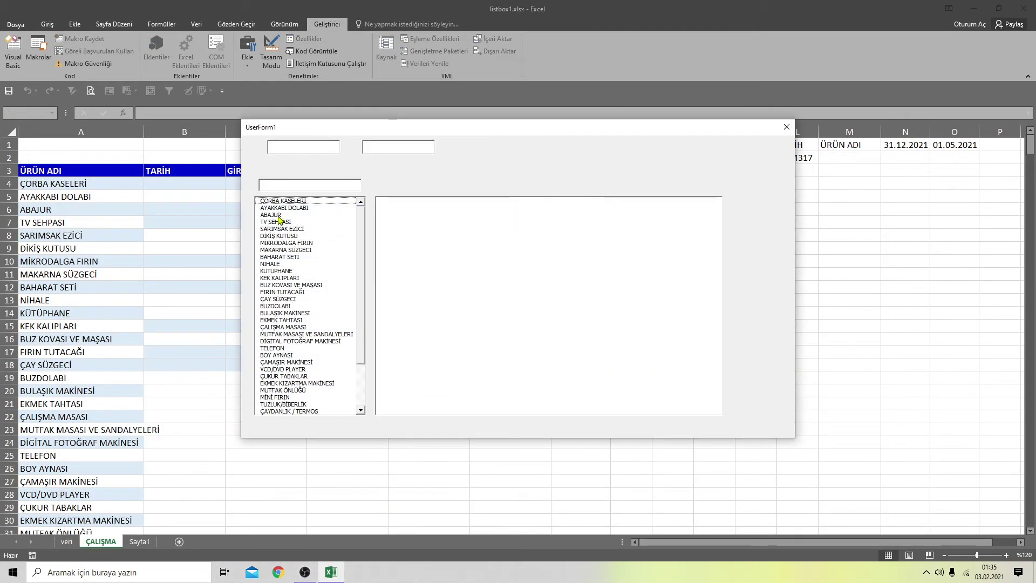
left_click(291, 146)
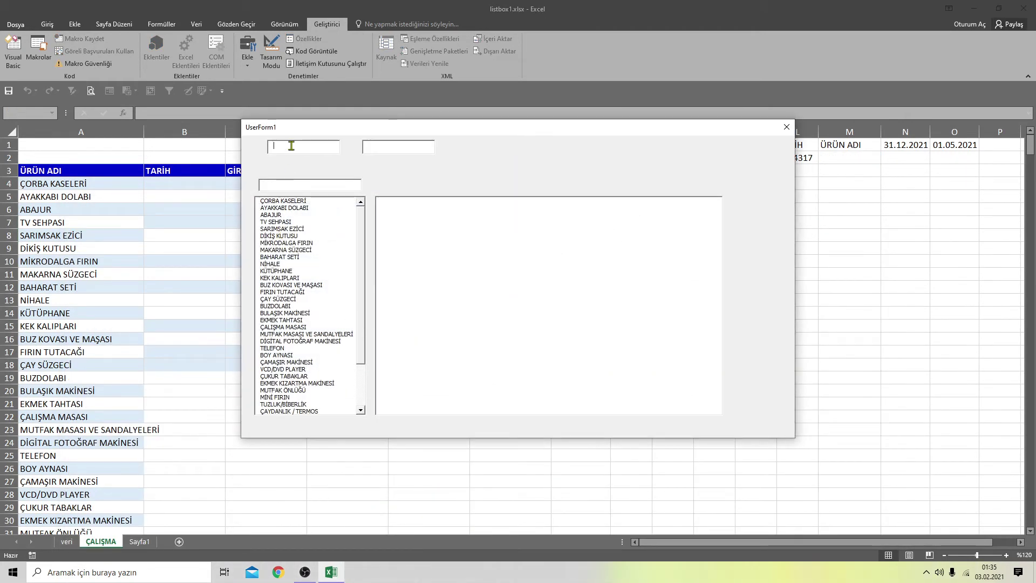
type("01.05.2021")
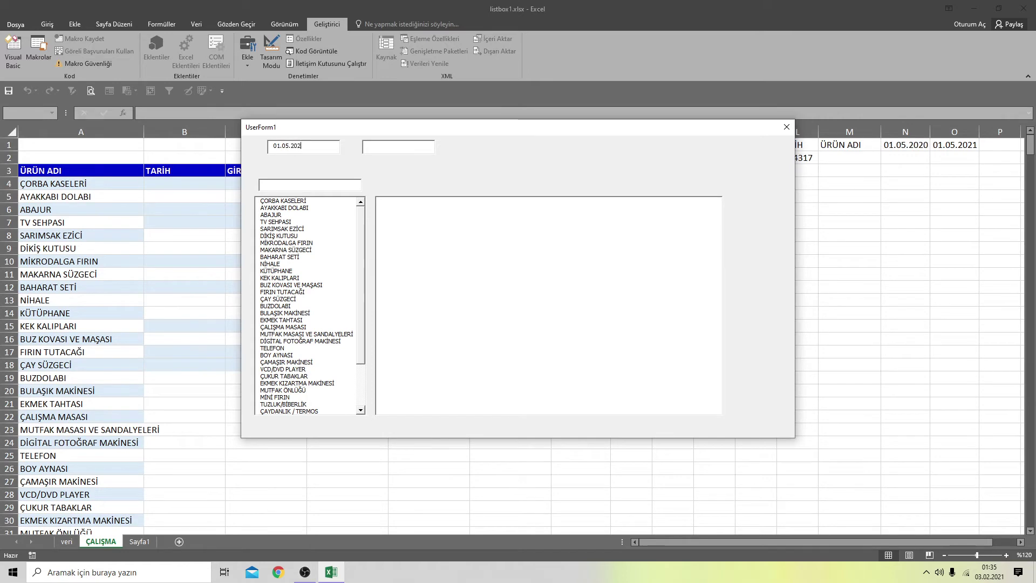
left_click(382, 145)
type("31.12.2021")
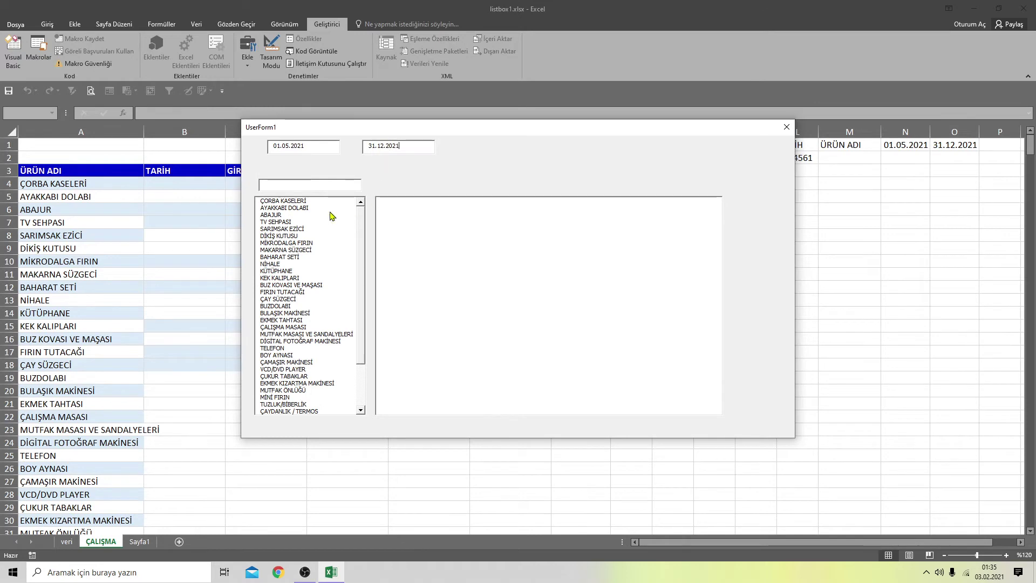
left_click(298, 244)
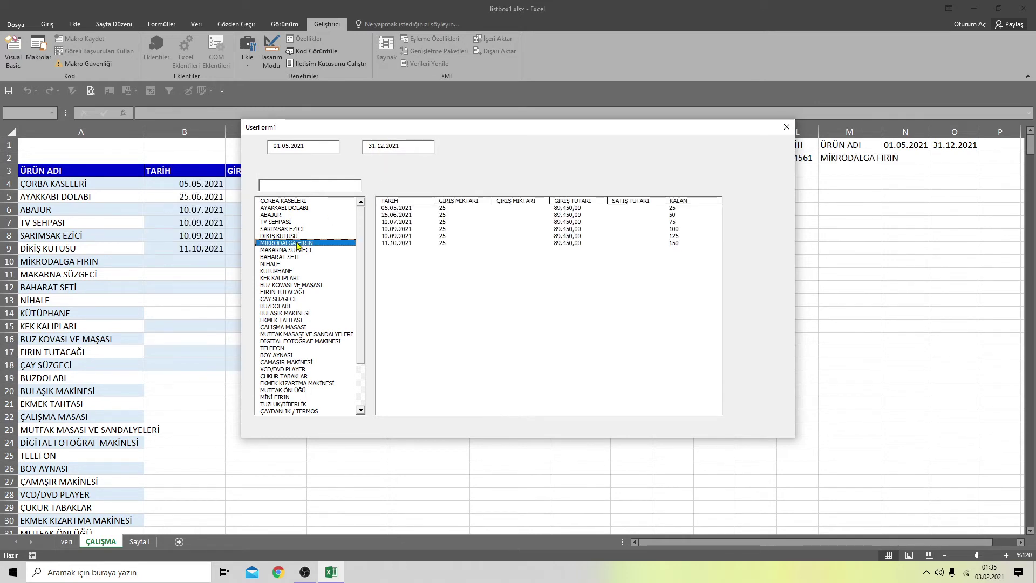
left_click(289, 257)
left_click(290, 278)
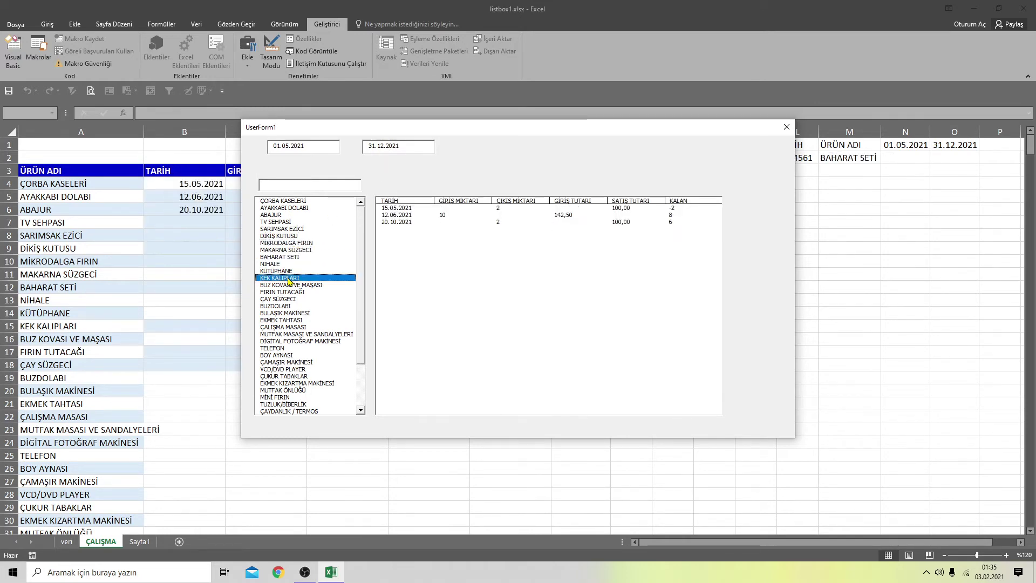
Test the product filter in the form with ÇAY SÜZGECİ, BULAŞIK MAKİNESİ and MUTFAK MASASI VE SANDALYELERİ
left_click(289, 299)
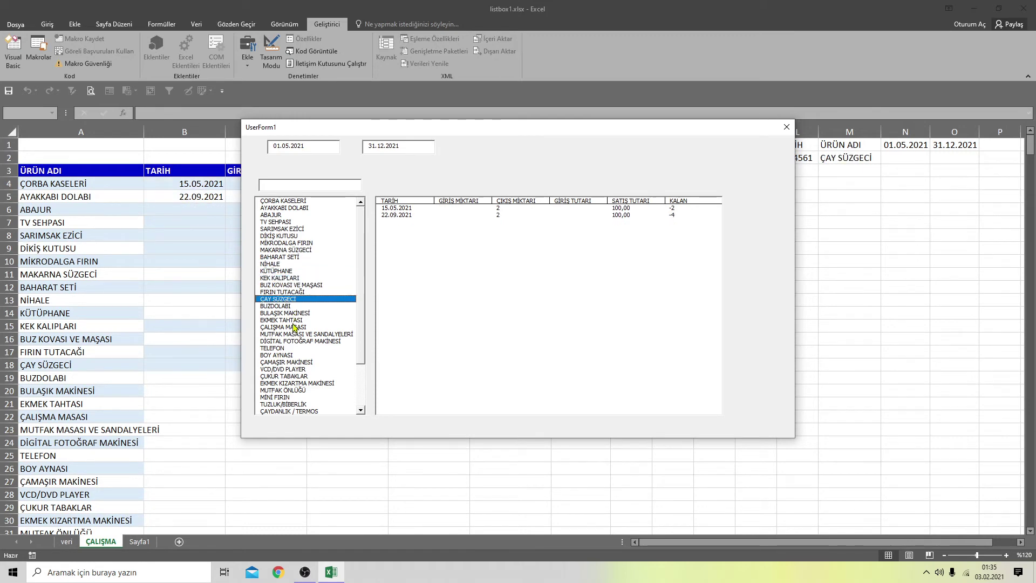
left_click(294, 313)
left_click(296, 335)
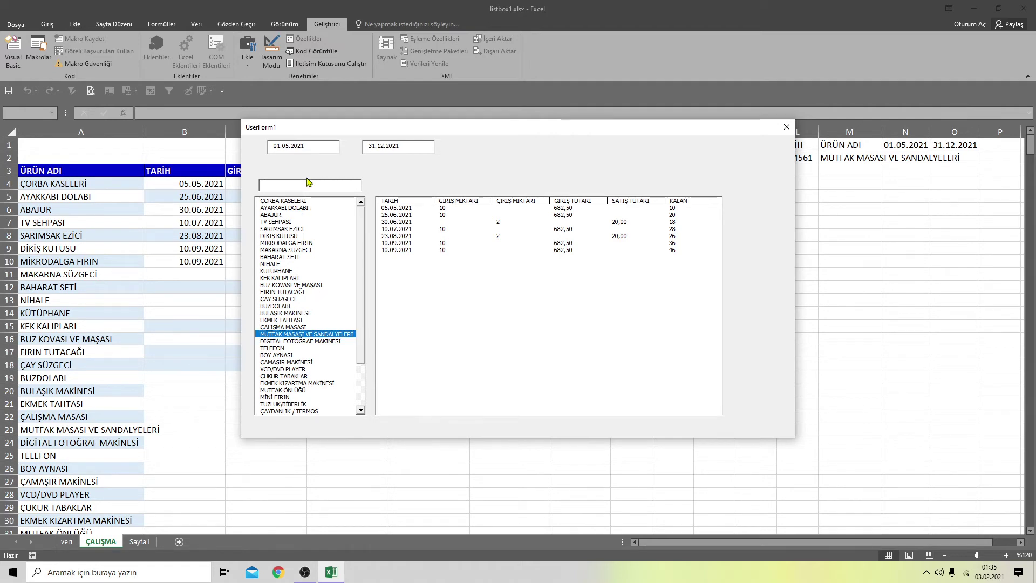
Test the product search with "ma", list records for BULAŞIK MAKİNESİ and MUTFAK MASASI VE SANDALYELERİ, clear the search and close the form
type("ma")
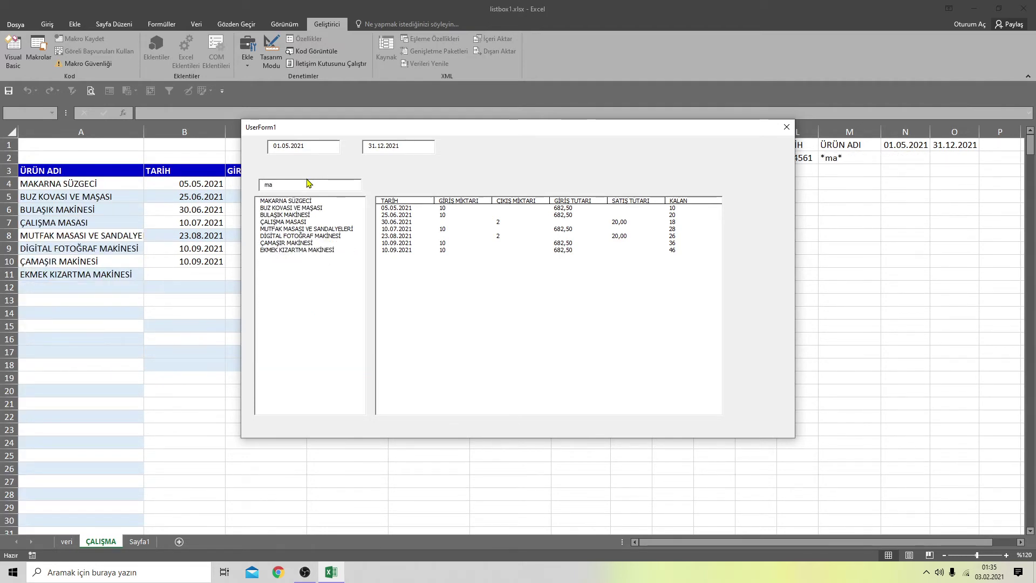
left_click(296, 218)
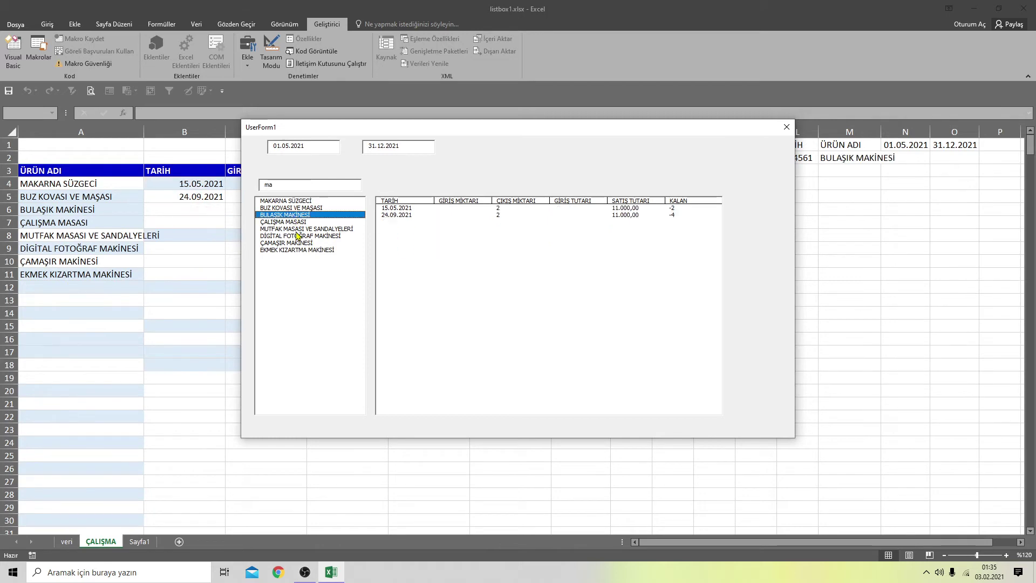
left_click(296, 229)
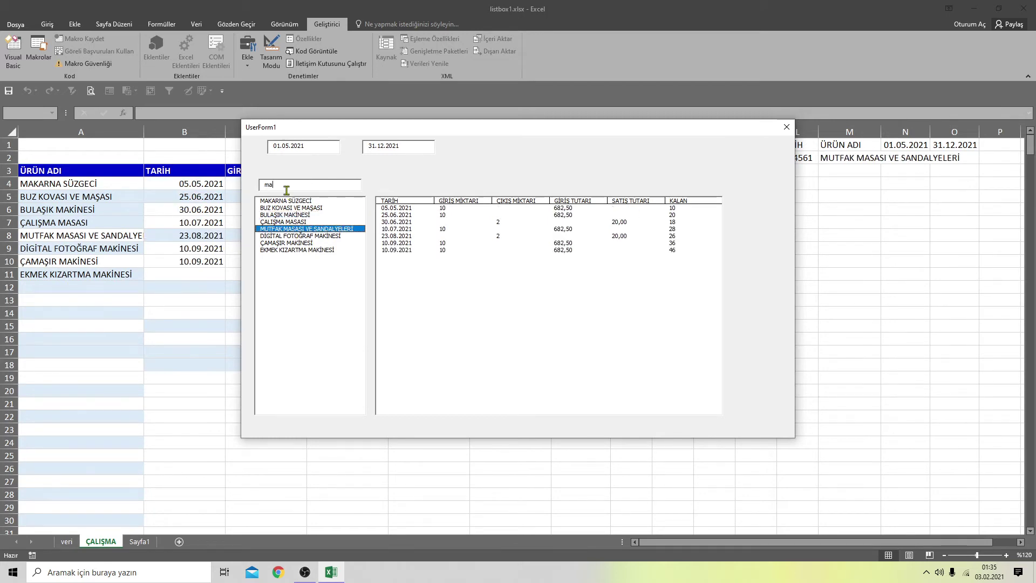
key("BackSpace")
key("BackSpace")
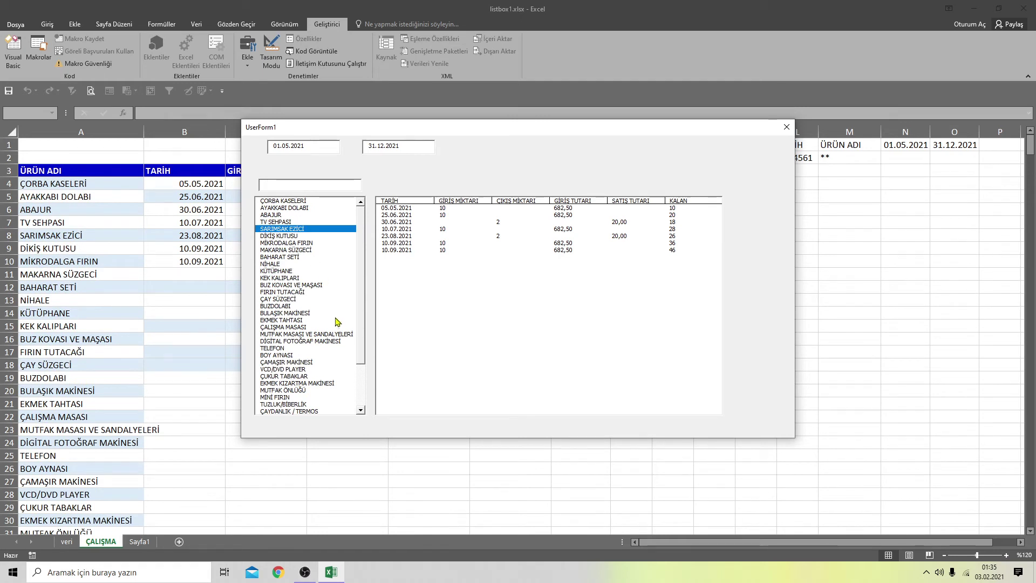
left_click(303, 264)
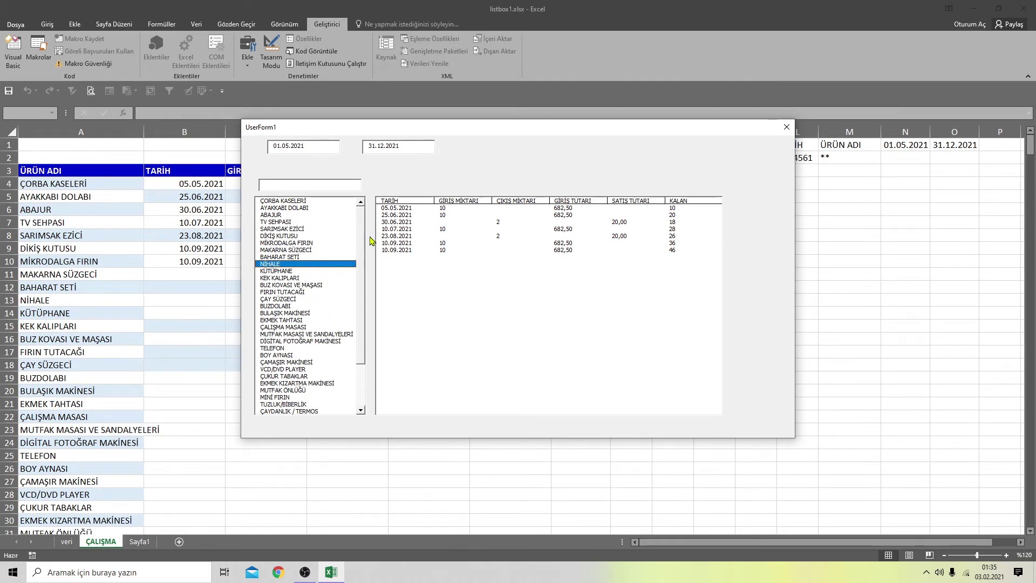
left_click(786, 127)
Open UserForm1 in the Visual Basic form designer and set both list boxes' BackColor to Active Title Bar
left_click(14, 61)
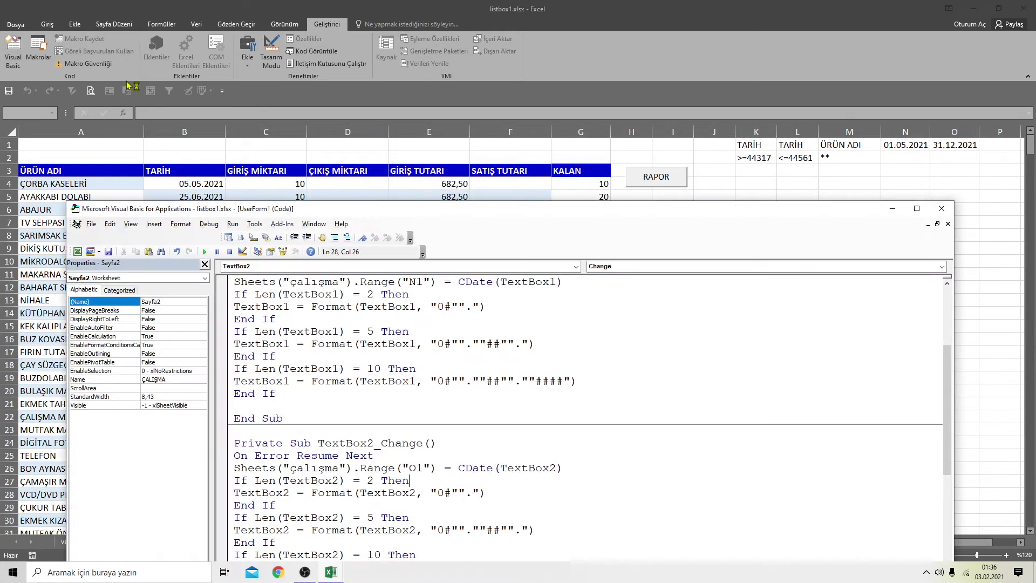
left_click(258, 252)
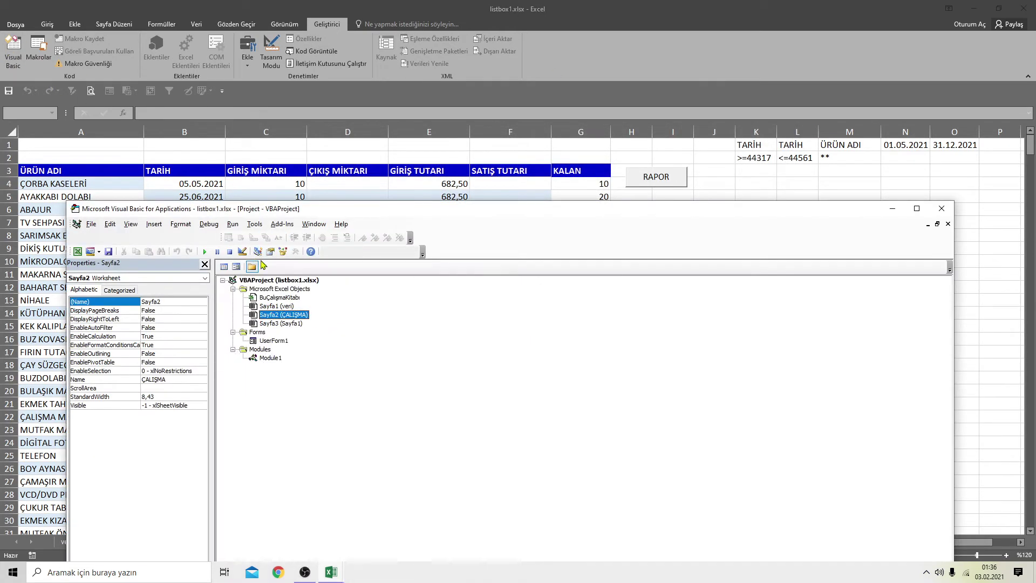
double_click(285, 341)
left_click_drag(486, 209, 518, 94)
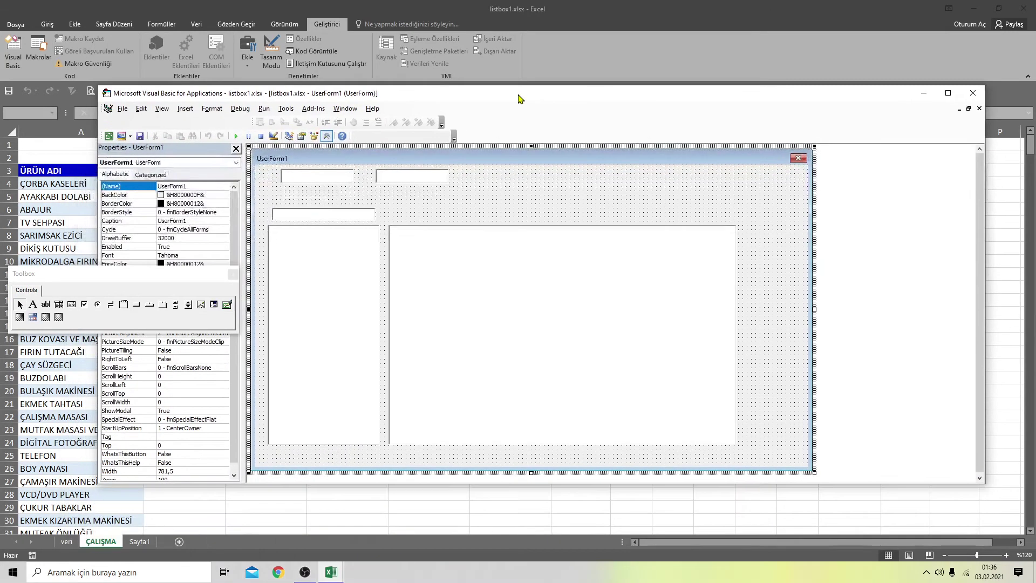
left_click(337, 276)
left_click(506, 286, "ctrl")
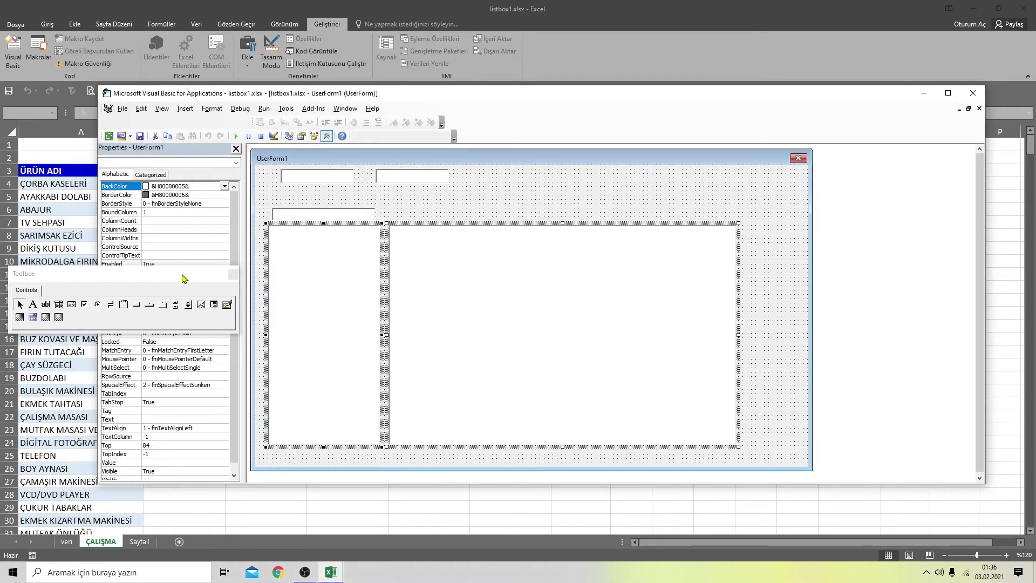
left_click_drag(183, 278, 585, 171)
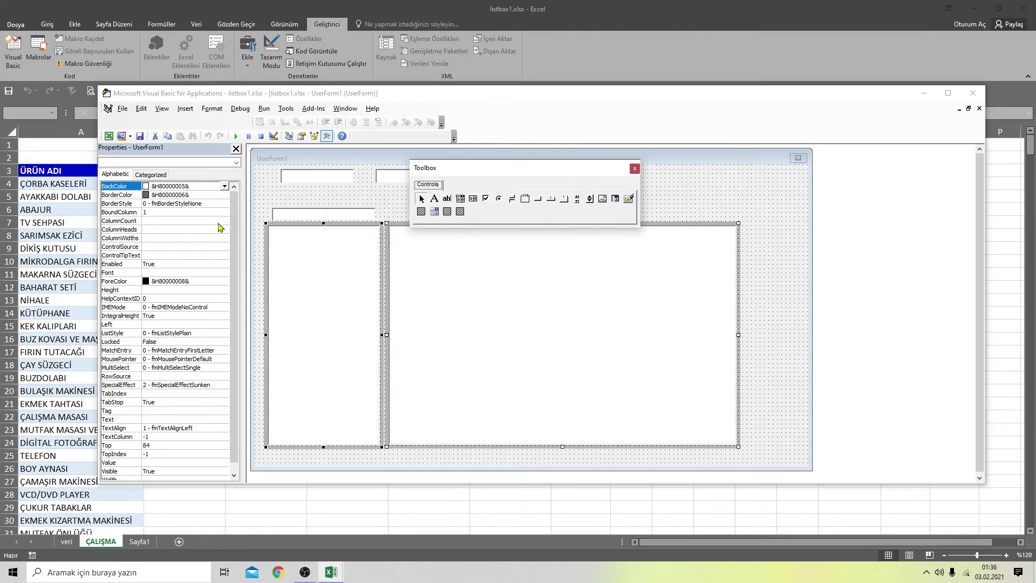
left_click(225, 186)
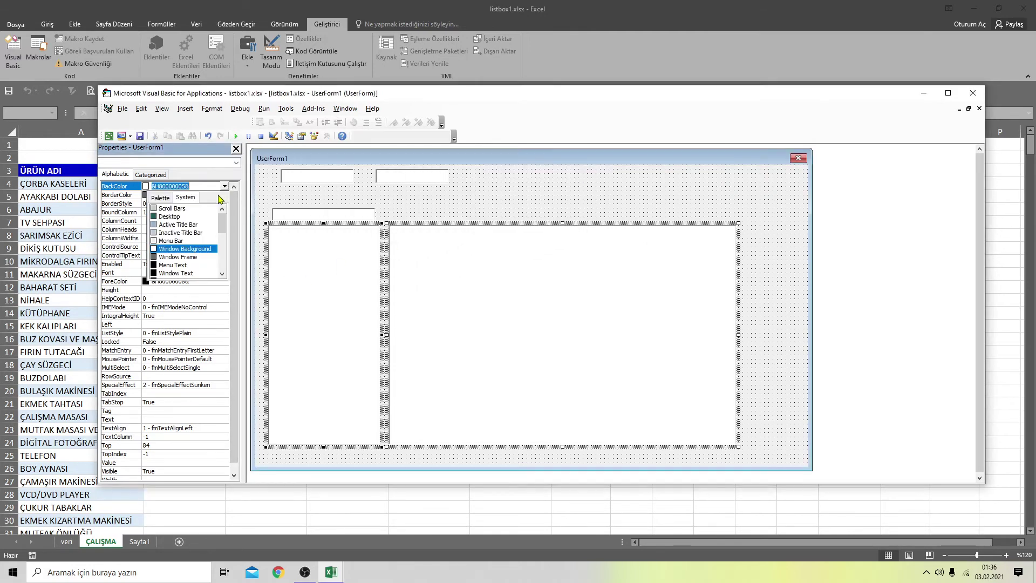
left_click(157, 226)
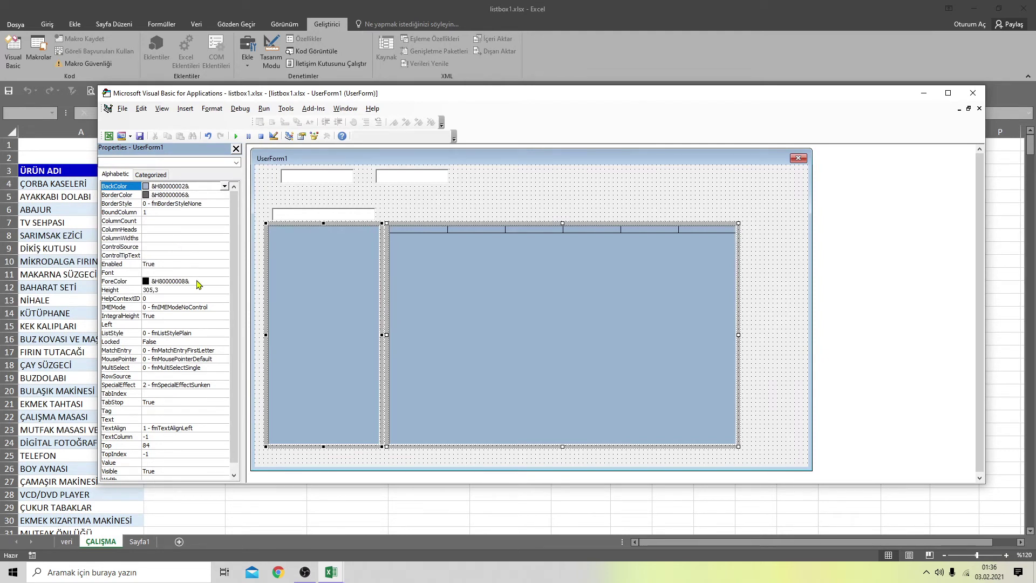
Set the font of both list boxes to bold (Kalın) Tahoma, size 11
left_click(214, 273)
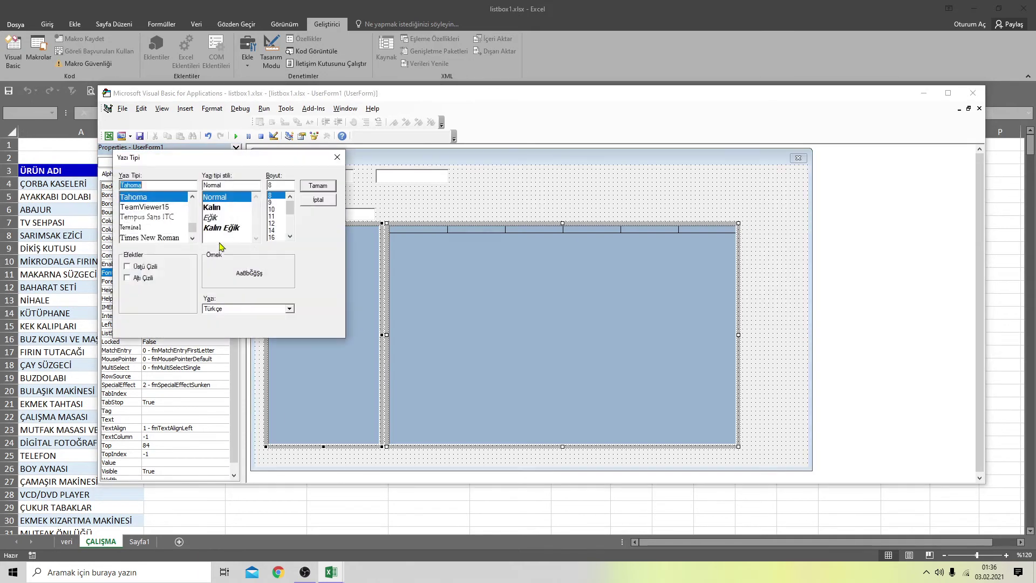
left_click(274, 216)
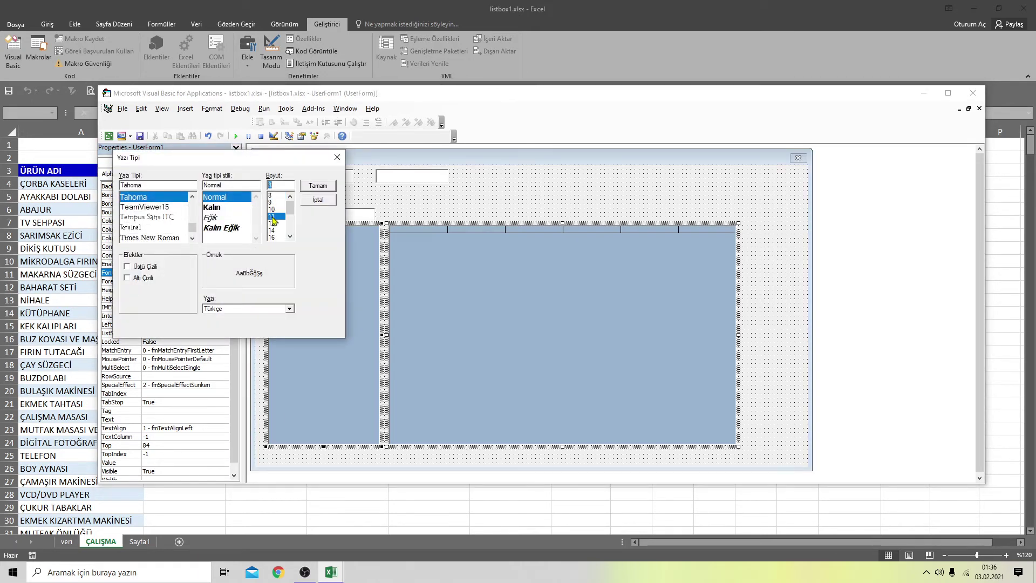
left_click(211, 209)
left_click(317, 186)
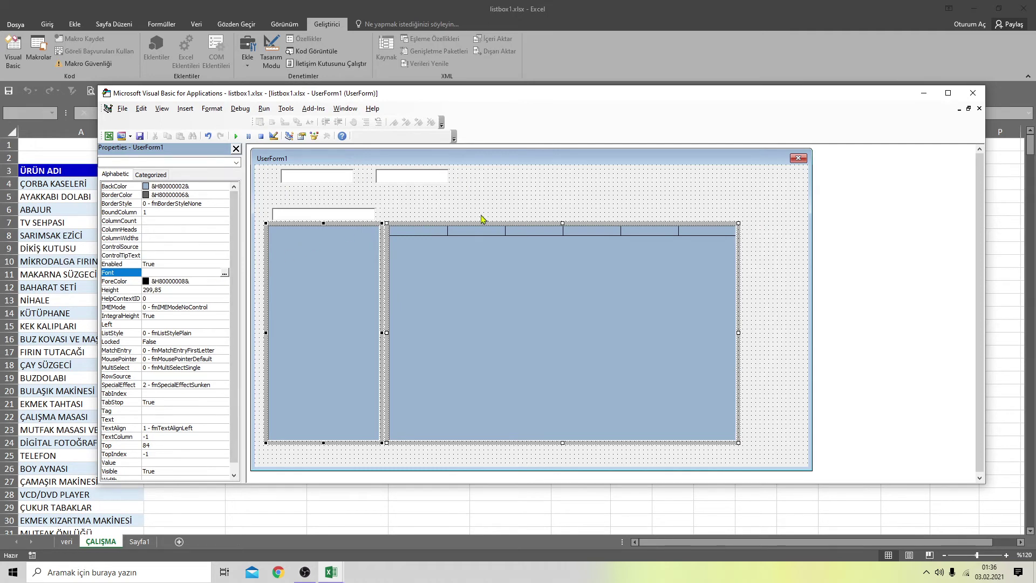
left_click(544, 206)
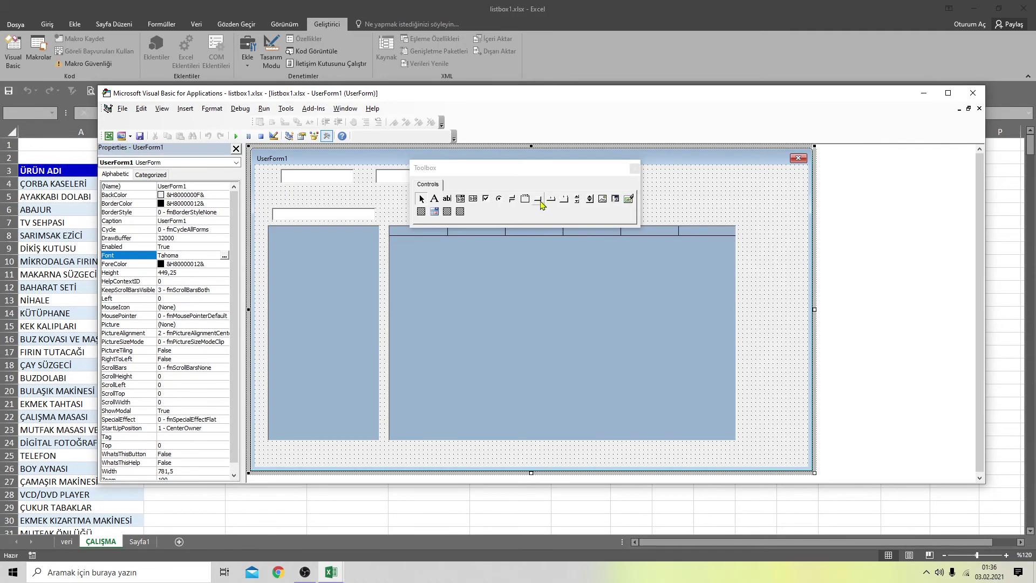
Set the BackColor of the two date text boxes and the product search box to Active Title Bar
left_click(324, 181)
left_click(393, 180, "ctrl")
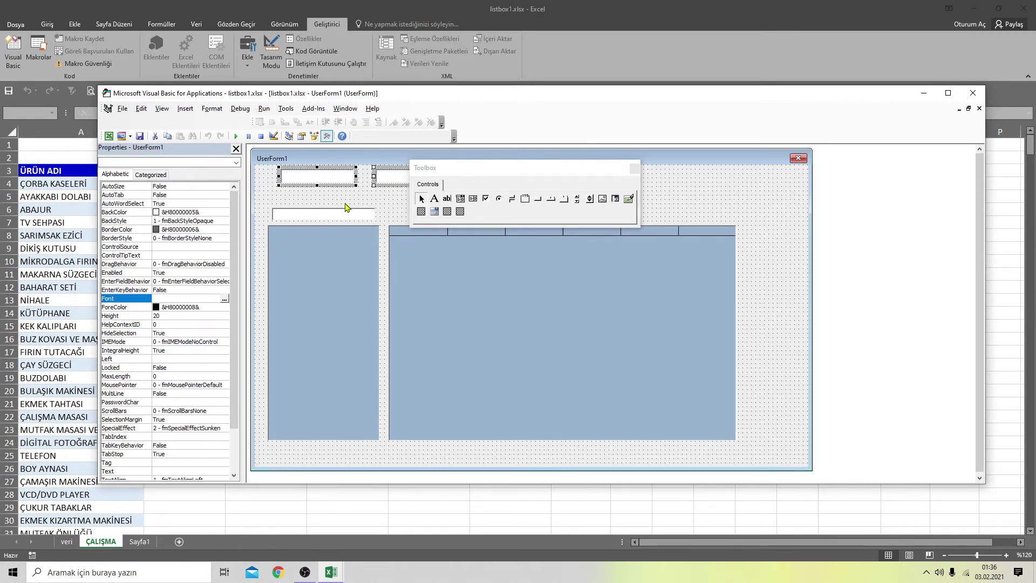
left_click(344, 214, "ctrl")
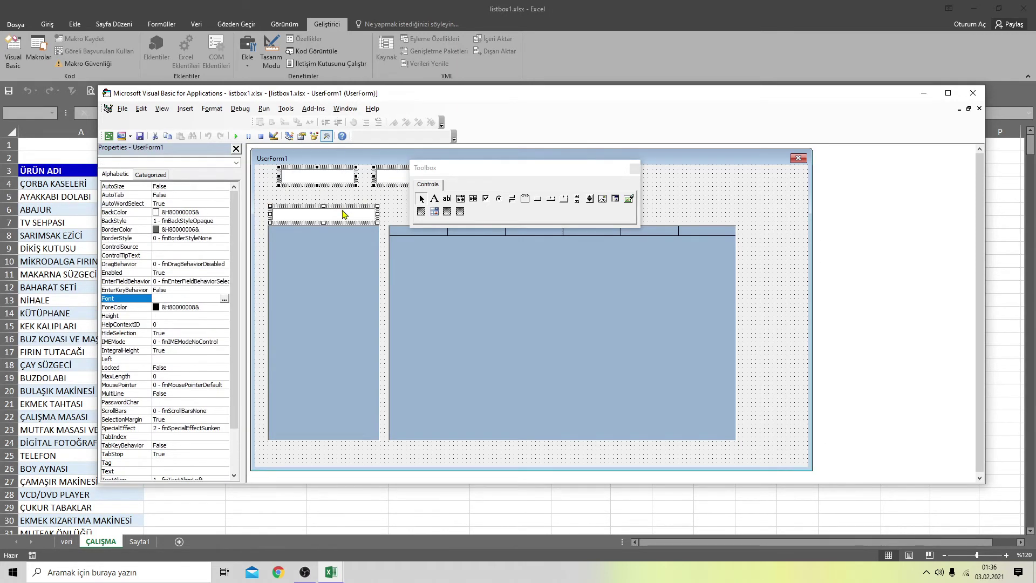
left_click(223, 212)
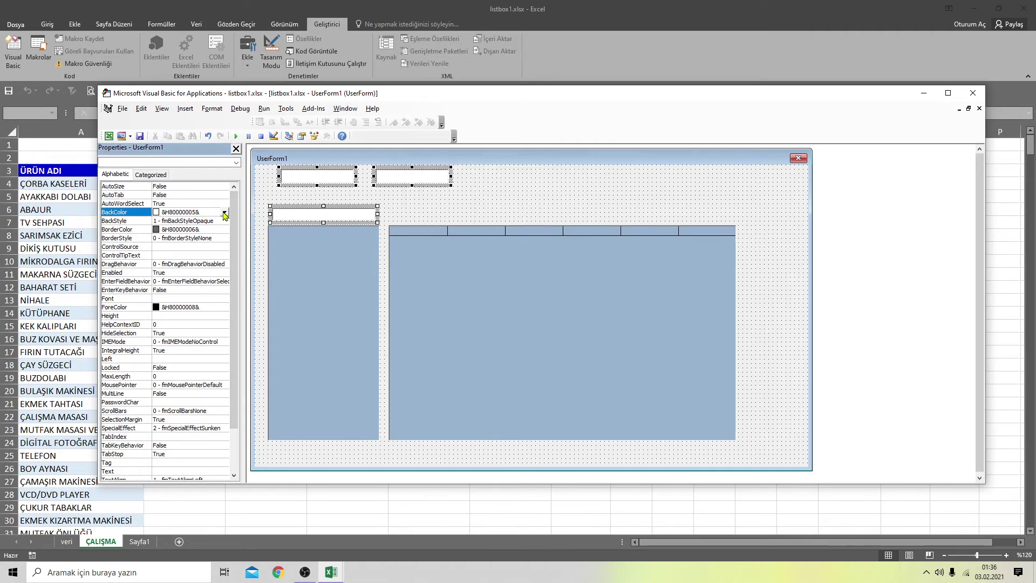
left_click(225, 212)
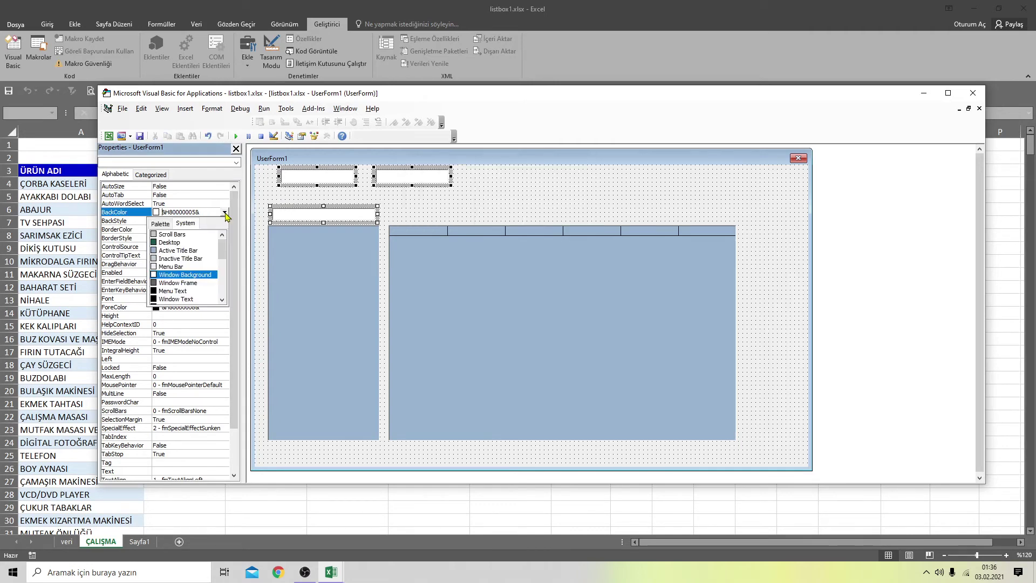
left_click(160, 250)
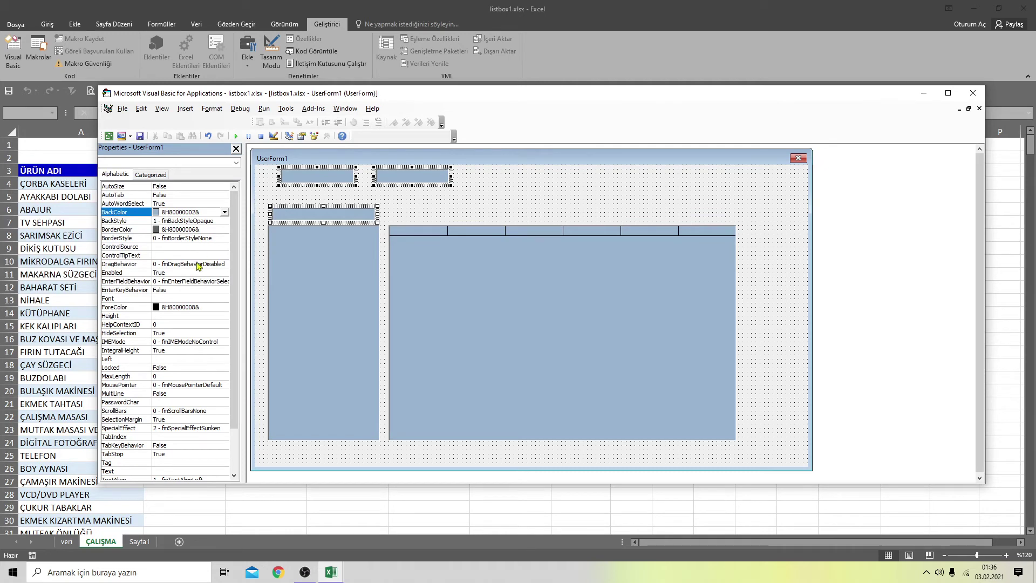
Set the font of the three selected text boxes to Tahoma, size 10
left_click(211, 298)
left_click(226, 300)
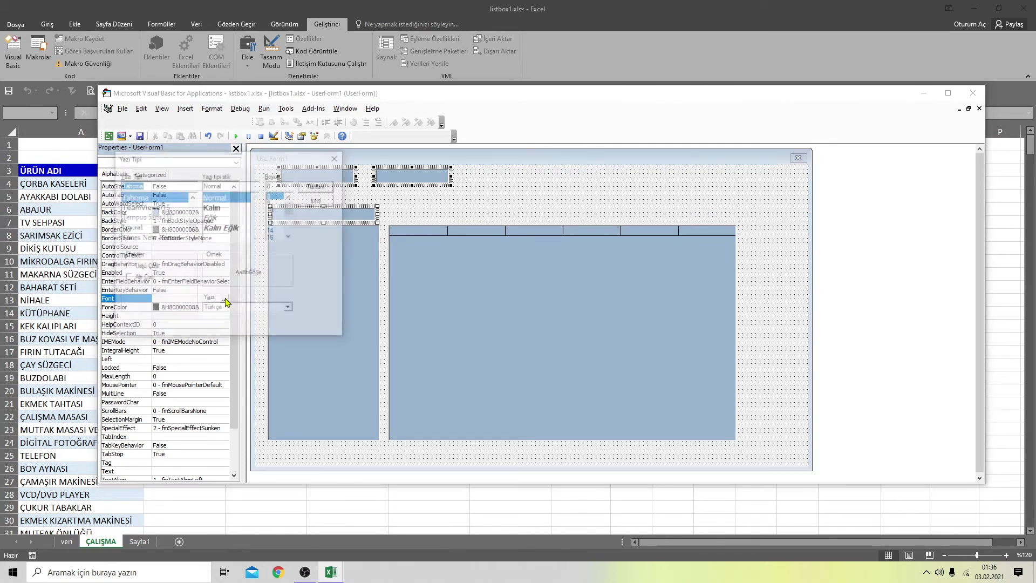
left_click(274, 208)
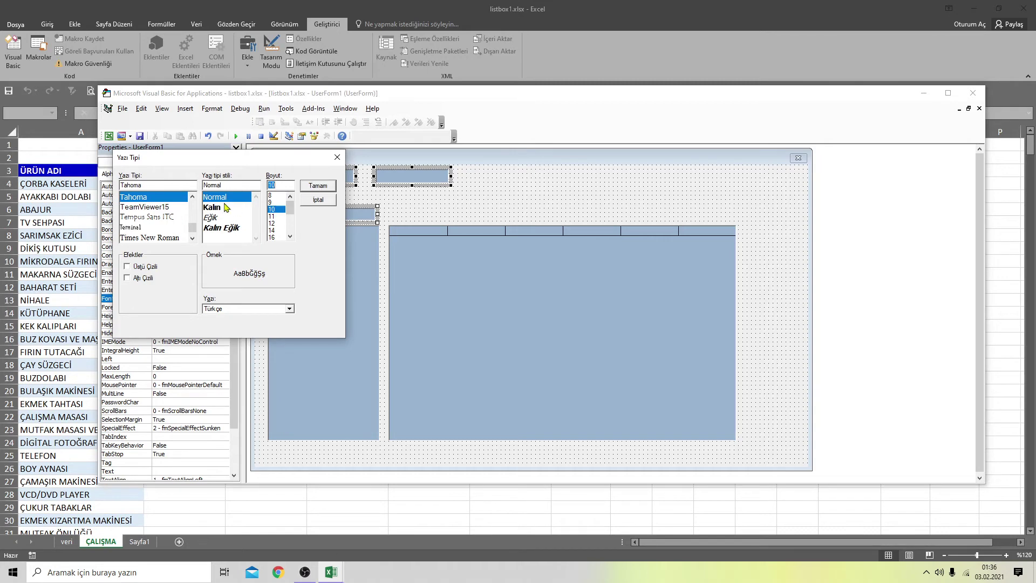
left_click(318, 186)
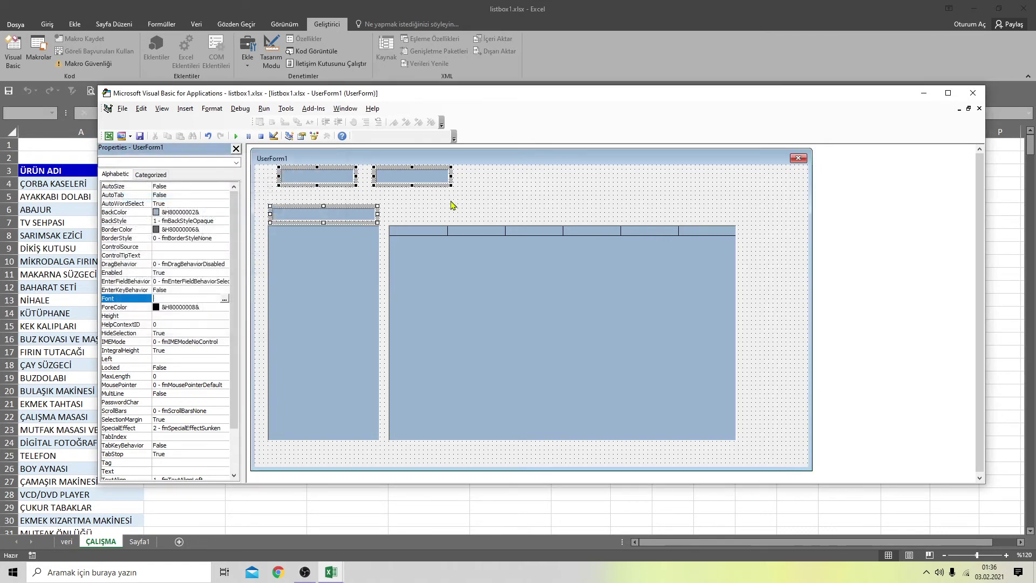
left_click(524, 203)
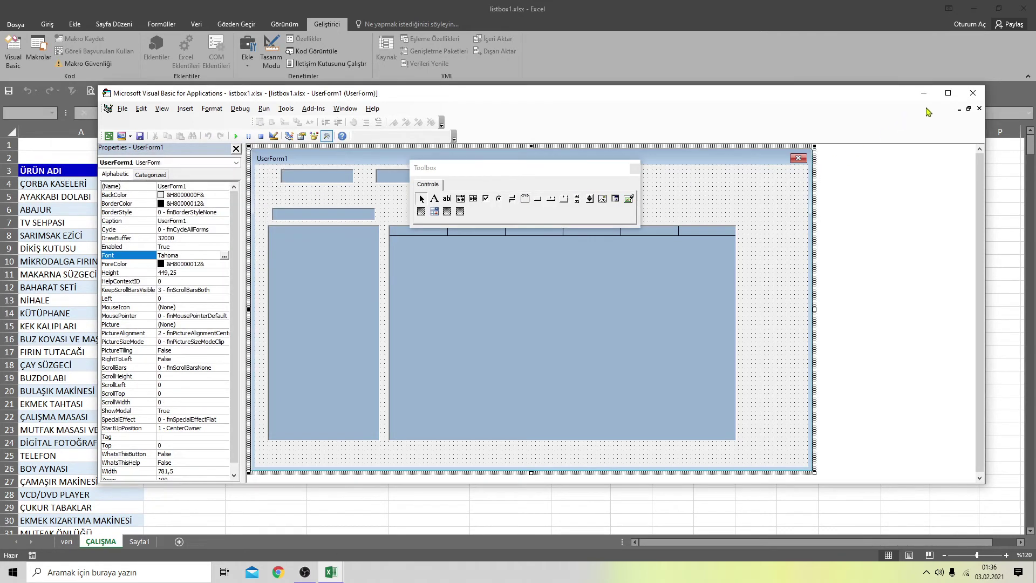
Close the code editor, check the restyled RAPOR form with DİKİŞ KUTUSU, MAKARNA SÜZGECİ and KEK KALIPLARI, and close the form
left_click(974, 94)
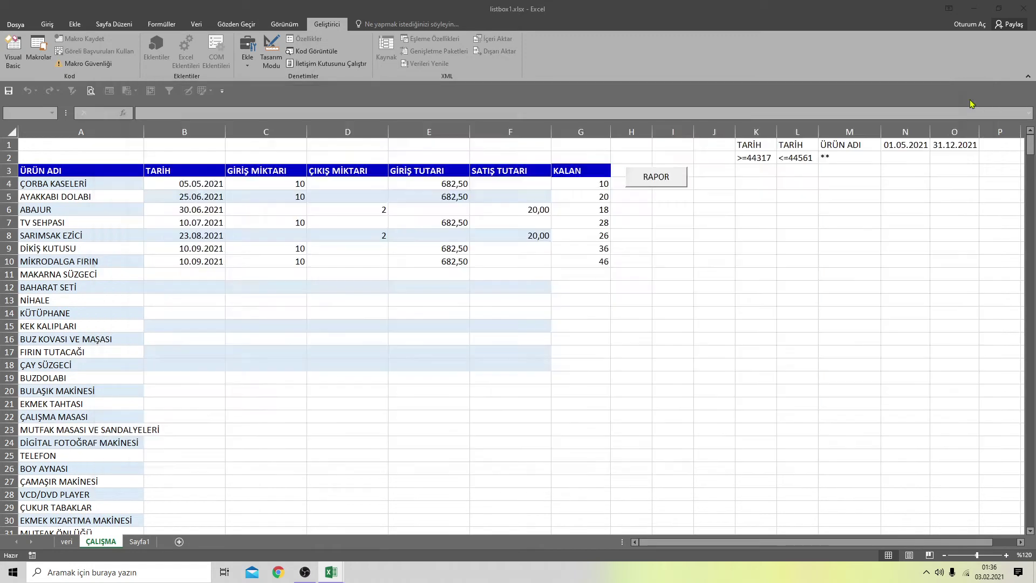
left_click(799, 258)
left_click(677, 186)
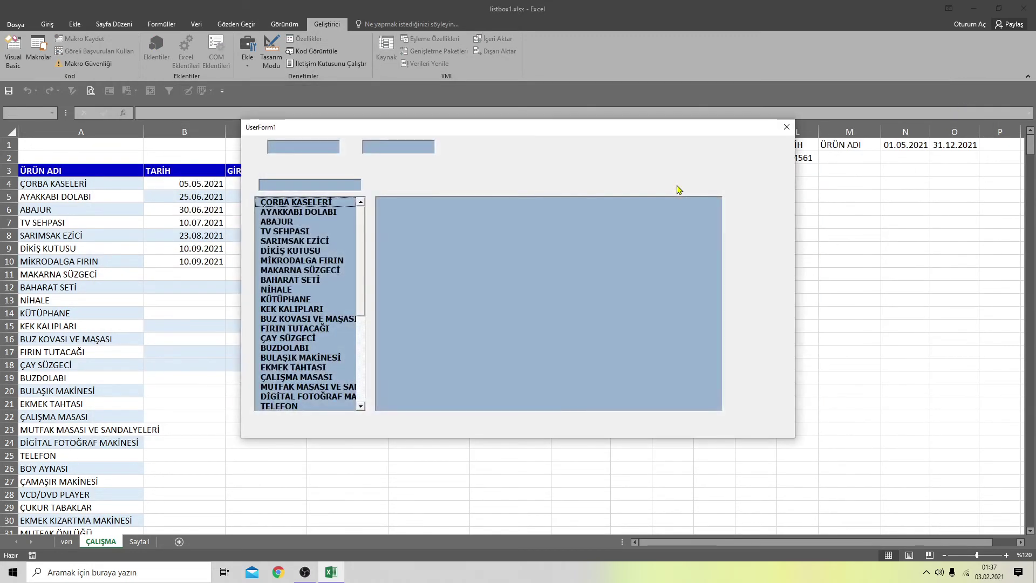
left_click(292, 251)
left_click(295, 271)
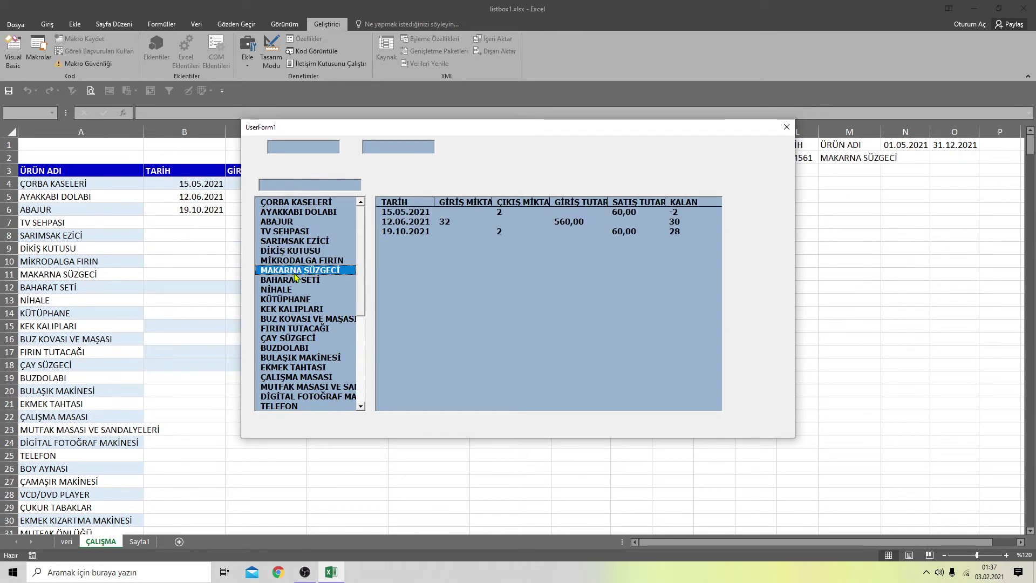
left_click(296, 308)
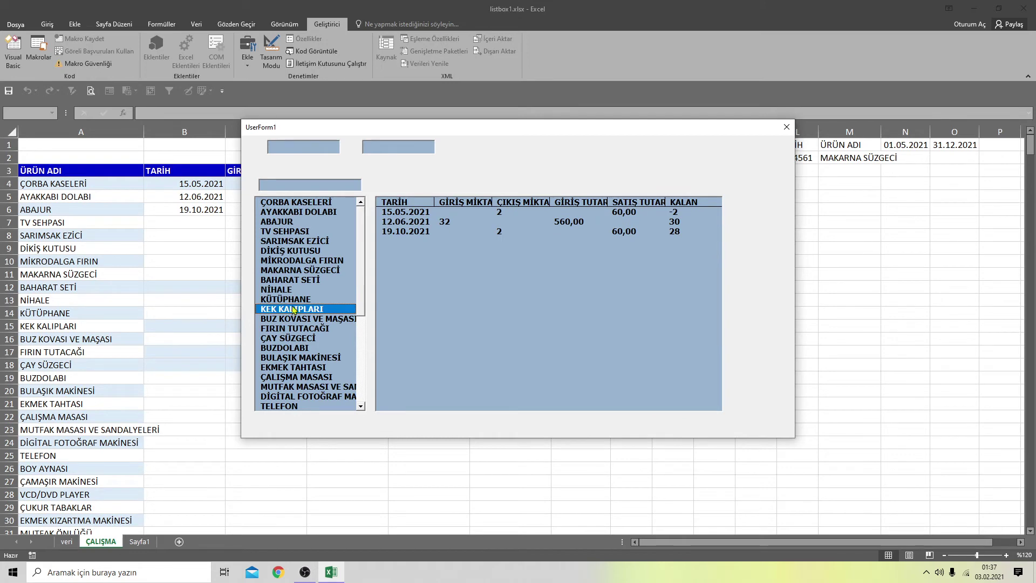
left_click(781, 132)
Open UserForm1 in the Visual Basic editor and set the font size of both list boxes to 10
left_click(13, 51)
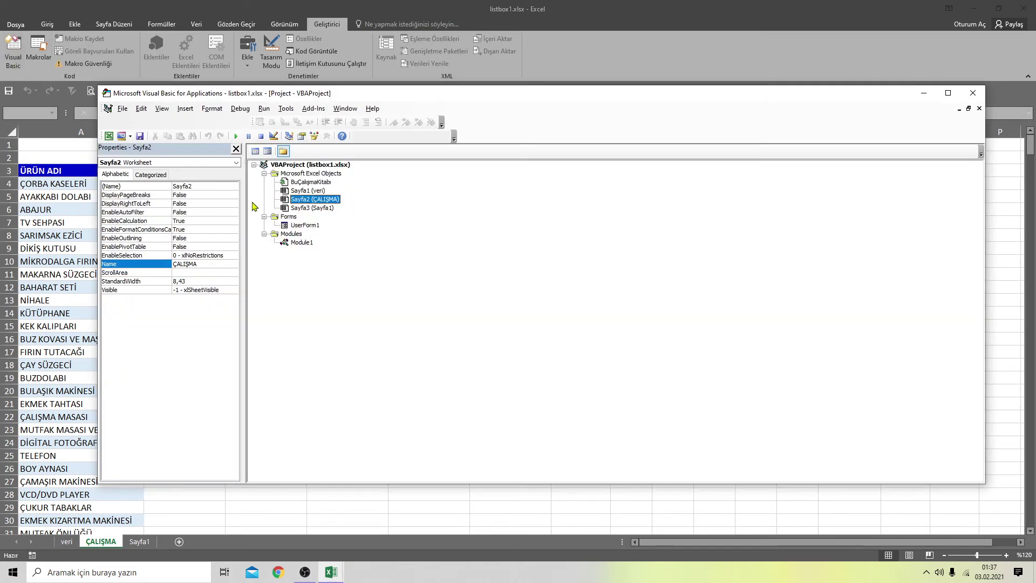
double_click(305, 226)
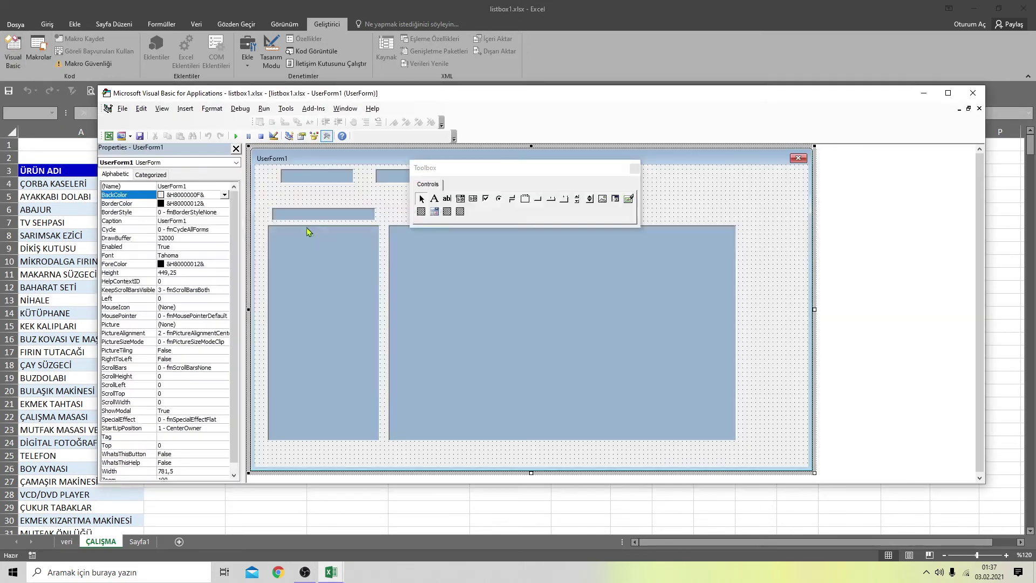
left_click(325, 276)
left_click(496, 303, "ctrl")
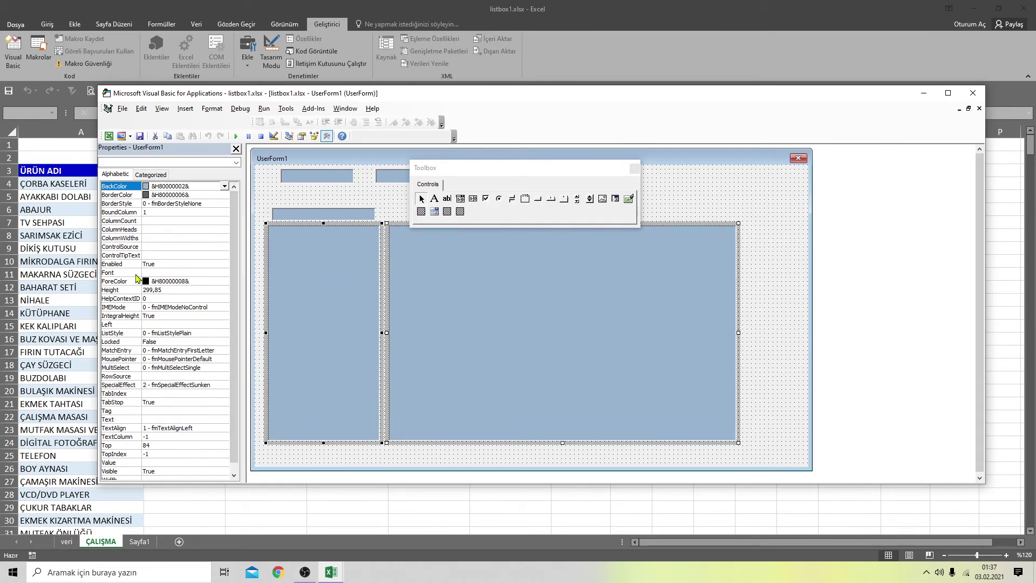
left_click(192, 273)
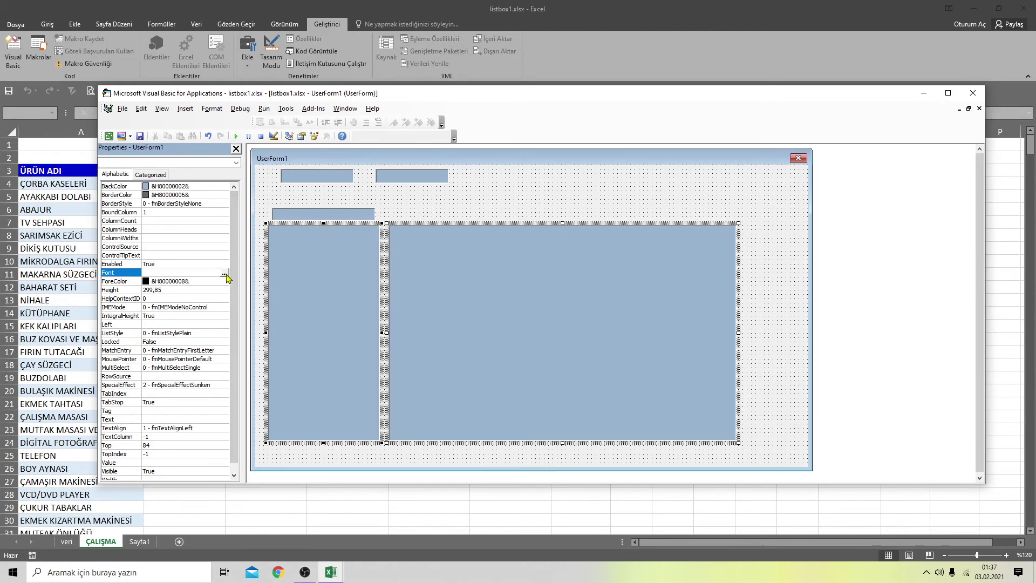
left_click(224, 274)
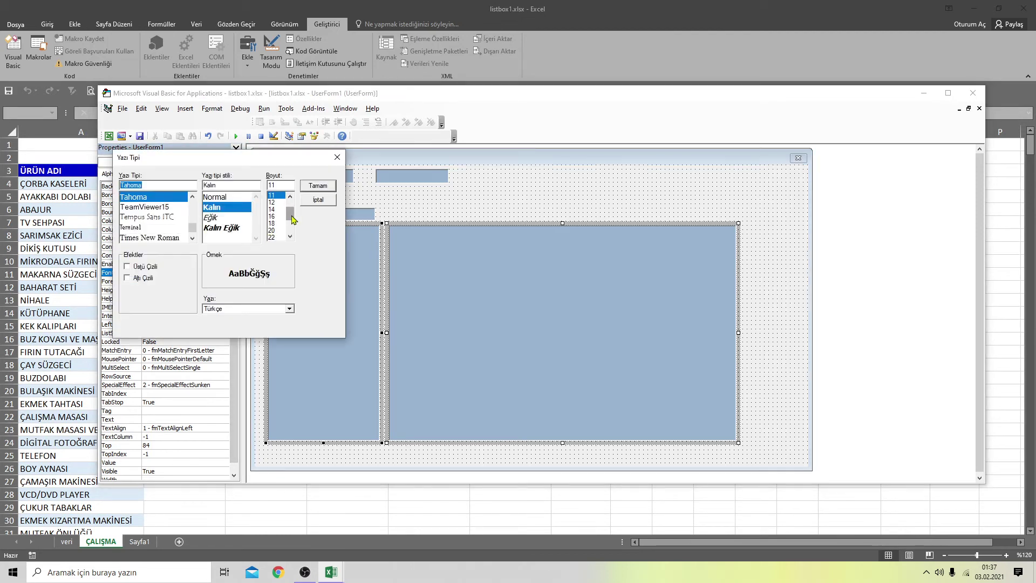
scroll(290, 203, "up", 1)
left_click(286, 210)
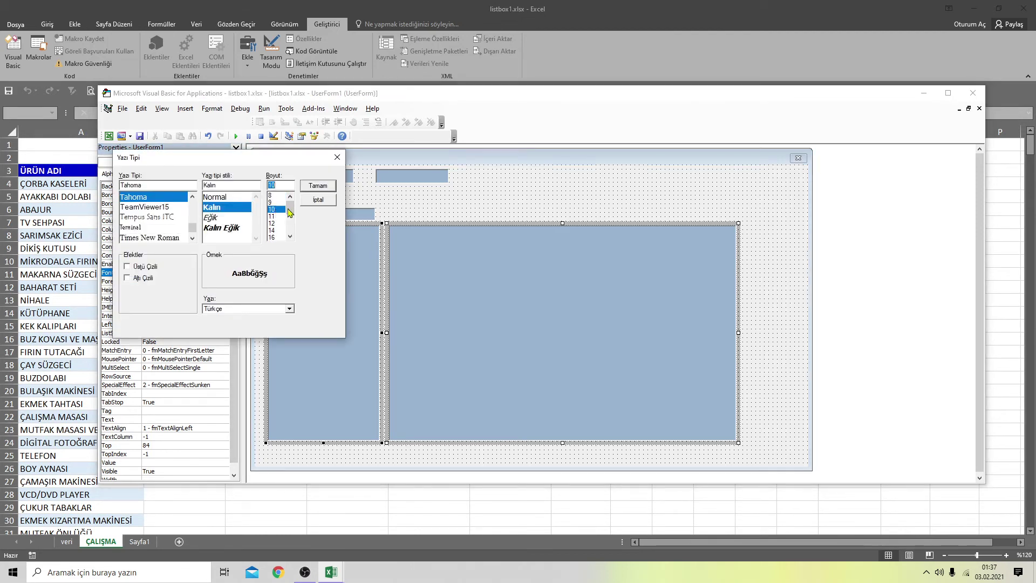
left_click(321, 187)
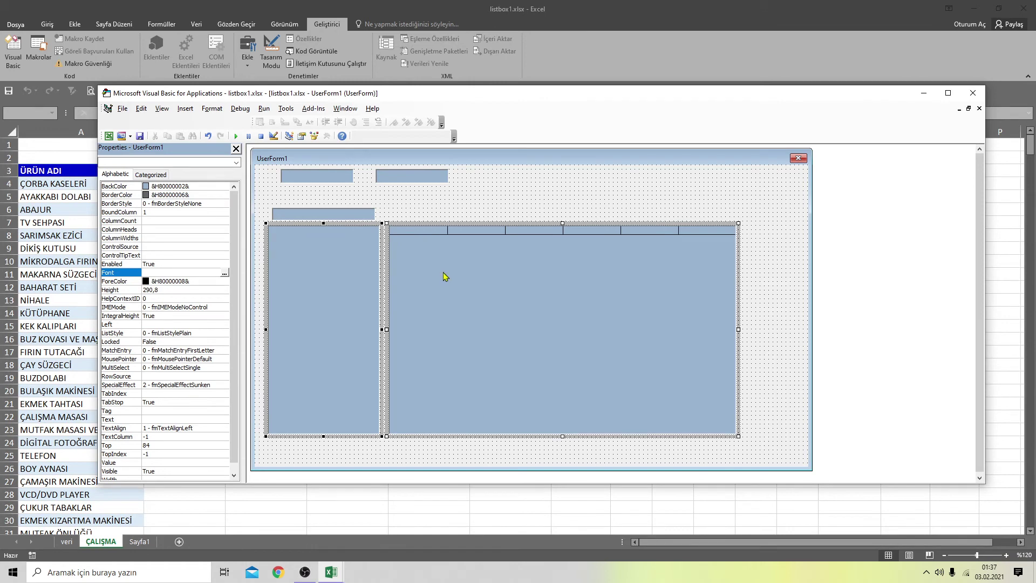
Move ListBox2 to the right to widen the gap beside ListBox1, and shift the search box and both list boxes slightly right
left_click(491, 208)
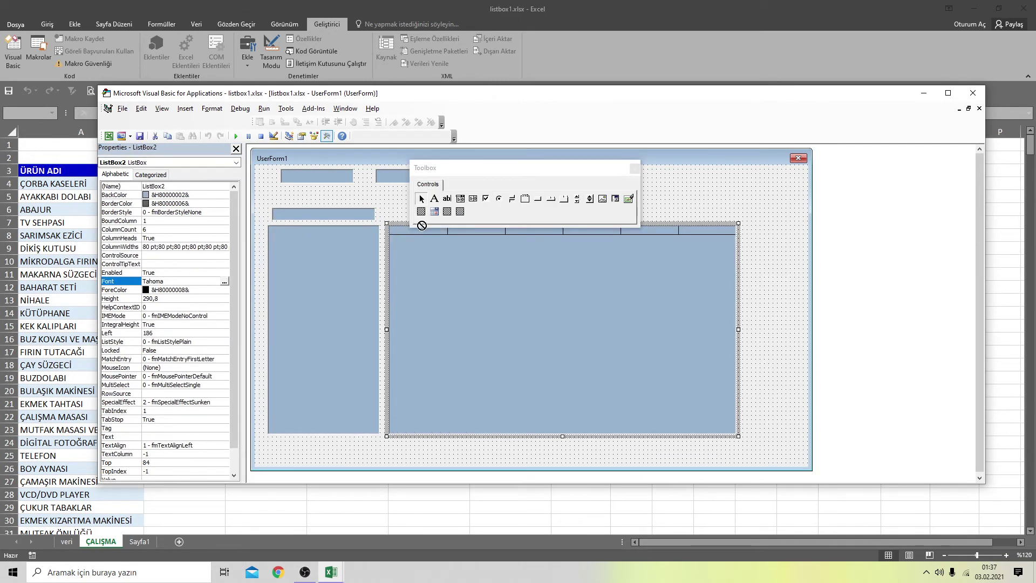
left_click_drag(509, 179, 671, 160)
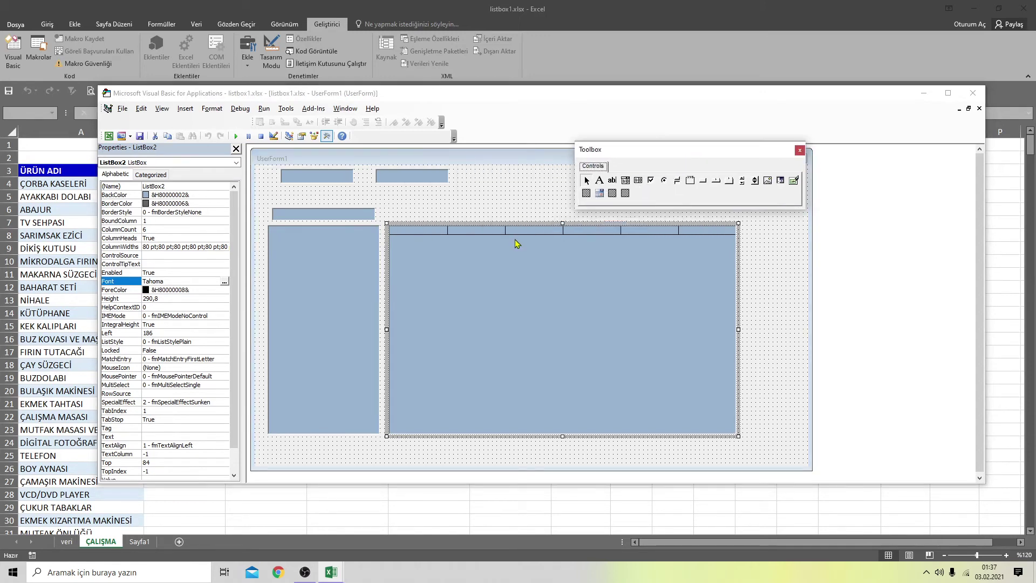
left_click_drag(515, 241, 544, 244)
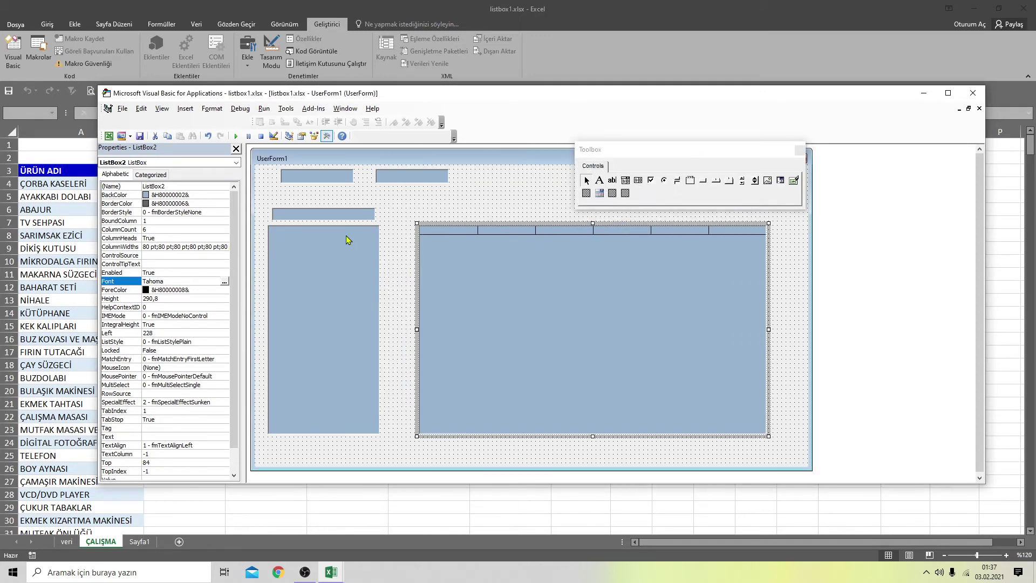
left_click(327, 215)
left_click(333, 257, "ctrl")
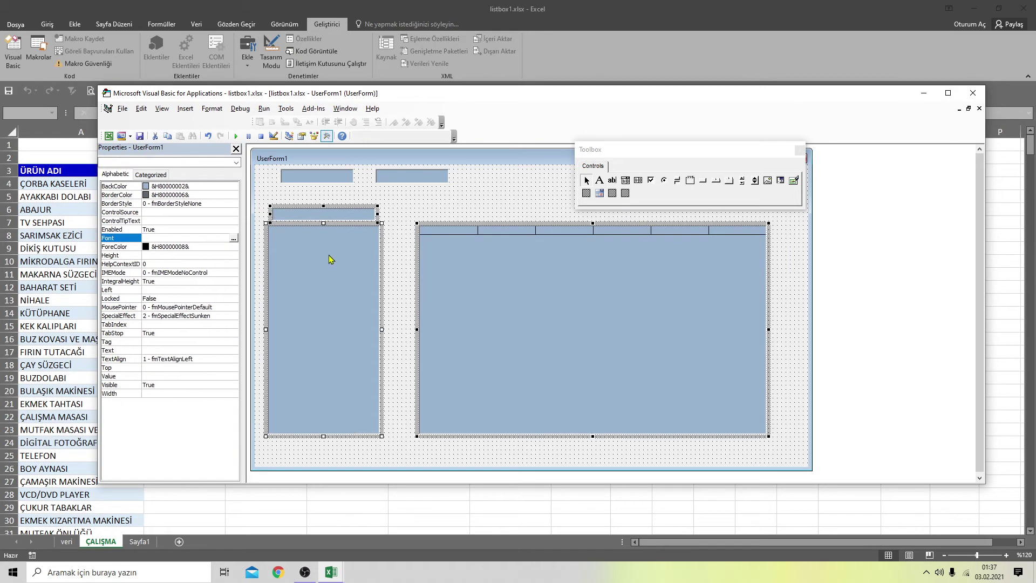
left_click_drag(343, 221, 356, 216)
left_click(436, 200)
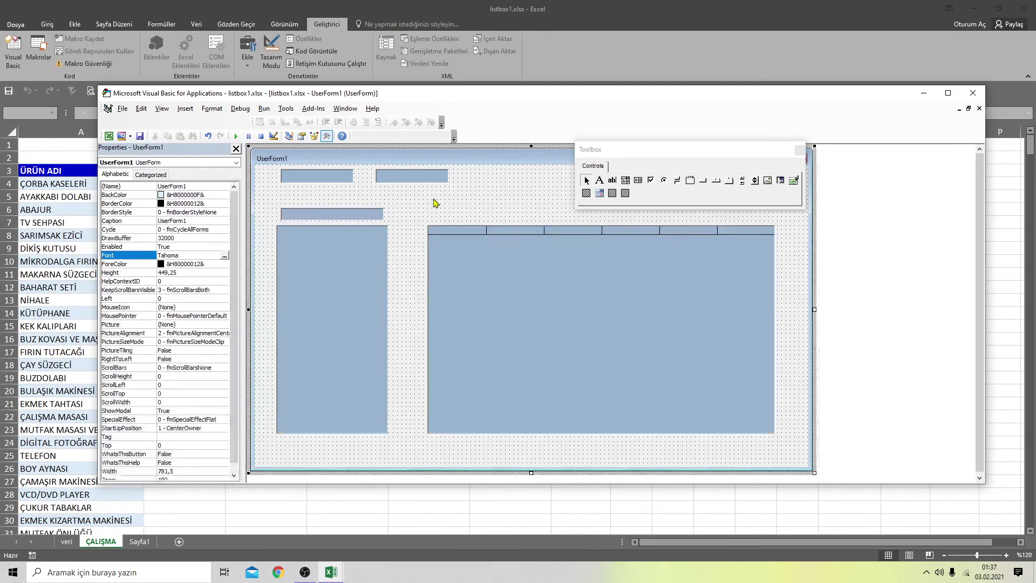
Widen the product search box and ListBox1 together by a small amount
left_click(344, 215)
left_click(339, 248, "ctrl")
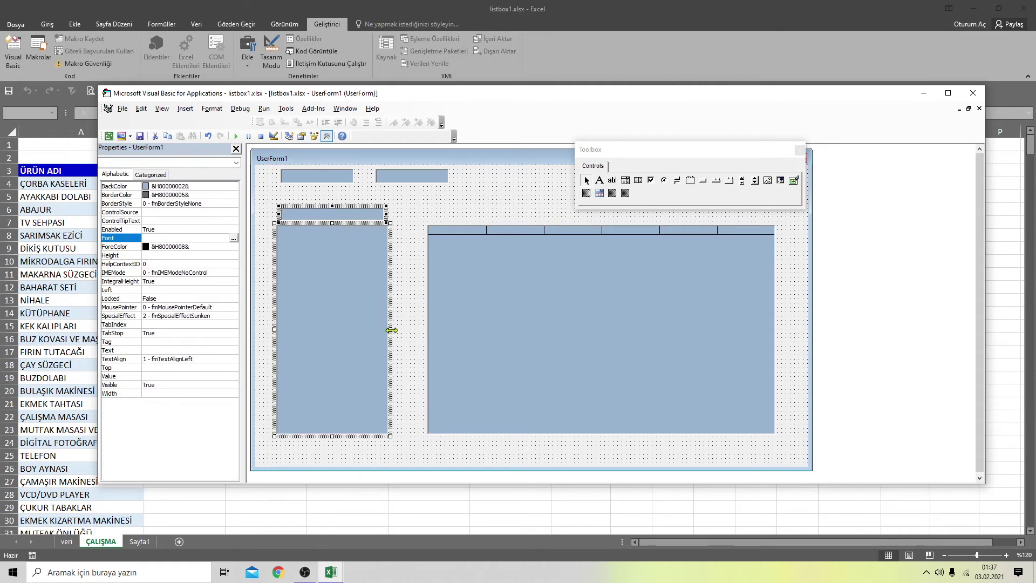
left_click_drag(398, 330, 399, 330)
left_click(438, 205)
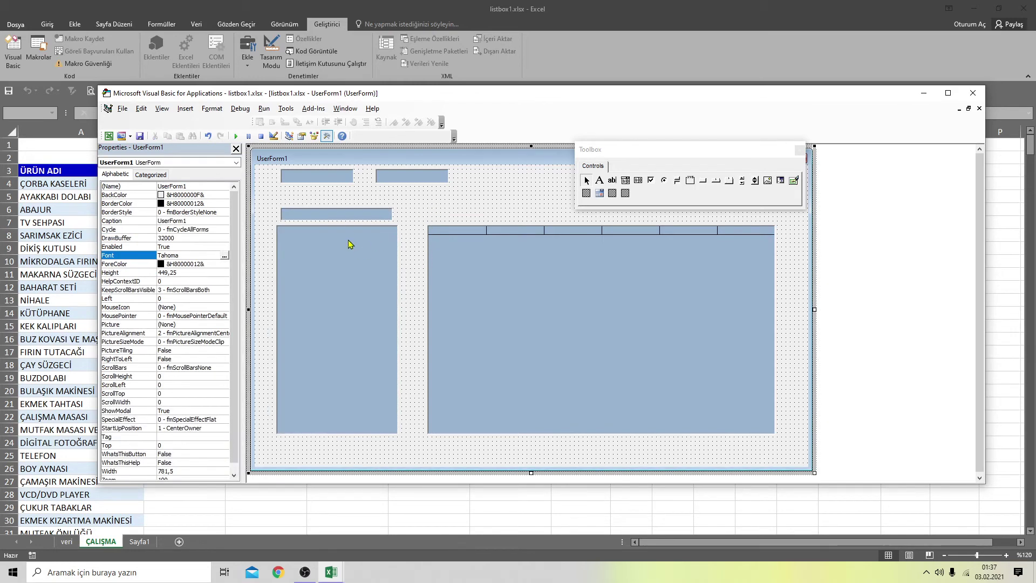
Set the Height of the product search box TextBox3 to 20
left_click(346, 212)
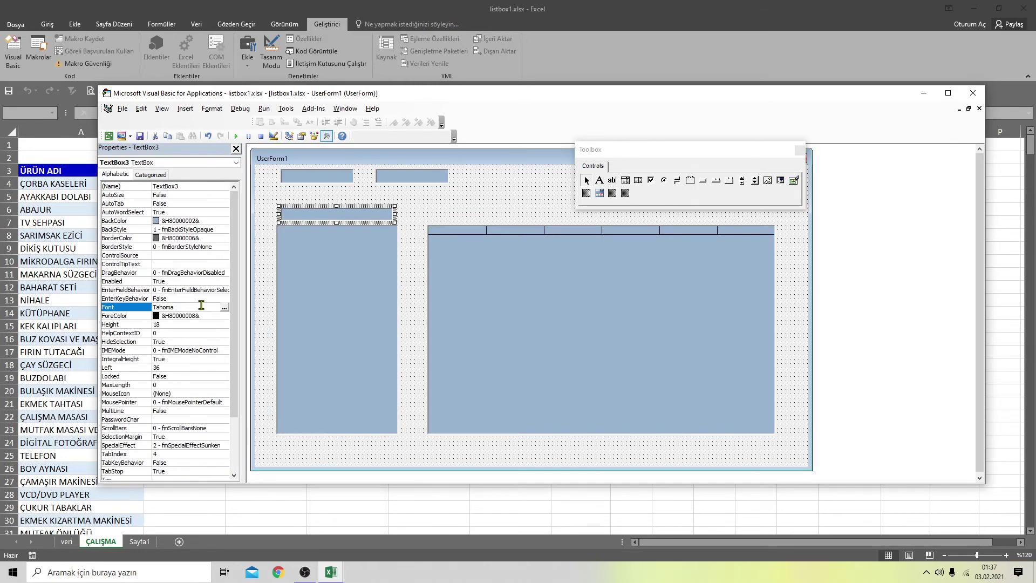
left_click(173, 325)
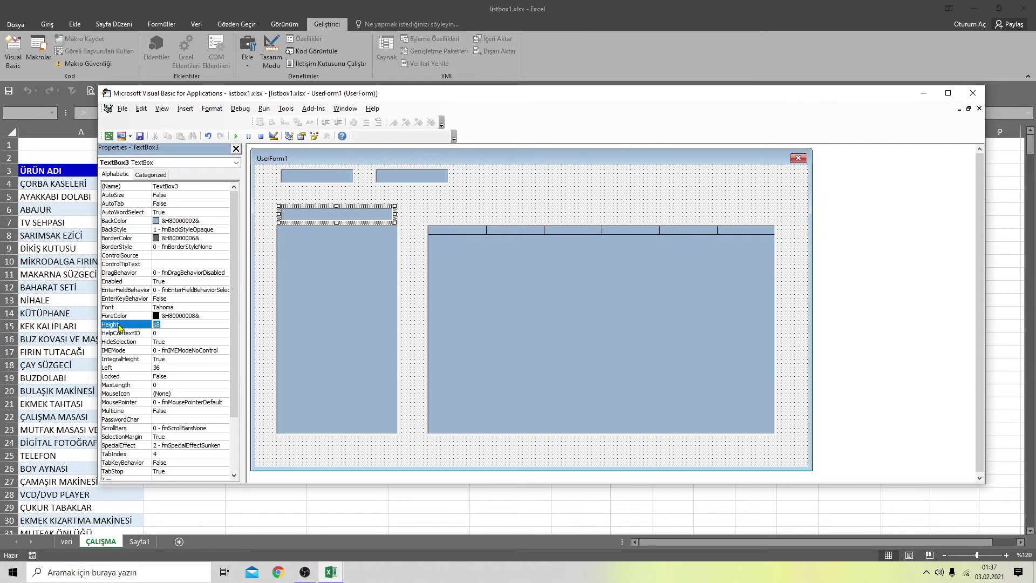
type("20")
left_click(480, 198)
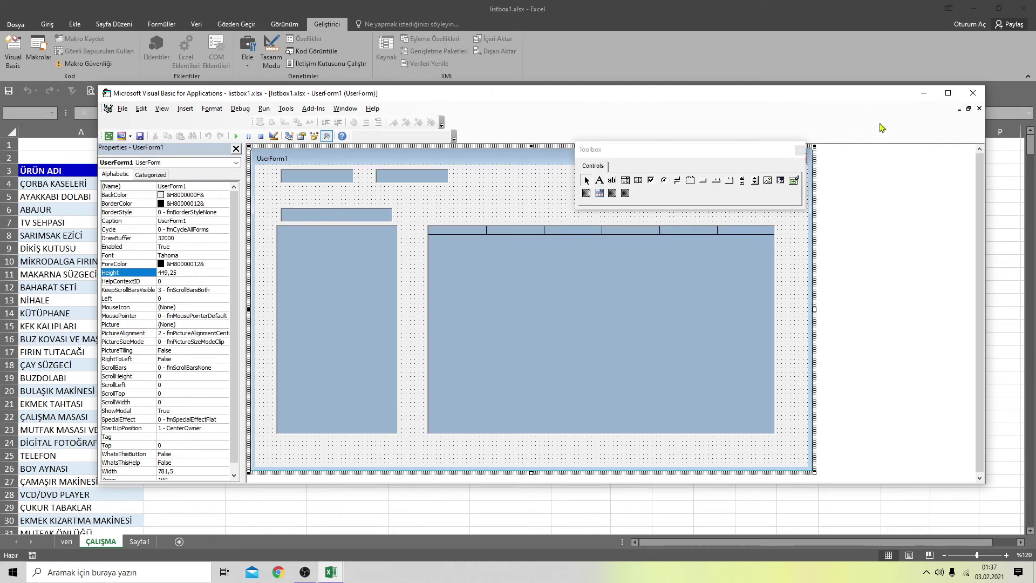
Close the code editor, check the rearranged layout in the RAPOR form, and close the form
left_click(973, 93)
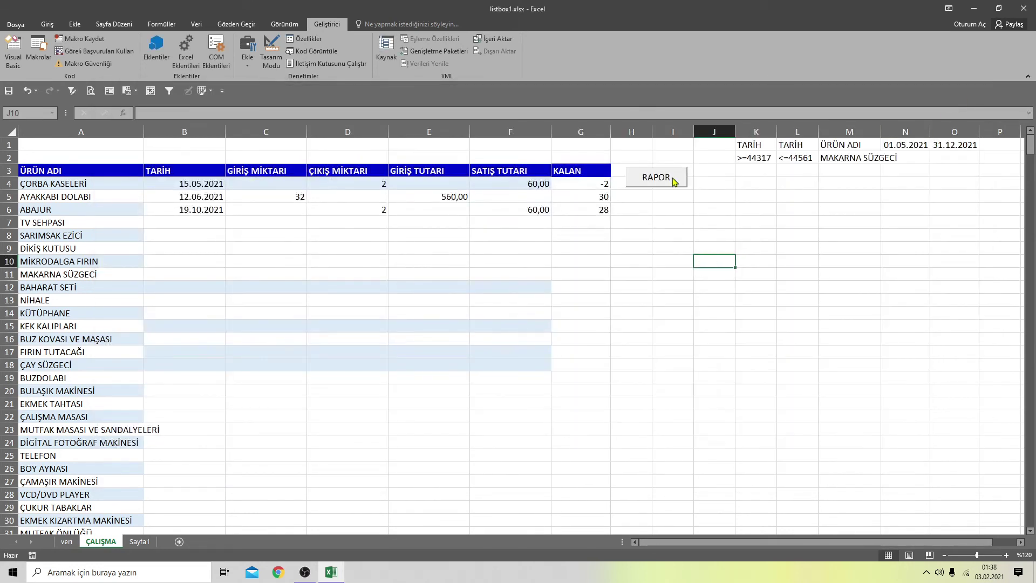
left_click(674, 182)
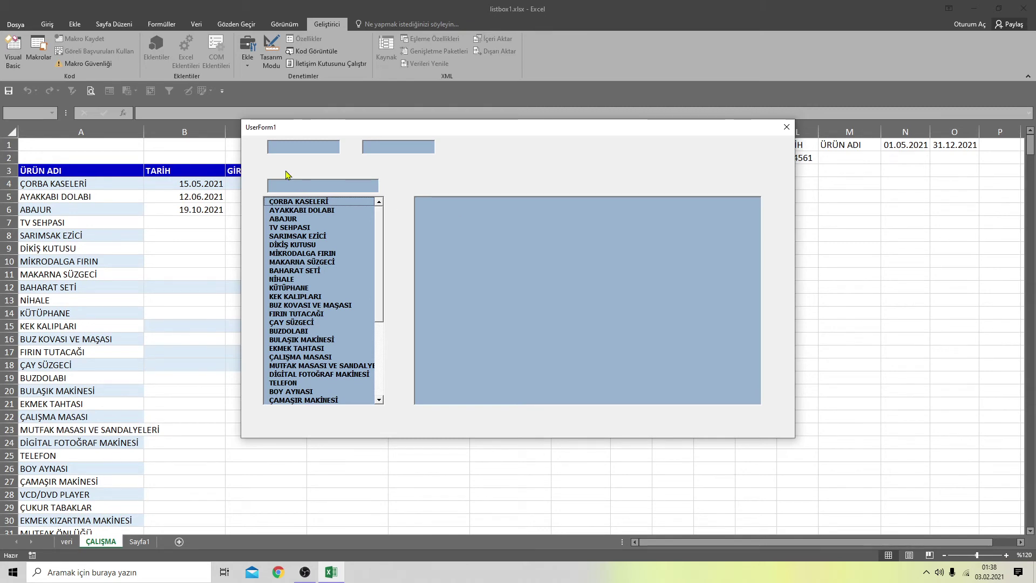
left_click(786, 127)
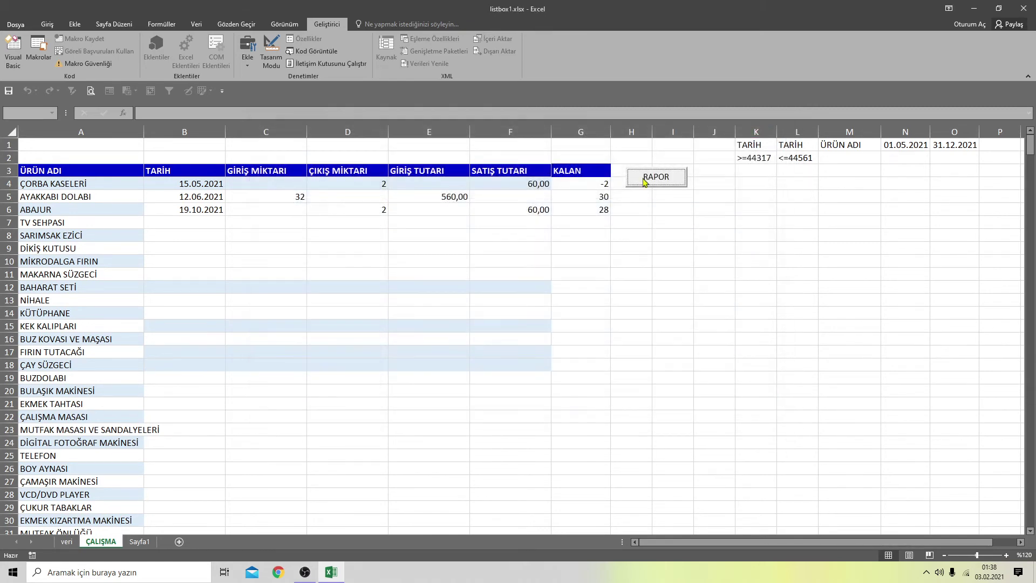
Reopen UserForm1's design, move the search box and both list boxes up and slightly left, and move TextBox2 closer to the first date box
left_click(653, 237)
key("alt+F11")
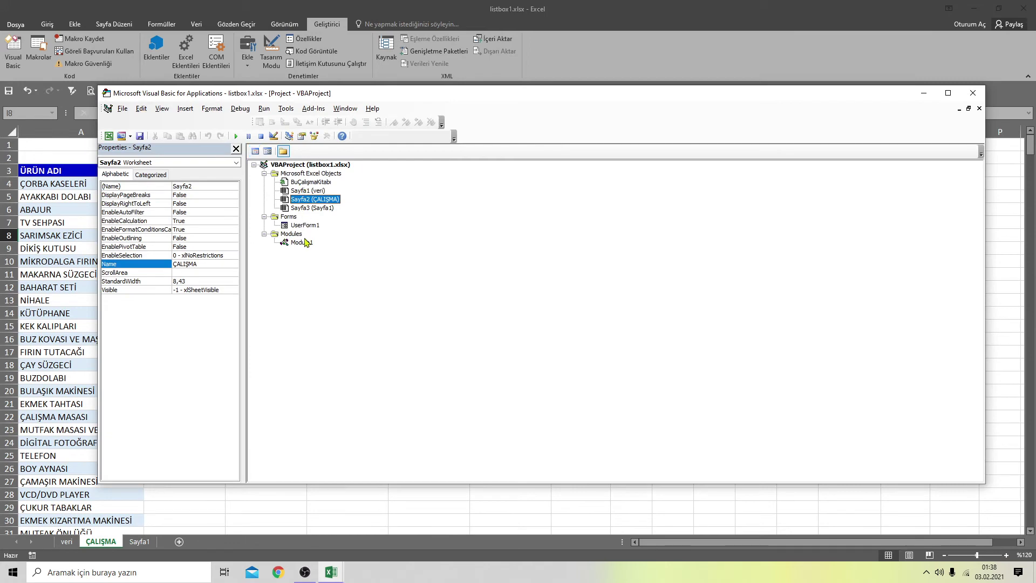
double_click(316, 225)
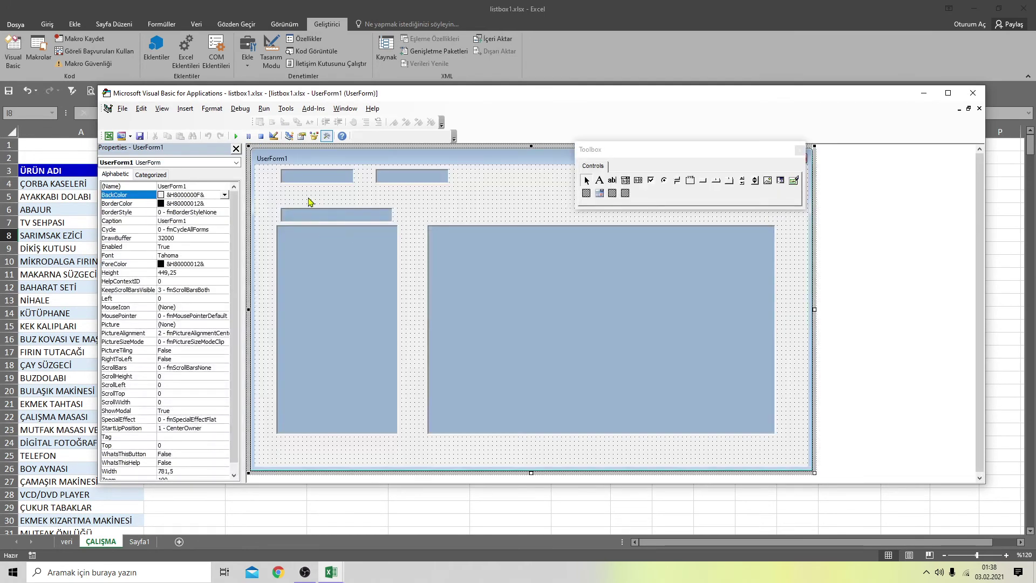
left_click_drag(309, 197, 620, 360)
left_click(465, 198)
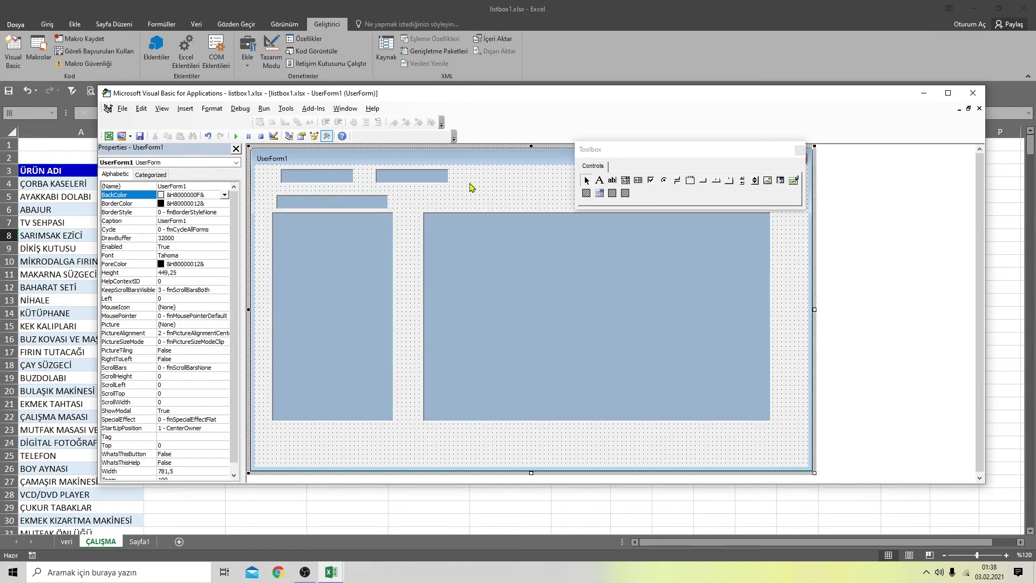
left_click(417, 181)
left_click_drag(416, 182, 410, 182)
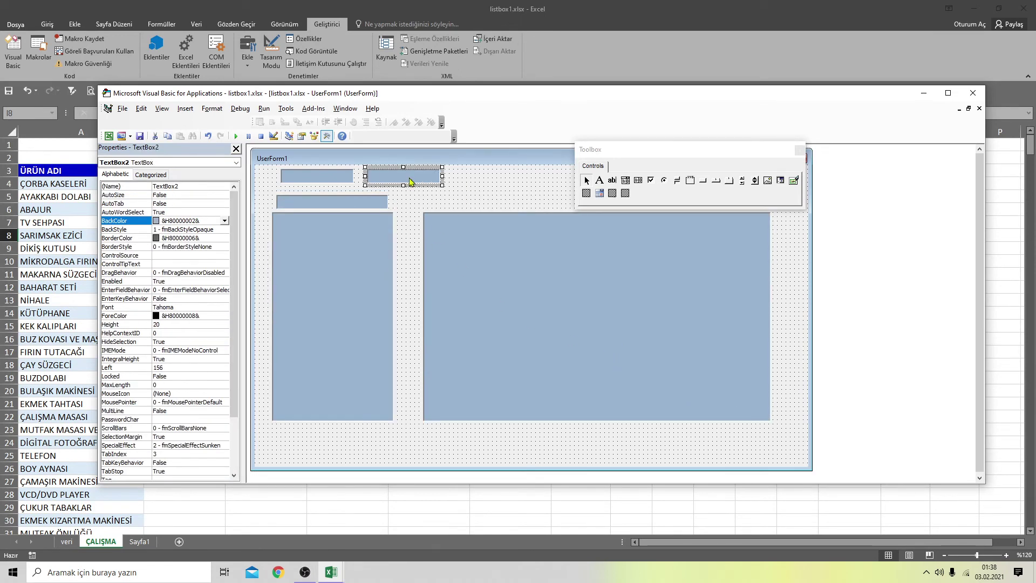
left_click(503, 186)
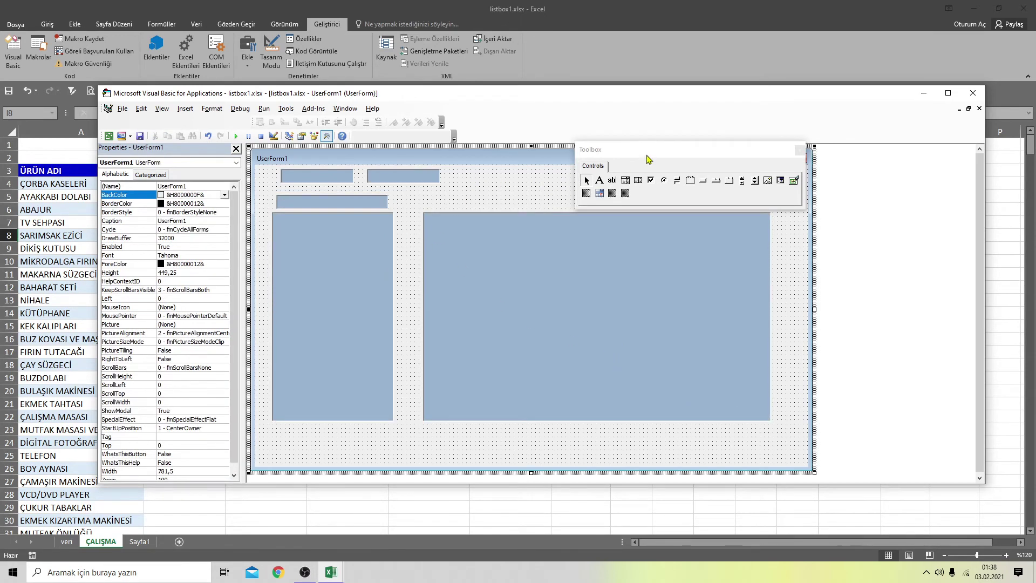
Draw a label about 306 wide and 42 high above ListBox2, beside the date text boxes
left_click_drag(648, 153, 819, 143)
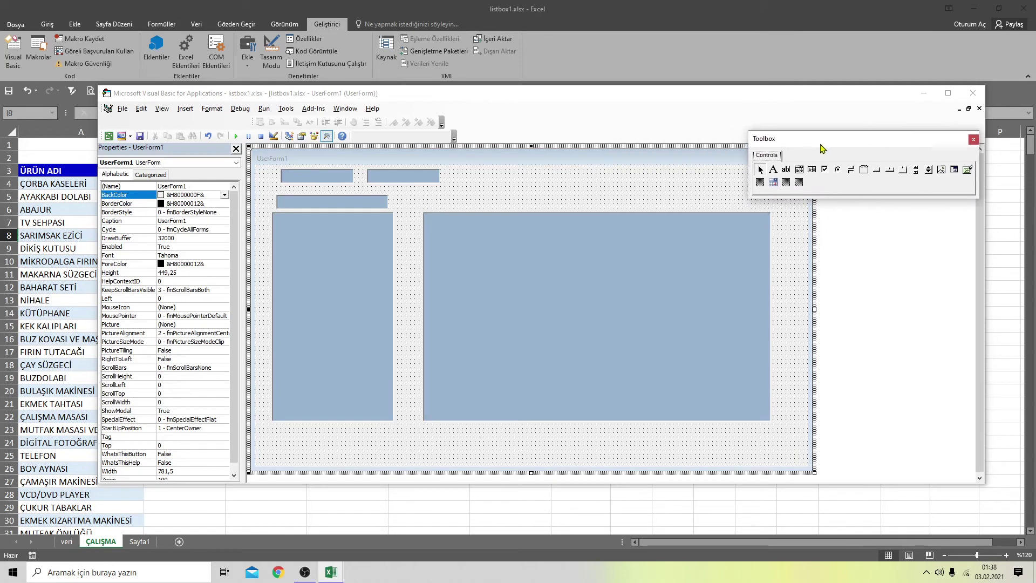
left_click(787, 170)
left_click(772, 169)
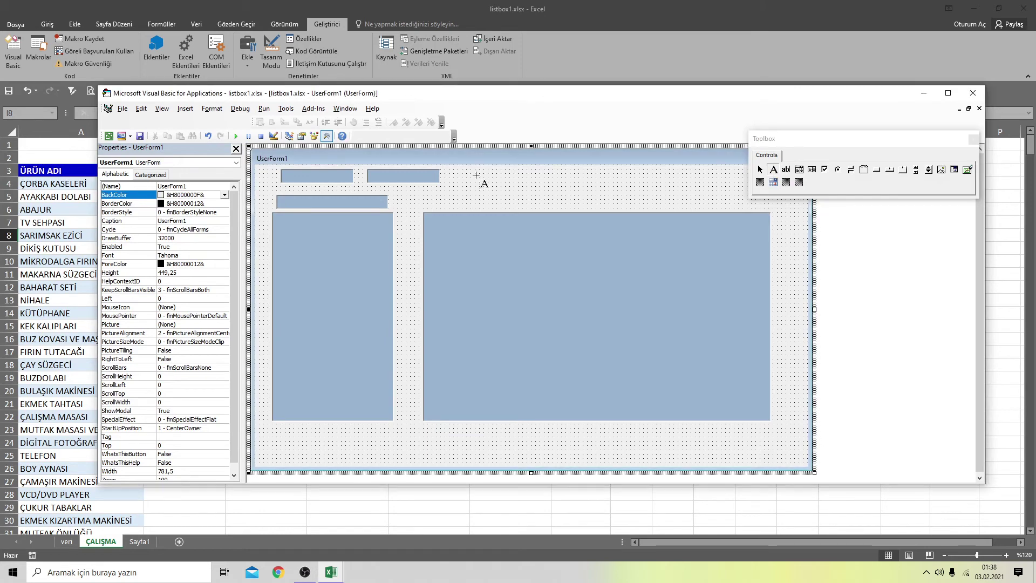
left_click_drag(476, 175, 699, 205)
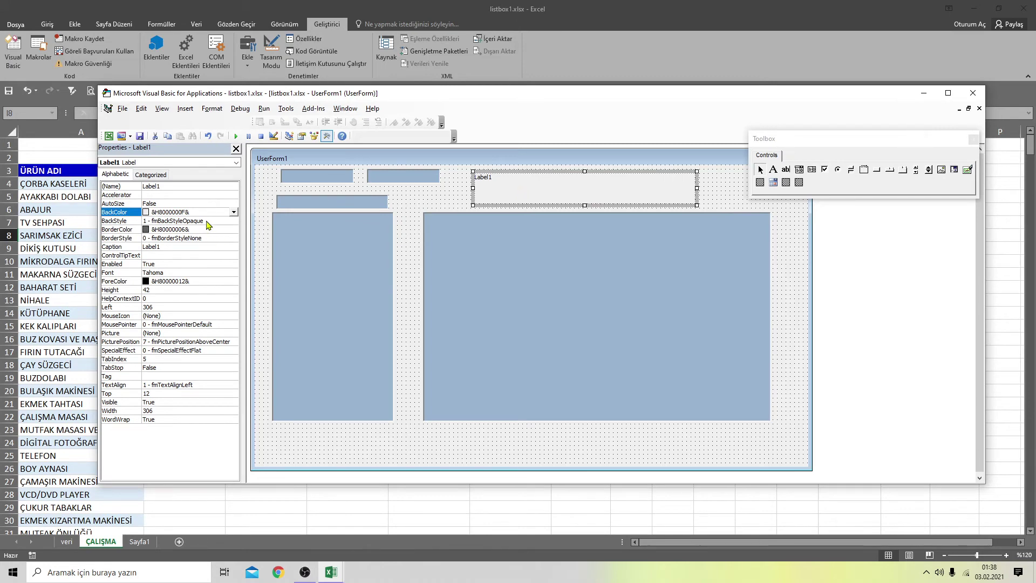
Set the new label's BackStyle to 0 - fmBackStyleTransparent and reselect the label
left_click(209, 221)
left_click(233, 220)
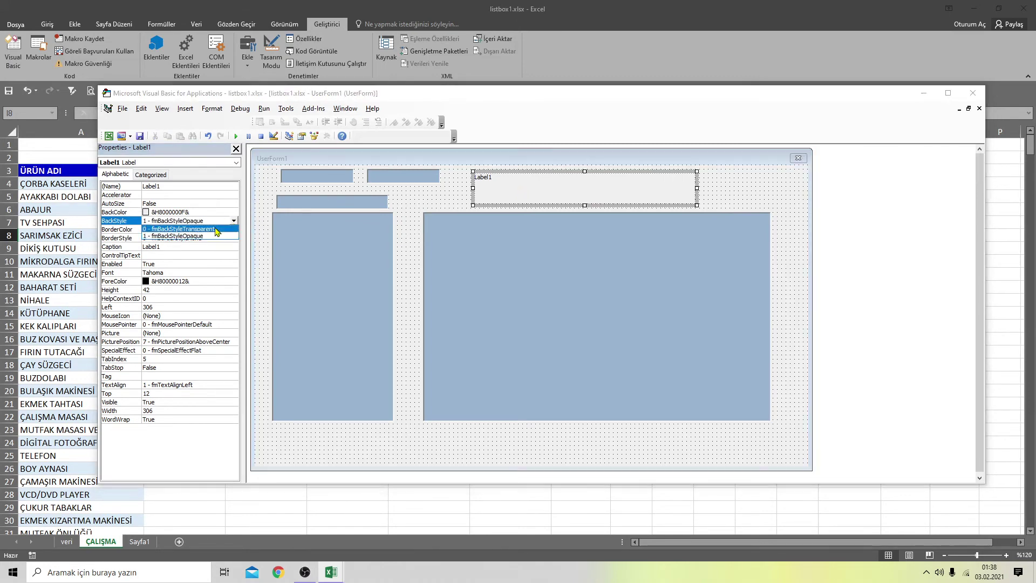
left_click(216, 229)
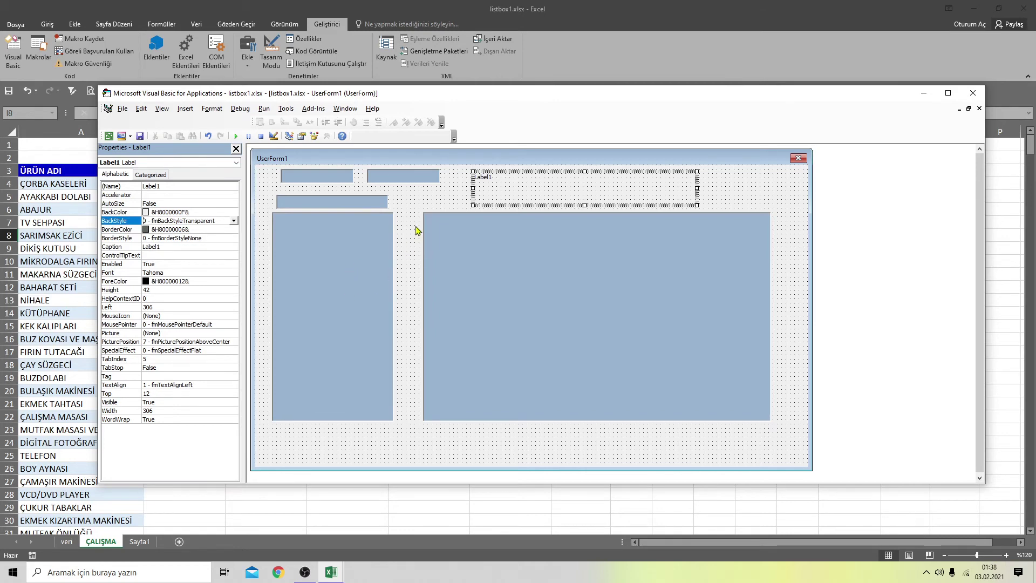
left_click(414, 207)
left_click(532, 189)
left_click(205, 212)
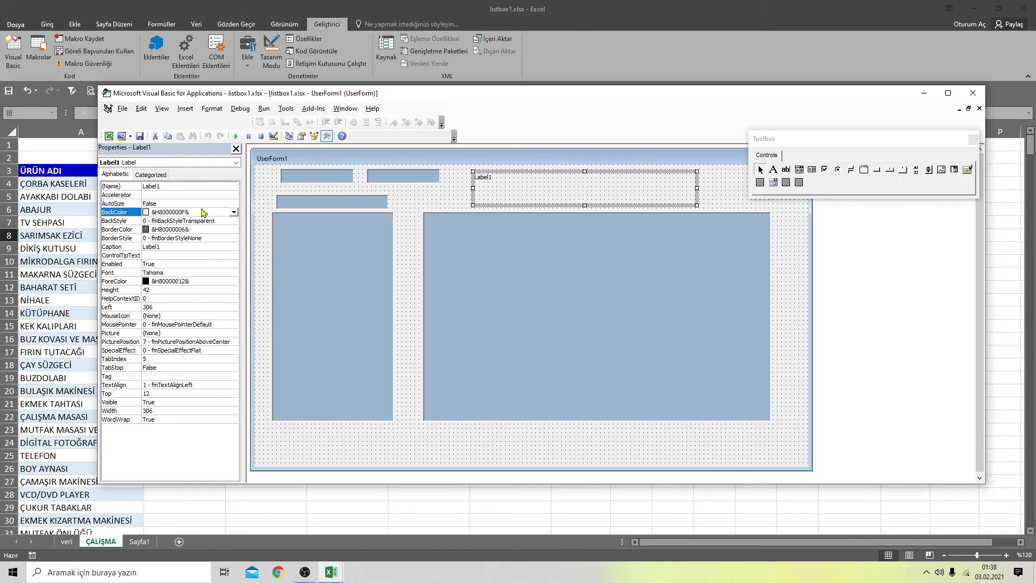
left_click(235, 212)
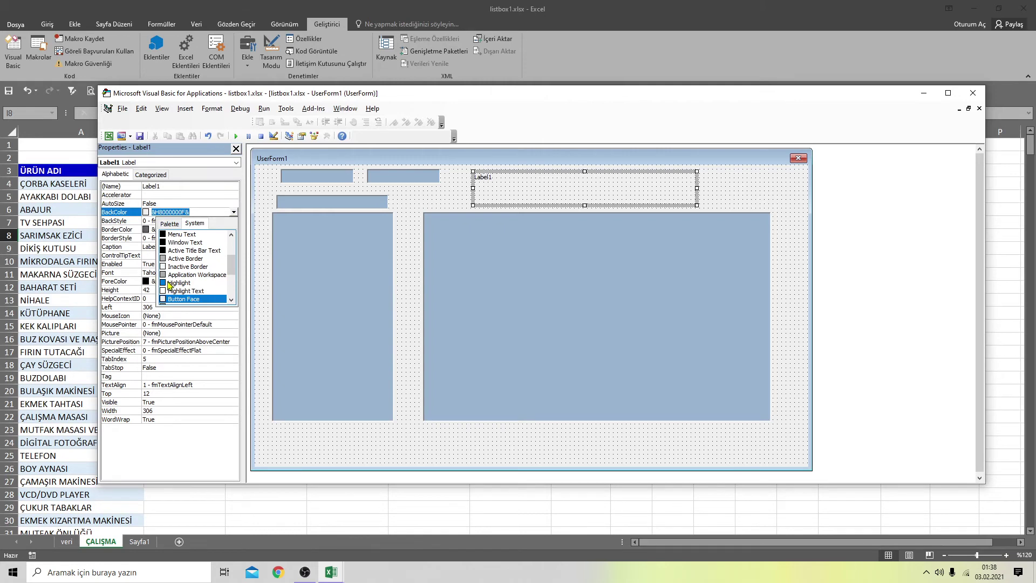
left_click(193, 203)
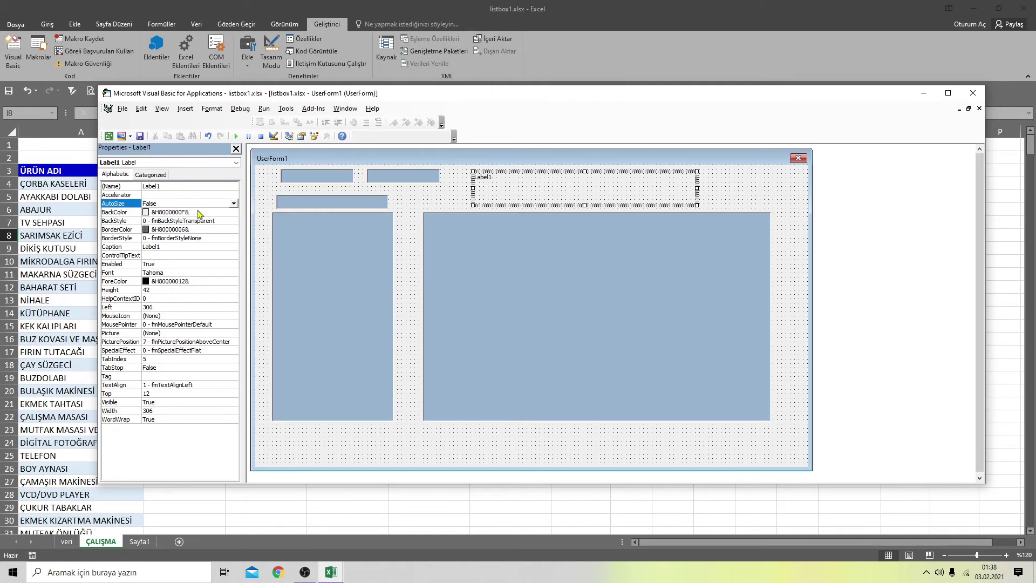
Set the label's ForeColor to the system colour Highlight
left_click(201, 283)
left_click(233, 282)
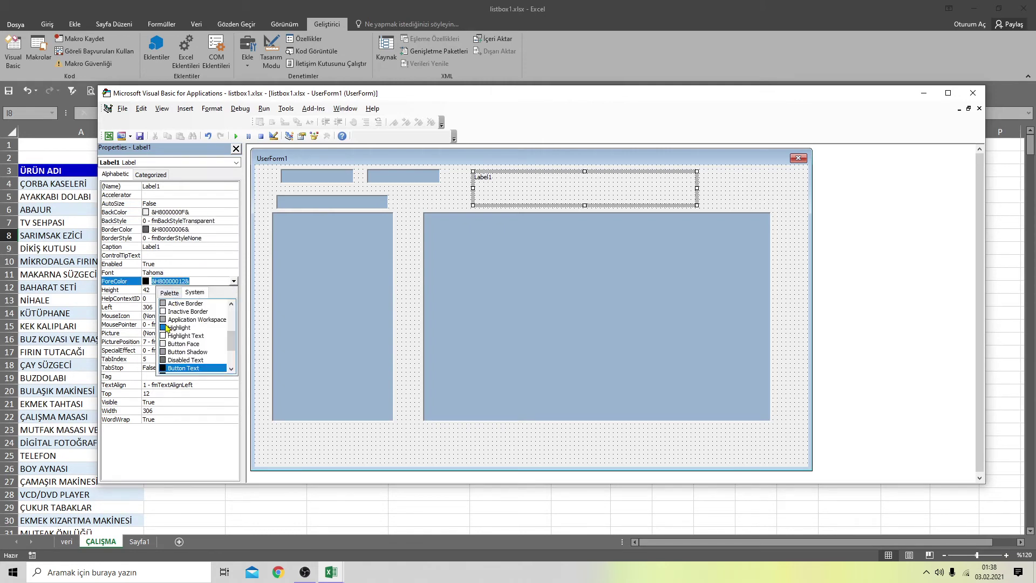
left_click(167, 327)
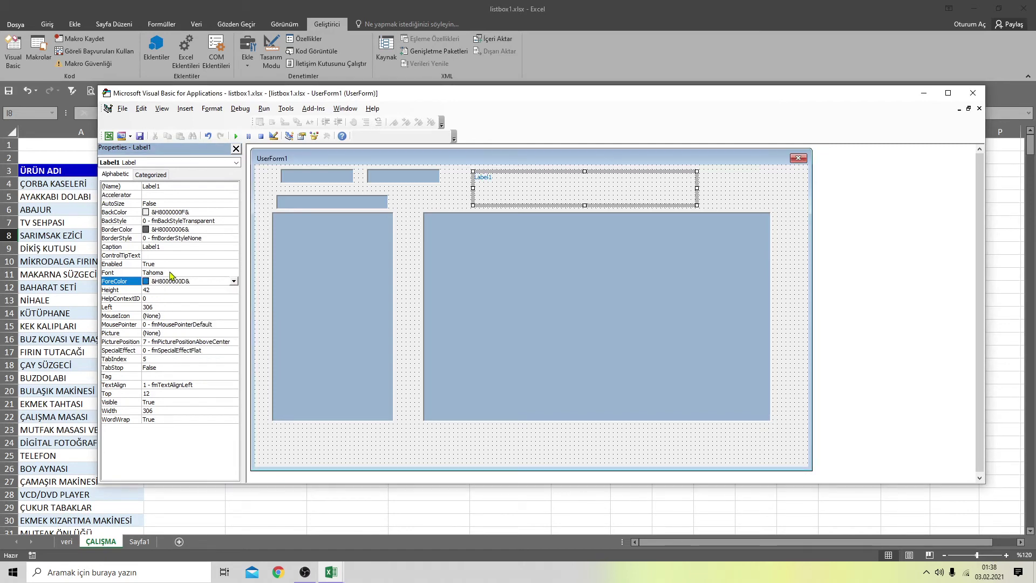
Set the label's font to Tahoma, bold (Kalın), size 12
left_click(200, 274)
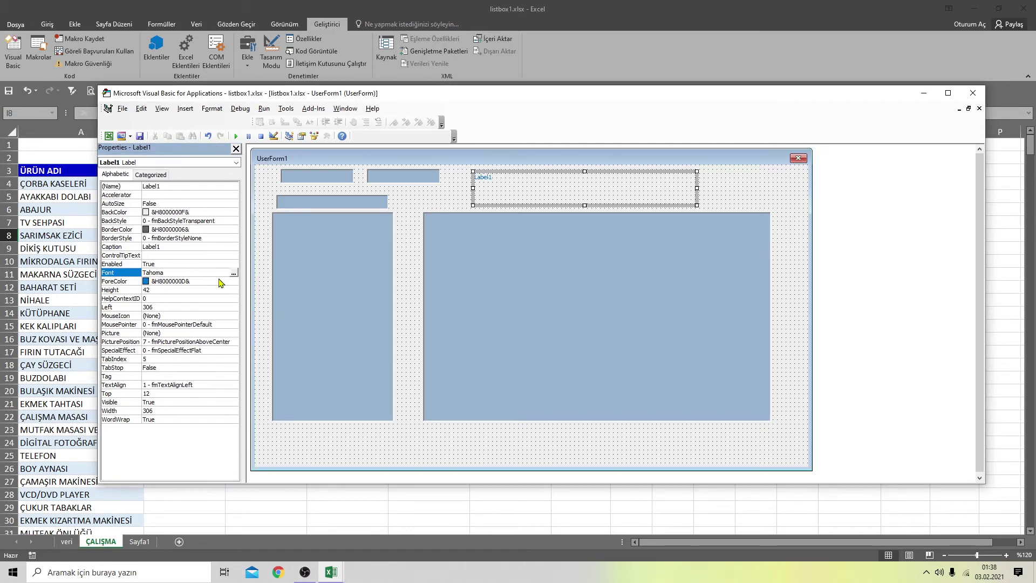
left_click(234, 273)
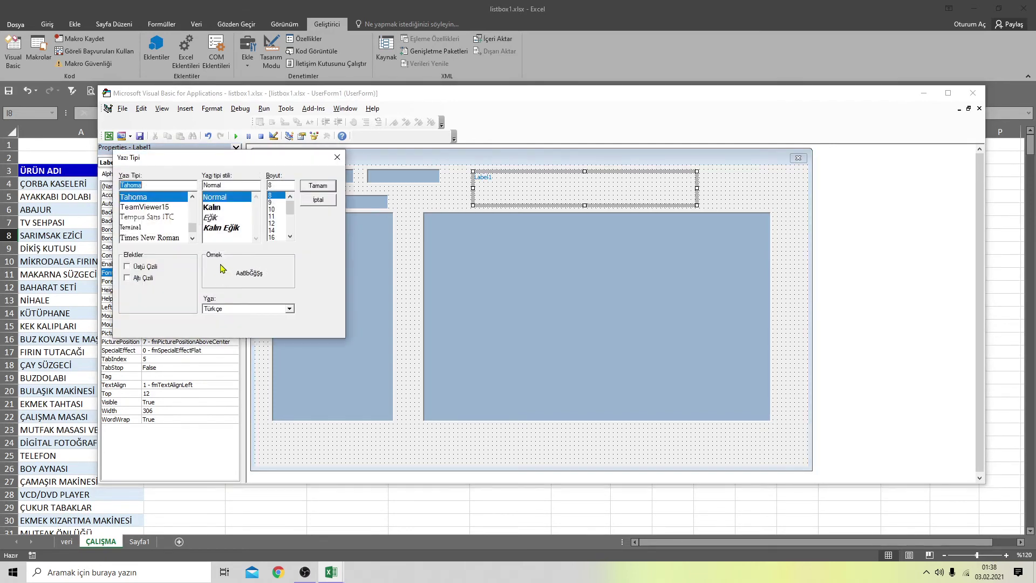
left_click(276, 223)
left_click(216, 207)
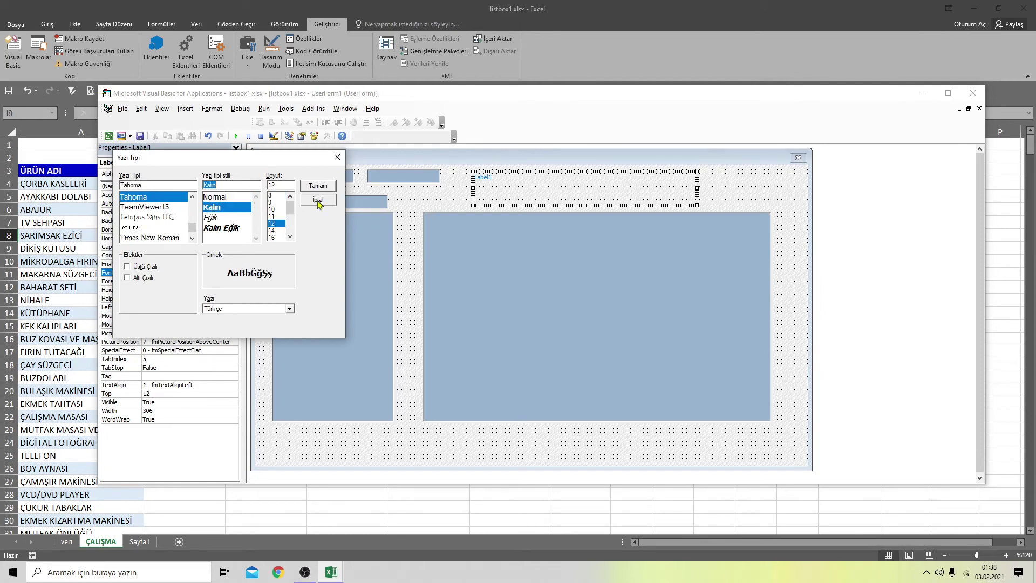
left_click(319, 185)
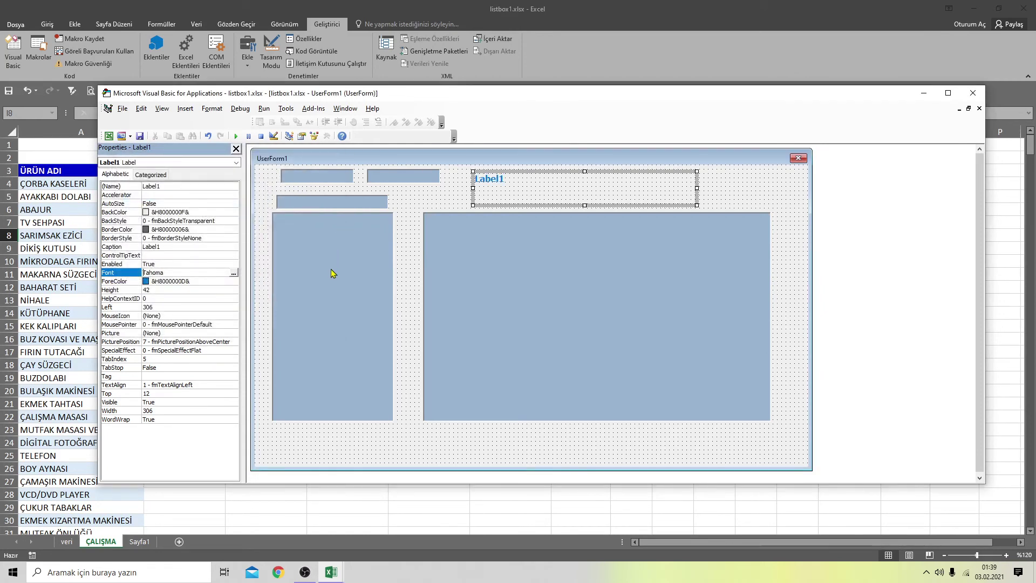
Clear the caption text of the label above ListBox2
left_click(513, 179)
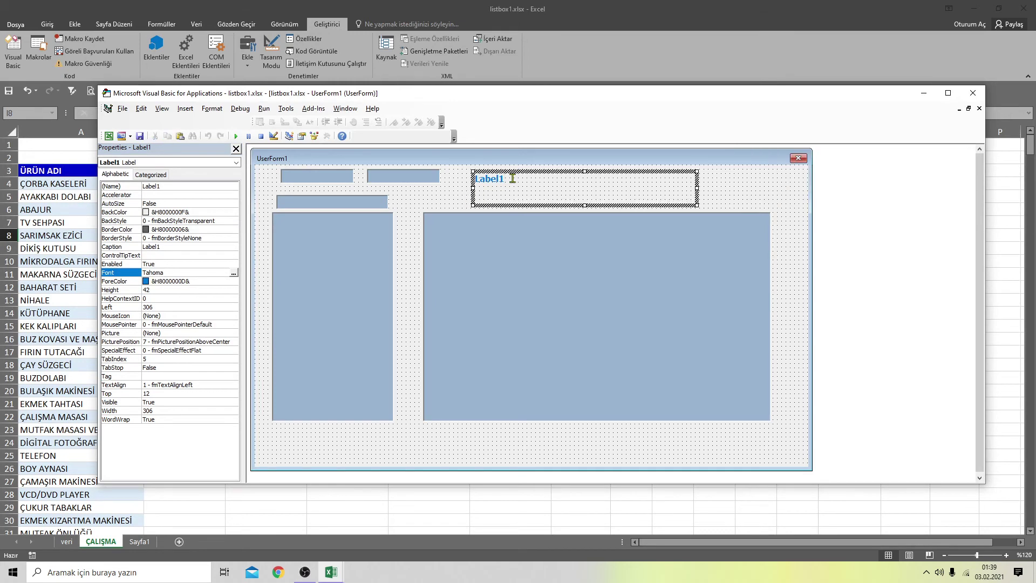
left_click_drag(514, 179, 466, 187)
key("Delete")
Add the line Label1.Caption = ListBox1.Value at the start of the ListBox1_DblClick procedure
double_click(338, 289)
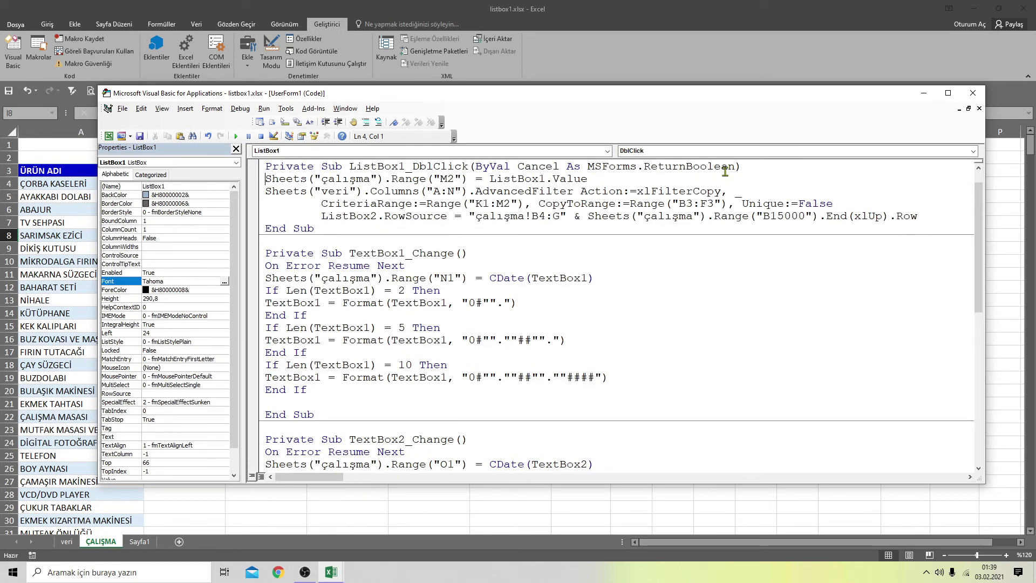
scroll(734, 271, "up", 1)
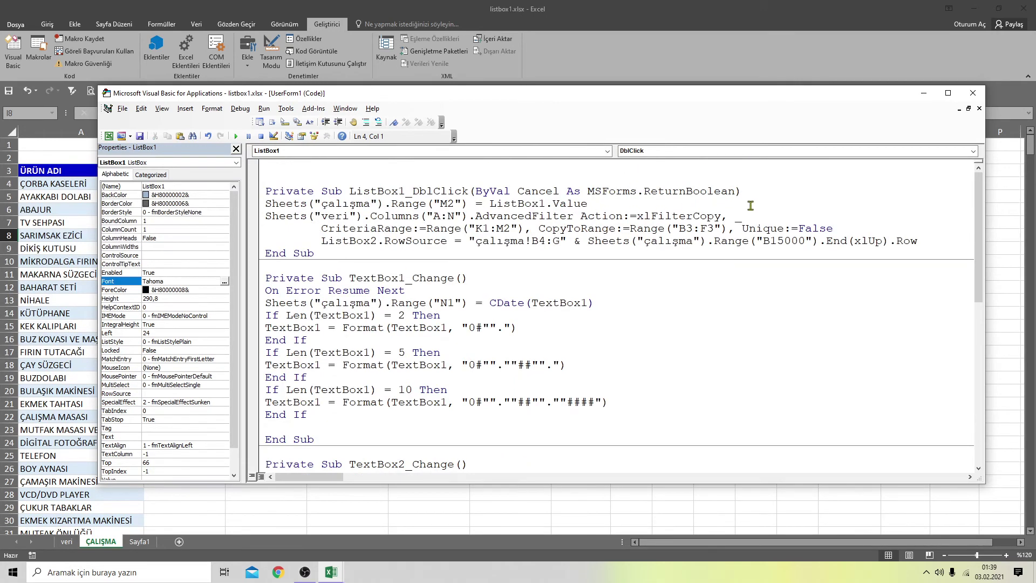
left_click(759, 188)
key("Return")
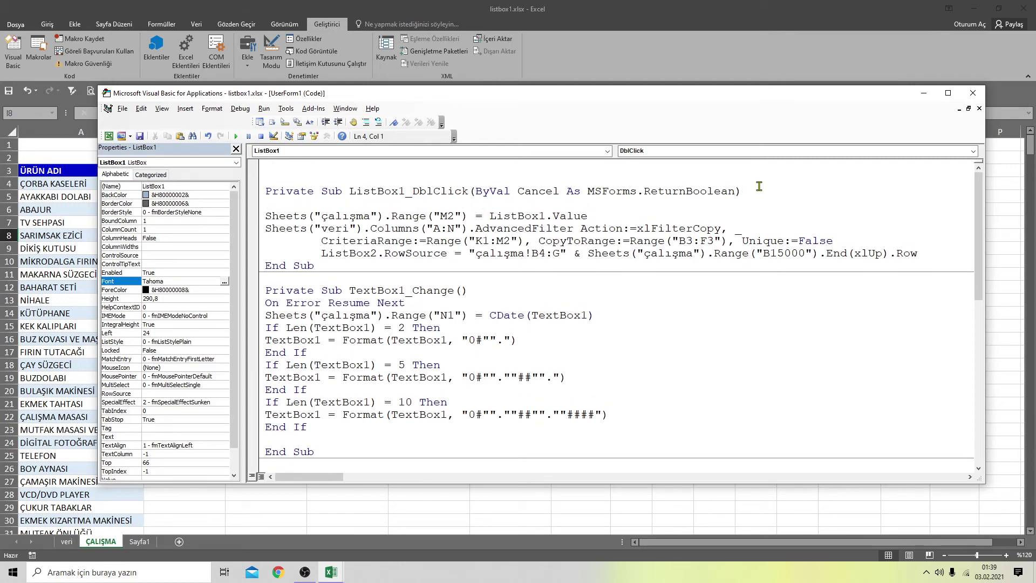
type("label1.")
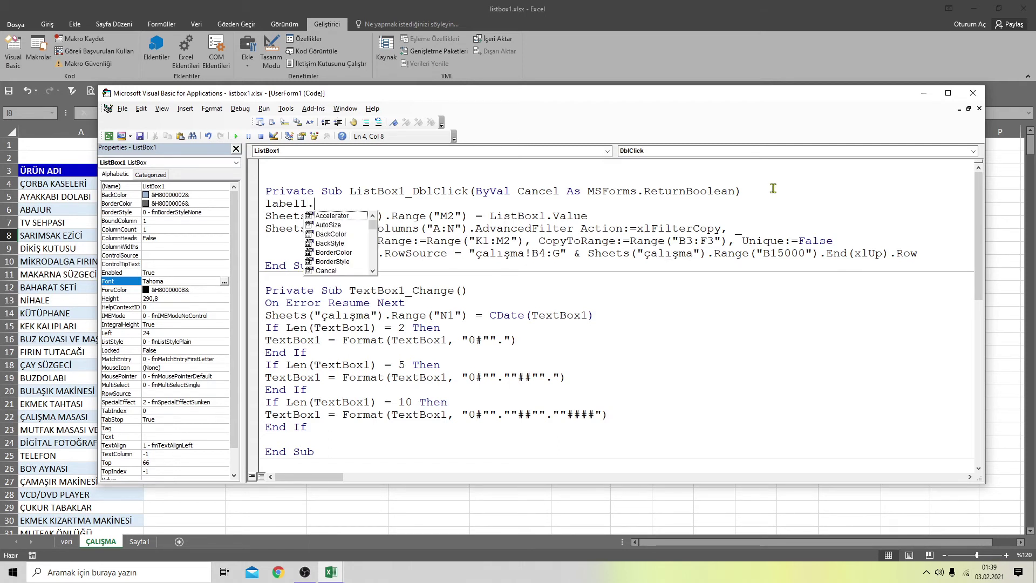
type("a")
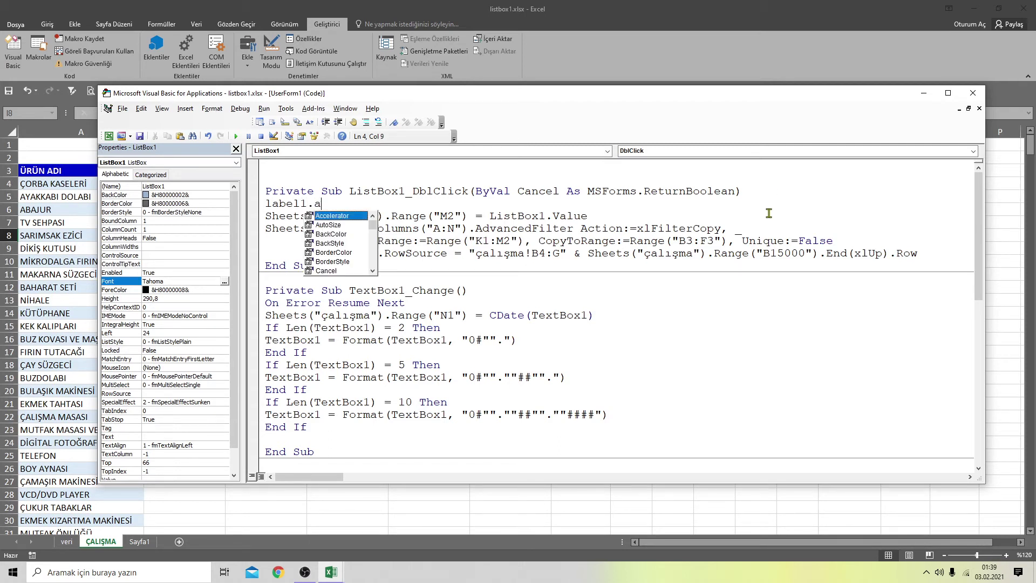
key("BackSpace")
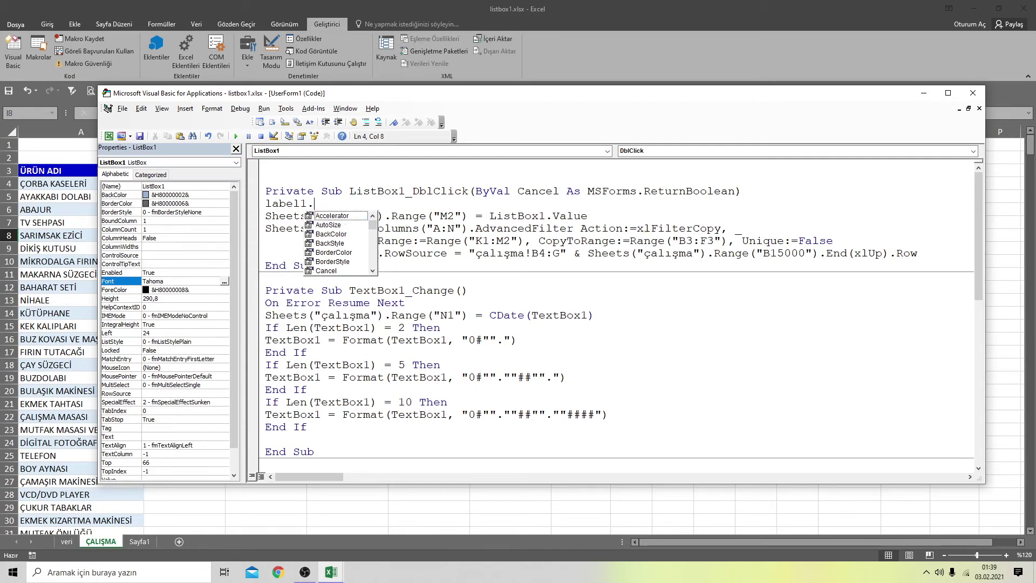
type("ca")
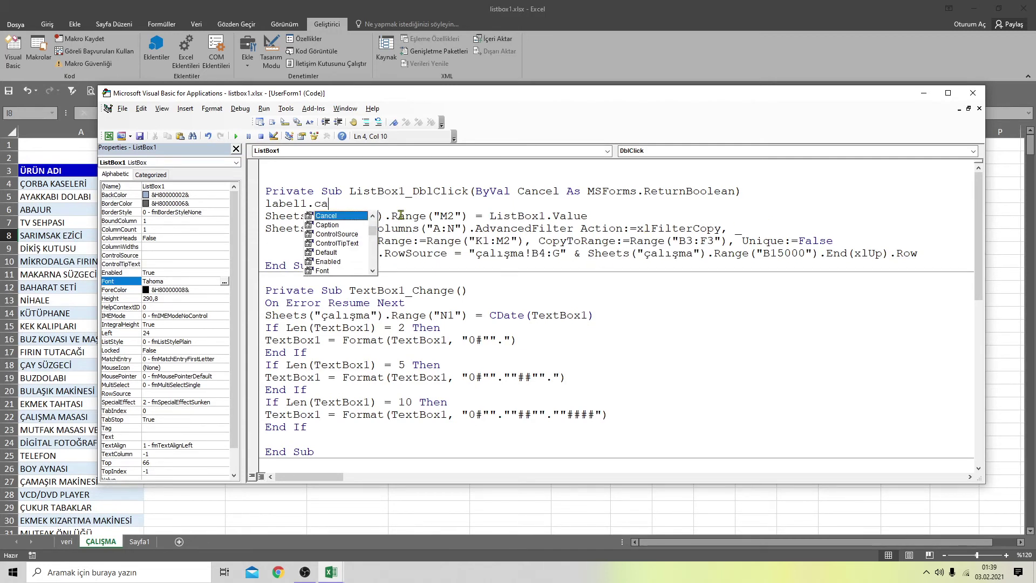
key("Escape")
type("ption=li")
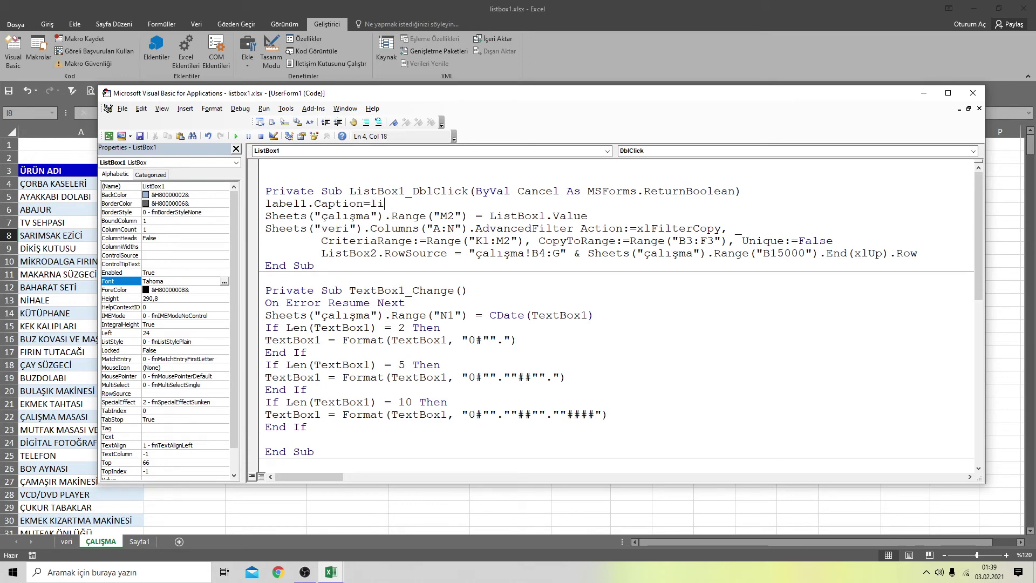
type("stbox1.va")
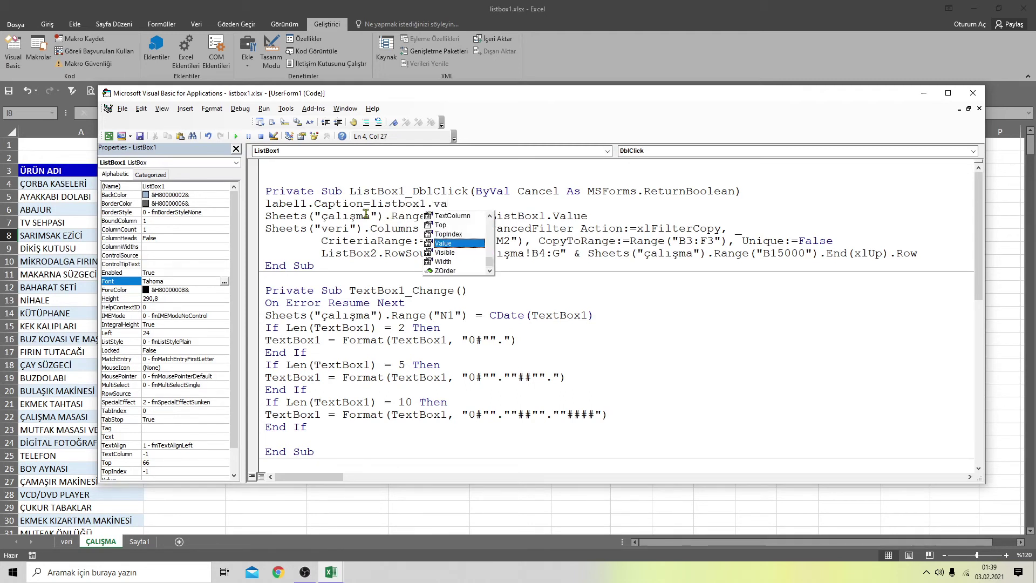
key("Tab")
left_click(659, 340)
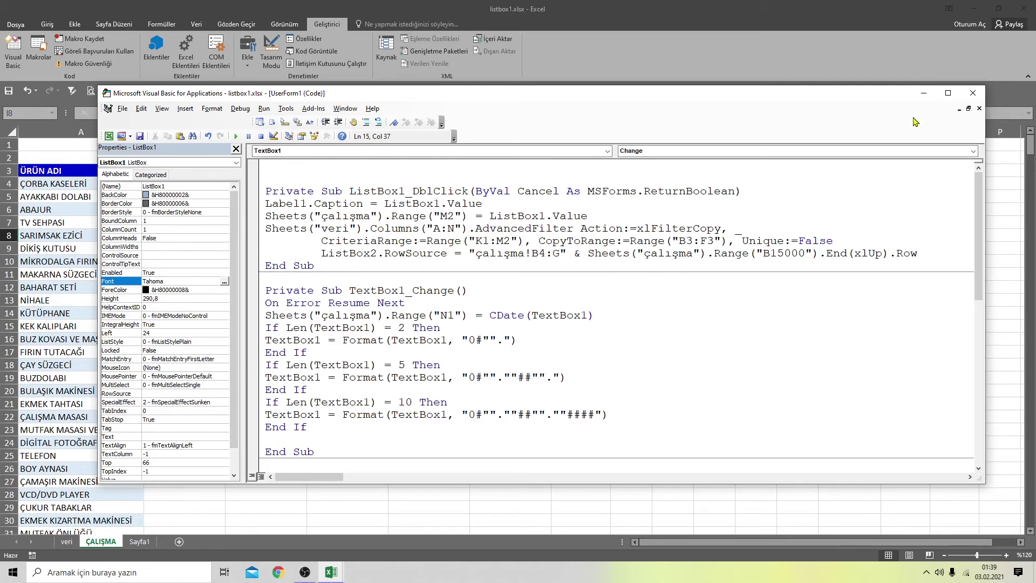
Run the RAPOR form from the ÇALIŞMA sheet, test it with the product TV SEHPASI, and close it
left_click(972, 94)
left_click(659, 178)
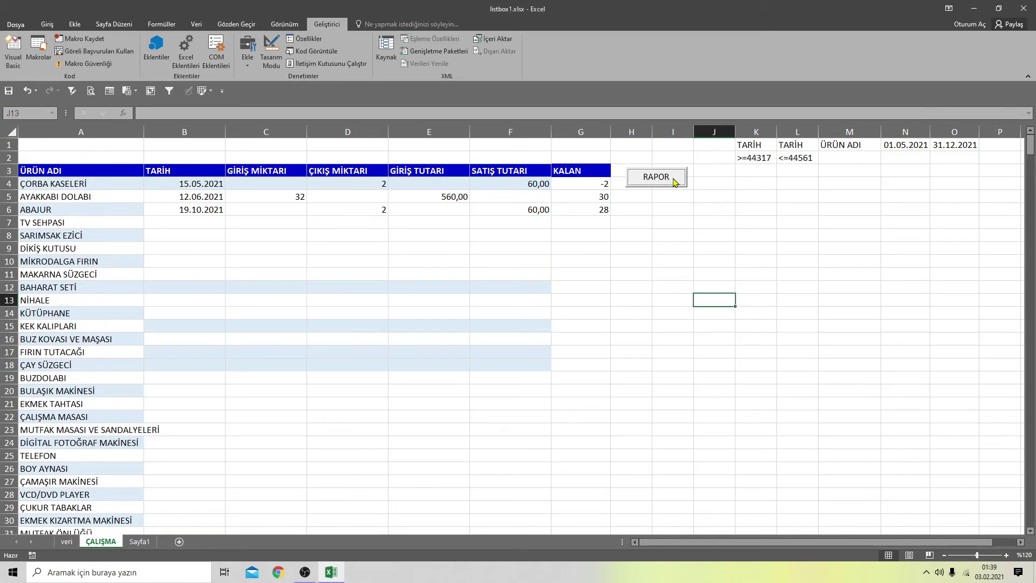
left_click(286, 215)
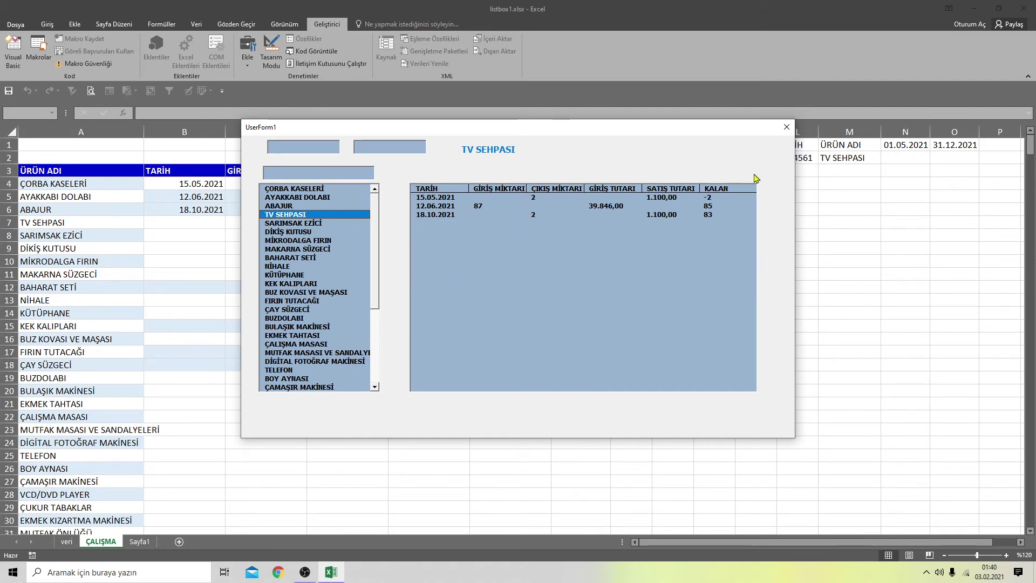
left_click(787, 127)
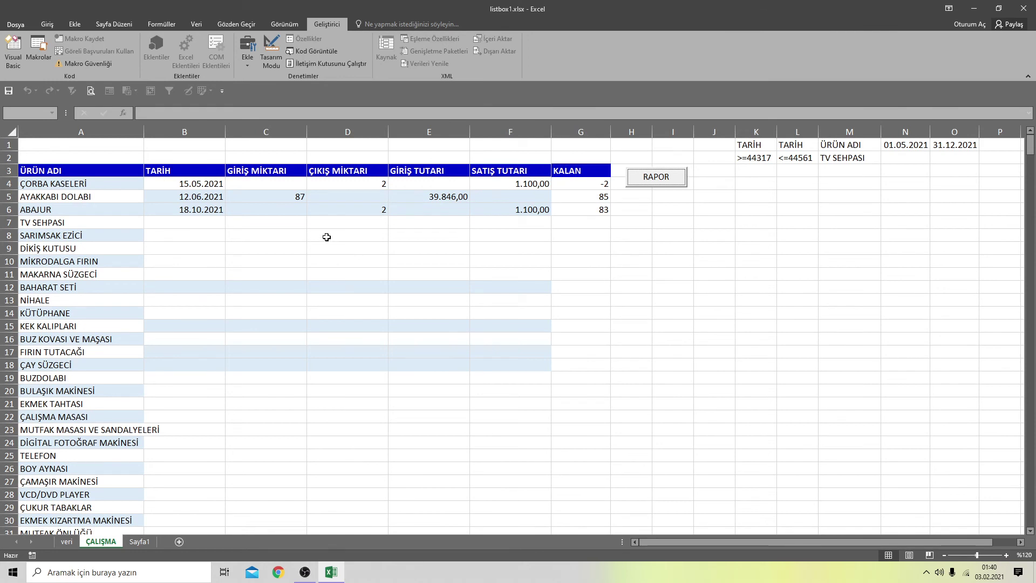
left_click(271, 52)
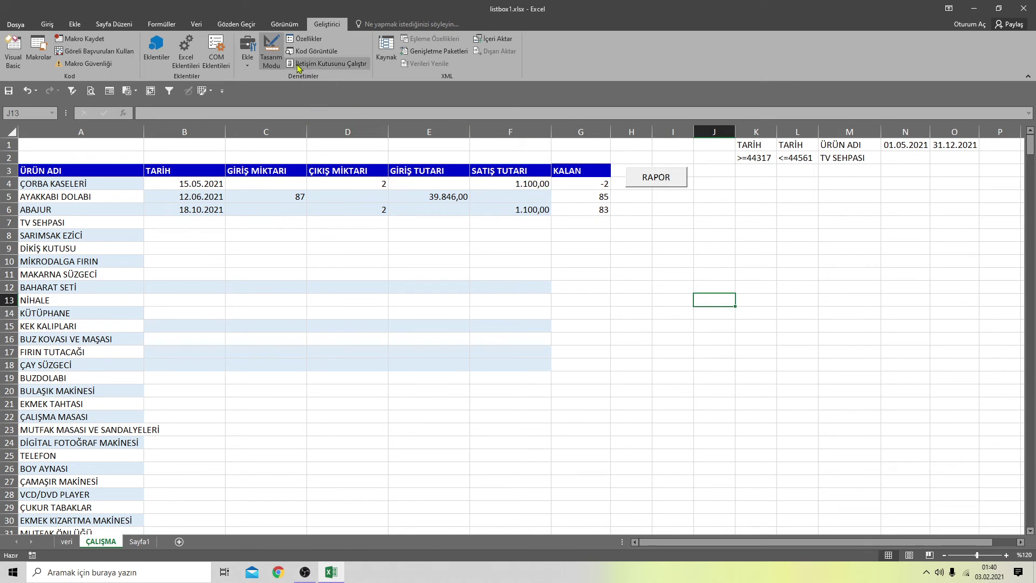
left_click(272, 51)
left_click(645, 179)
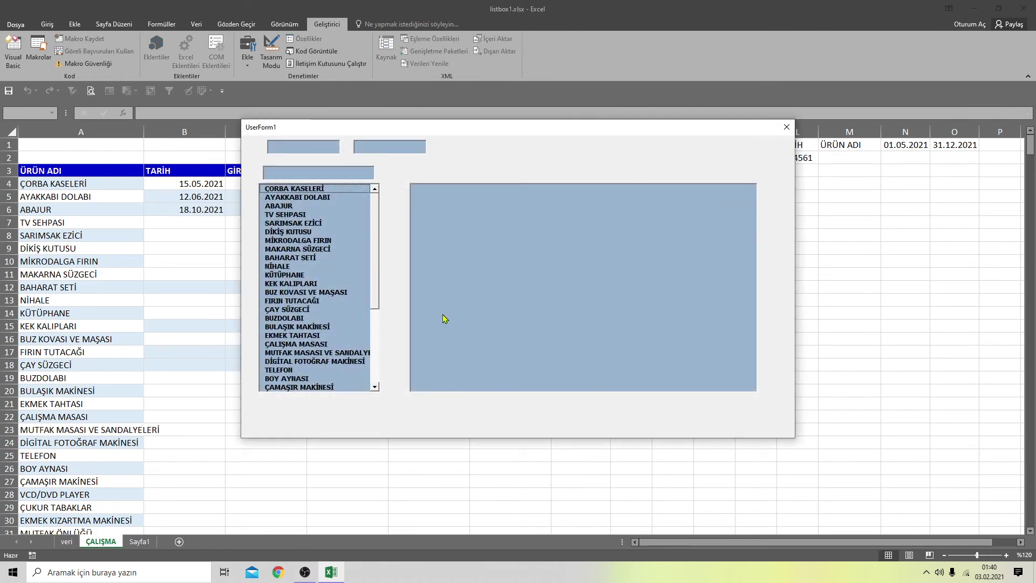
left_click(787, 127)
Reopen UserForm1's design in the Visual Basic editor and set Label1's BackColor to the system colour Inactive Border
left_click(13, 52)
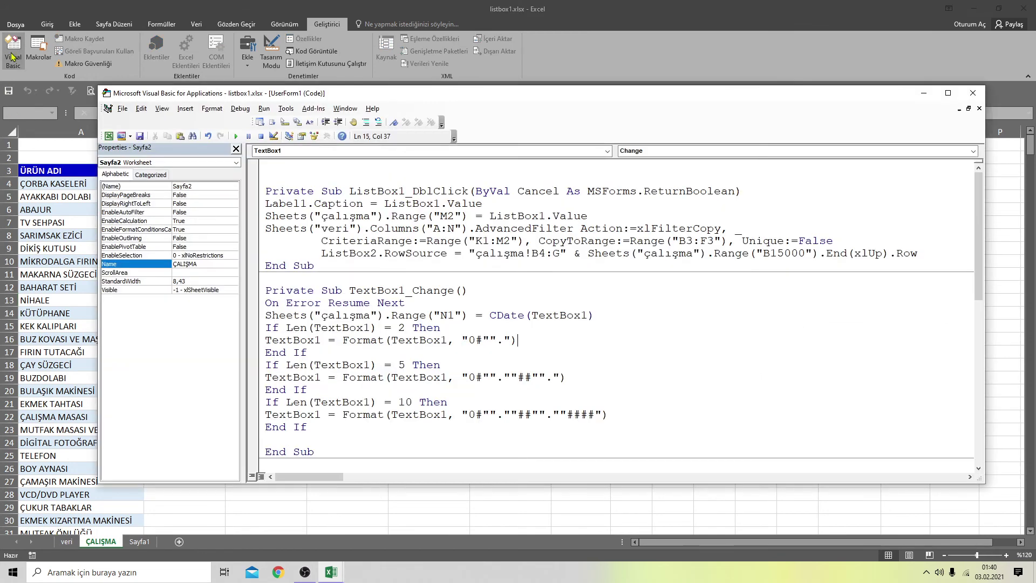
left_click(289, 136)
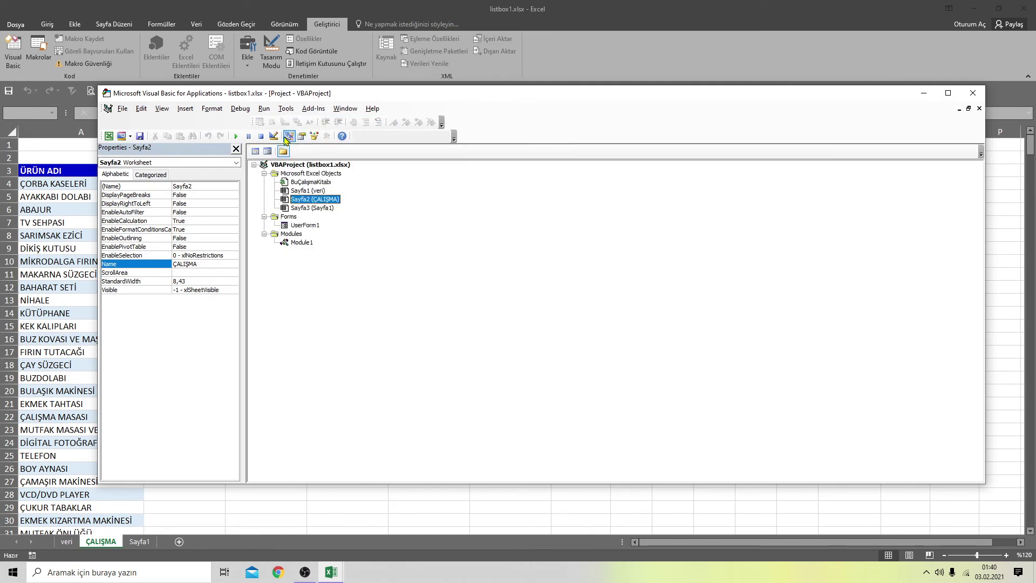
double_click(313, 226)
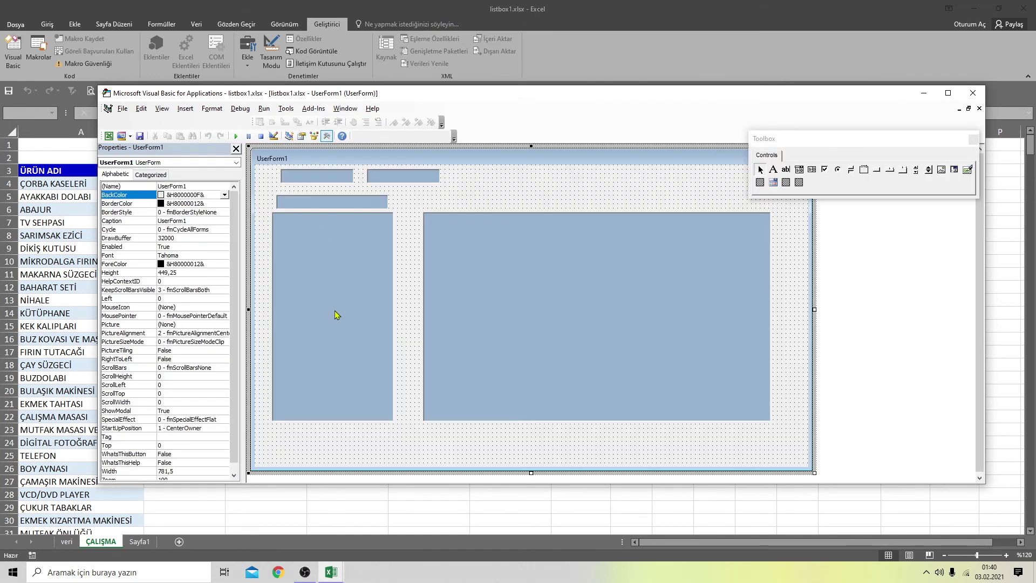
left_click(516, 186)
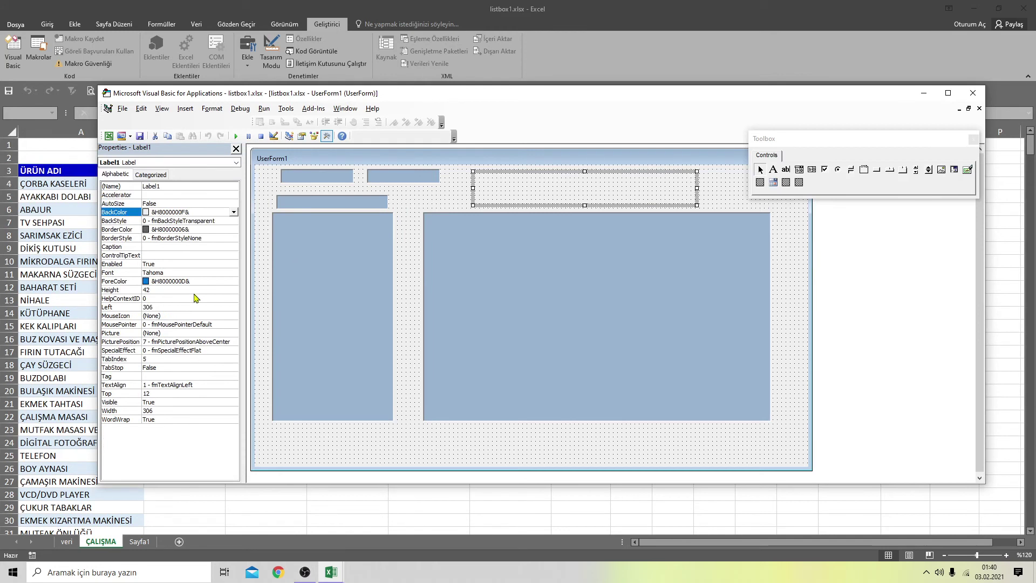
left_click(234, 212)
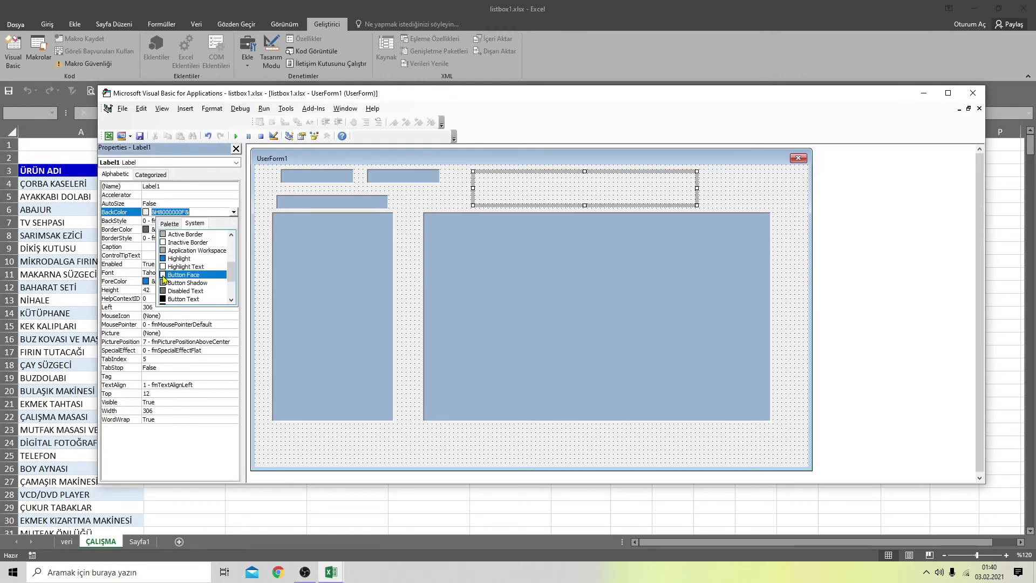
left_click(173, 243)
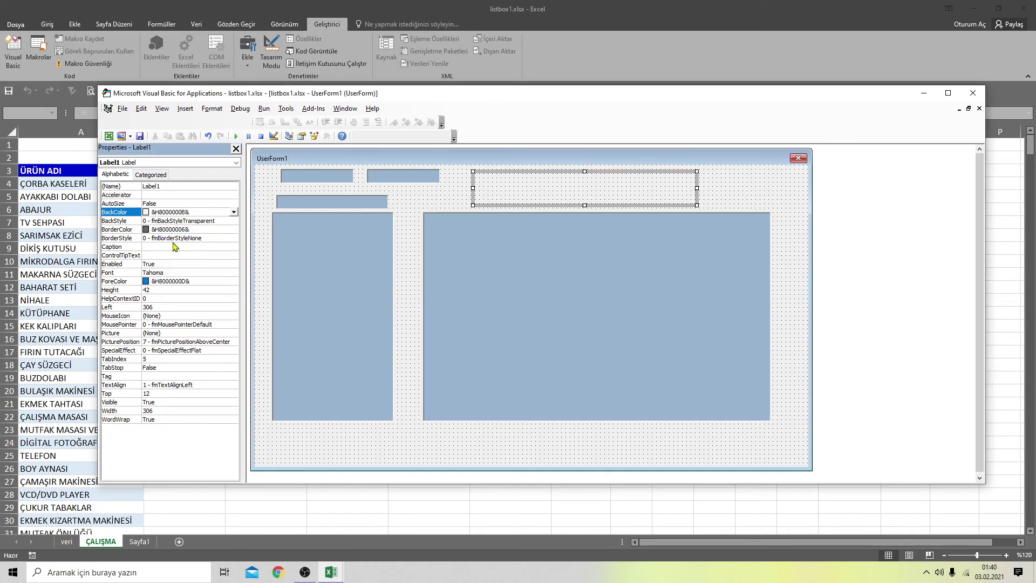
Set UserForm1's BackColor to the system colour Inactive Border and its ShowModal property to False
left_click(456, 185)
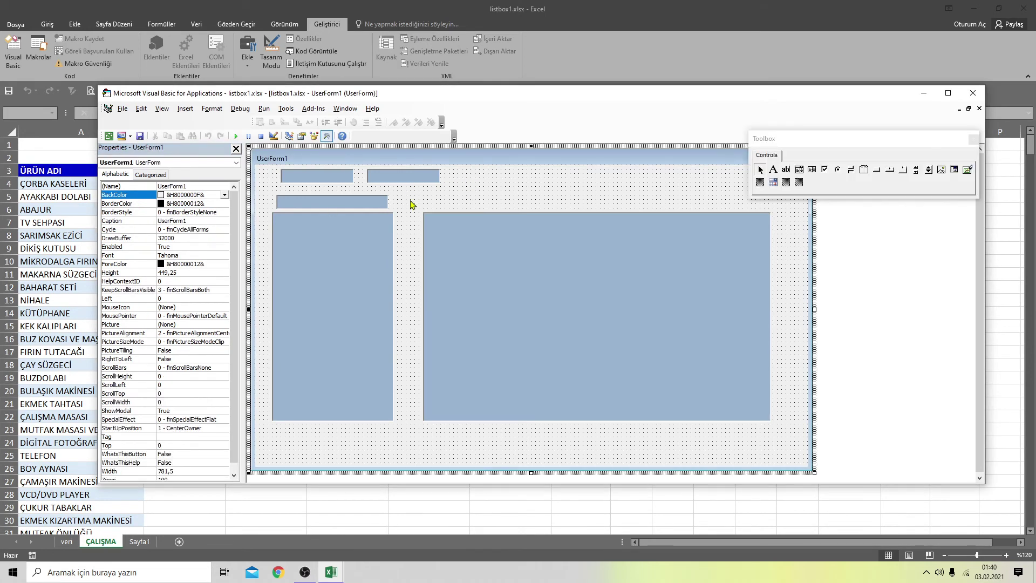
left_click(225, 195)
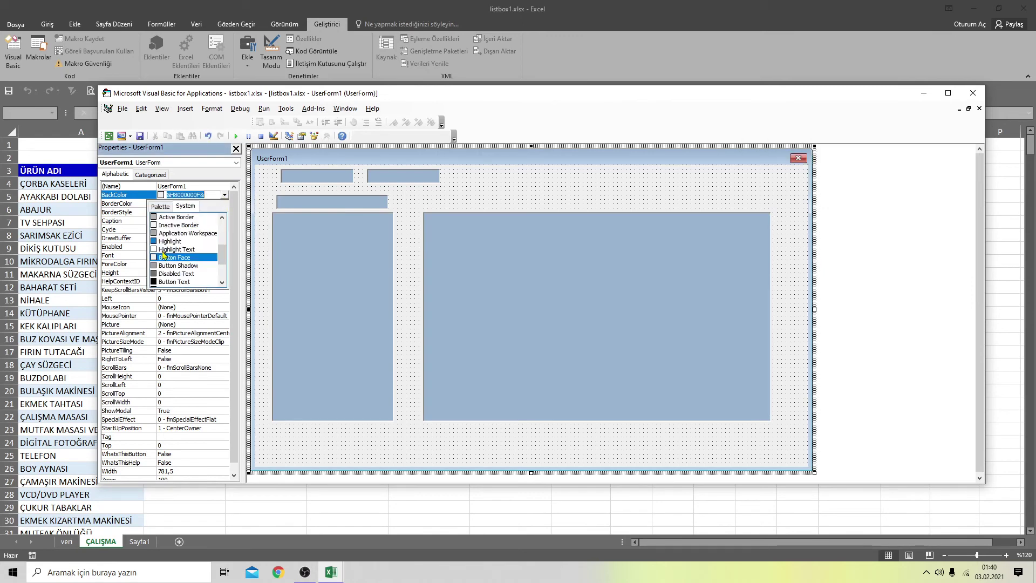
left_click(167, 225)
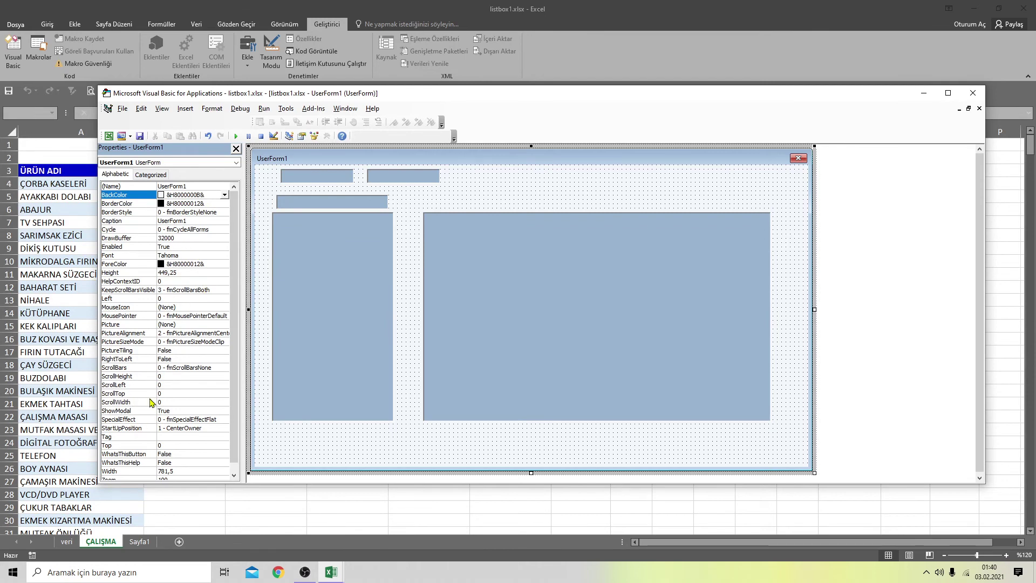
left_click(164, 411)
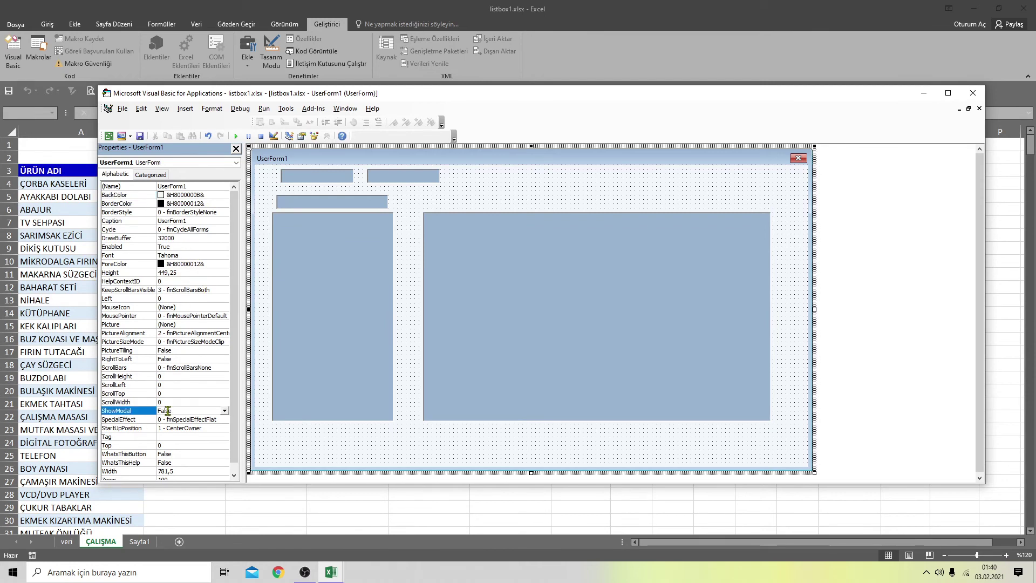
Run the RAPOR form, switch to the veri sheet behind it, lower the form, and test the product MİKRODALGA FIRIN
left_click(973, 93)
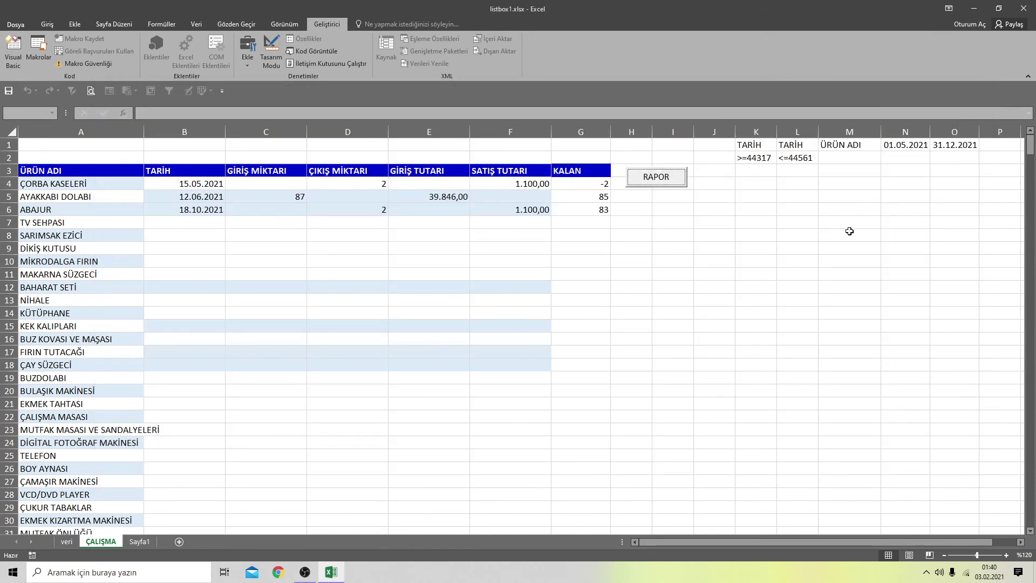
left_click(668, 182)
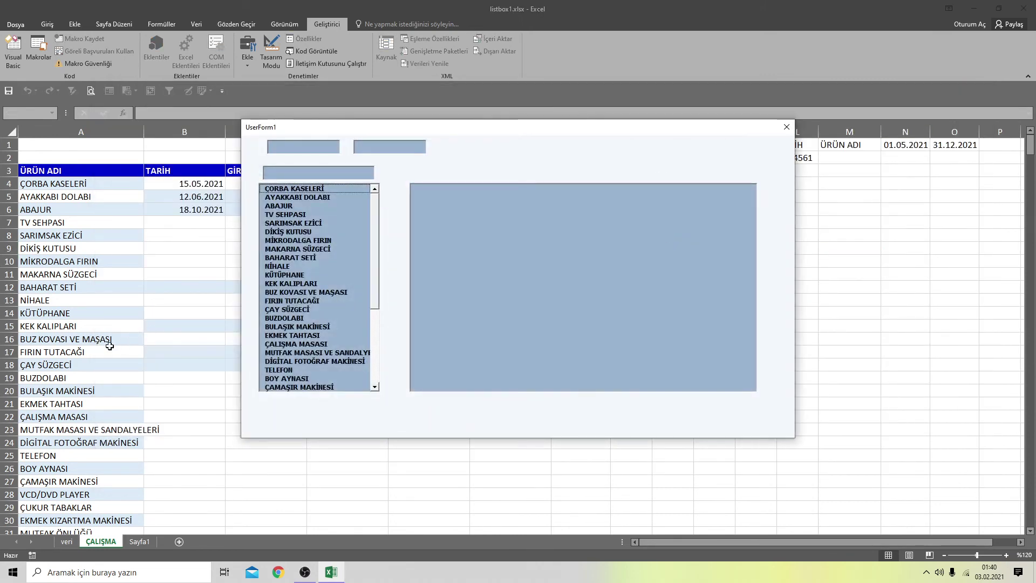
left_click(66, 541)
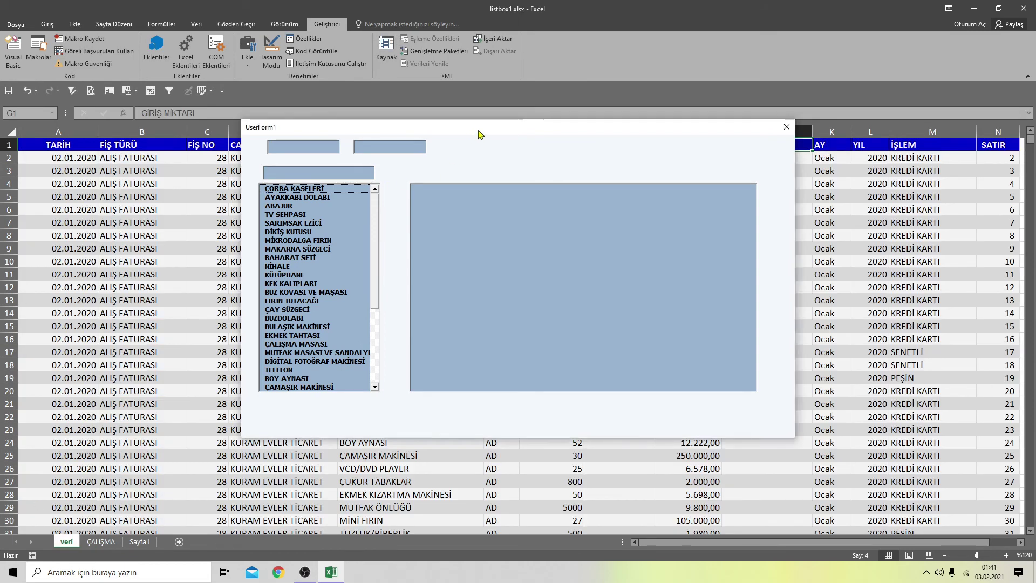
left_click_drag(480, 134, 480, 163)
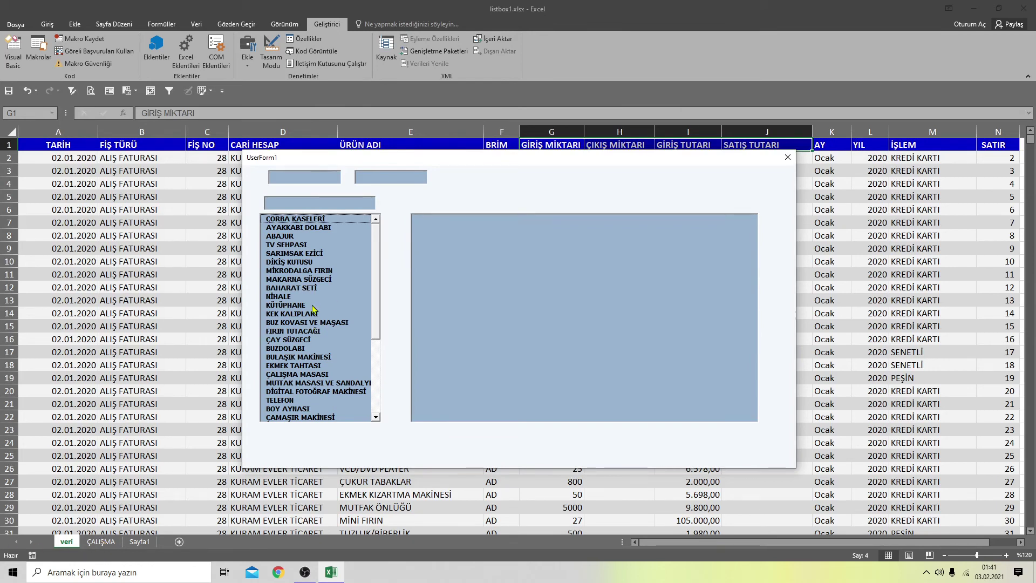
left_click(308, 272)
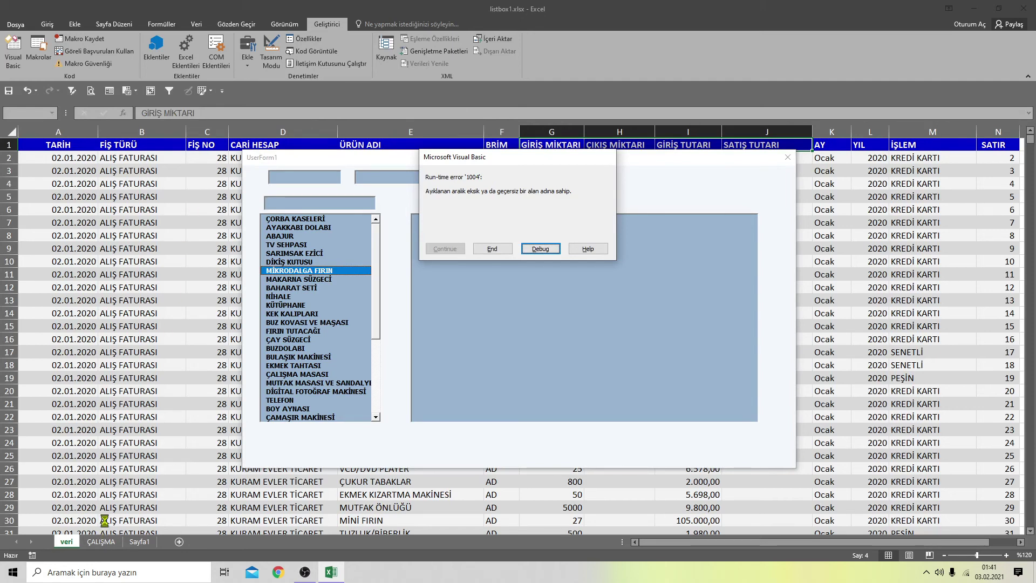
End the halted macro and return to the ÇALIŞMA sheet with Design Mode turned on
left_click(492, 249)
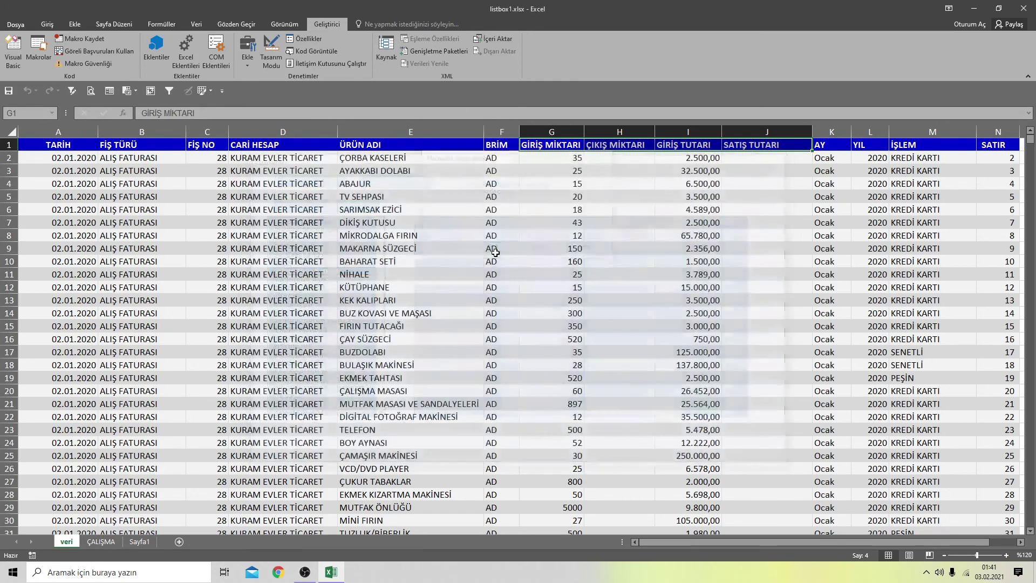
left_click(103, 543)
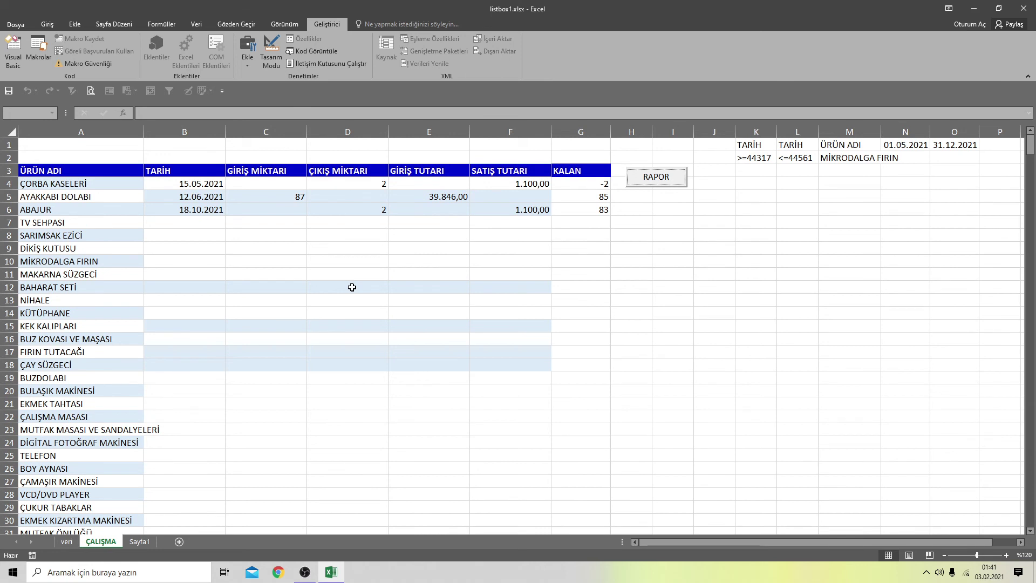
left_click(271, 52)
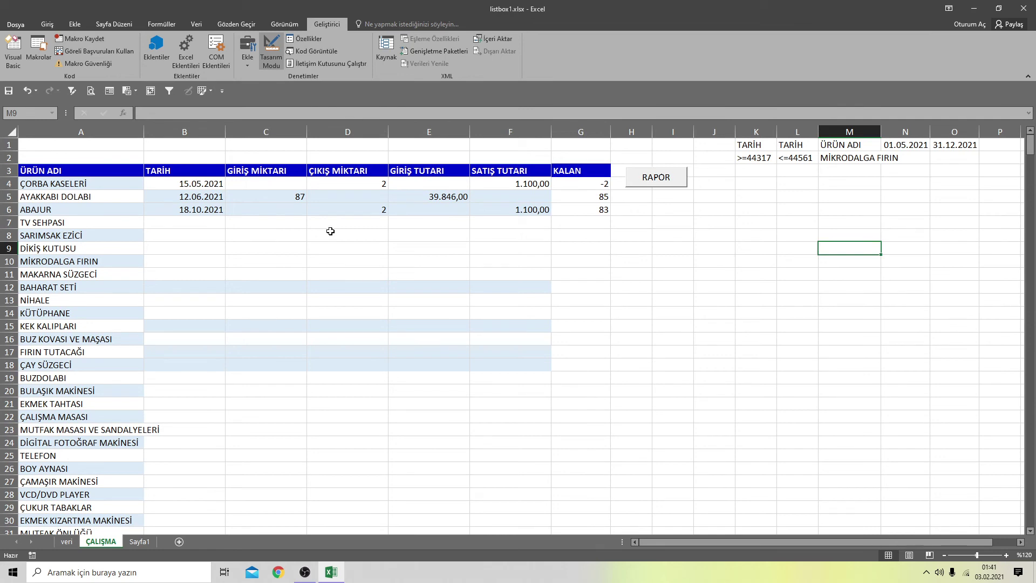
Reopen UserForm1 in the Visual Basic editor and open ListBox1's DblClick event code
left_click(14, 51)
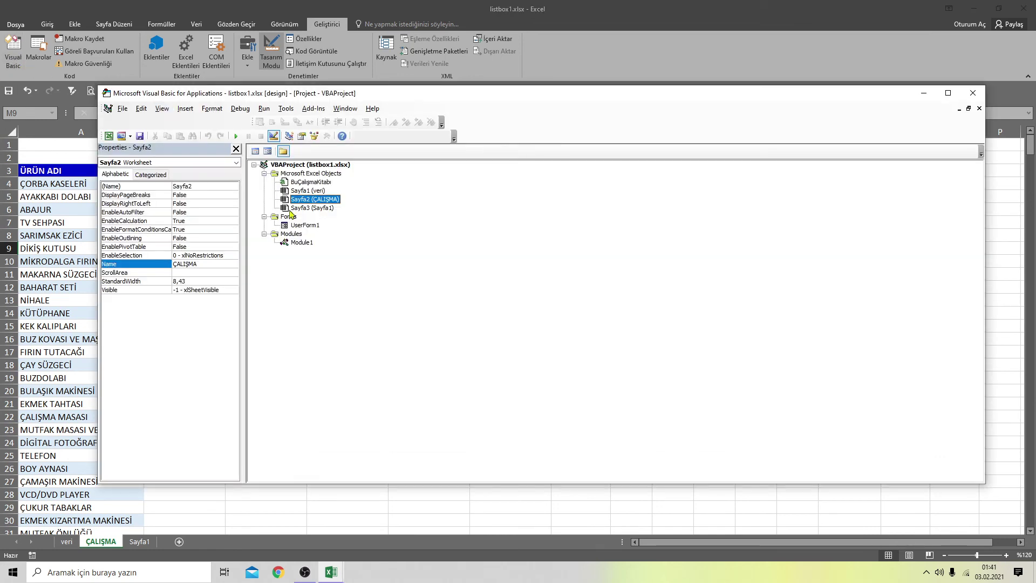
double_click(306, 226)
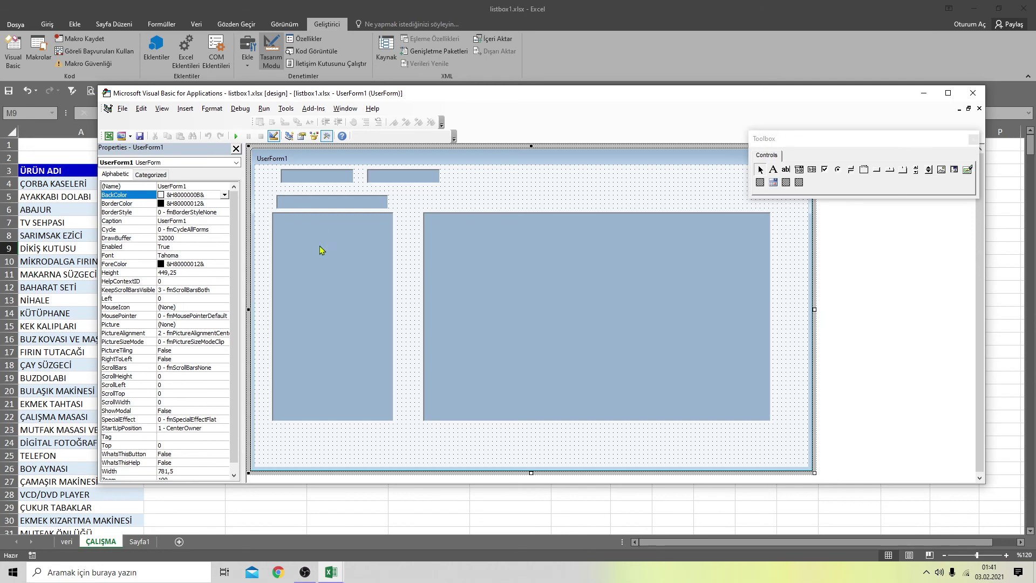
double_click(332, 263)
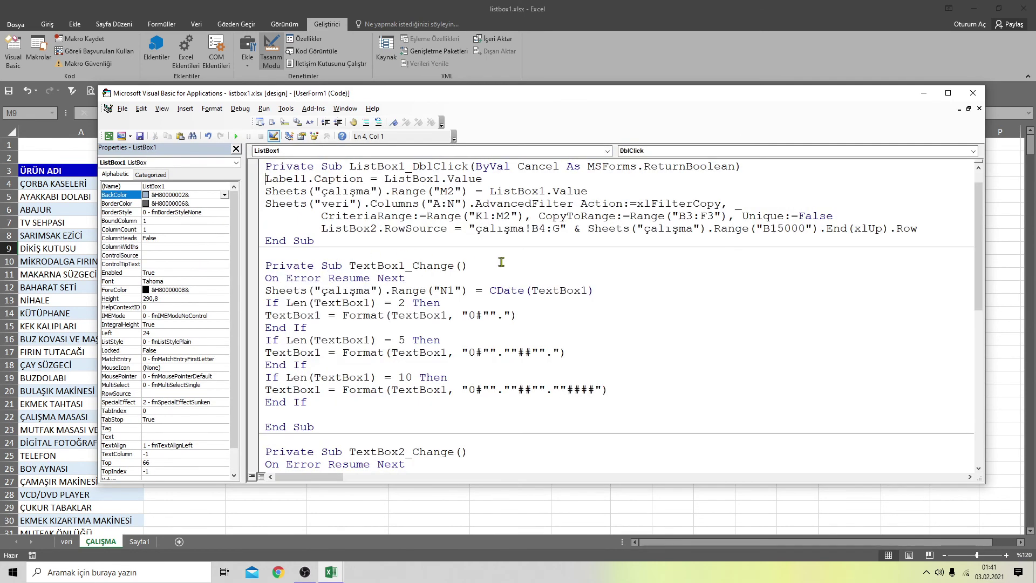